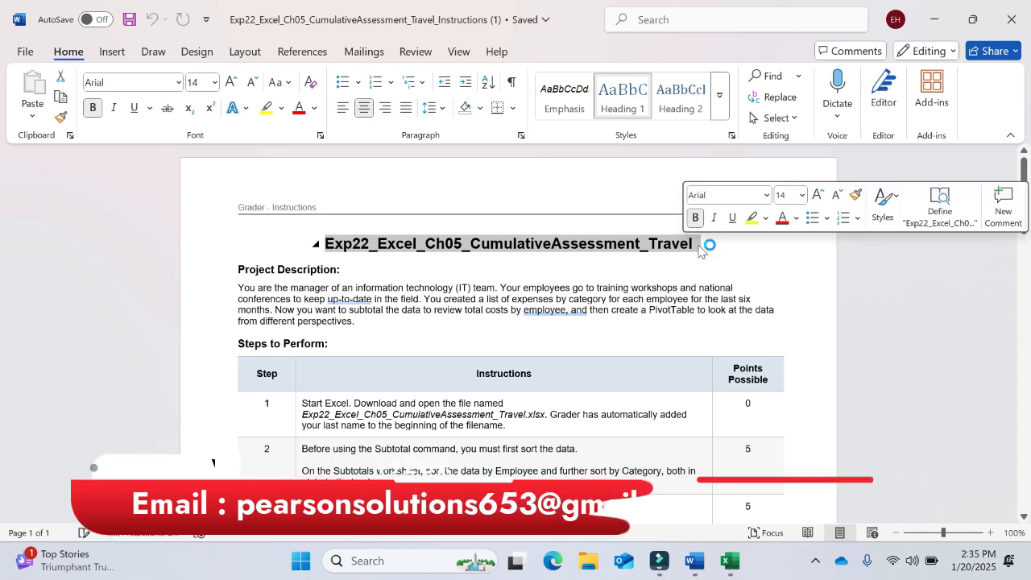
- Highlight the document title Exp22_Excel_Ch05_CumulativeAssessment_Travel in yellow
left_click(765, 221)
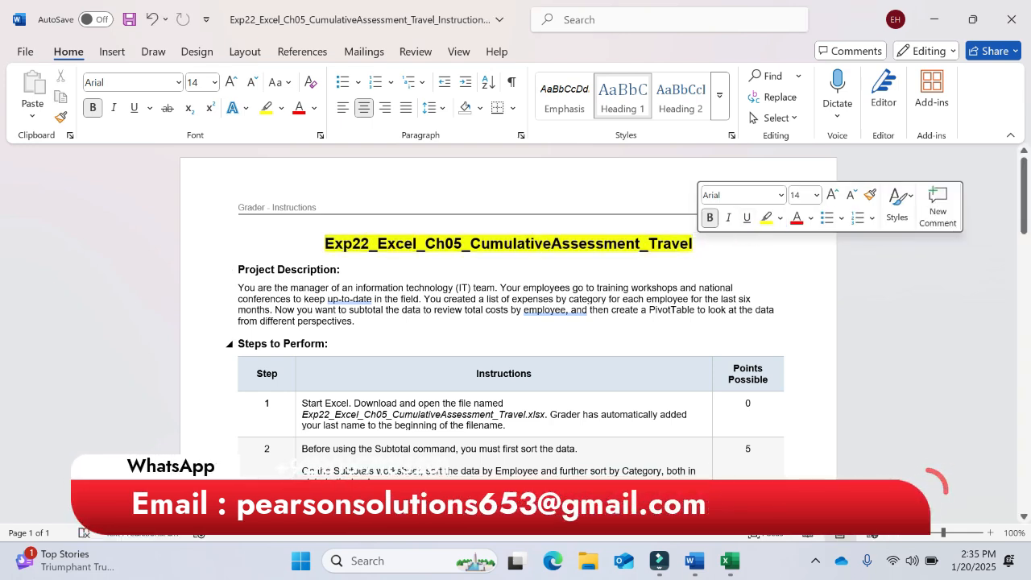
left_click(459, 338)
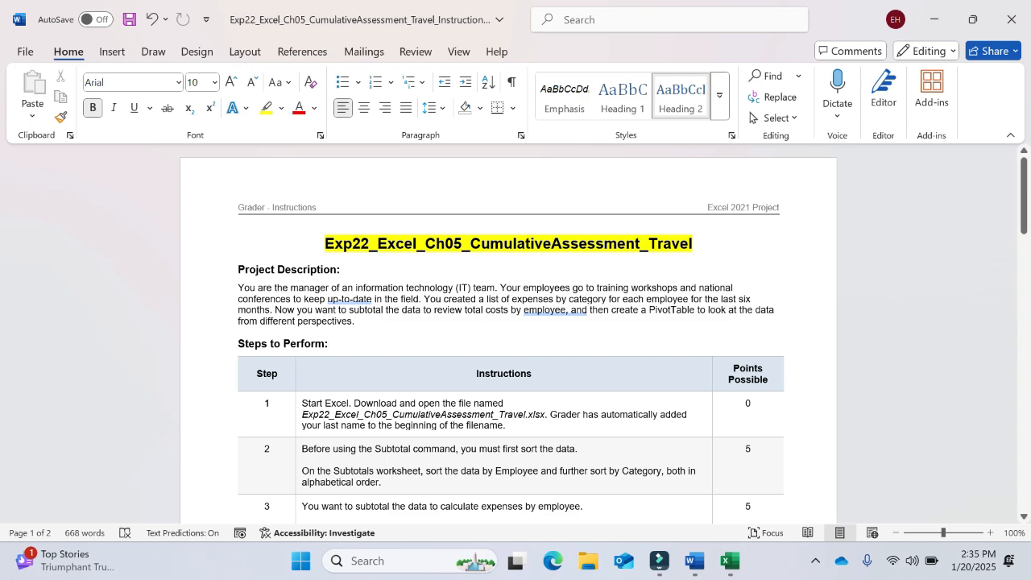
- Switch to the travel assessment workbook in Excel and enable editing for it
left_click(731, 561)
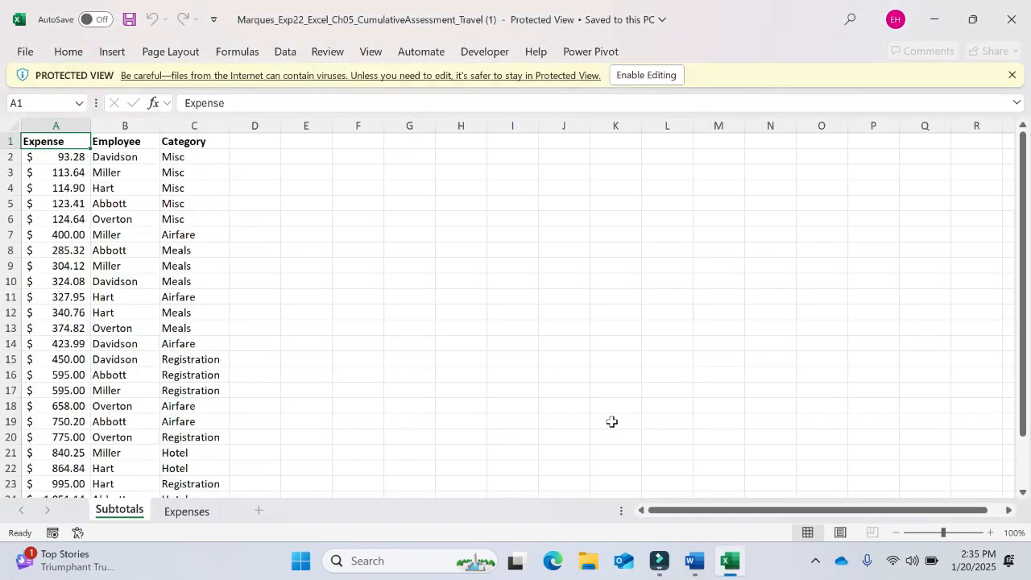
left_click(628, 75)
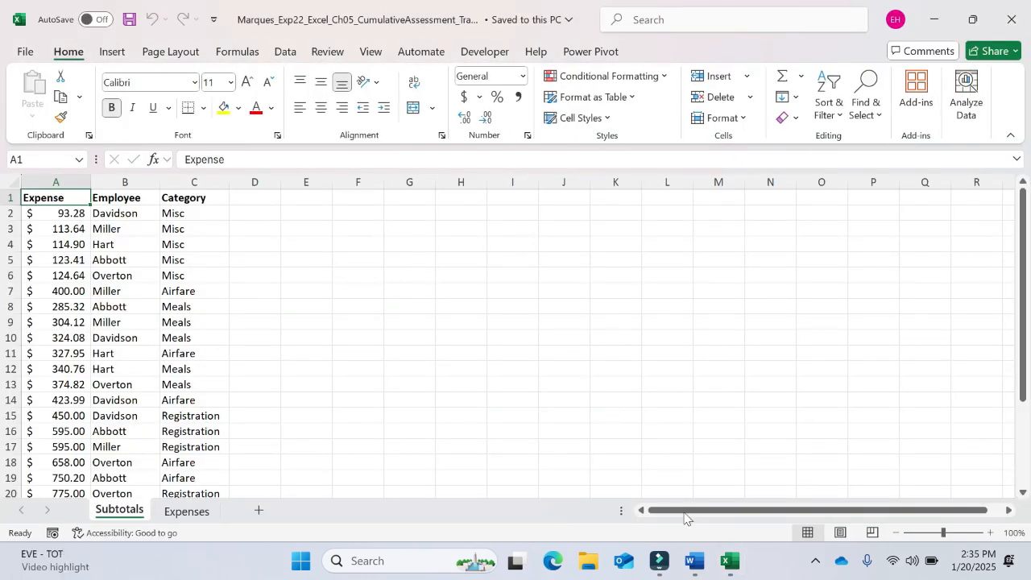
- Place the Word and Excel icons side by side ahead of Edge on the taskbar and return to the Word instructions
left_click_drag(696, 561, 559, 563)
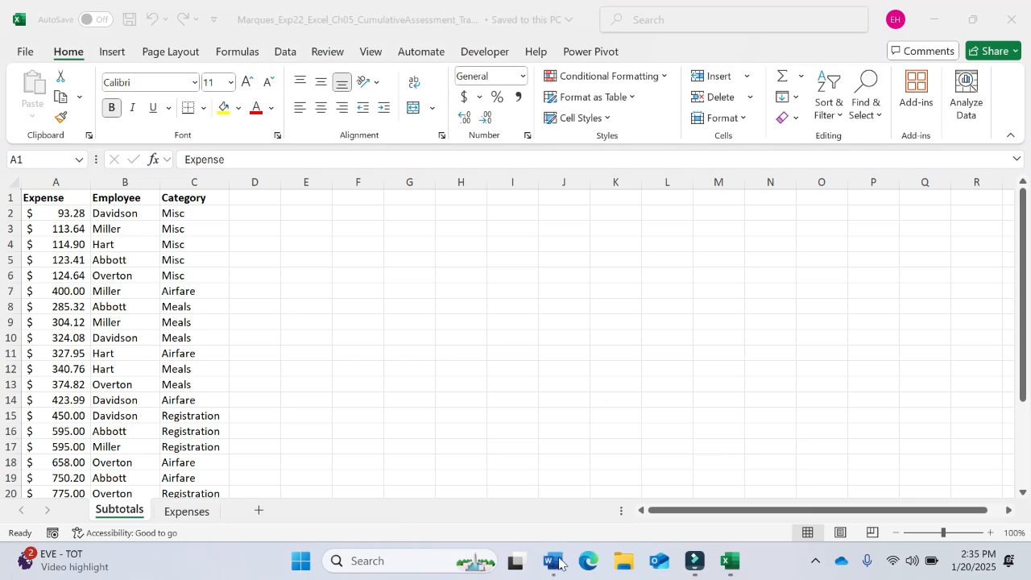
left_click_drag(730, 562, 585, 560)
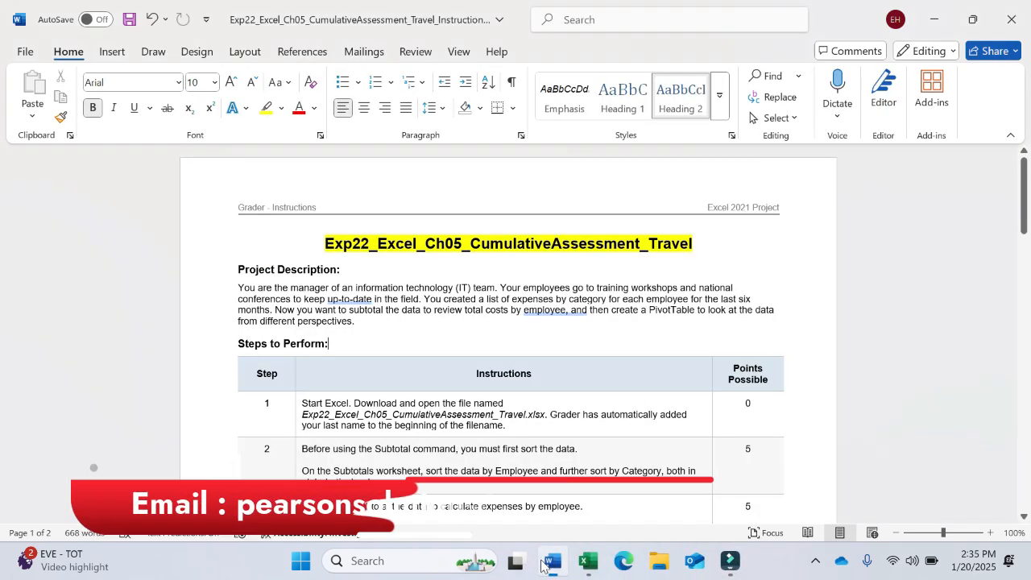
left_click(553, 561)
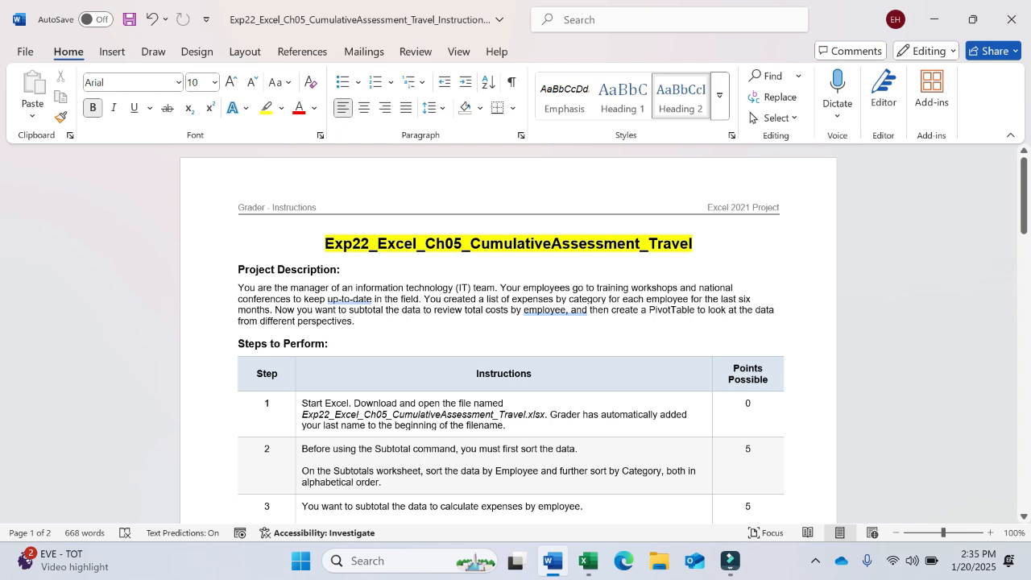
- Highlight the phrases "subtotal the data" and "create a PivotTable" in yellow in the project description
left_click_drag(463, 300, 752, 299)
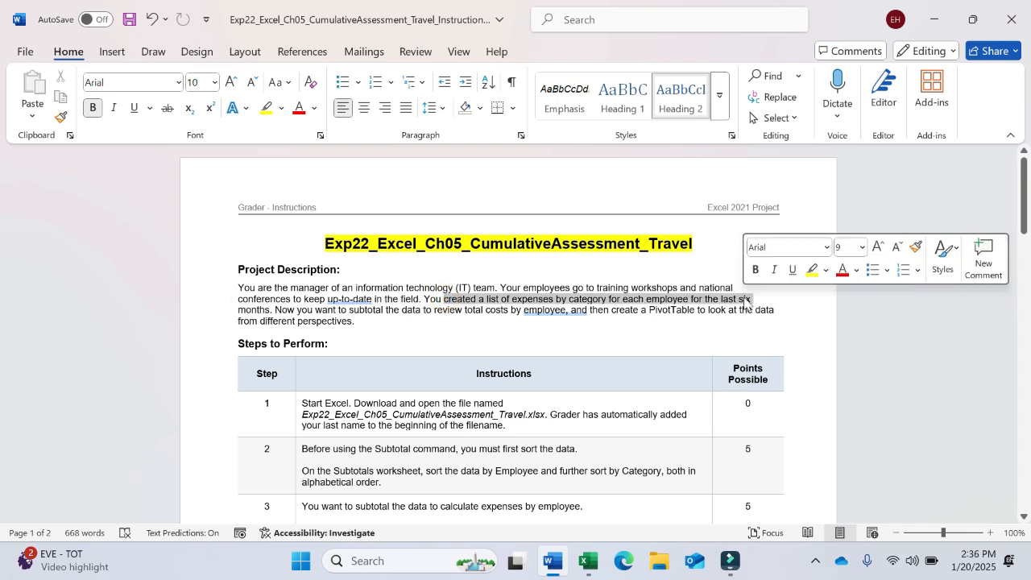
left_click(339, 310)
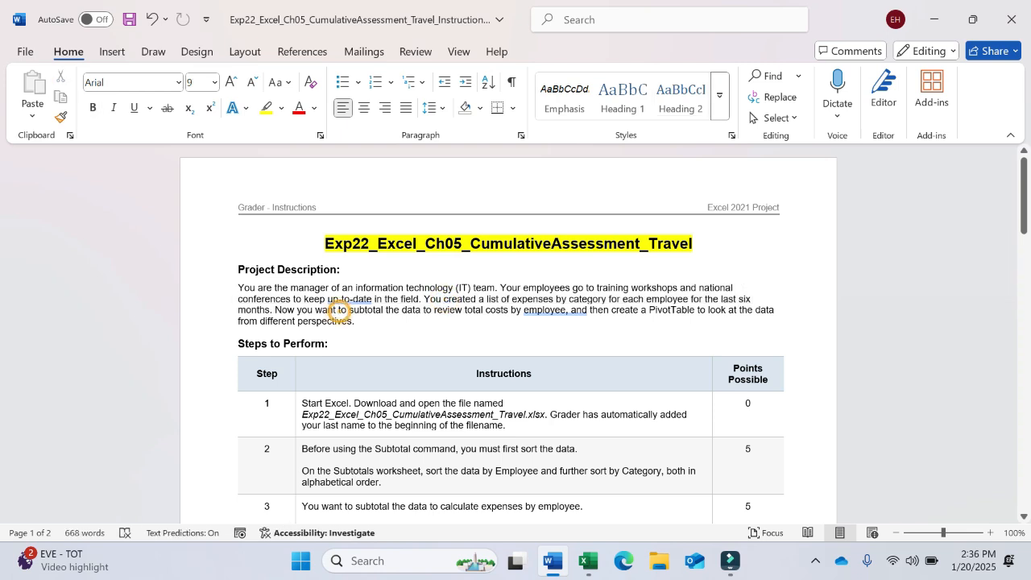
left_click_drag(349, 310, 421, 314)
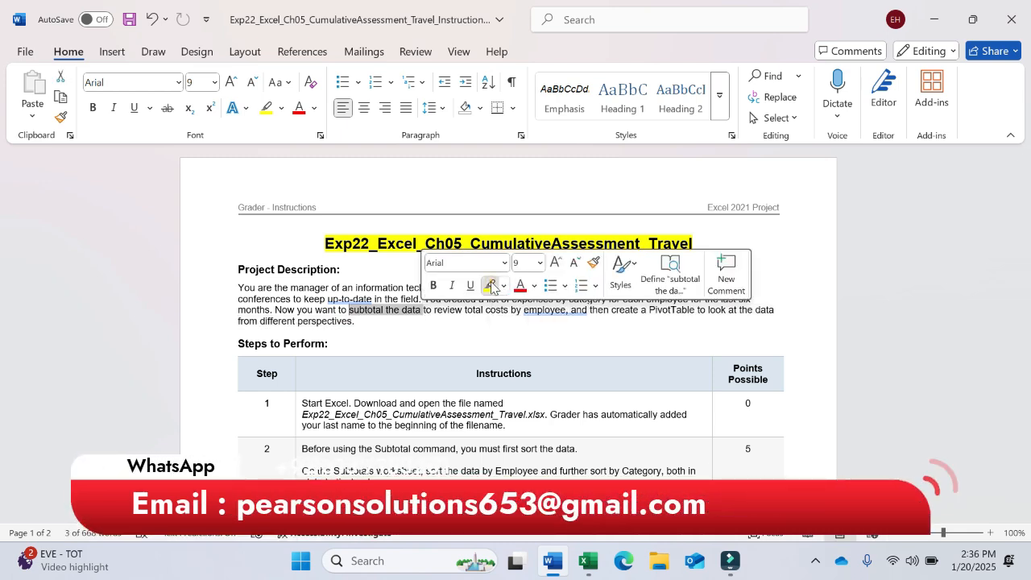
left_click(490, 285)
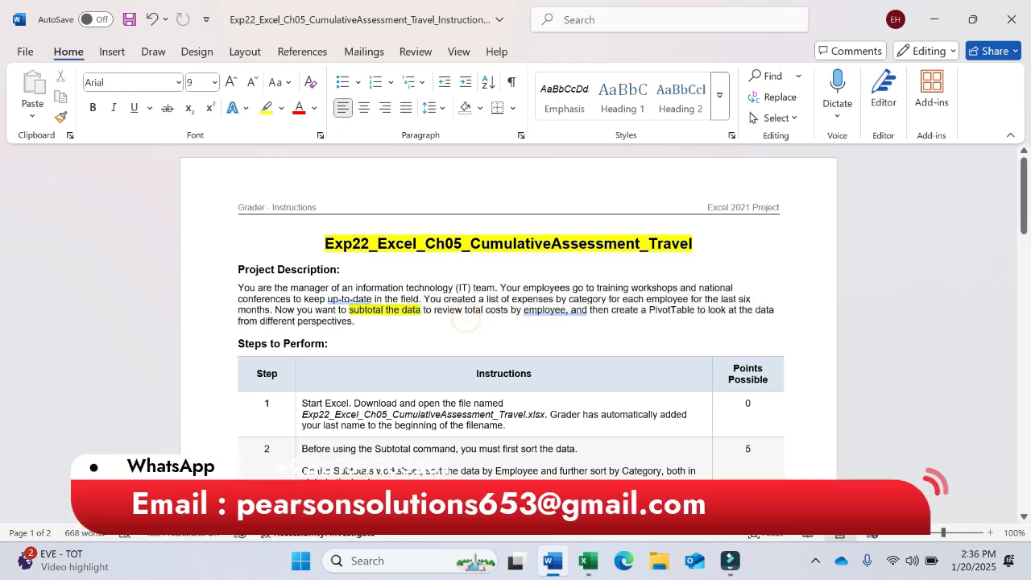
left_click_drag(611, 311, 696, 311)
left_click(749, 285)
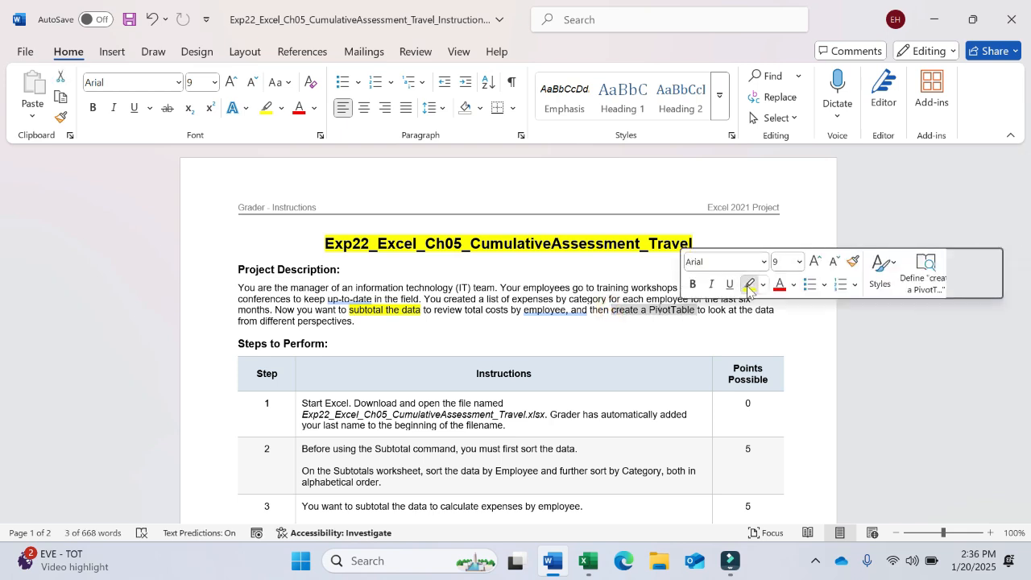
left_click(494, 331)
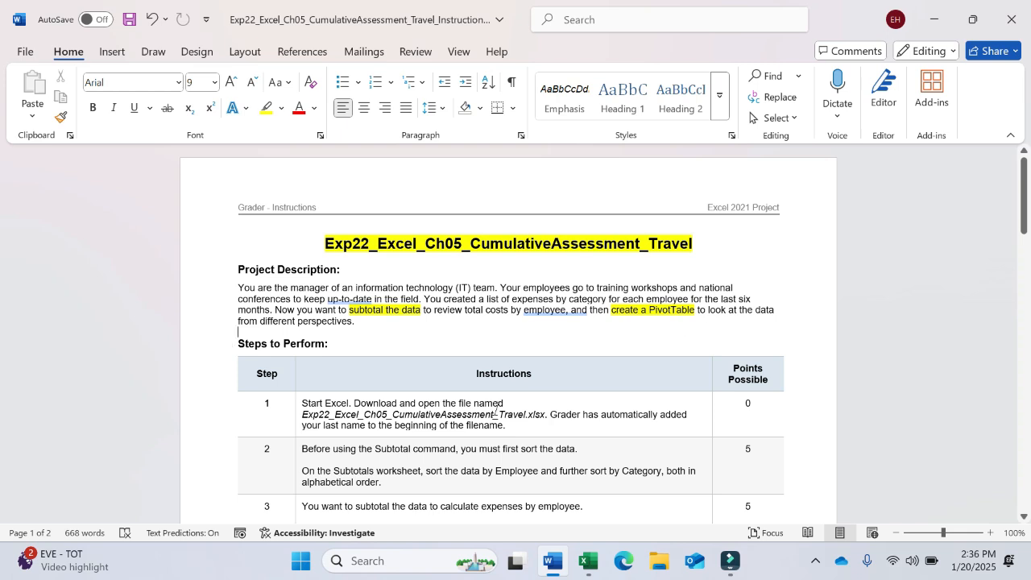
- Compare the Word instructions with the Excel workbook, viewing its Expenses and Subtotals worksheets
mouse_move(588, 561)
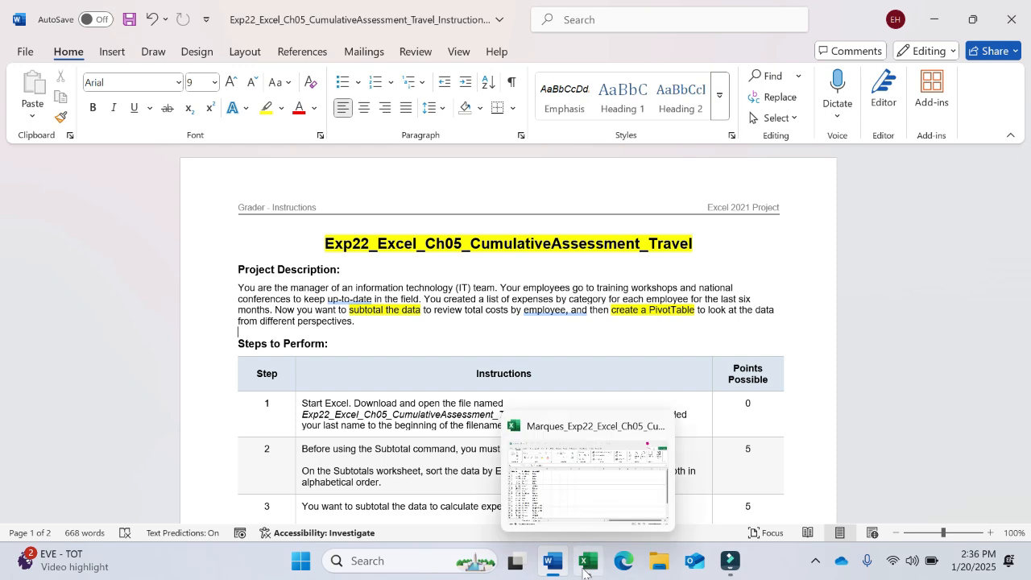
left_click(511, 429)
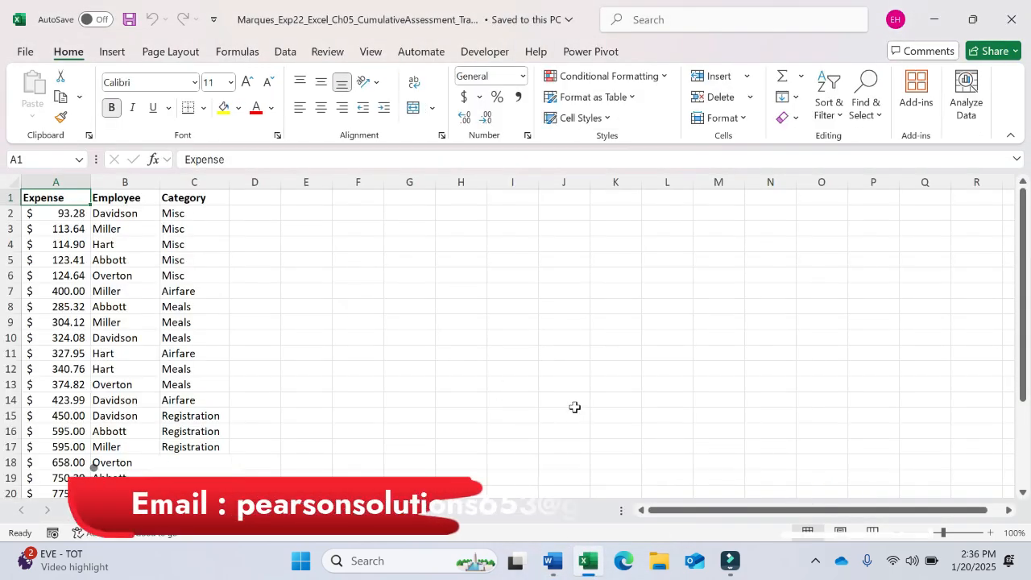
mouse_move(554, 556)
left_click(487, 438)
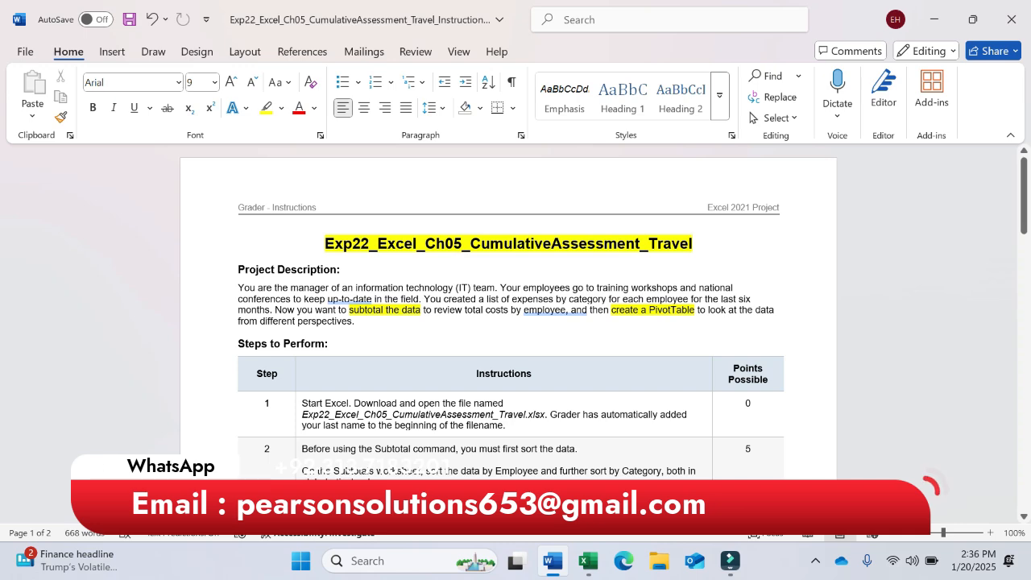
left_click(588, 561)
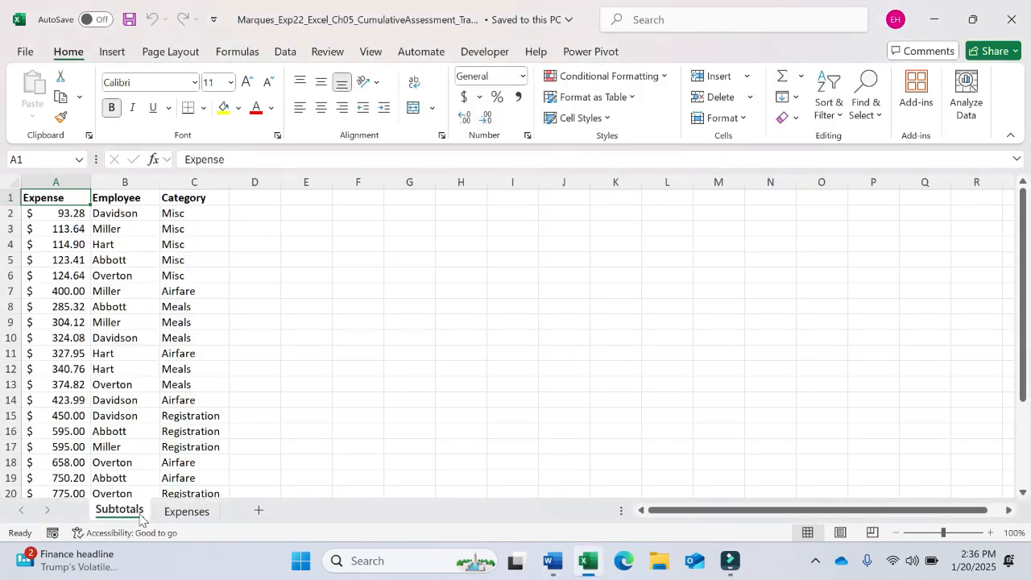
left_click(187, 511)
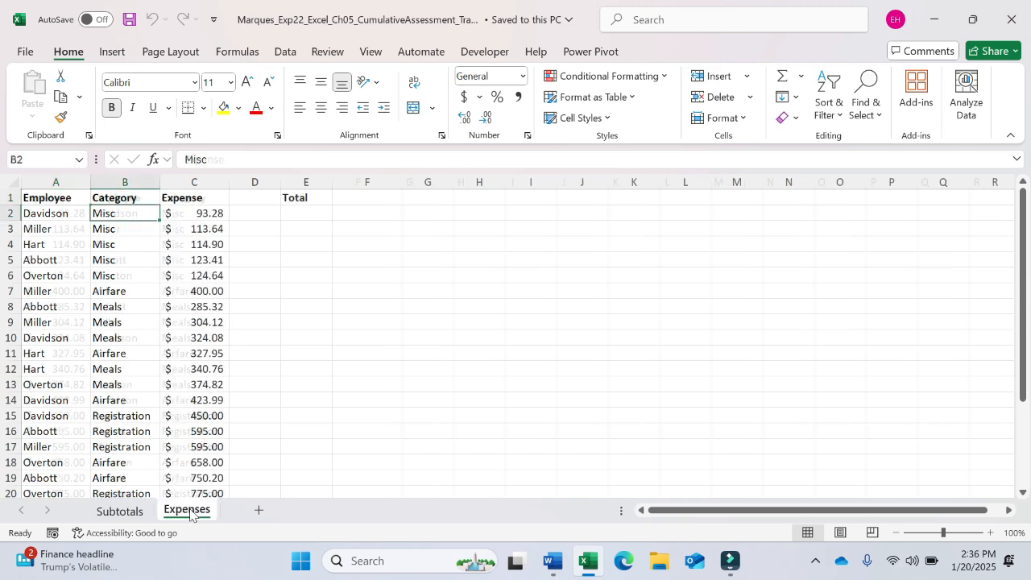
left_click(131, 519)
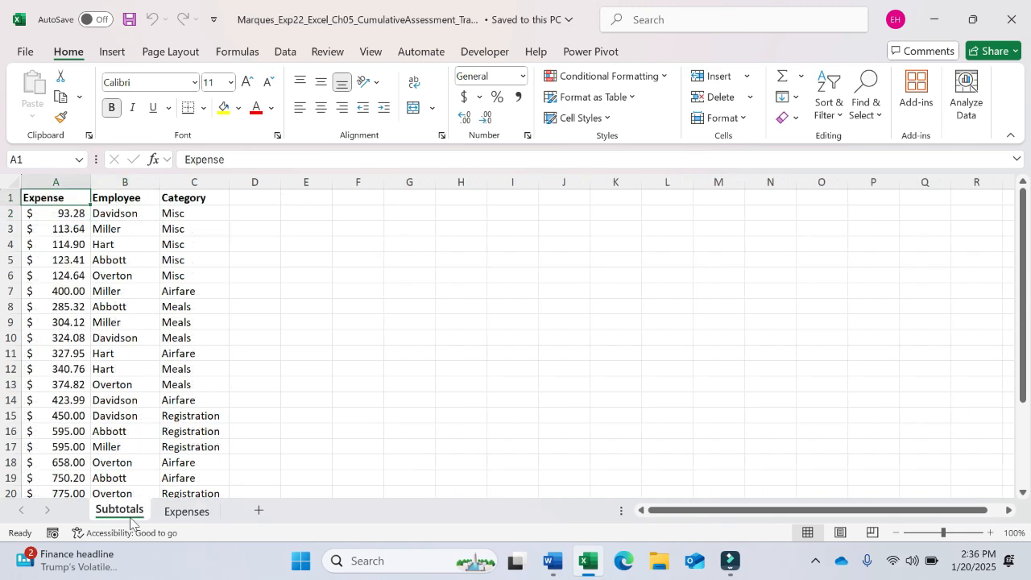
- In the Word instructions, highlight "sort the data by Employee" and "sort by Category" in yellow in step 2
left_click(552, 562)
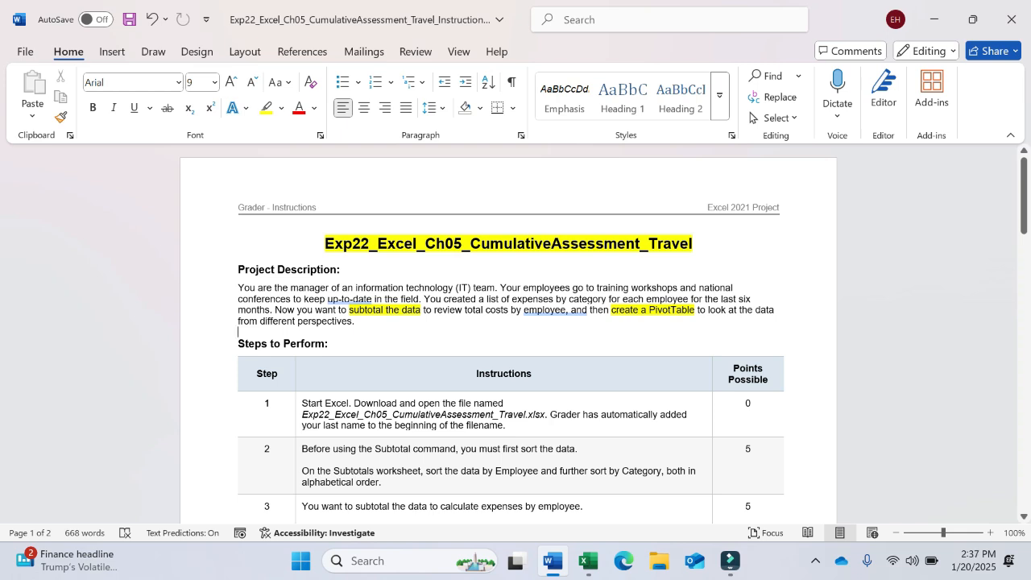
left_click_drag(425, 470, 539, 471)
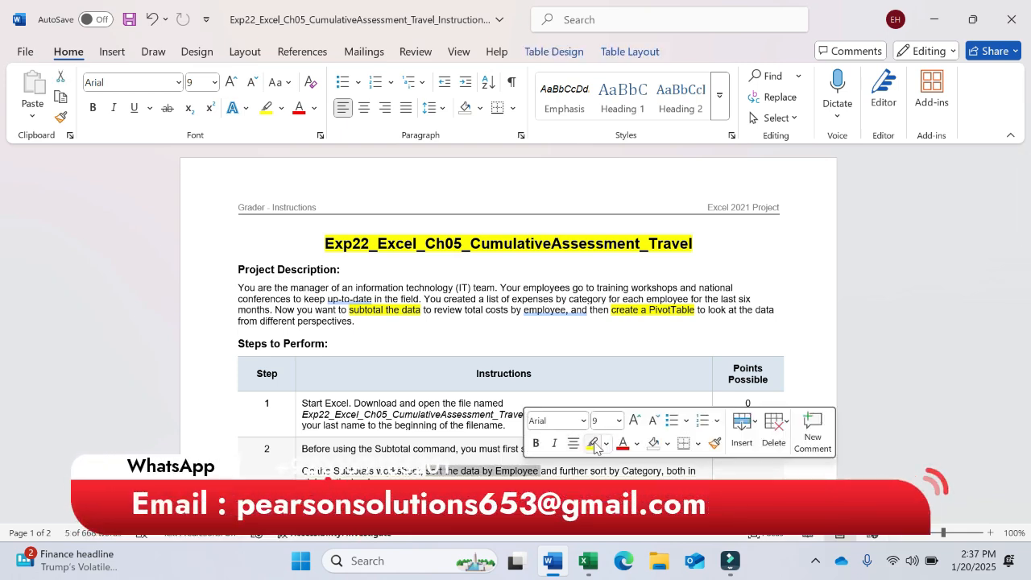
left_click(593, 443)
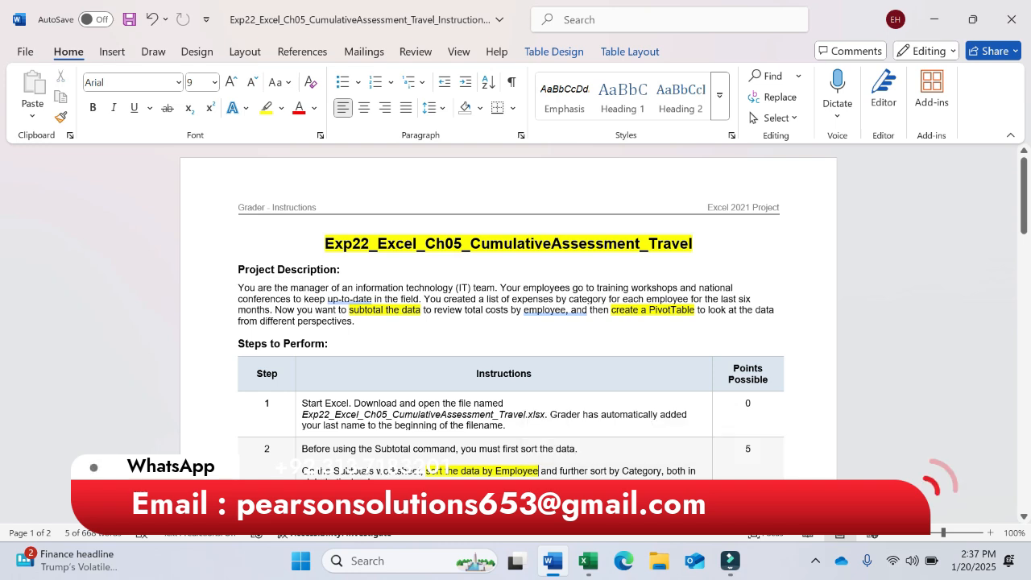
left_click_drag(591, 470, 662, 471)
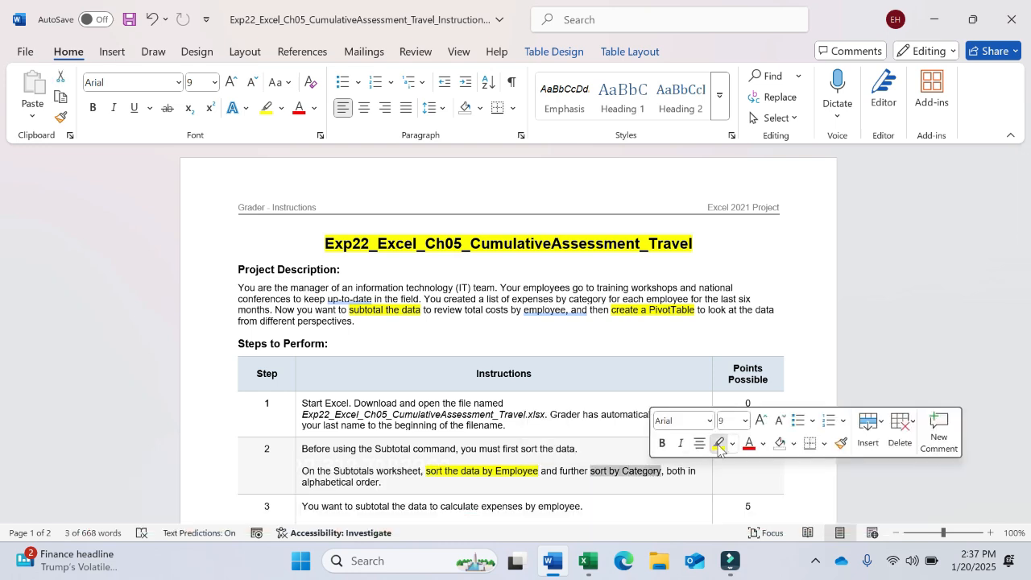
left_click(718, 444)
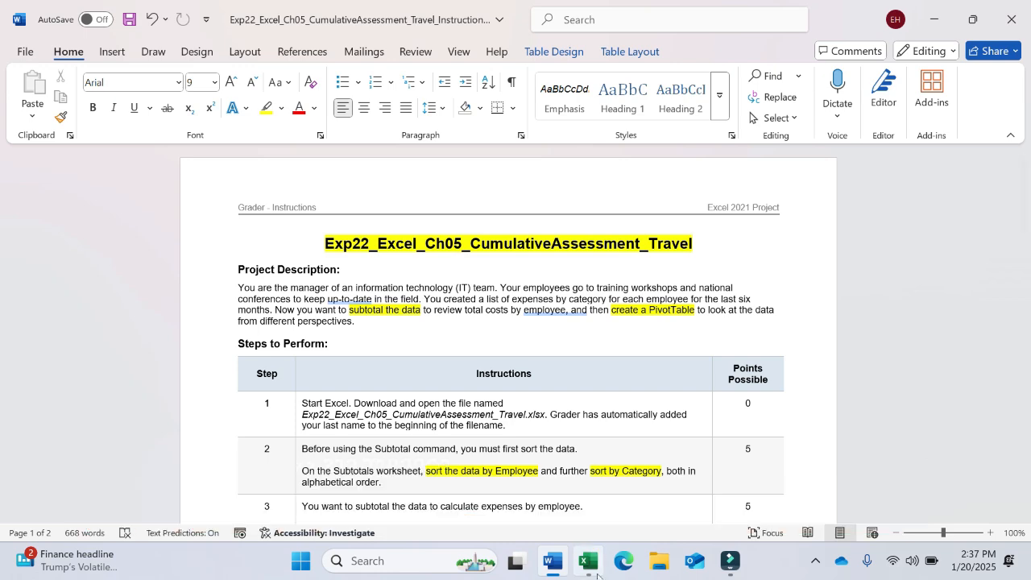
- Switch to Excel and examine the Expense, Employee and Category columns on the Subtotals worksheet
left_click(589, 561)
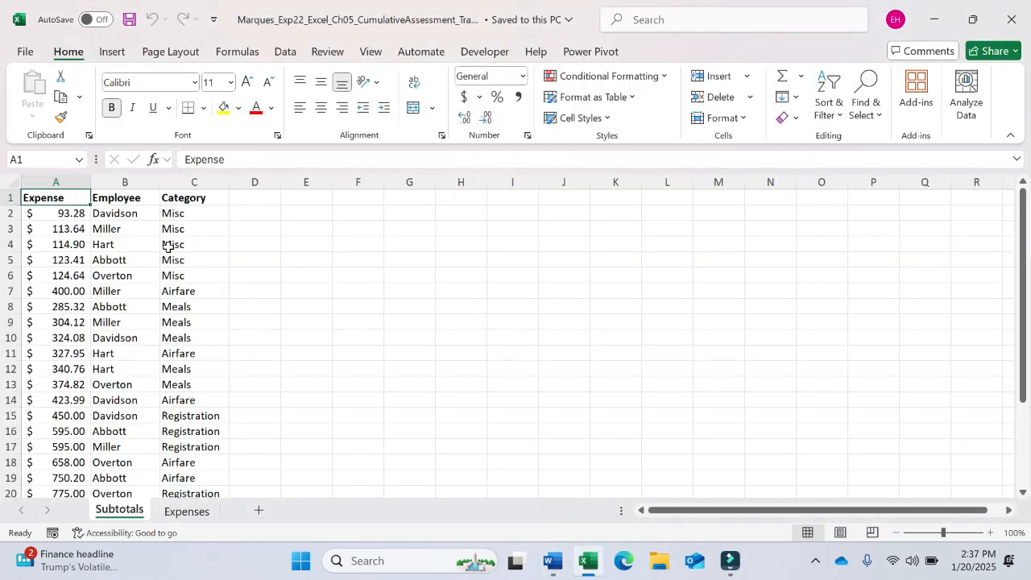
left_click(167, 246)
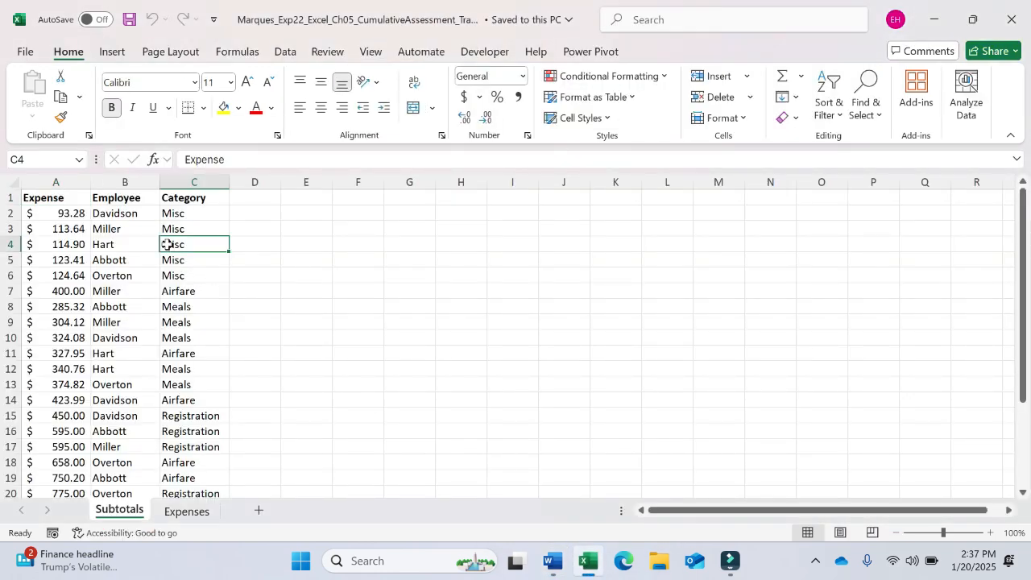
left_click(95, 214)
left_click(51, 198)
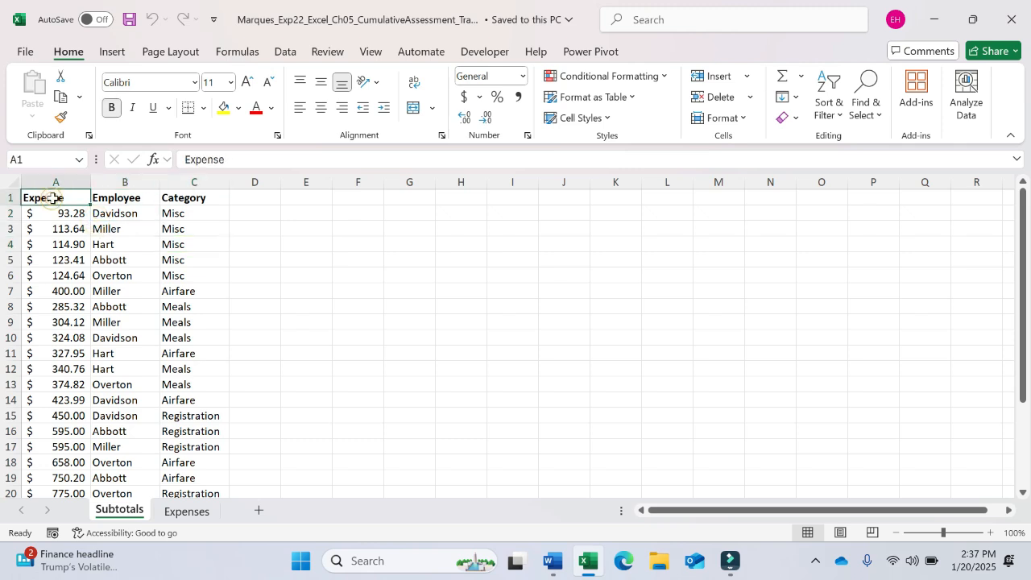
left_click(123, 198)
left_click(167, 198)
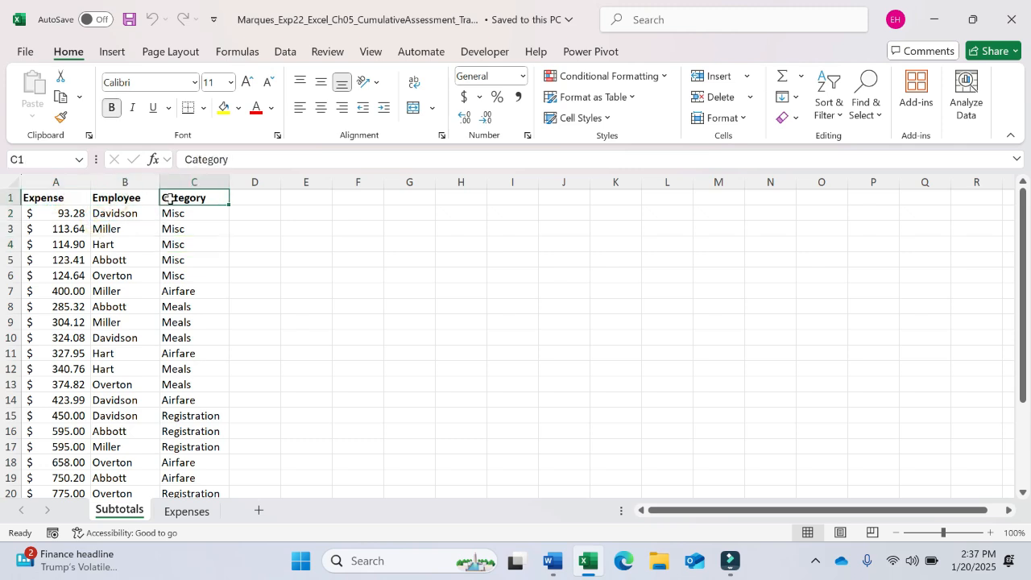
left_click(144, 260)
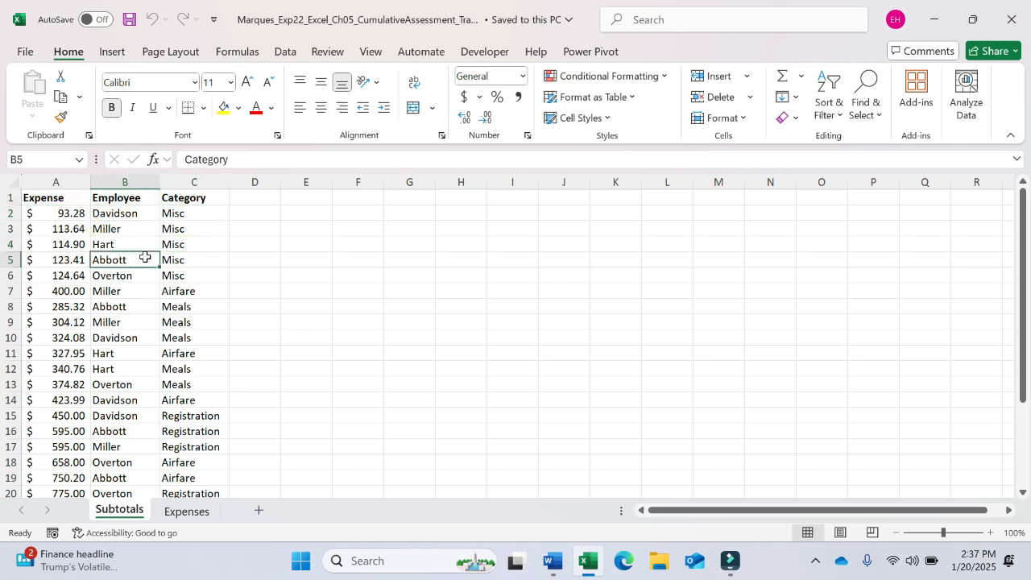
- Start a custom sort of the Subtotals worksheet data with Employee as the first sort column, ordered A to Z
left_click(199, 256)
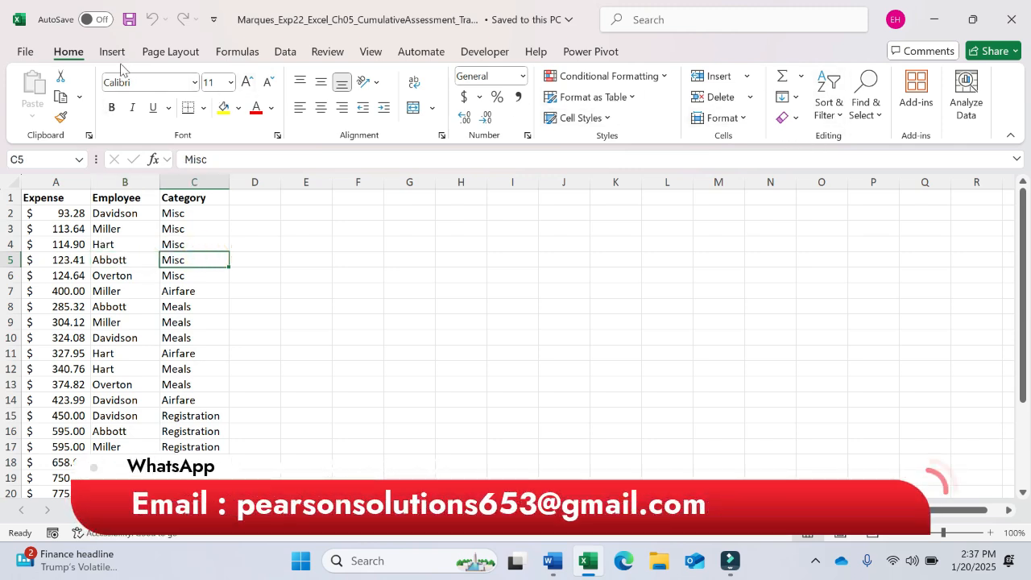
left_click(839, 118)
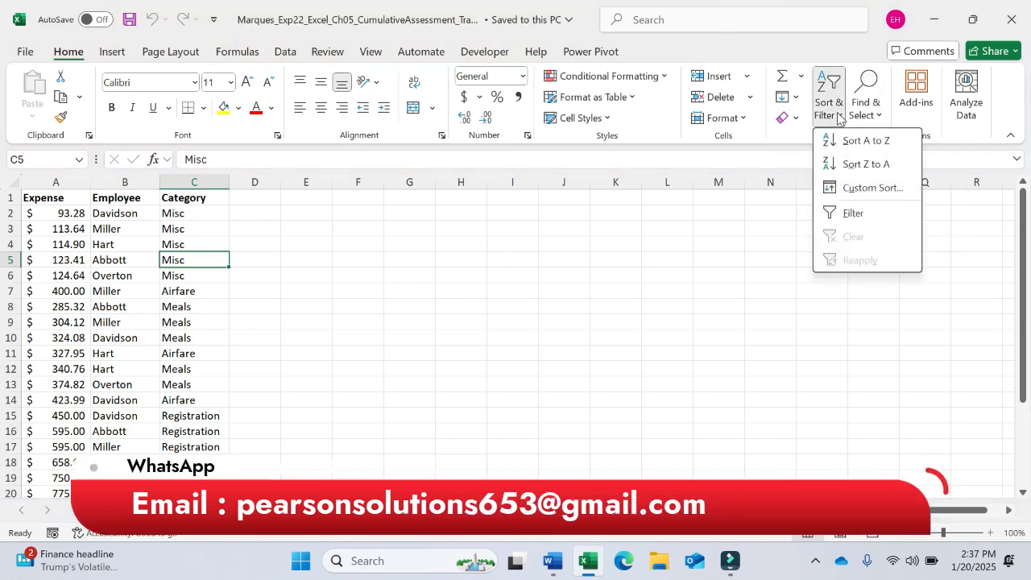
left_click(857, 194)
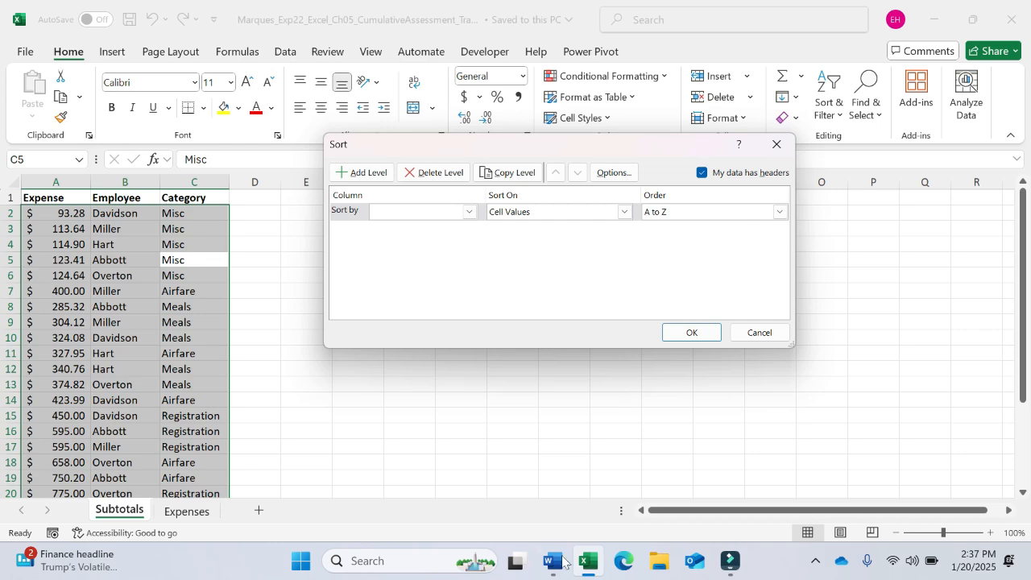
mouse_move(563, 562)
left_click(466, 482)
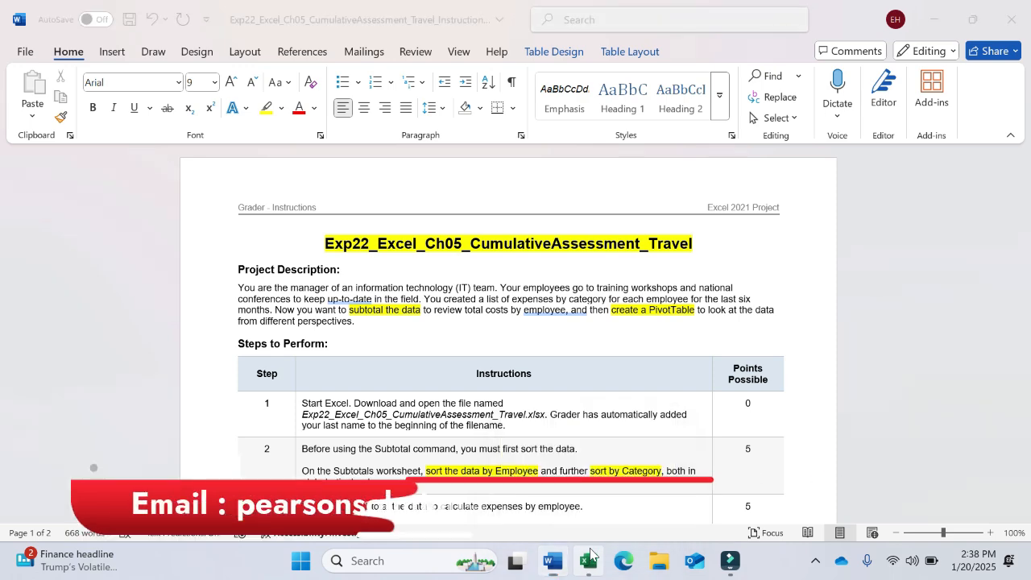
left_click(589, 562)
left_click(468, 211)
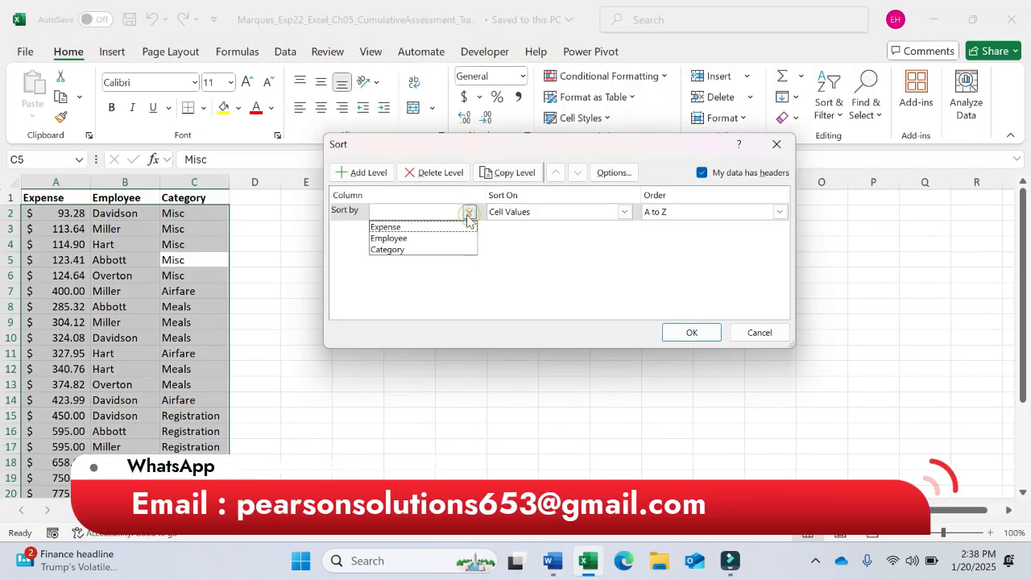
left_click(436, 239)
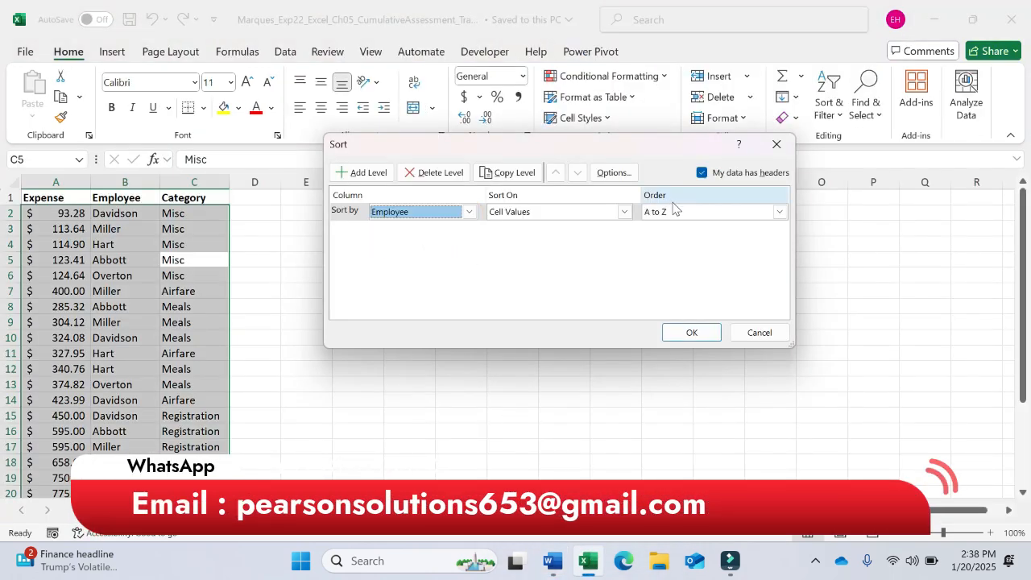
- Add a second sort level by Category, using cell values ordered A to Z
left_click(370, 171)
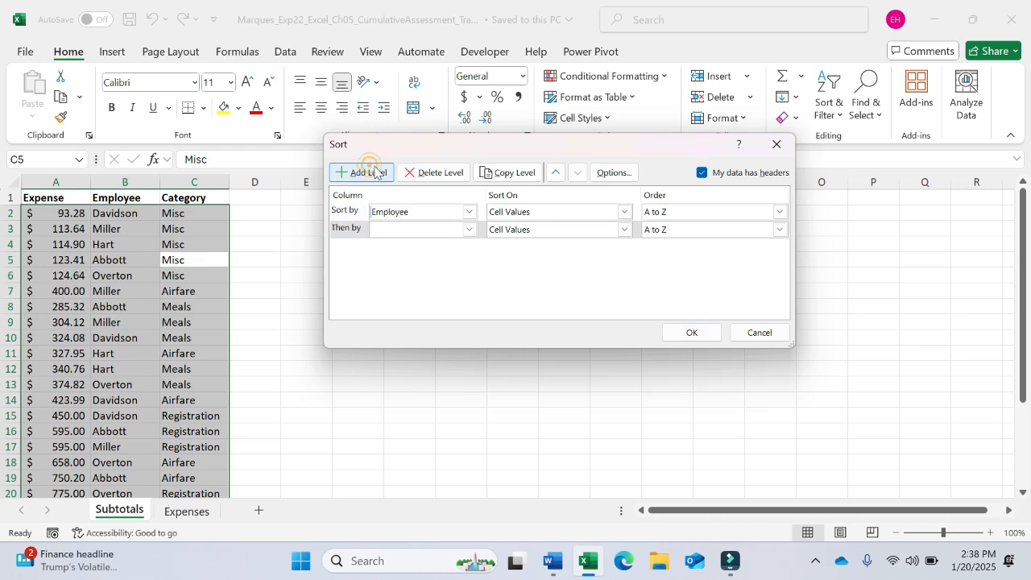
left_click(469, 232)
left_click(435, 267)
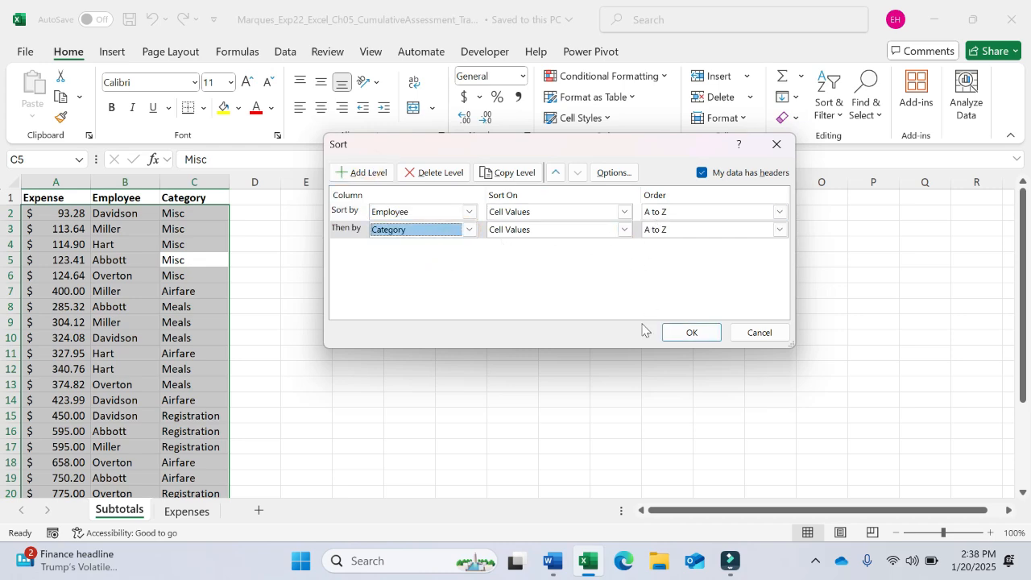
- Switch to the Word instructions and highlight "alphabetical order." in yellow in step 2
left_click(552, 562)
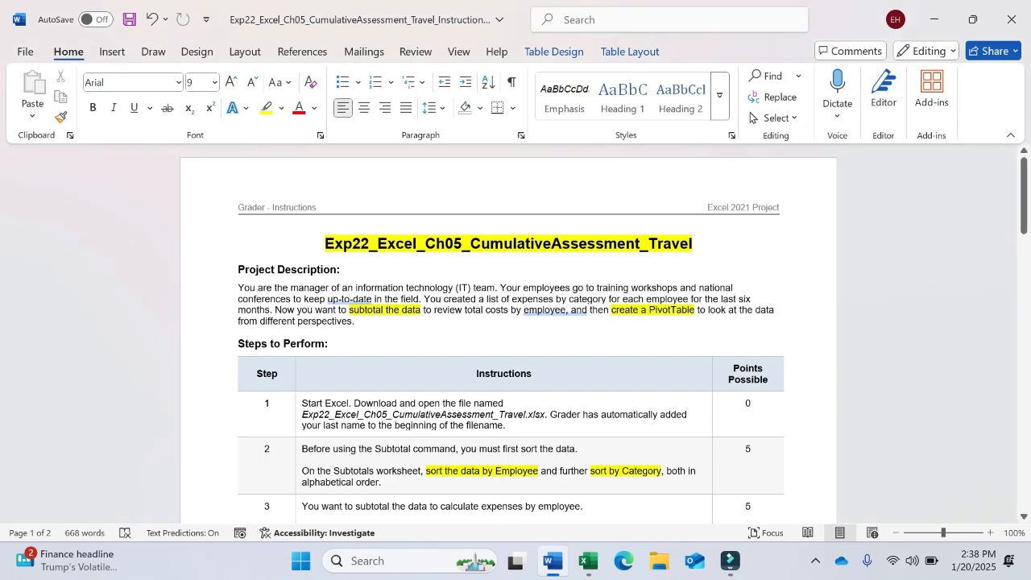
left_click_drag(302, 482, 382, 482)
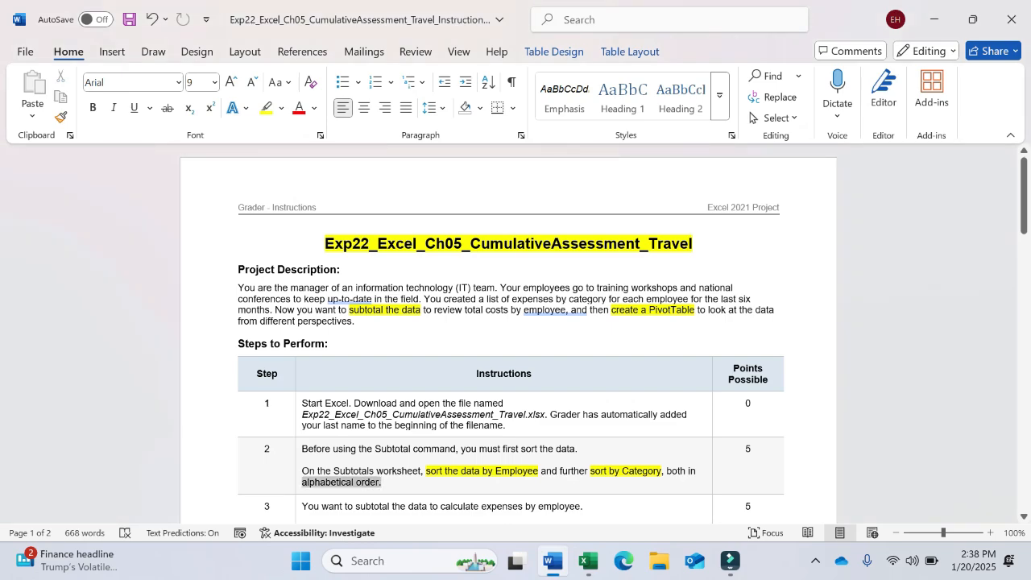
left_click(469, 456)
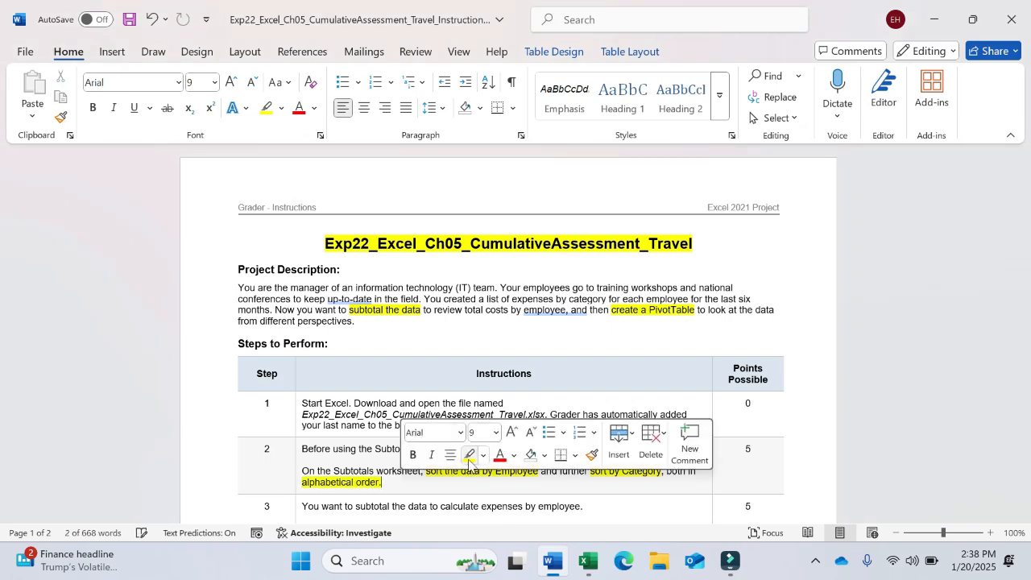
- Switch back to Excel and apply the two-level sort by Employee and Category
left_click(588, 561)
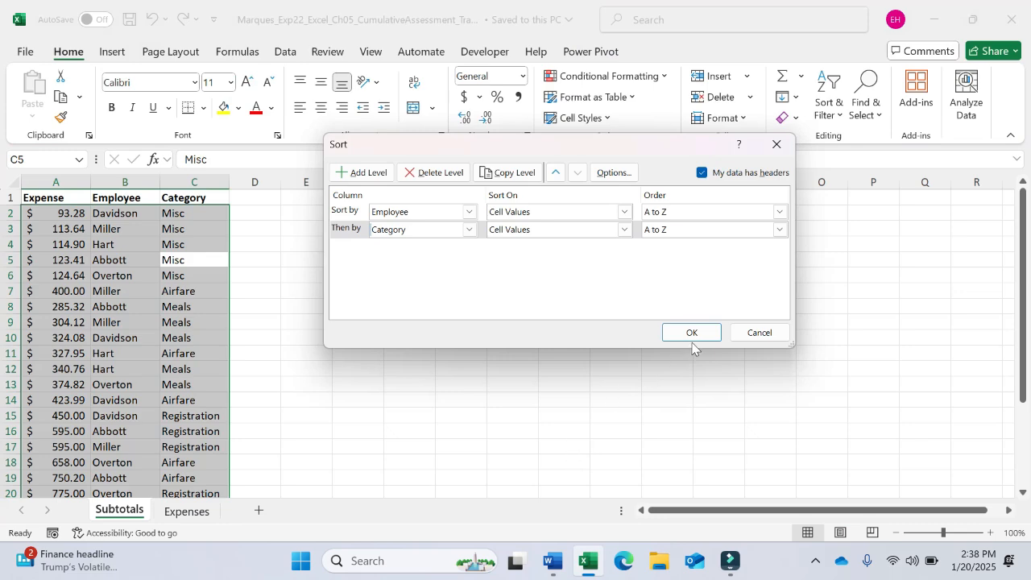
left_click(691, 334)
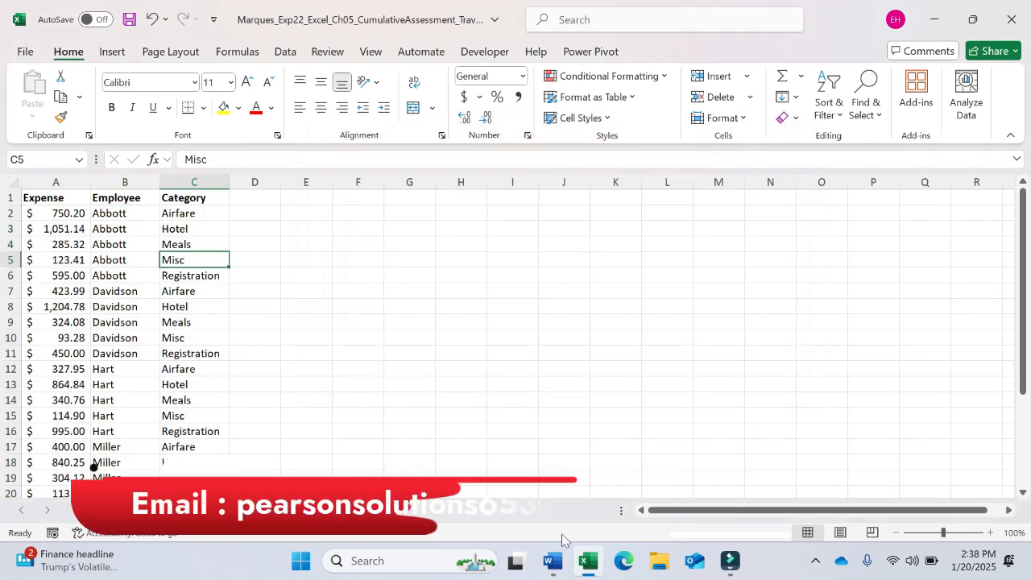
- In the Word instructions, highlight the step 3 sentence "You want to subtotal the data to calculate expenses by employee." in yellow
left_click(552, 561)
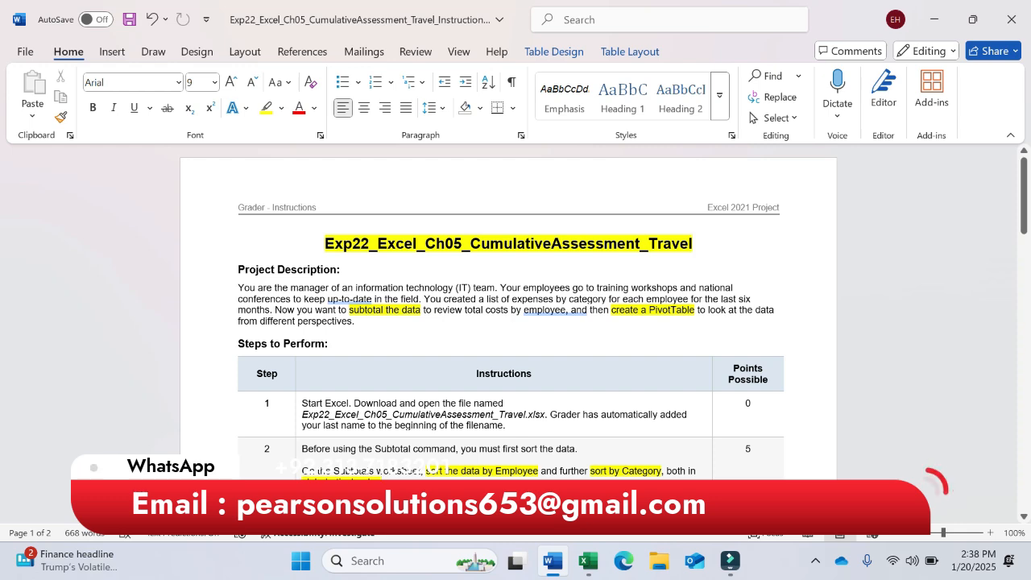
scroll(507, 338, "down", 1)
scroll(340, 211, "down", 1)
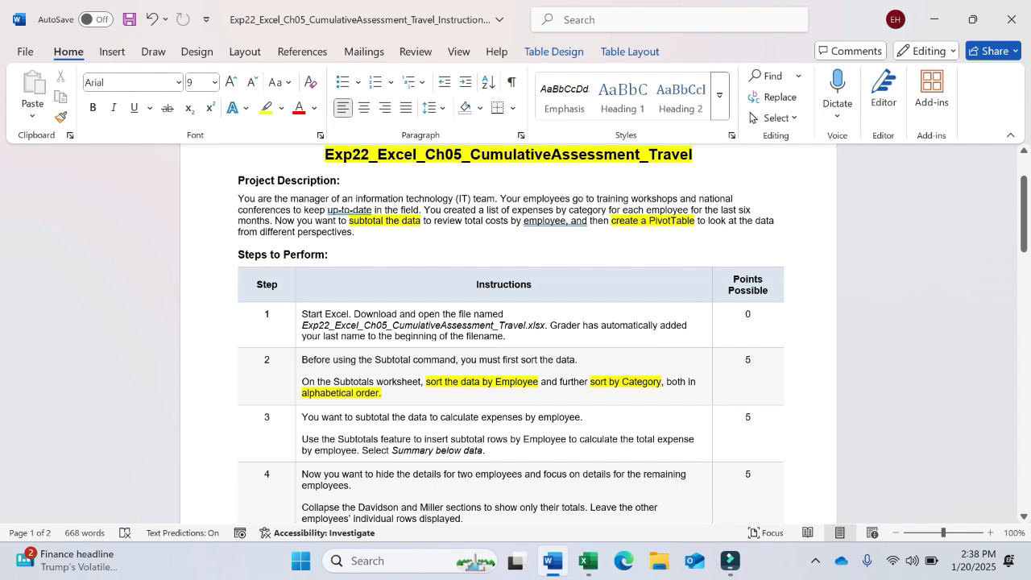
left_click(298, 420)
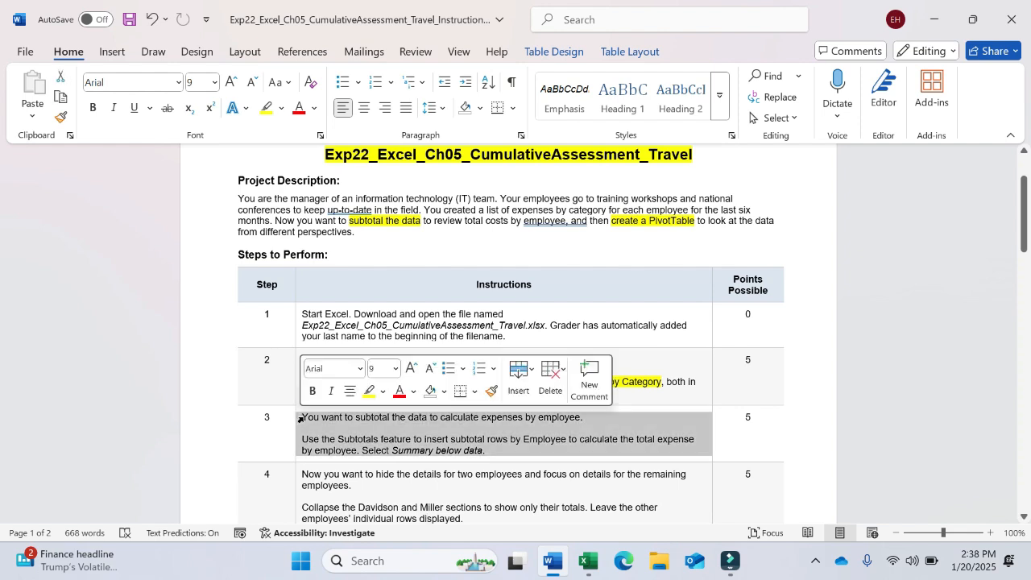
left_click(309, 420)
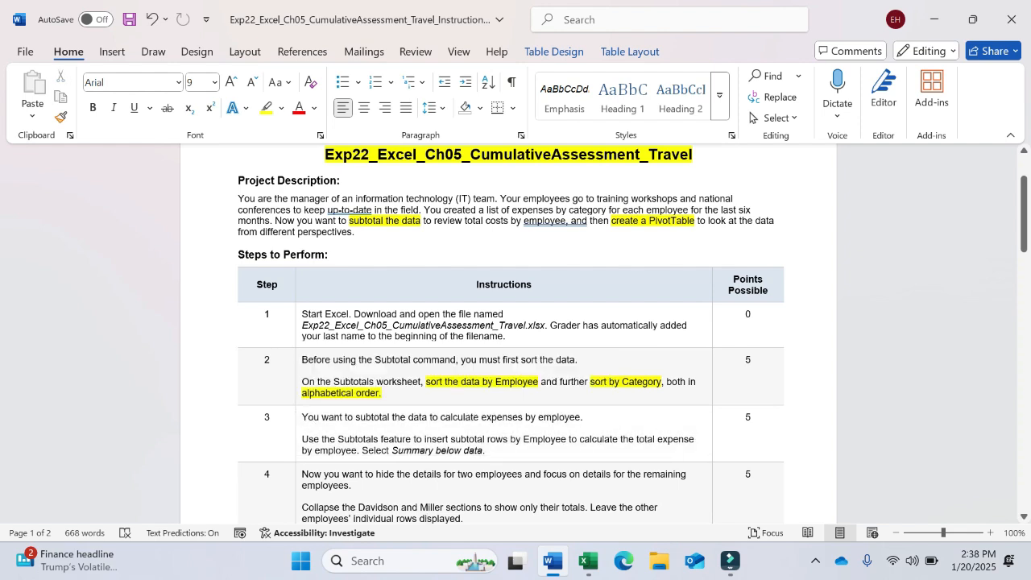
left_click_drag(303, 417, 597, 426)
left_click(669, 395)
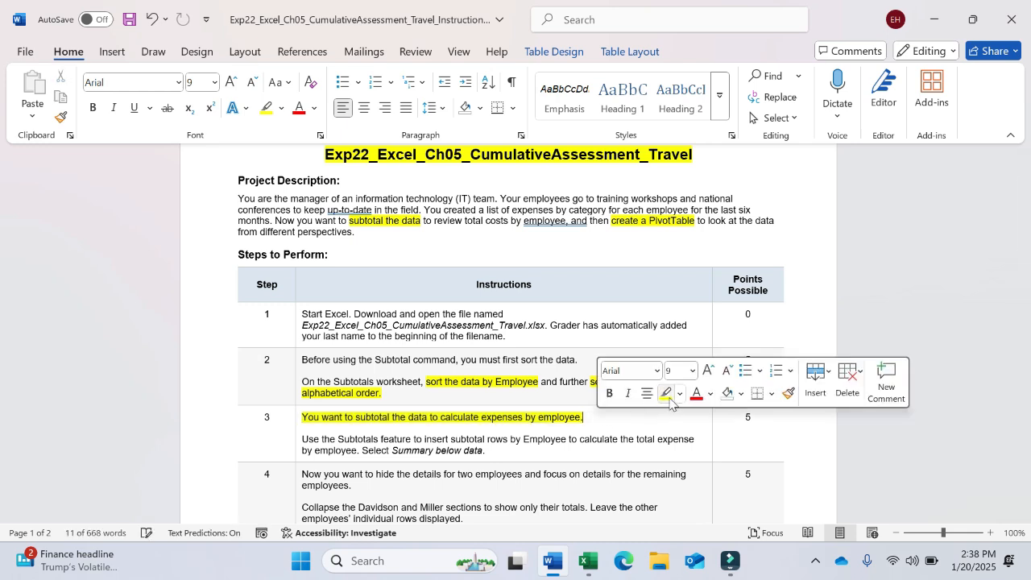
- Highlight the phrase "subtotal rows by Employee" in yellow in step 3
key("Down")
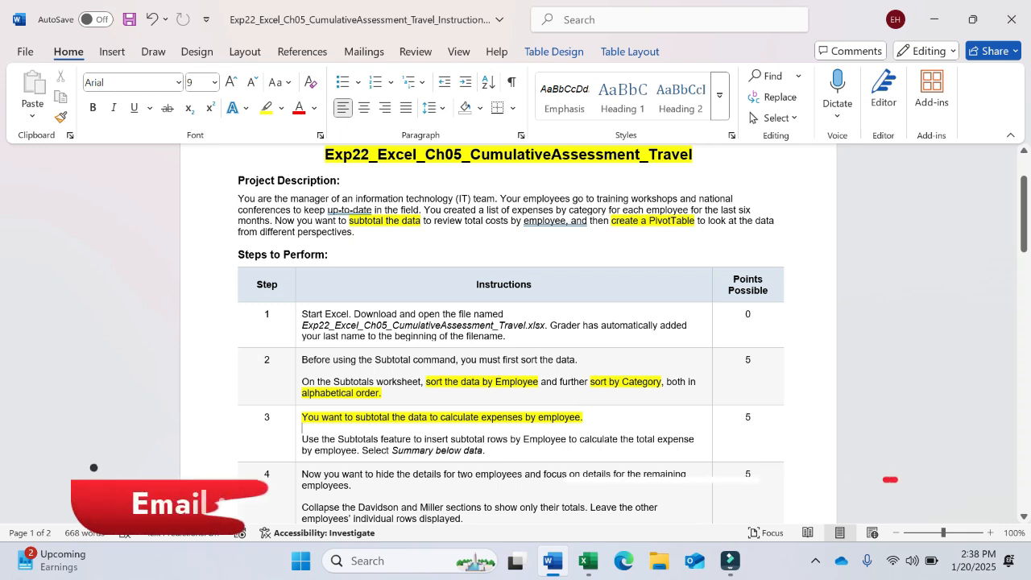
double_click(308, 439)
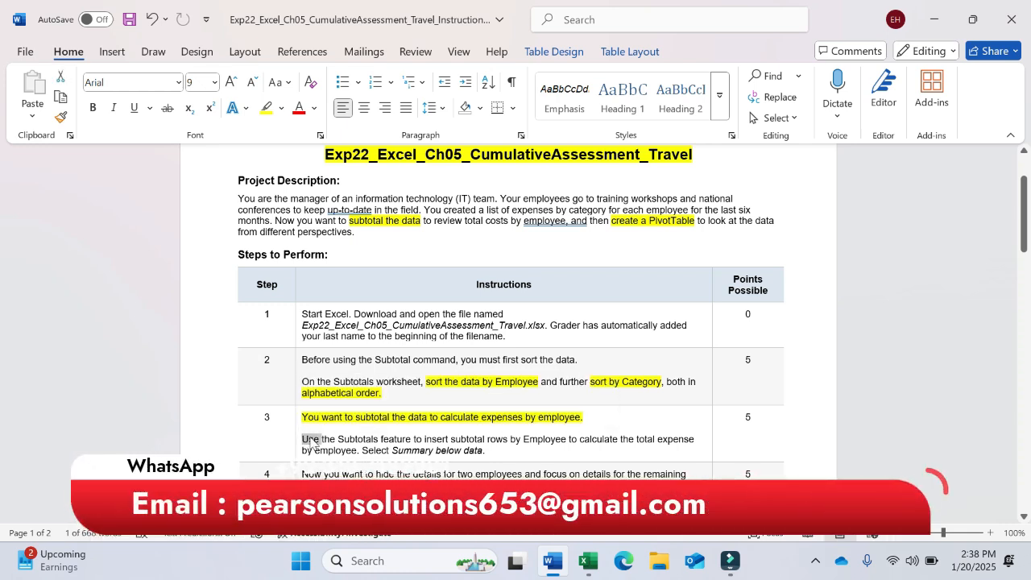
left_click(303, 440)
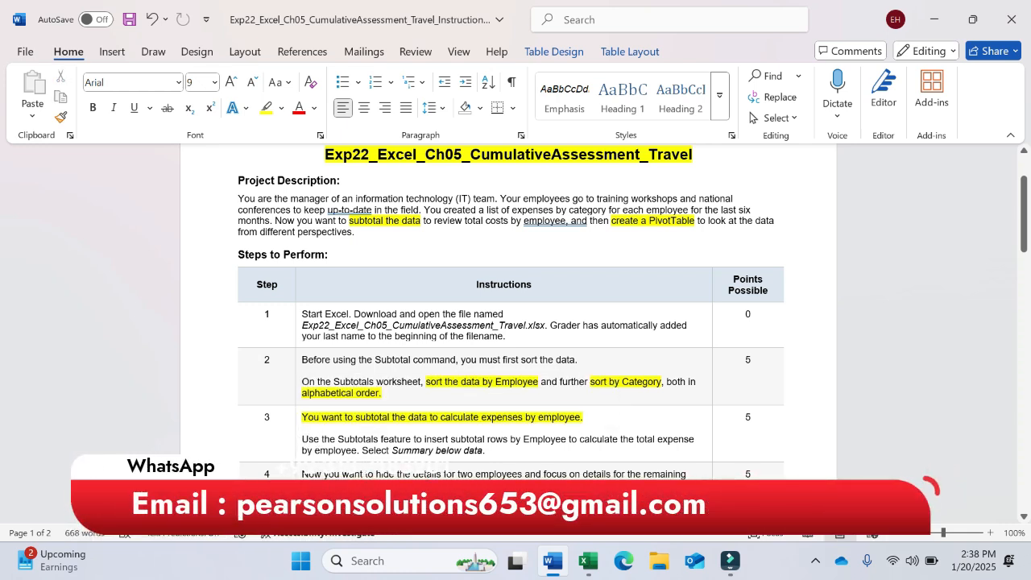
left_click_drag(303, 439, 568, 439)
left_click(562, 439)
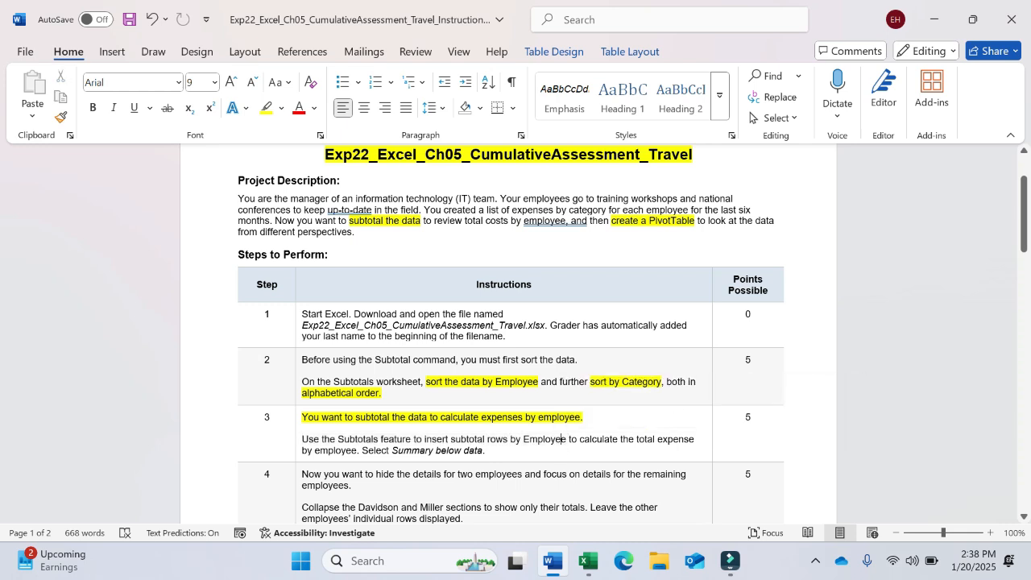
left_click_drag(452, 439, 569, 440)
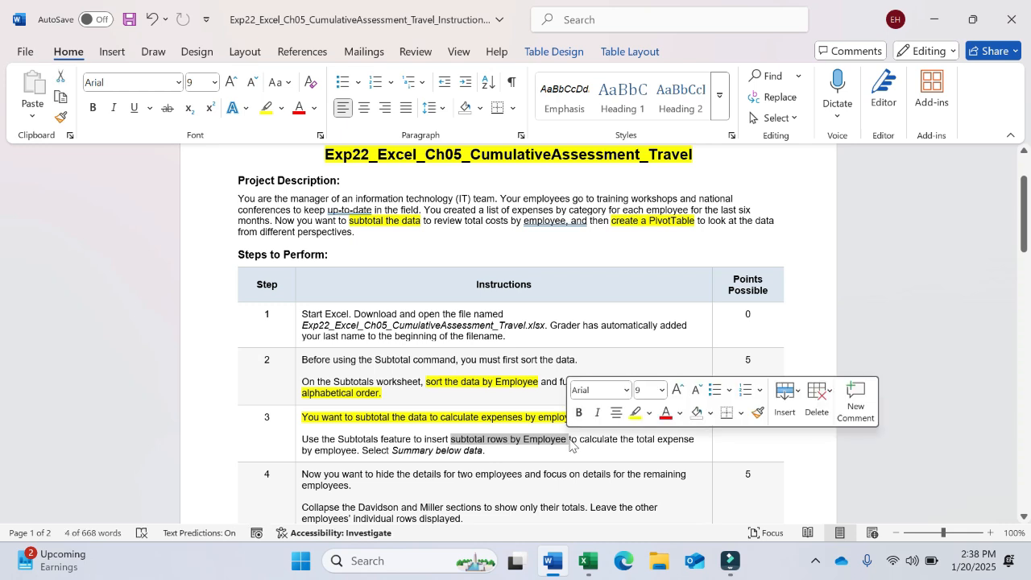
left_click(633, 414)
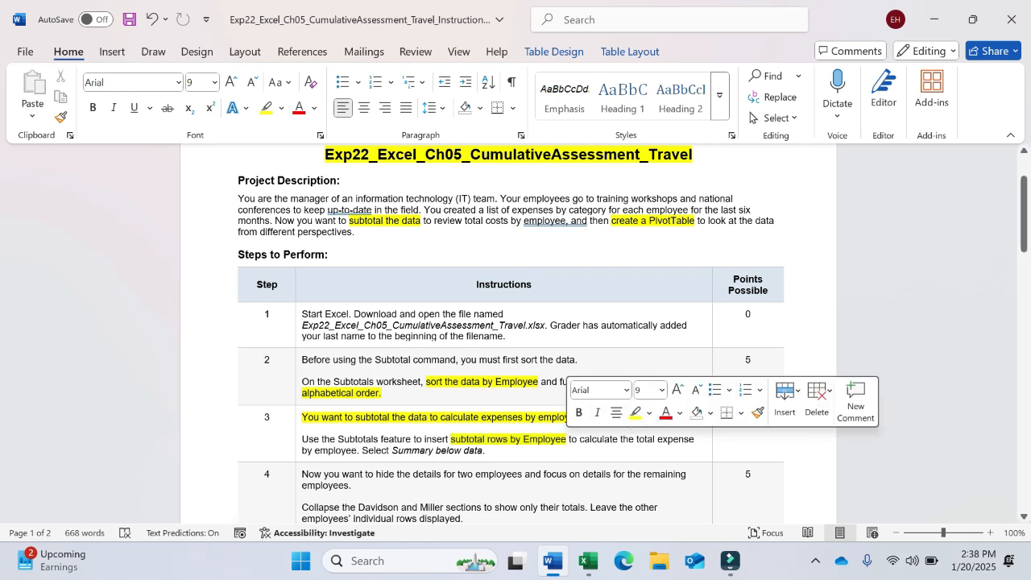
- Highlight the phrase "calculate the total expense" in bright green in step 3
left_click_drag(621, 439, 358, 460)
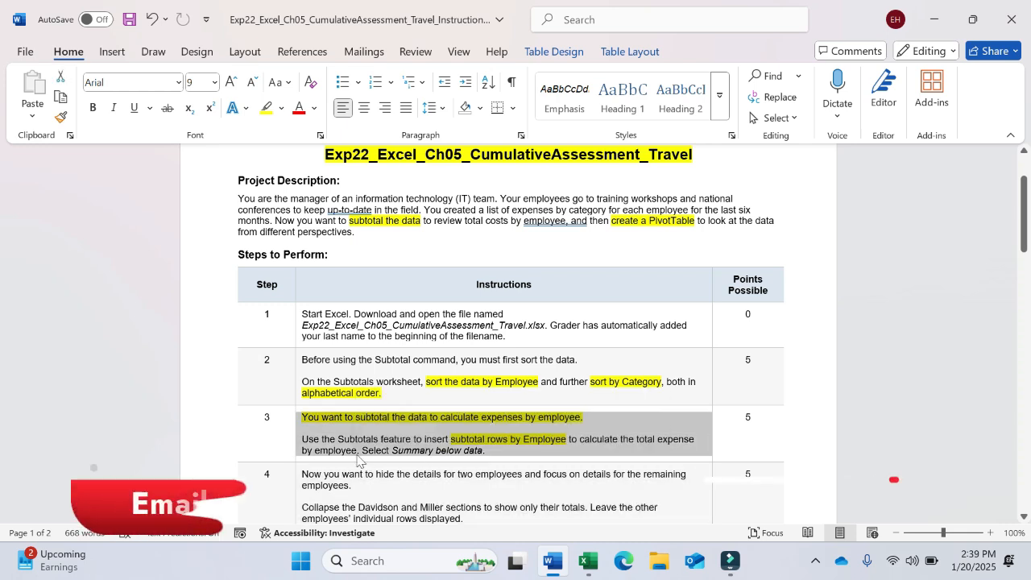
left_click(361, 463)
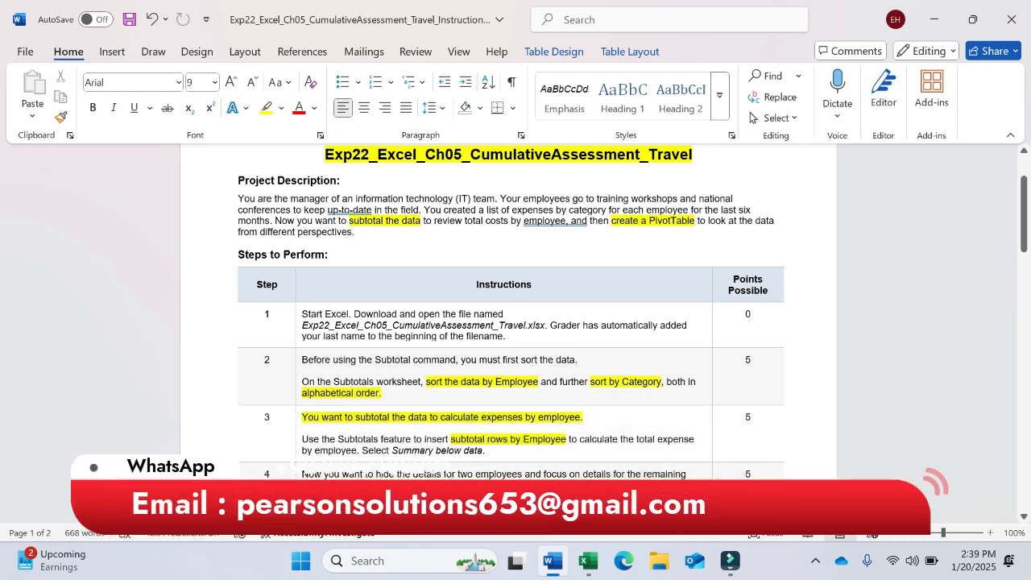
left_click_drag(582, 439, 681, 444)
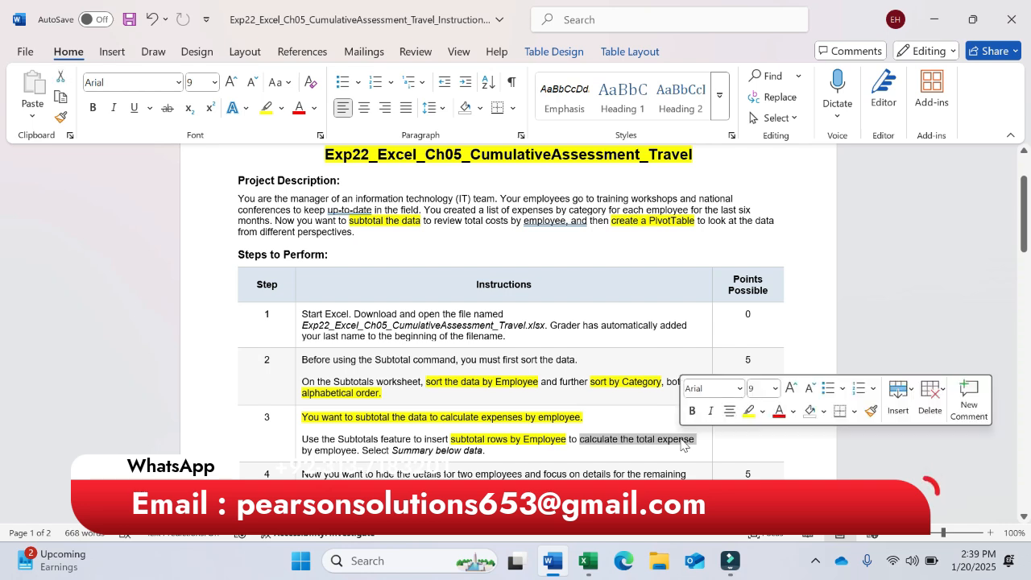
left_click(761, 412)
left_click(781, 293)
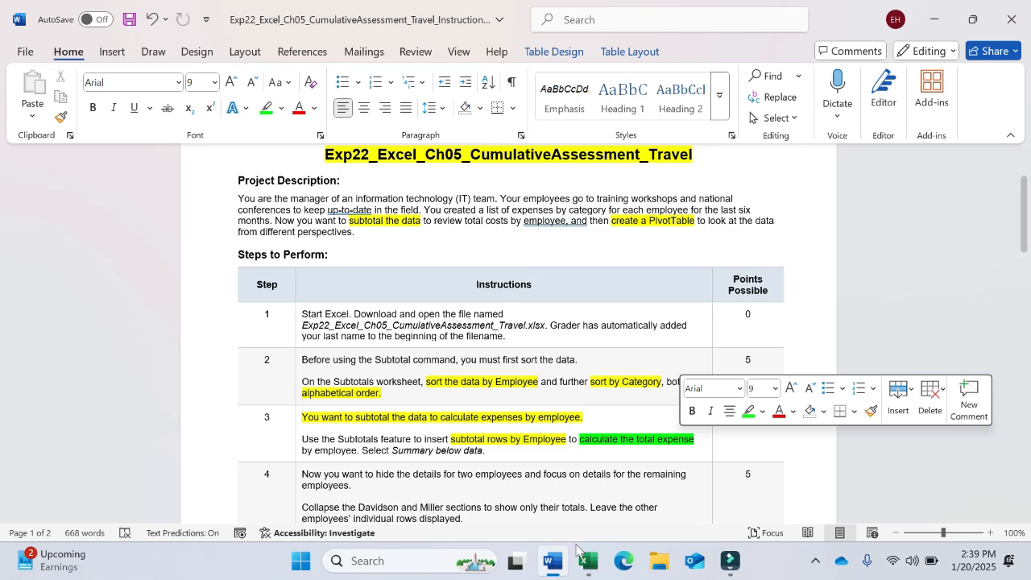
- Switch to Excel and start the Subtotal command from cell B6 in the expense data
mouse_move(589, 562)
left_click(533, 514)
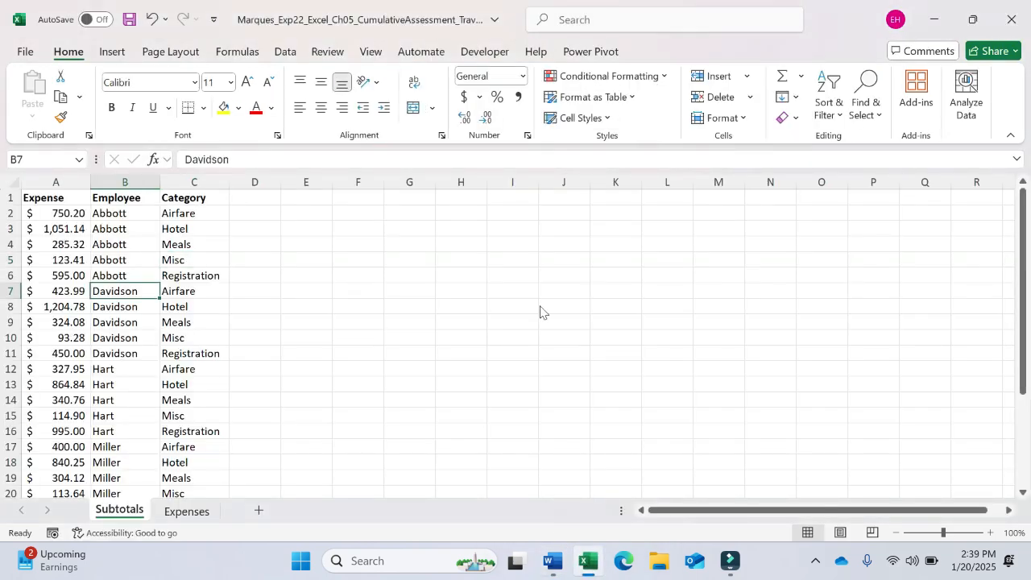
key("alt")
left_click(541, 306)
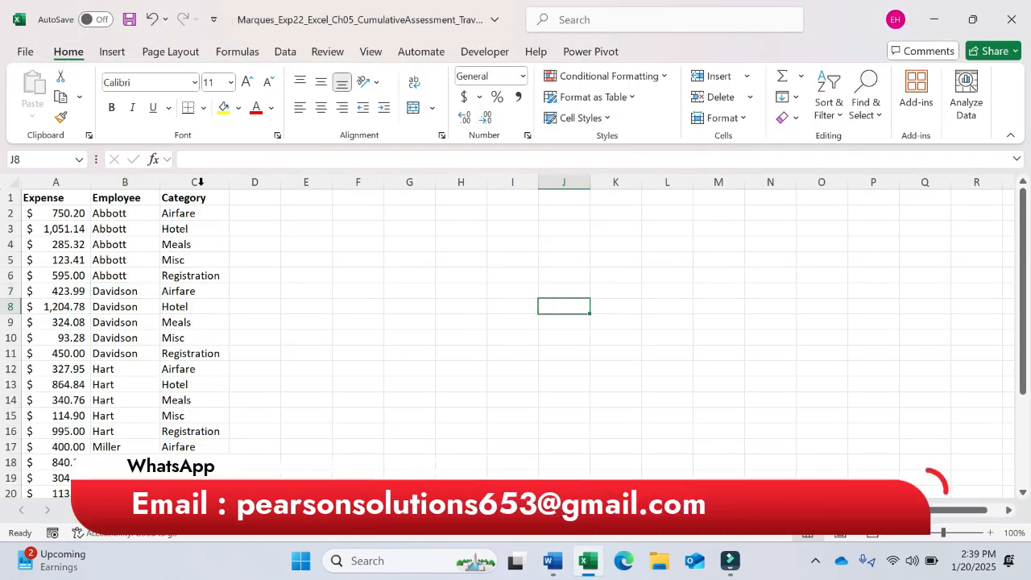
left_click(284, 53)
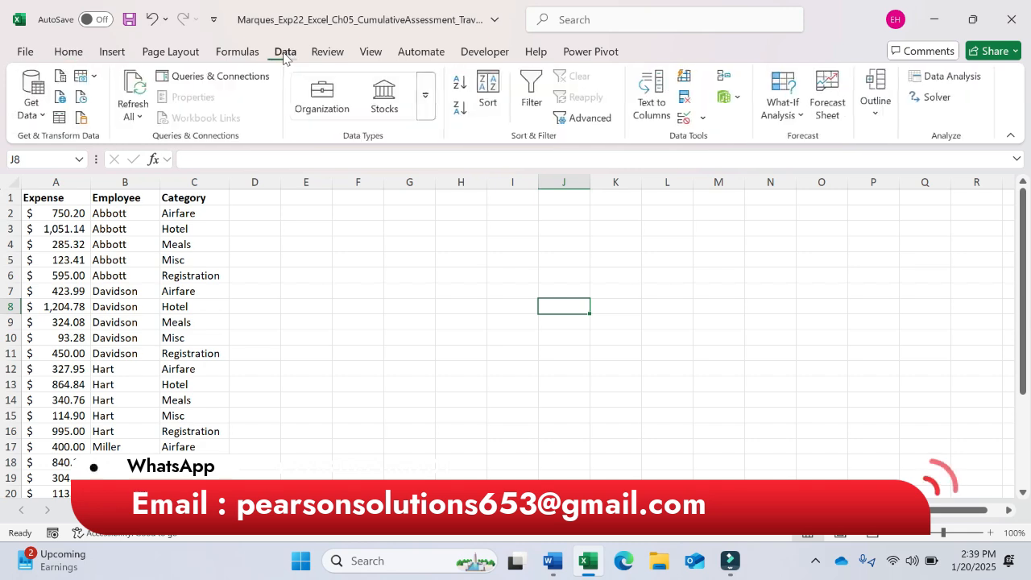
left_click(878, 115)
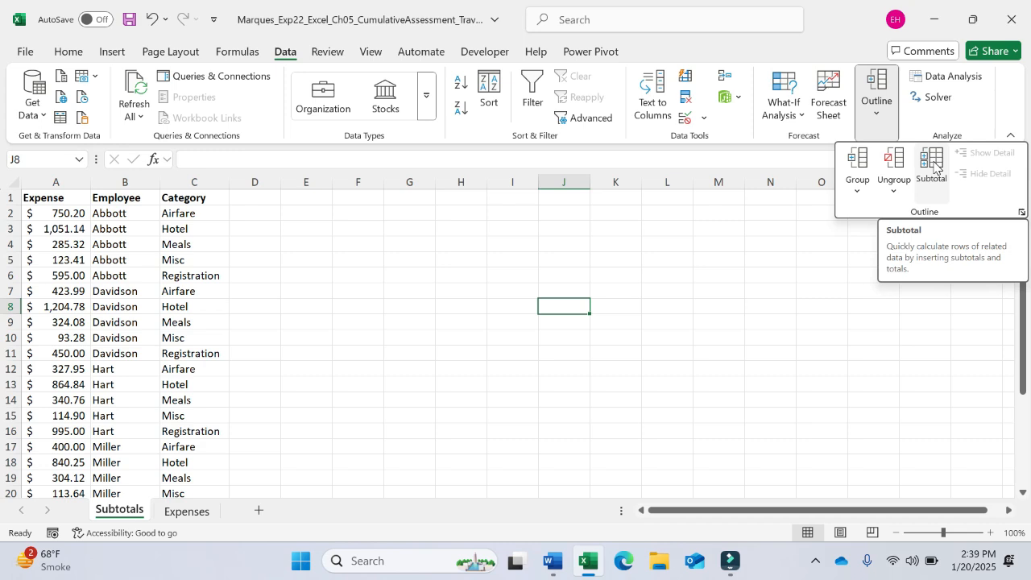
left_click(134, 275)
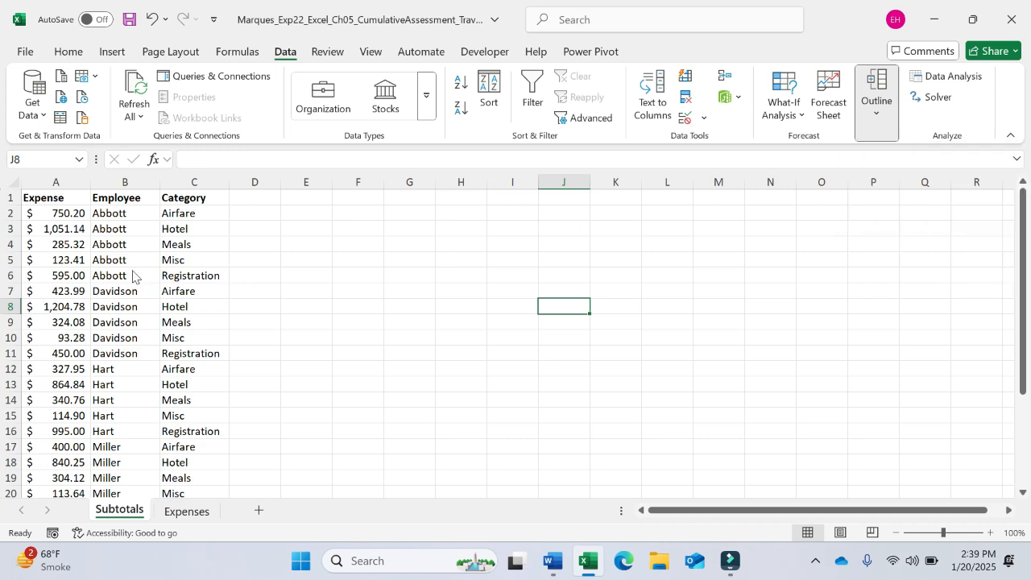
left_click(131, 271)
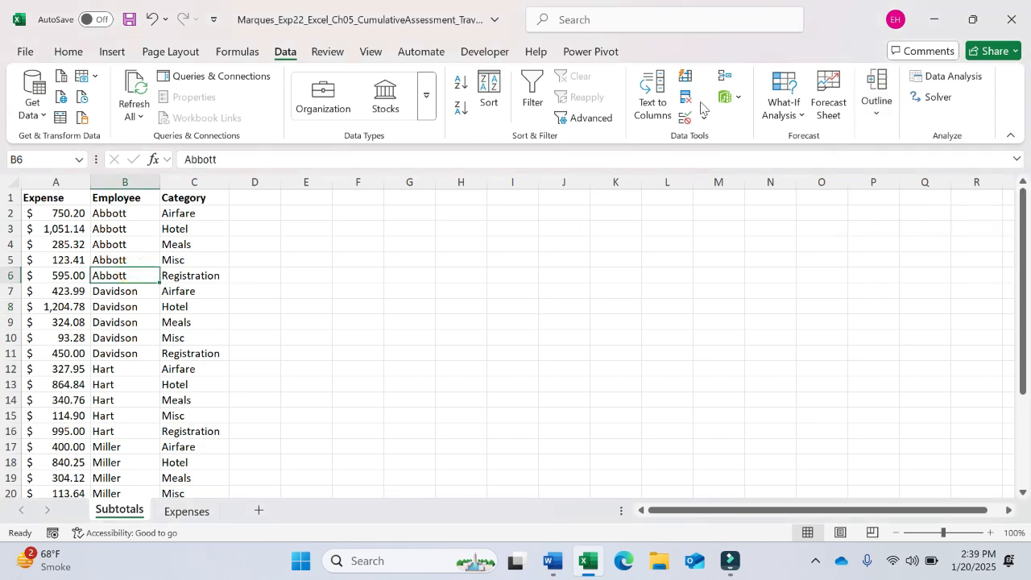
left_click(877, 121)
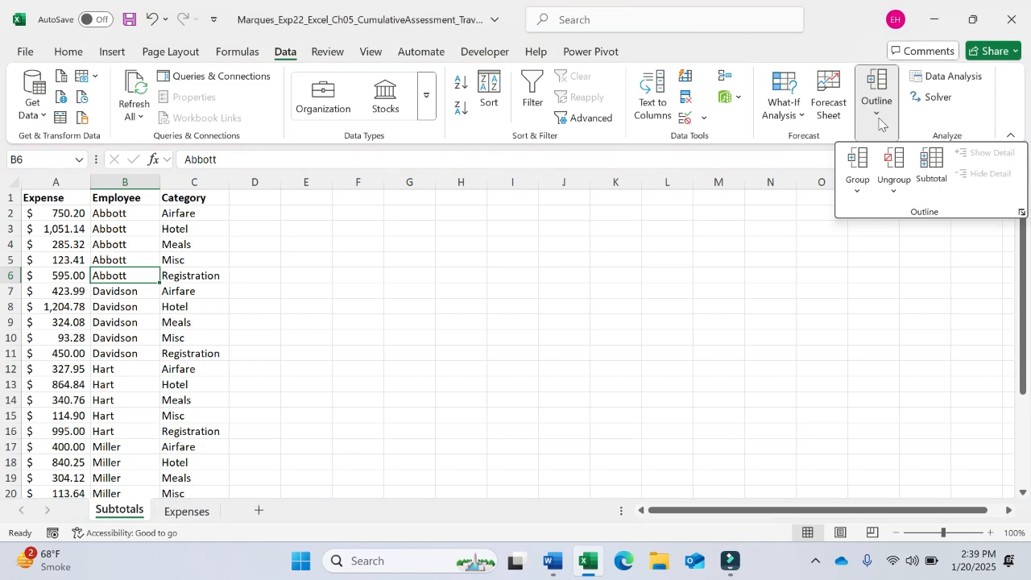
left_click(932, 165)
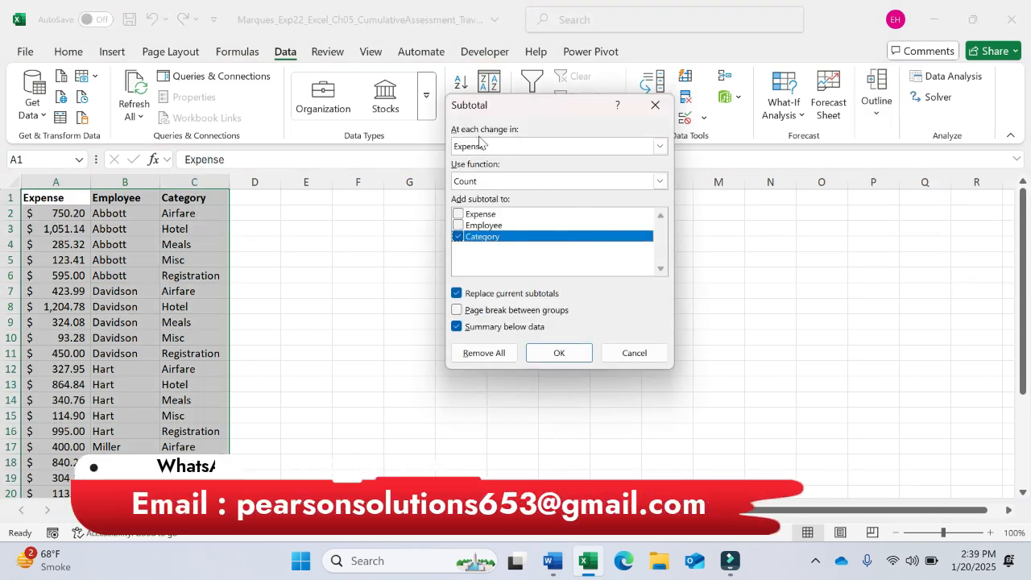
- Check the Word instructions, then set the subtotal to use Sum at each change in Employee
left_click(552, 561)
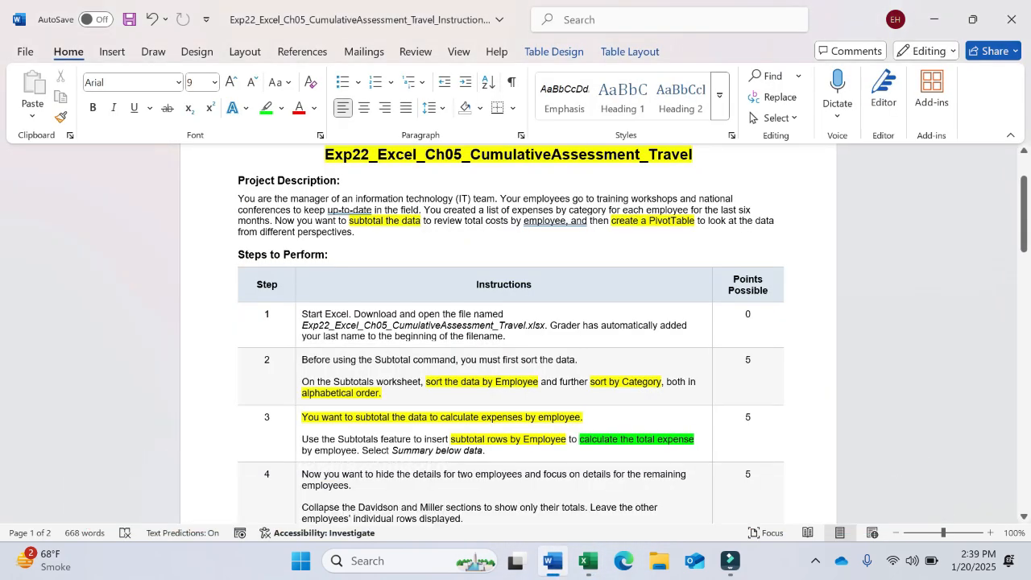
left_click(588, 561)
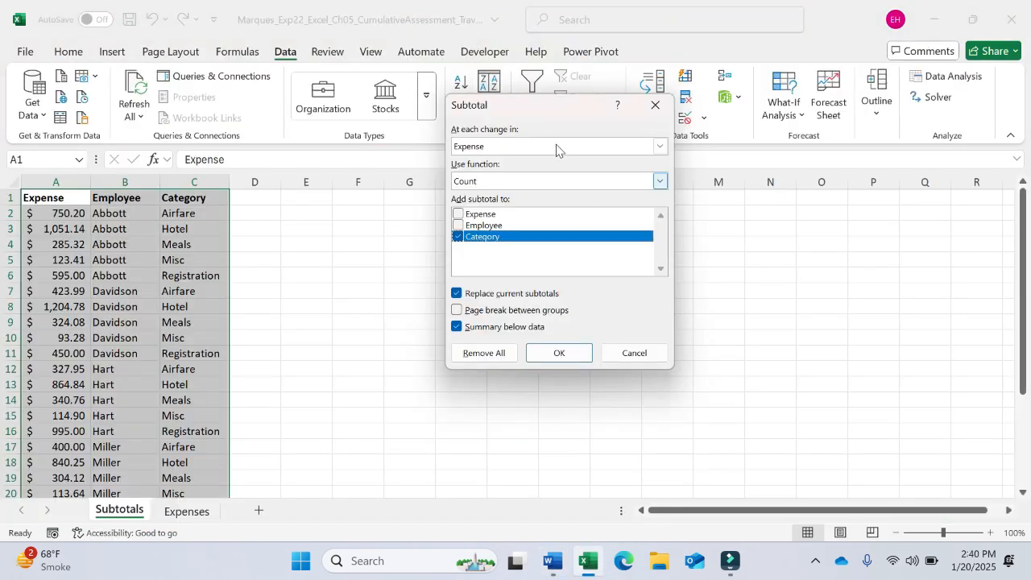
left_click(659, 147)
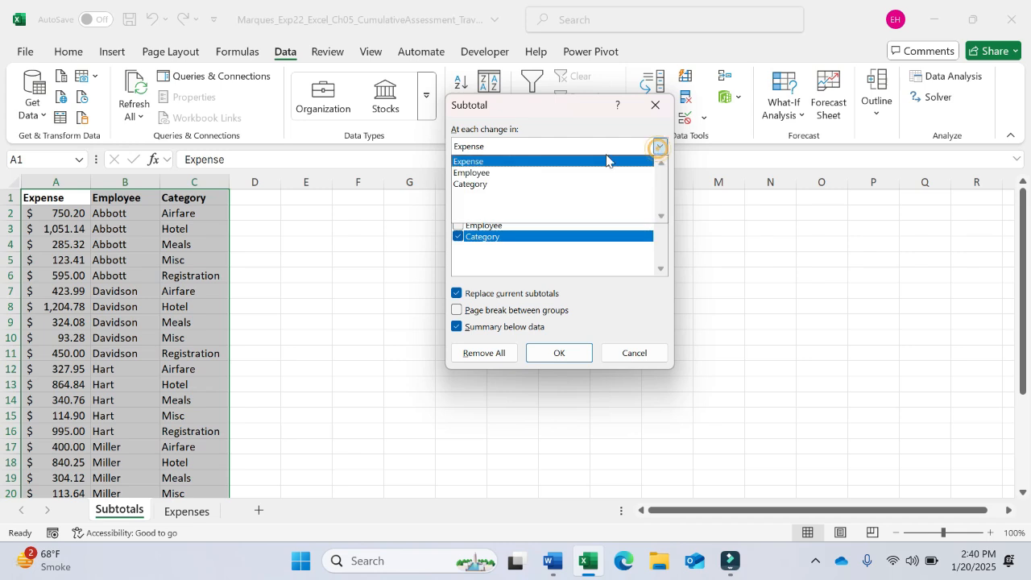
left_click(585, 172)
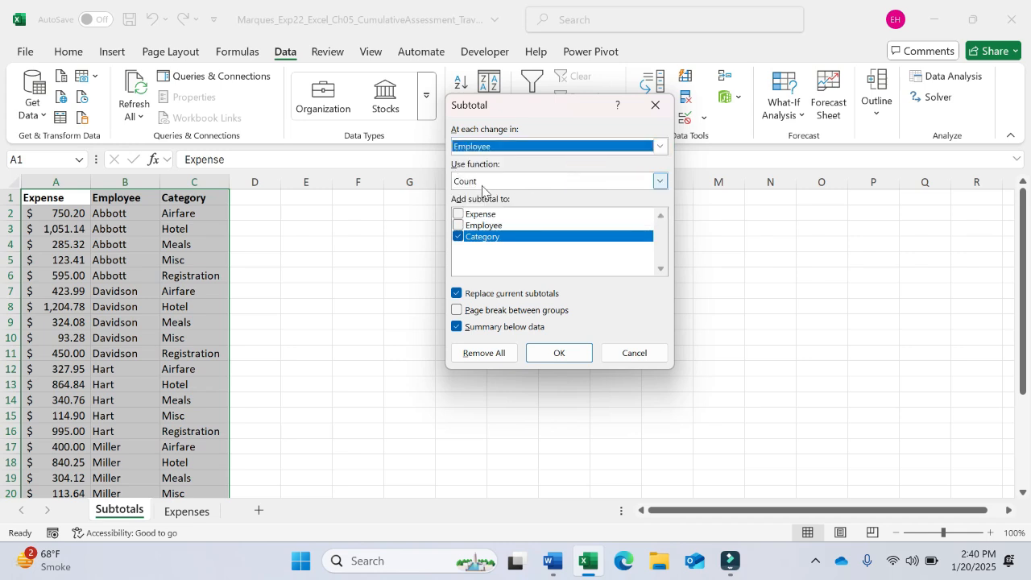
left_click(659, 181)
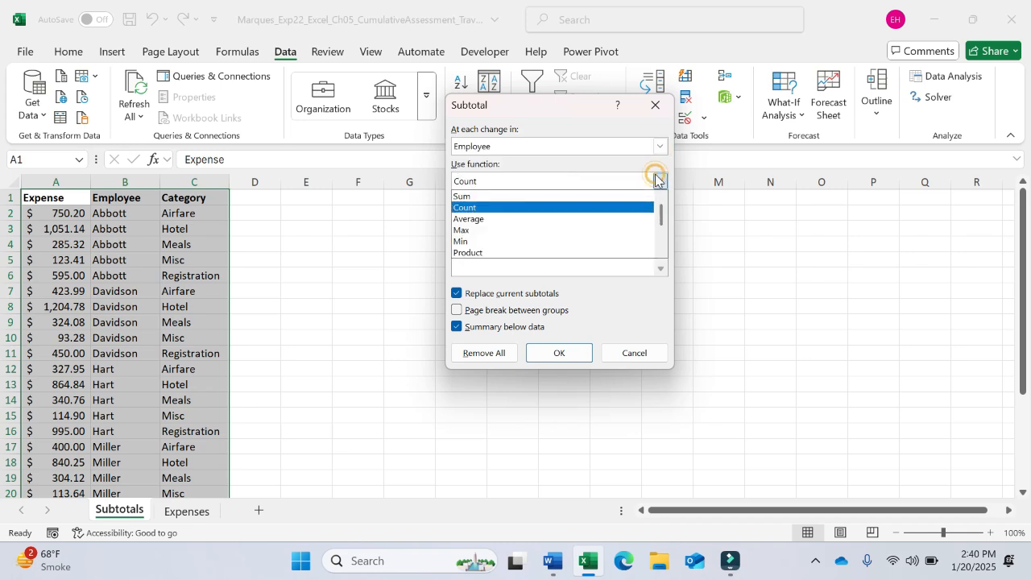
left_click(514, 198)
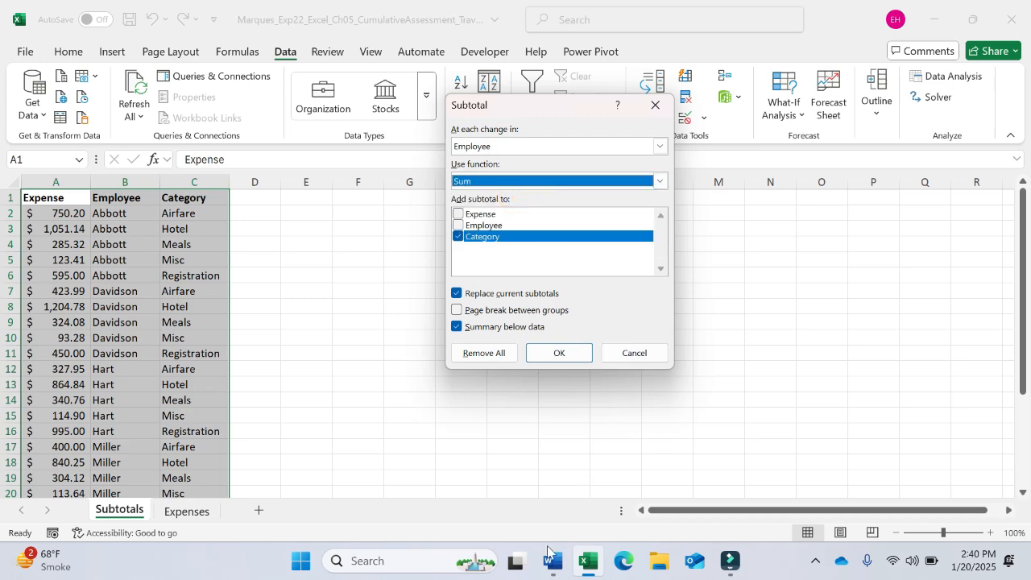
- Recheck the instructions in Word, then add the subtotal to Employee and exclude Category in Excel
left_click(551, 562)
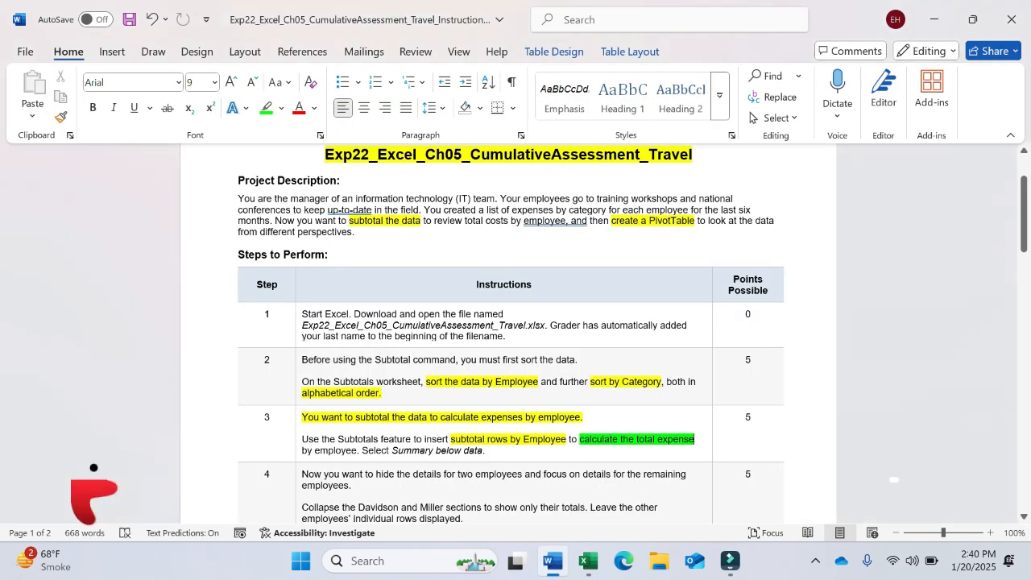
left_click(588, 564)
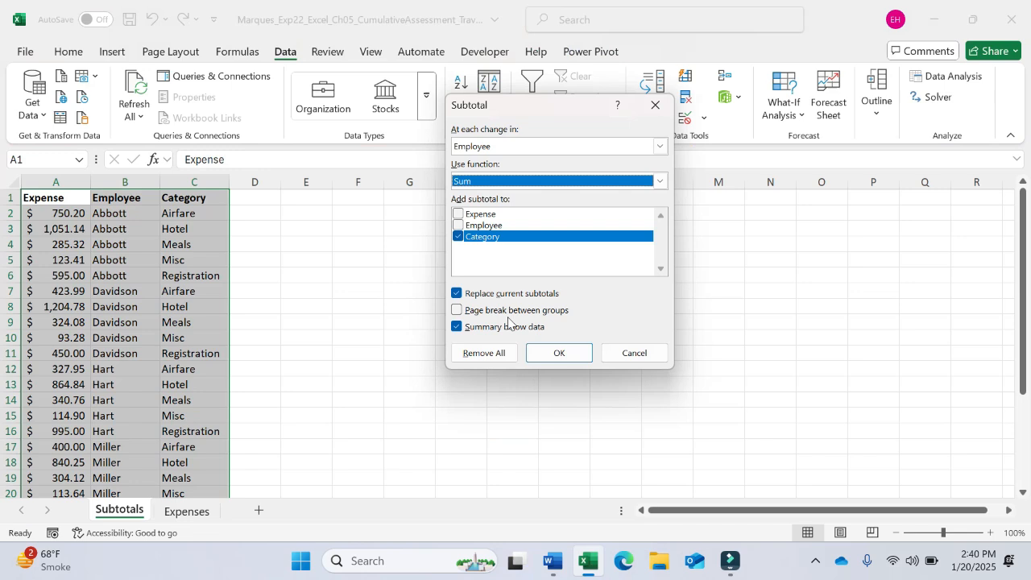
left_click(458, 226)
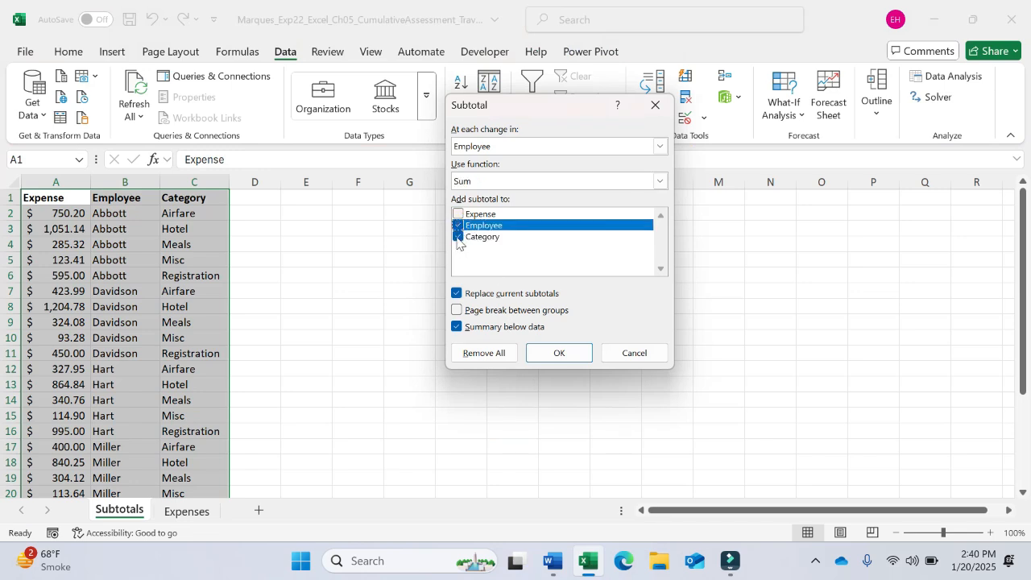
left_click(459, 237)
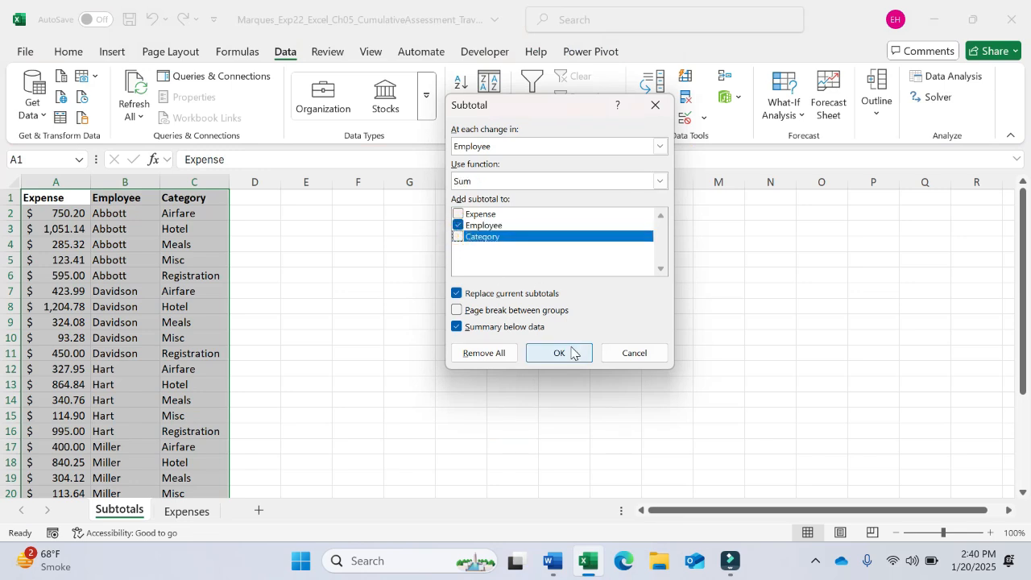
- In the Word instructions, highlight "Select Summary below data." in bright green in step 3
left_click(553, 561)
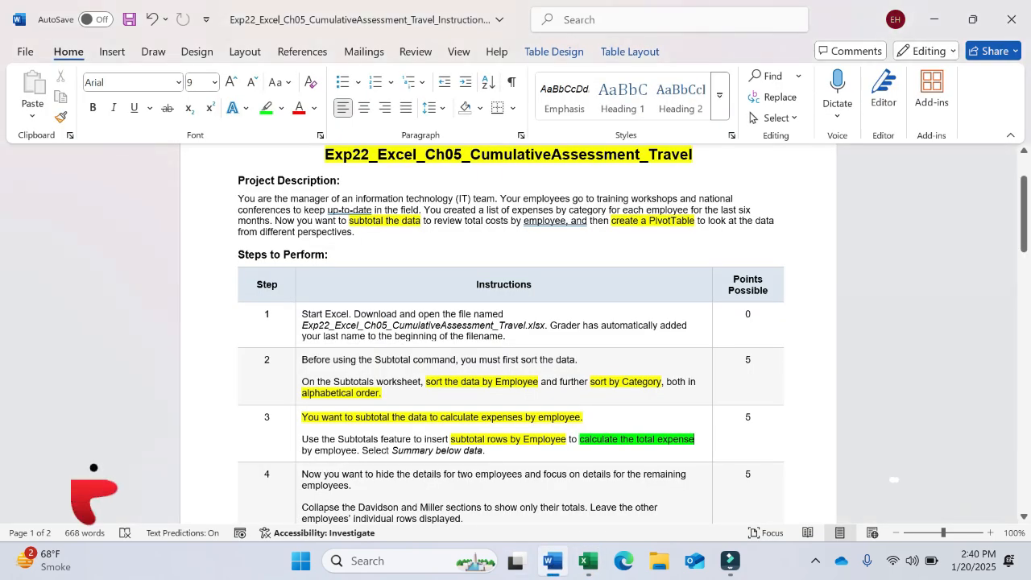
left_click_drag(362, 452, 485, 452)
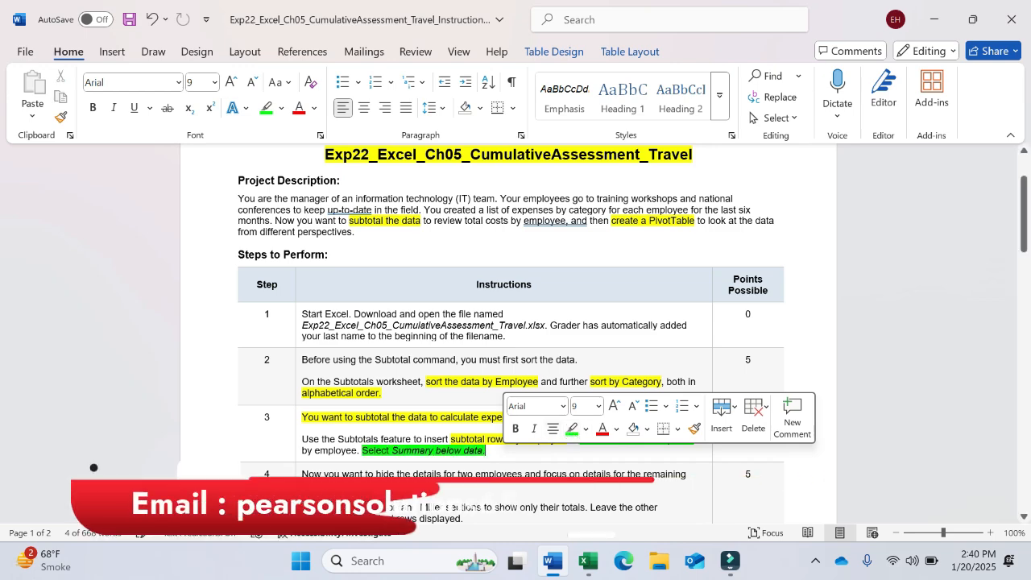
- Return to Excel and insert the subtotals with Summary below data enabled
left_click(588, 562)
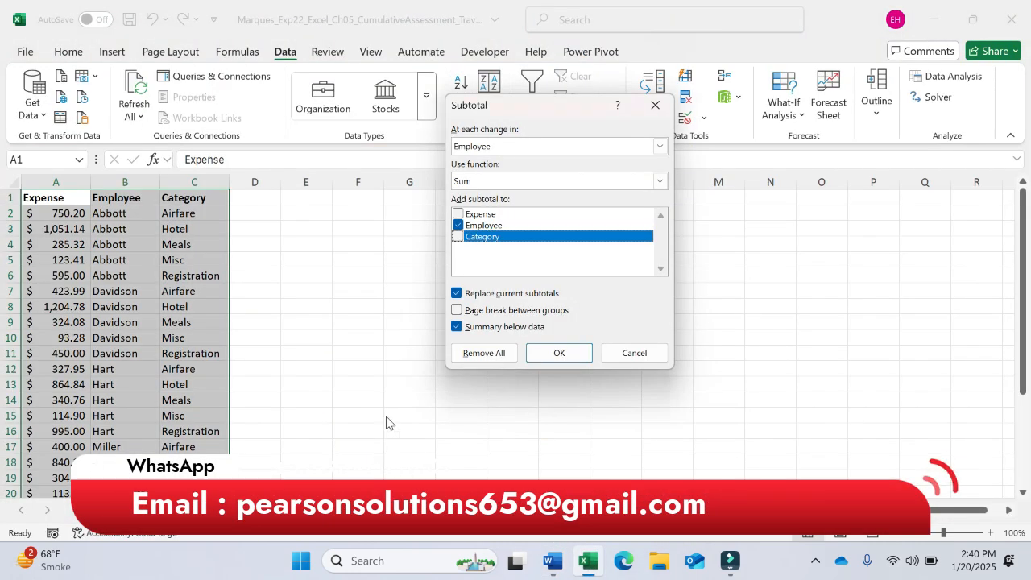
left_click(457, 328)
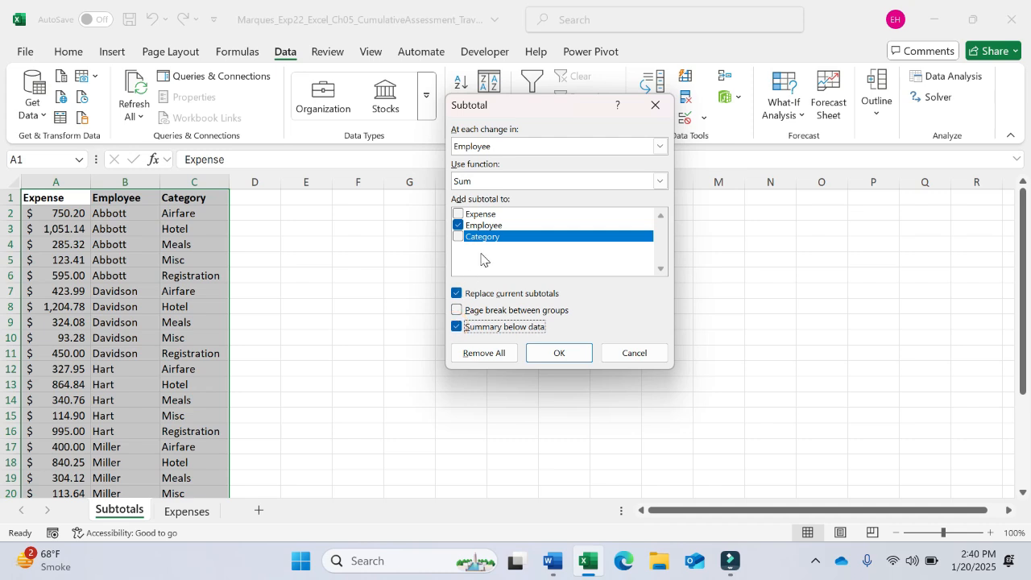
left_click(568, 355)
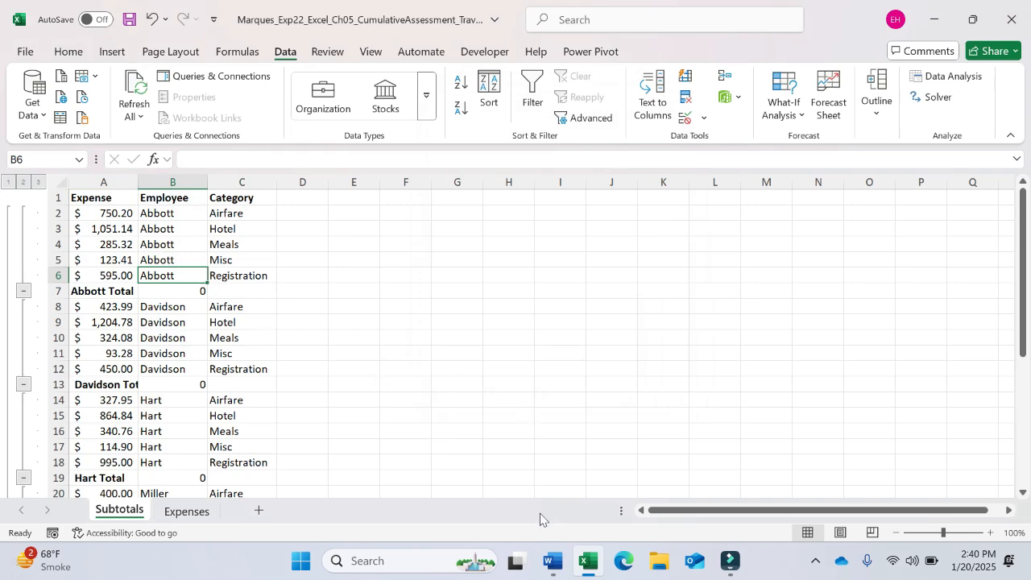
- Switch to the Word instructions and read step 4 on collapsing employee sections
left_click(552, 561)
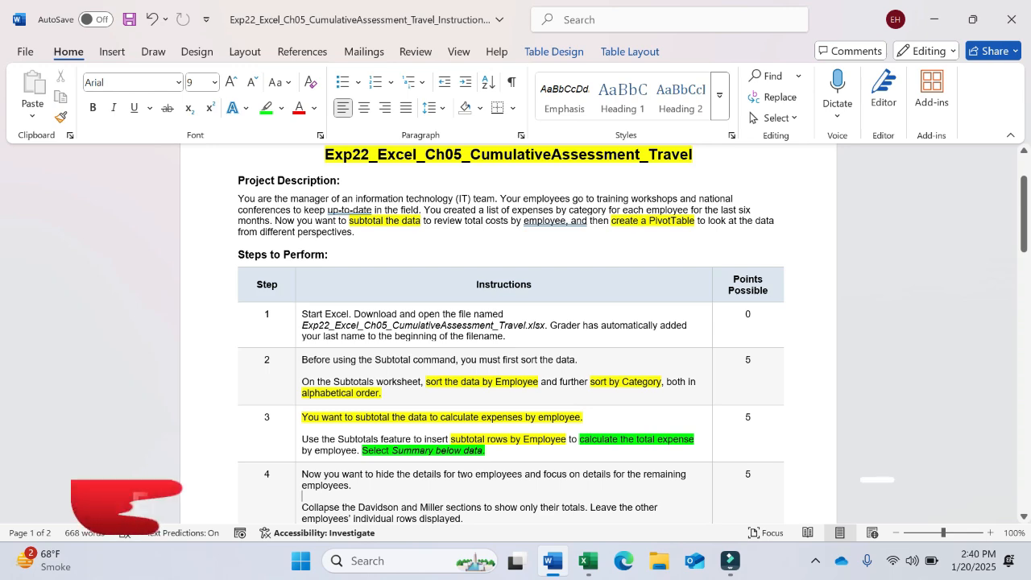
scroll(515, 322, "down", 2)
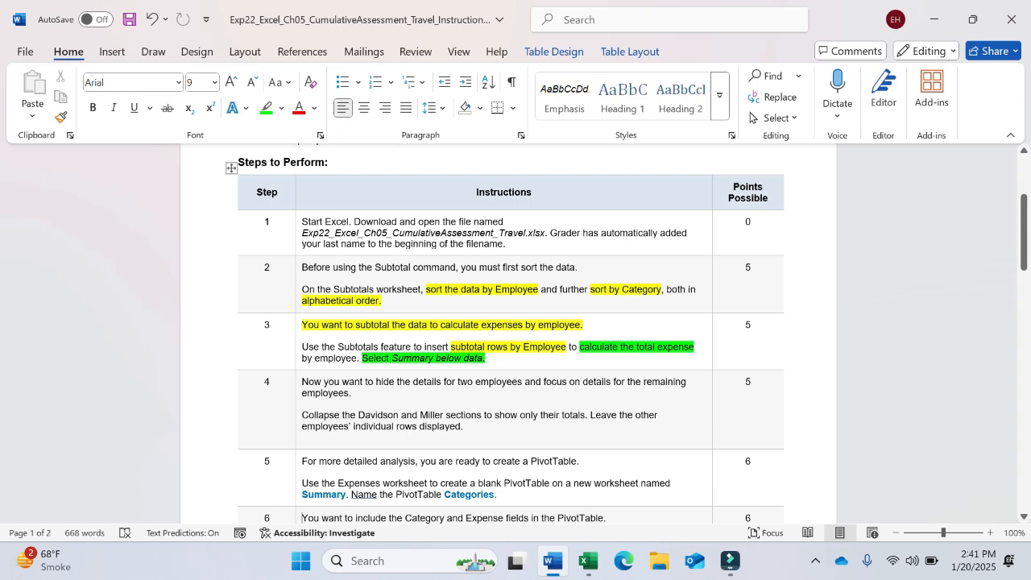
left_click(815, 560)
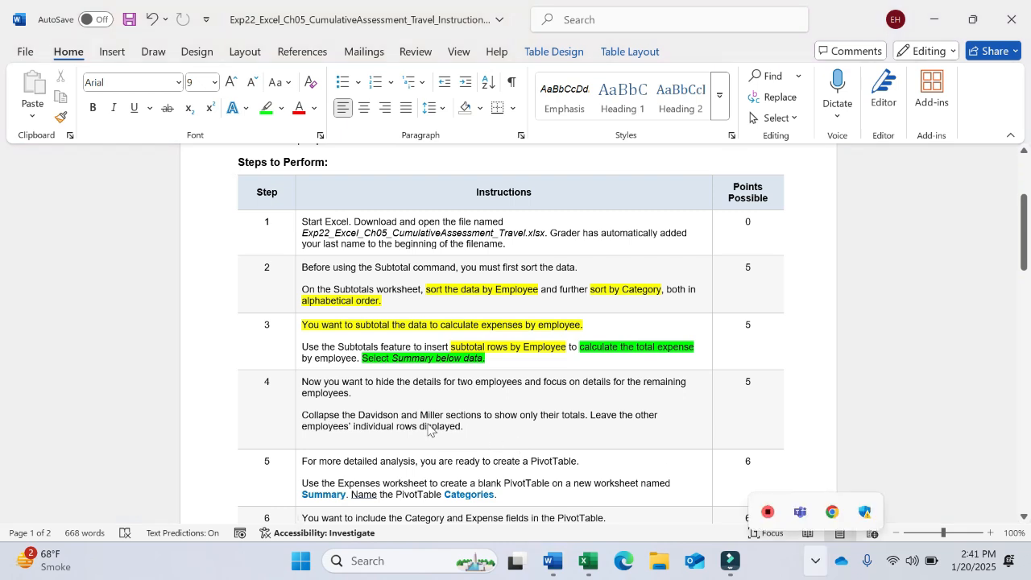
left_click(357, 422)
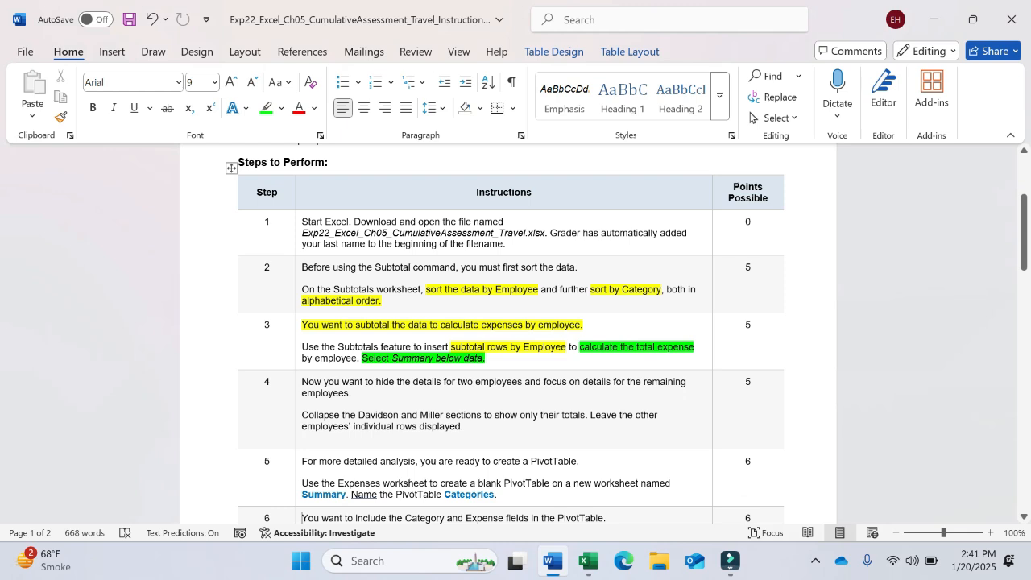
left_click(816, 560)
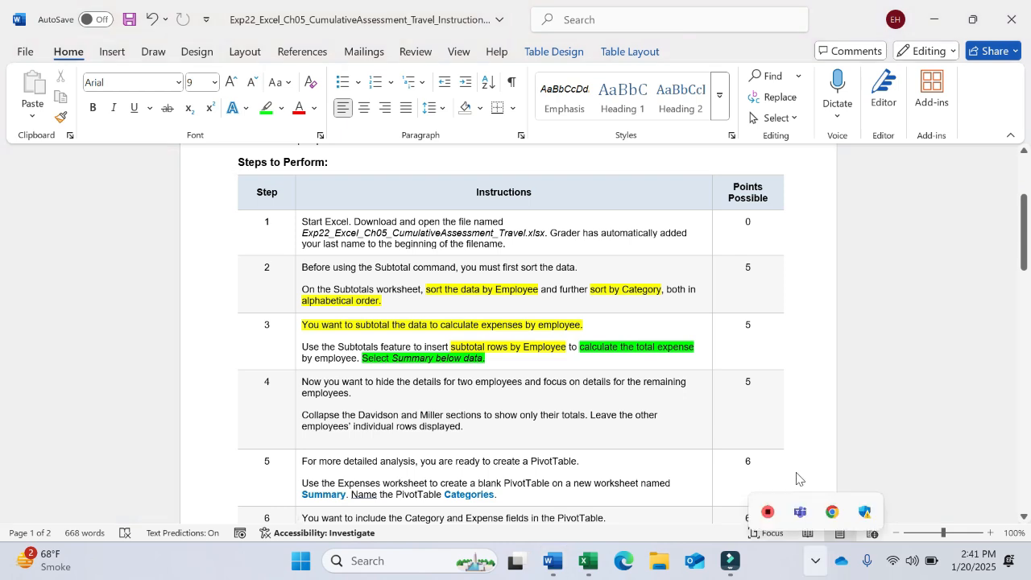
left_click(342, 421)
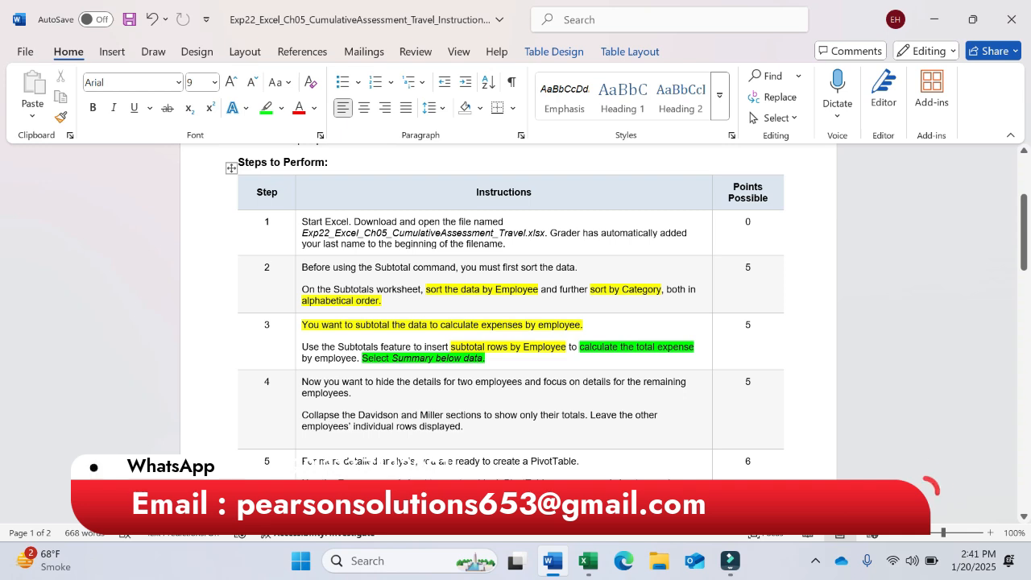
- In step 4, highlight both names of the employees whose sections must be collapsed in bright green
left_click_drag(358, 416, 399, 417)
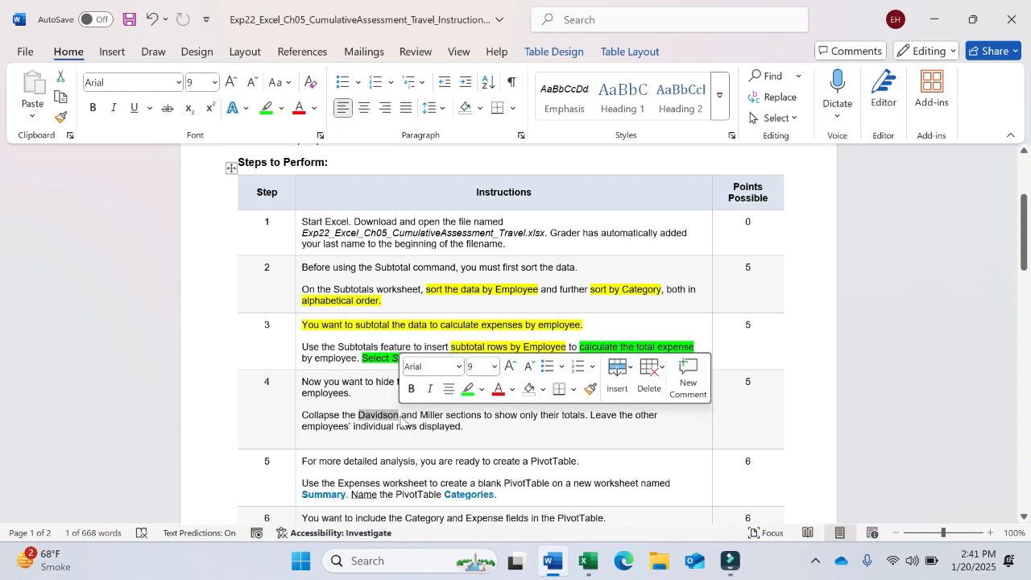
left_click(468, 390)
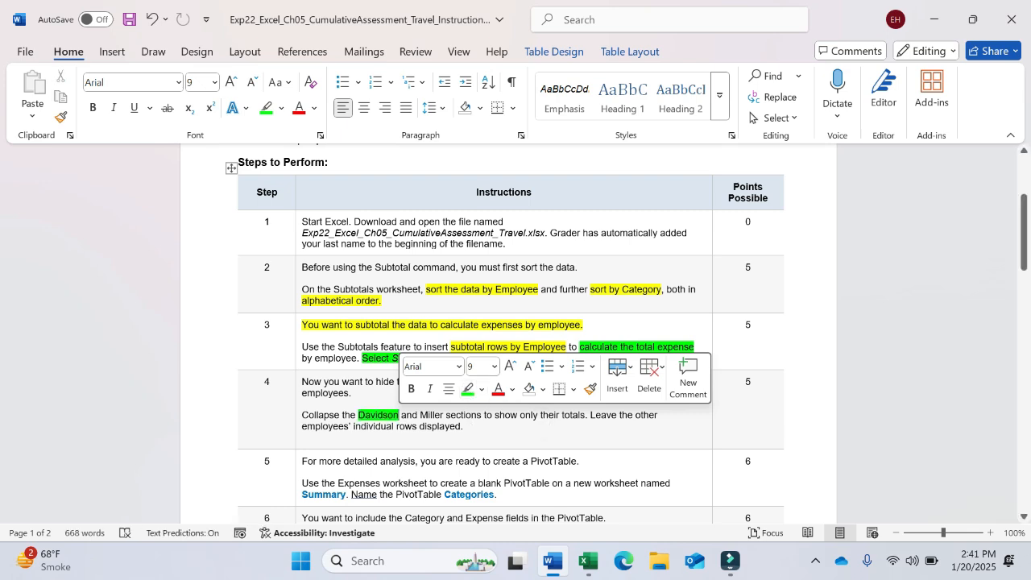
left_click_drag(402, 415, 445, 416)
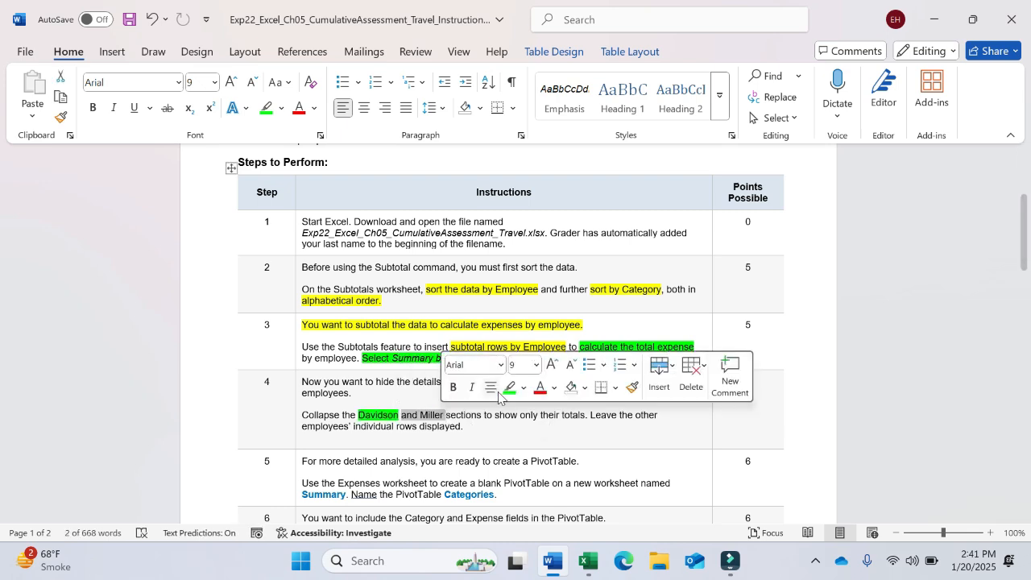
left_click(509, 387)
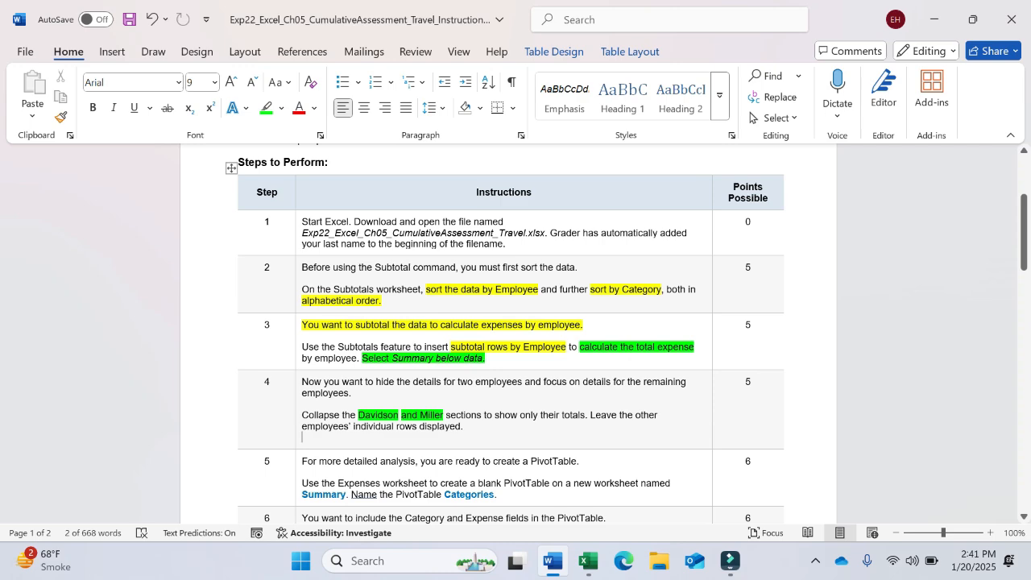
- Switch to Excel and review the subtotaled employee sections on the Subtotals sheet down to the Grand Total row
left_click(590, 568)
left_click(110, 325)
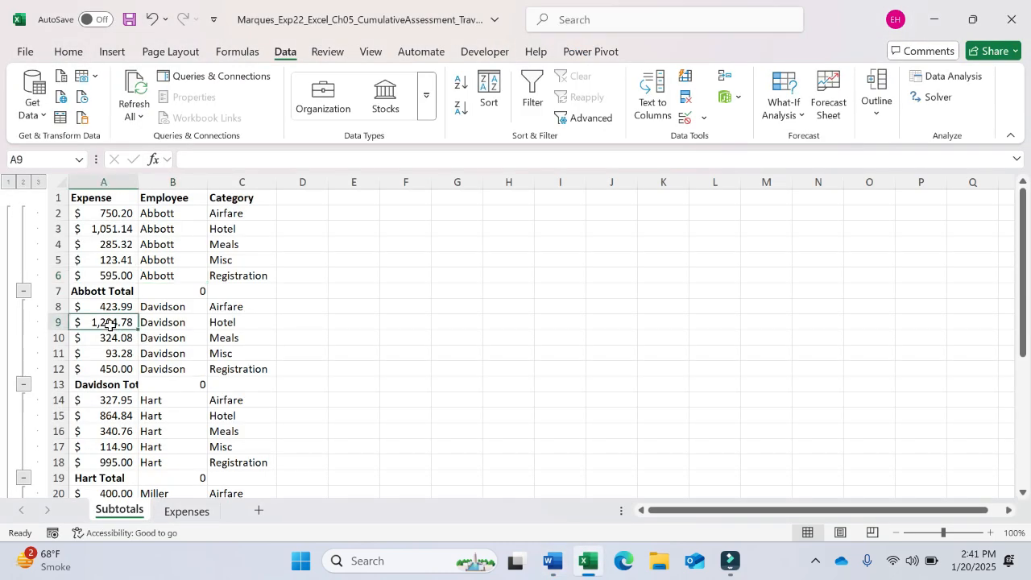
left_click(106, 400)
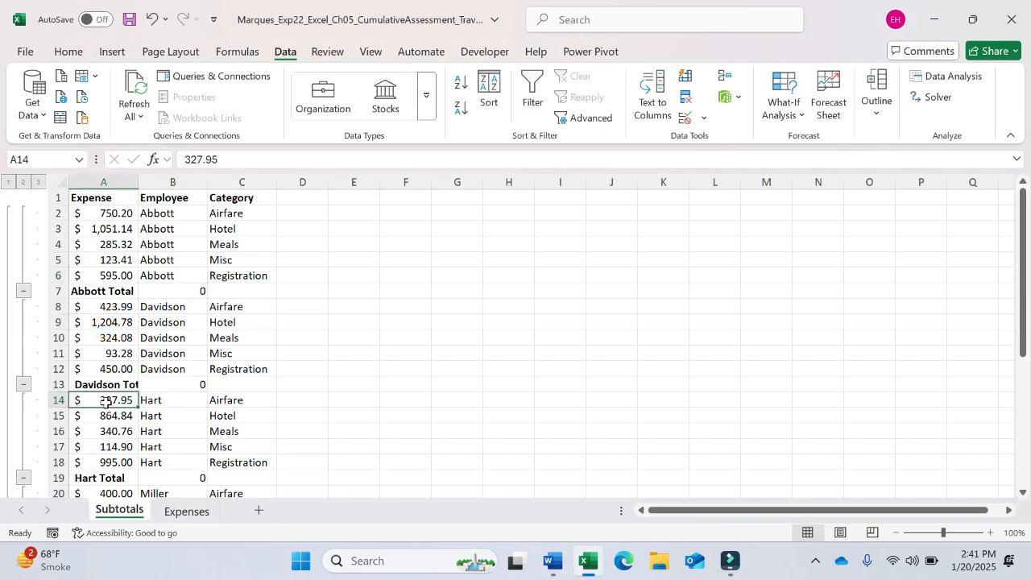
key("Down")
key("Down")
key("Down")
key("Down")
key("Down")
key("Down")
key("Down")
key("Down")
key("Down")
key("Down")
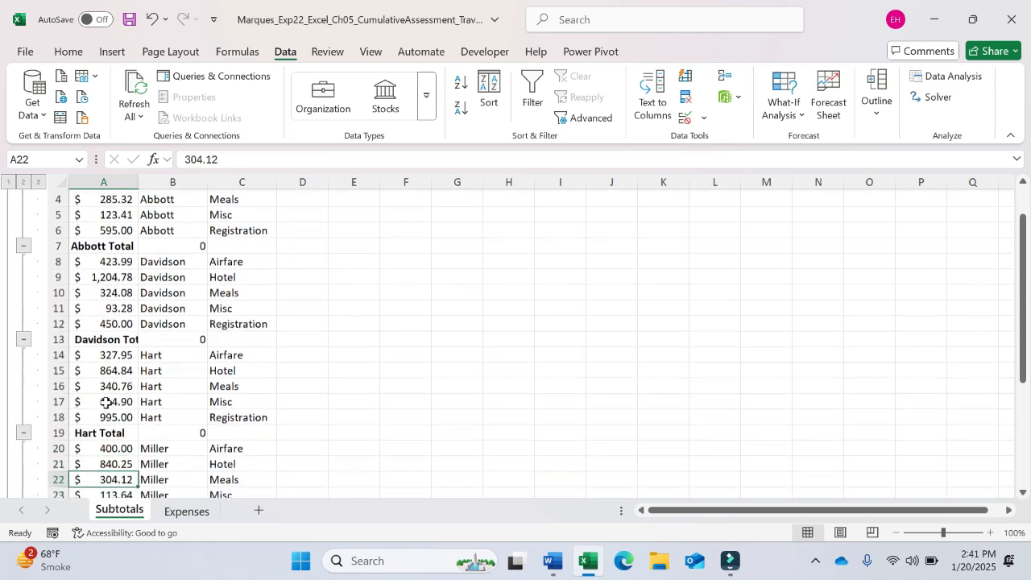
key("Down")
key("Down")
key("Down")
key("Down")
key("Down")
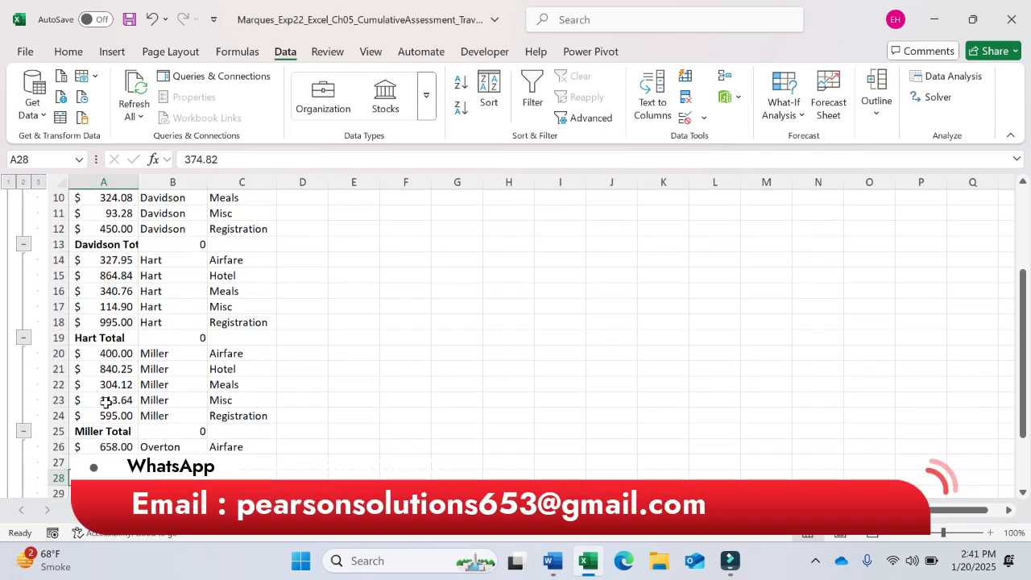
key("Down")
key("Down")
key("Down")
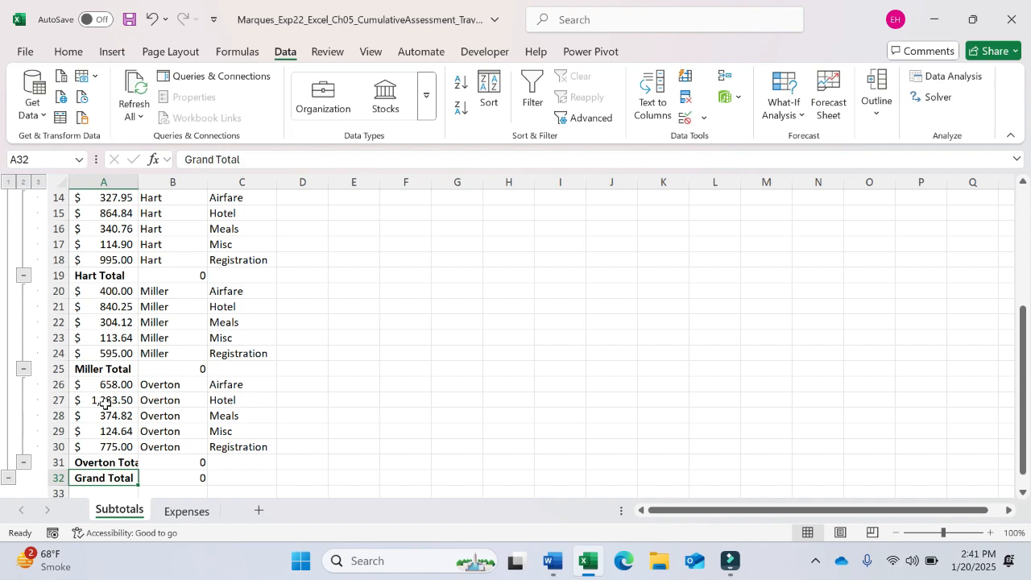
- Collapse the detail rows 8–12 and 20–24 of the two employees named in step 4, leaving only their total rows
left_click_drag(1027, 331, 1026, 282)
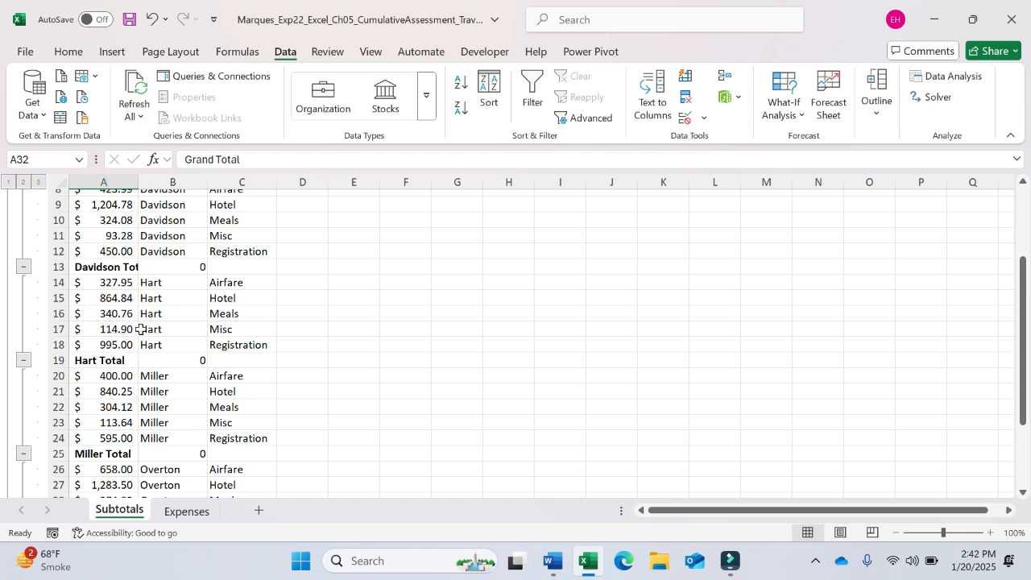
left_click_drag(1027, 320, 1027, 280)
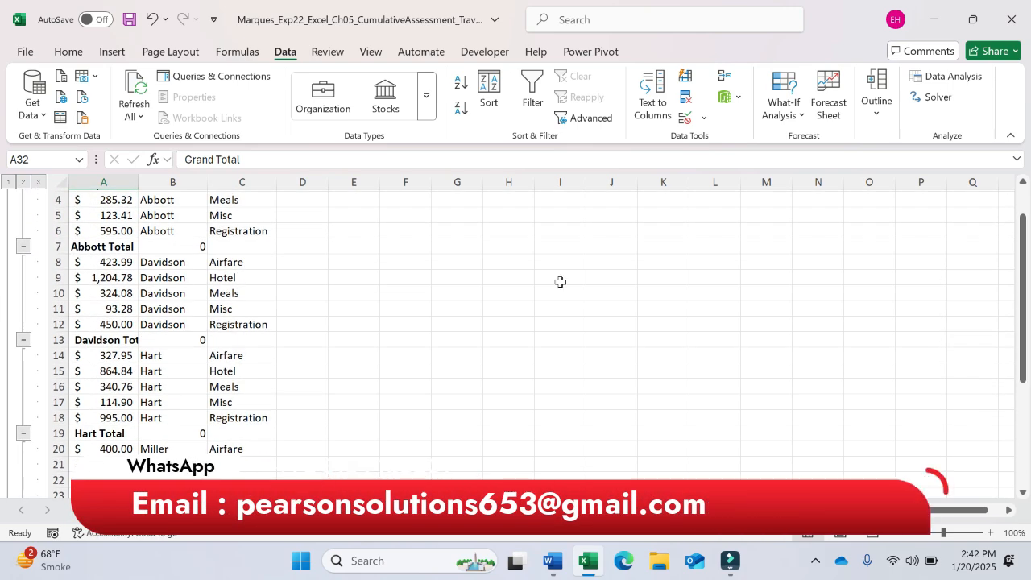
left_click(25, 343)
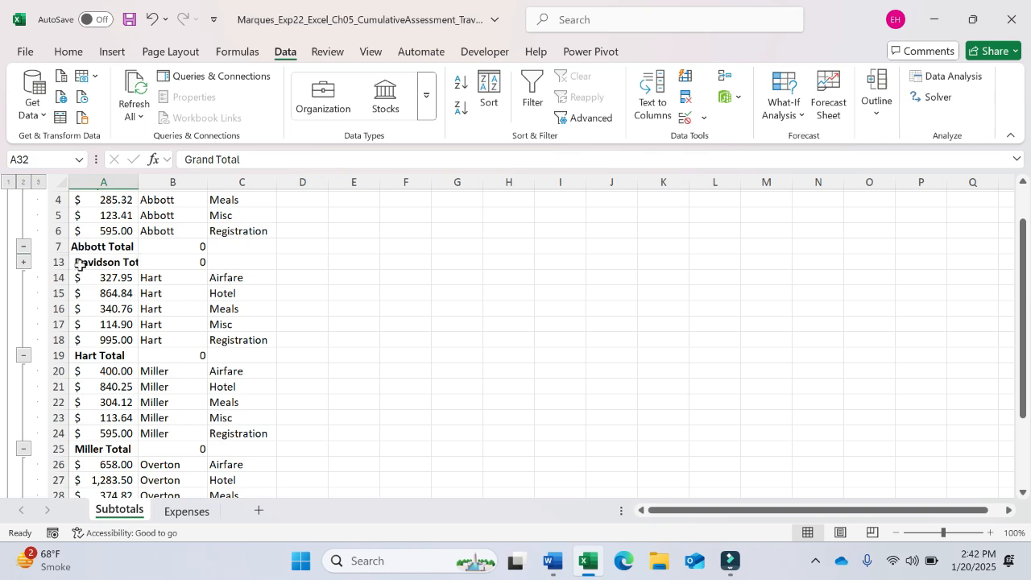
left_click(25, 258)
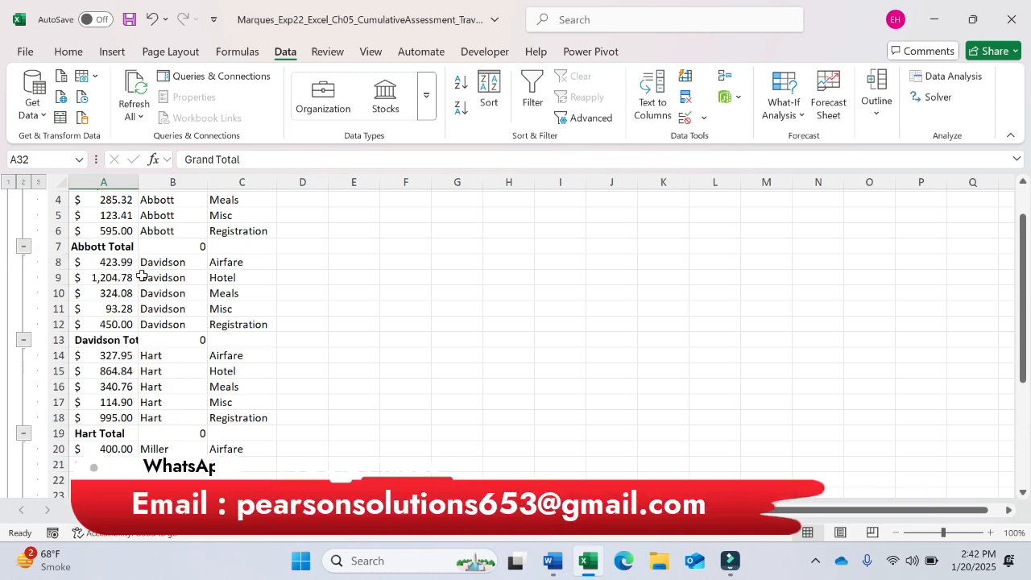
left_click(25, 340)
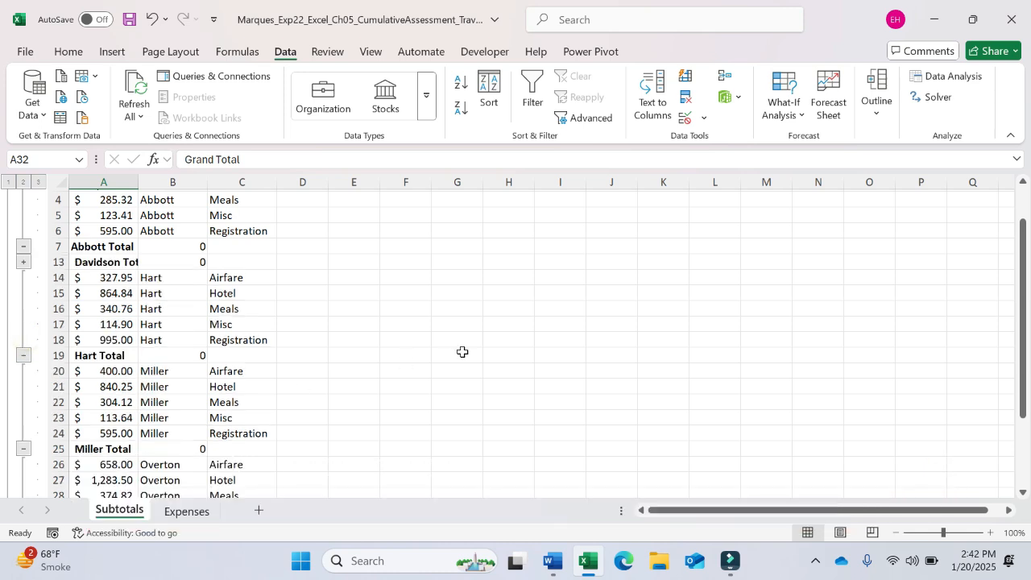
left_click_drag(1025, 355, 1024, 429)
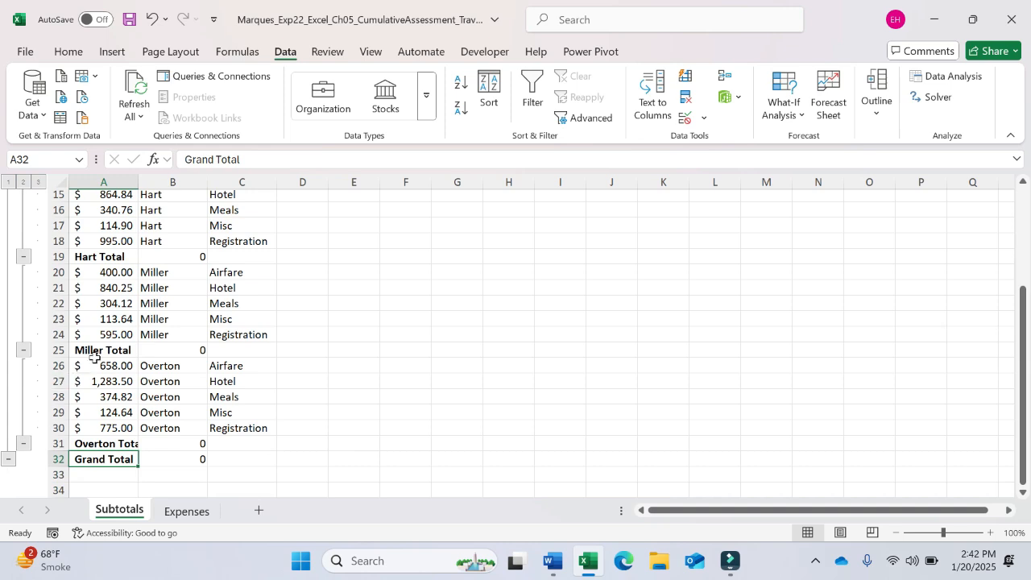
left_click(25, 350)
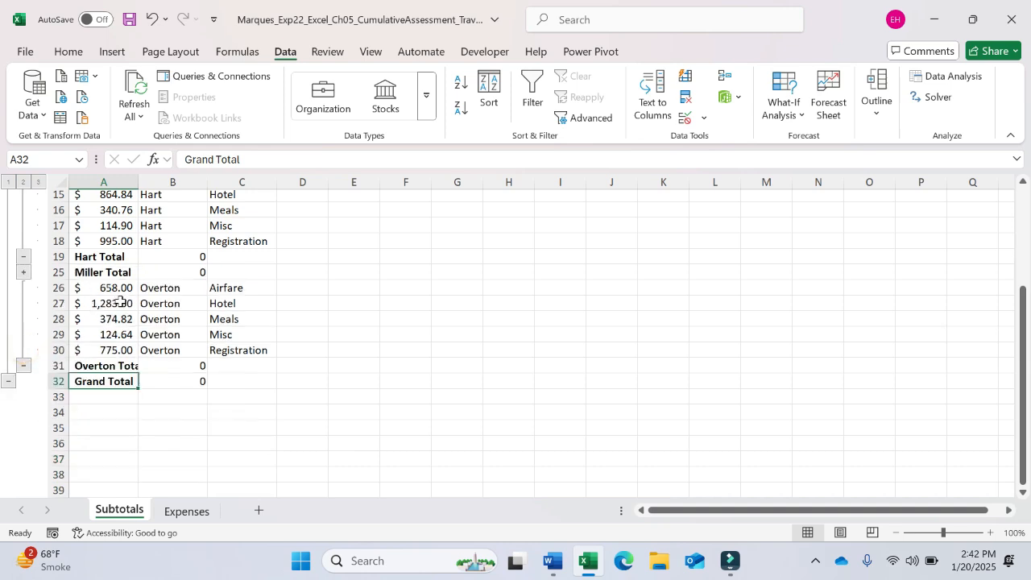
- Switch to the Word instructions and highlight the entire second paragraph of step 4 in bright green
left_click(553, 562)
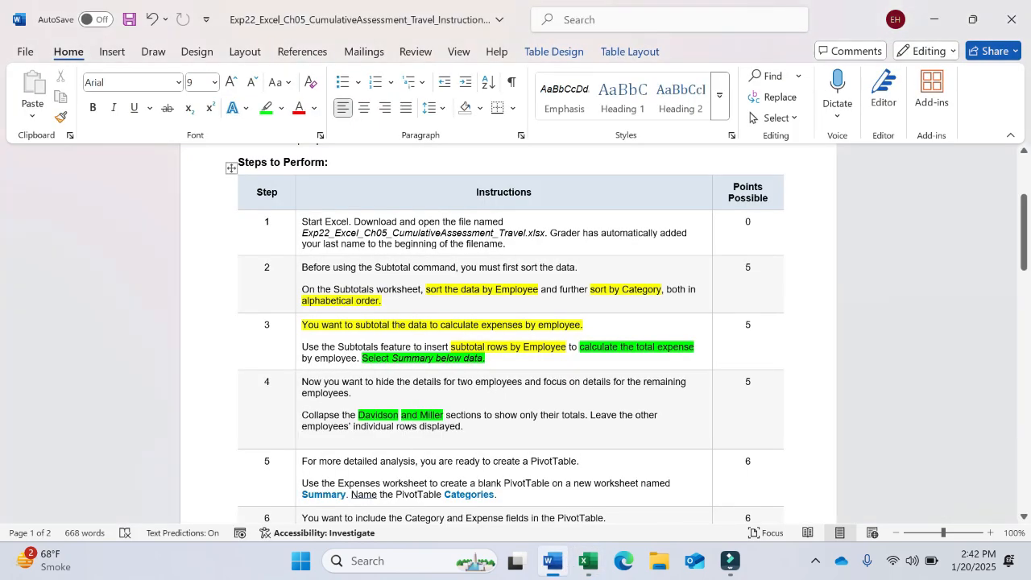
left_click_drag(301, 415, 484, 426)
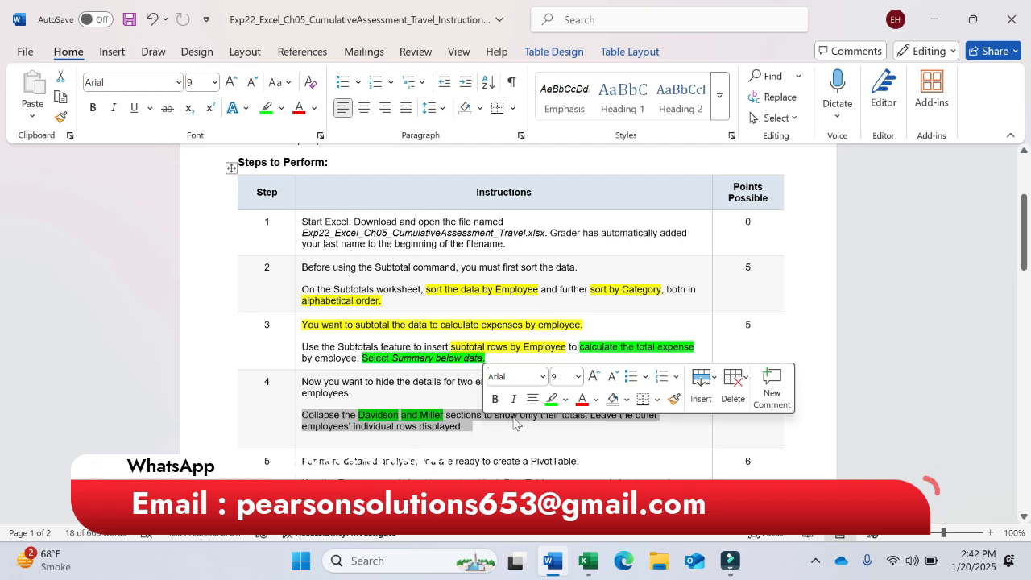
left_click(553, 405)
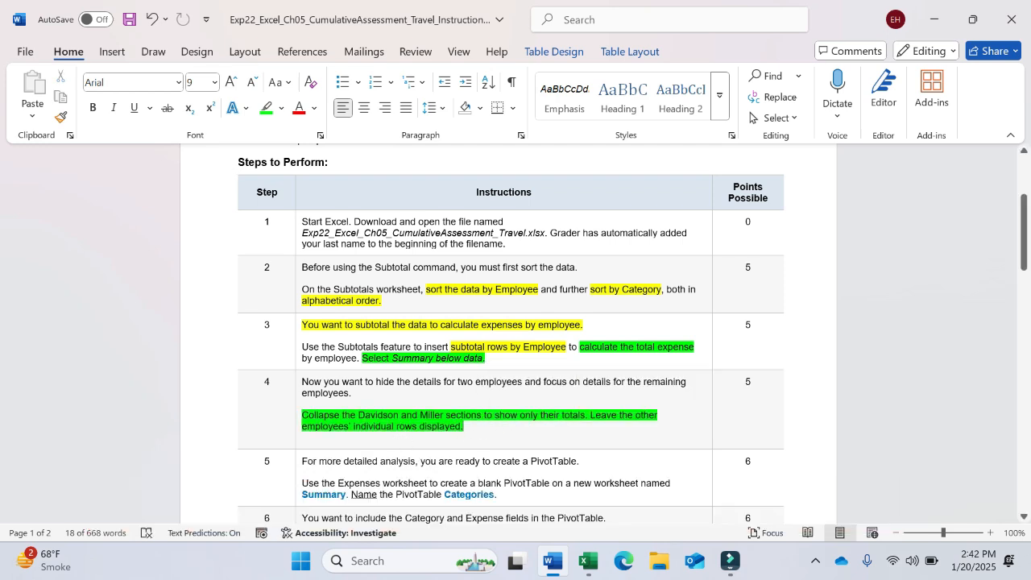
- In step 5 of the Word instructions, highlight "create a PivotTable." in yellow
left_click(445, 484)
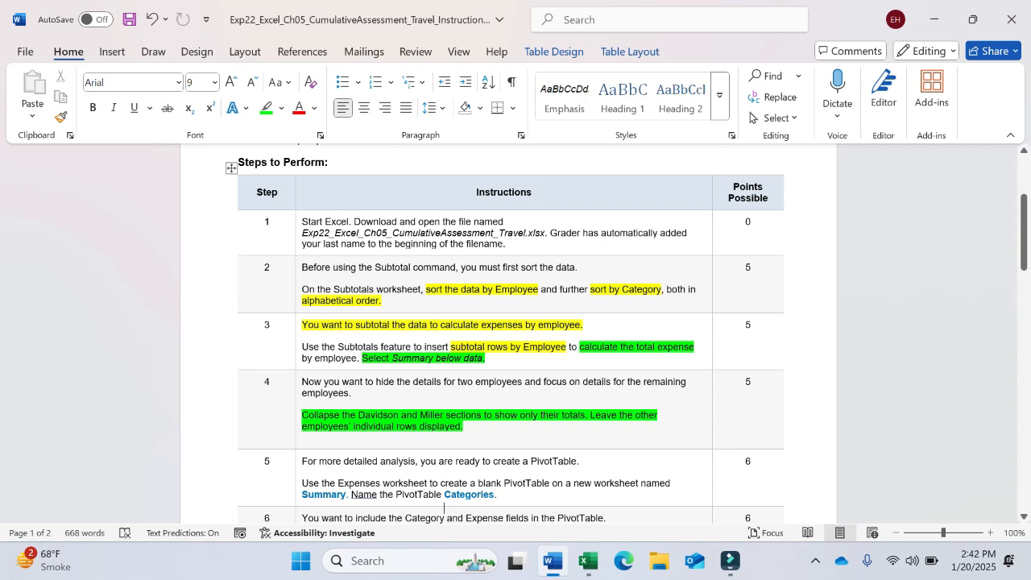
scroll(444, 512, "down", 4)
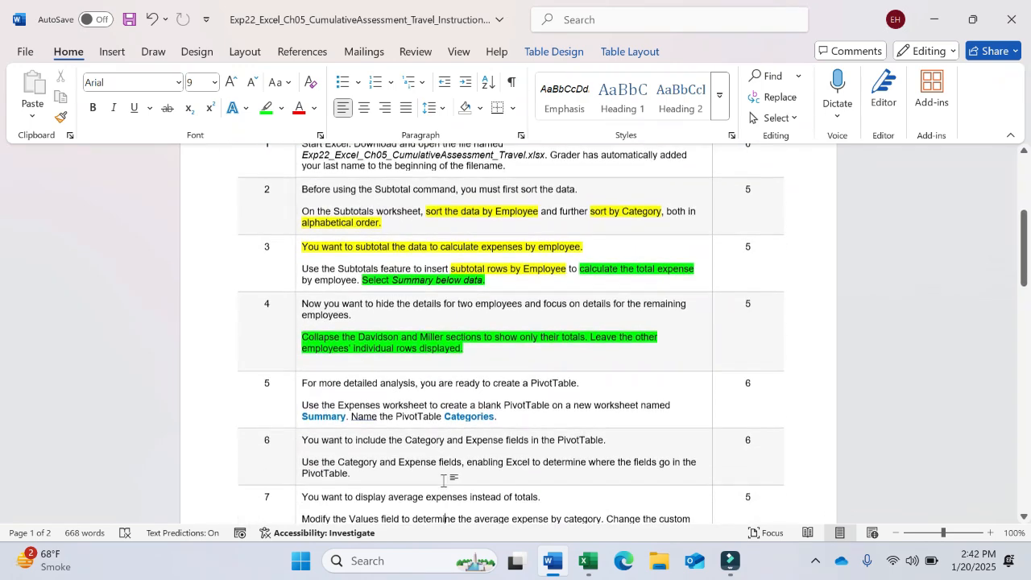
scroll(442, 481, "down", 5)
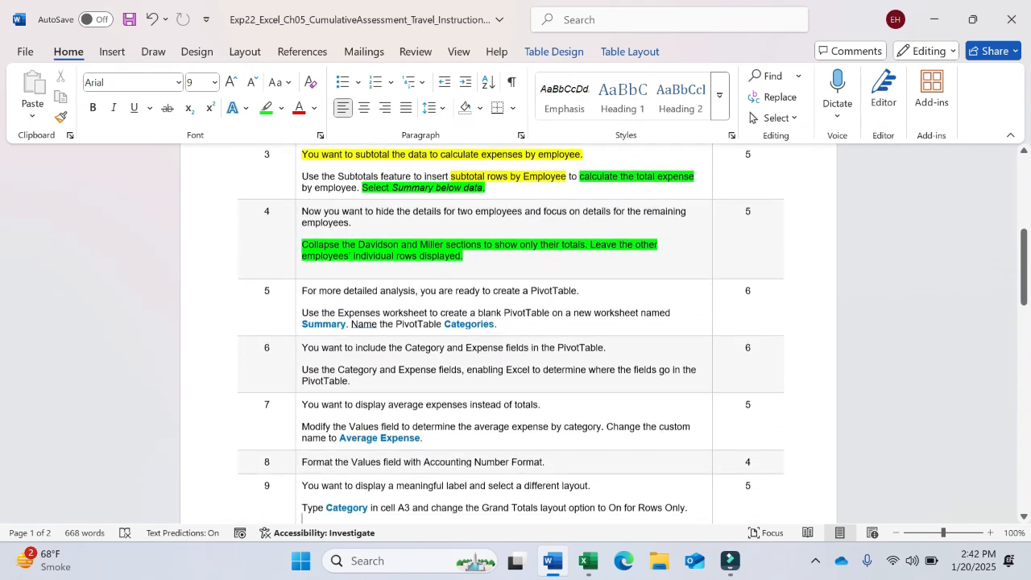
scroll(510, 336, "down", 1)
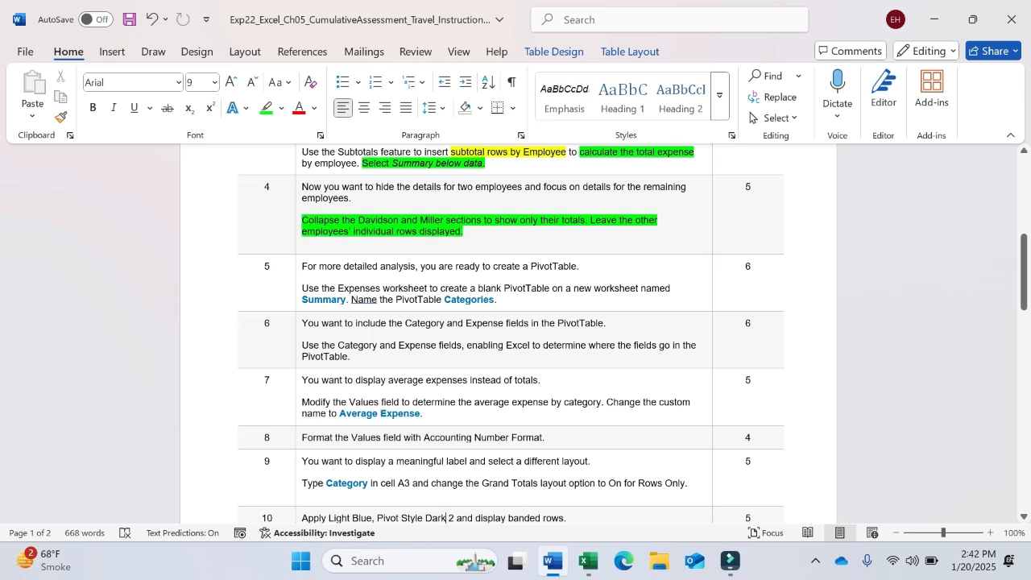
left_click_drag(302, 266, 427, 267)
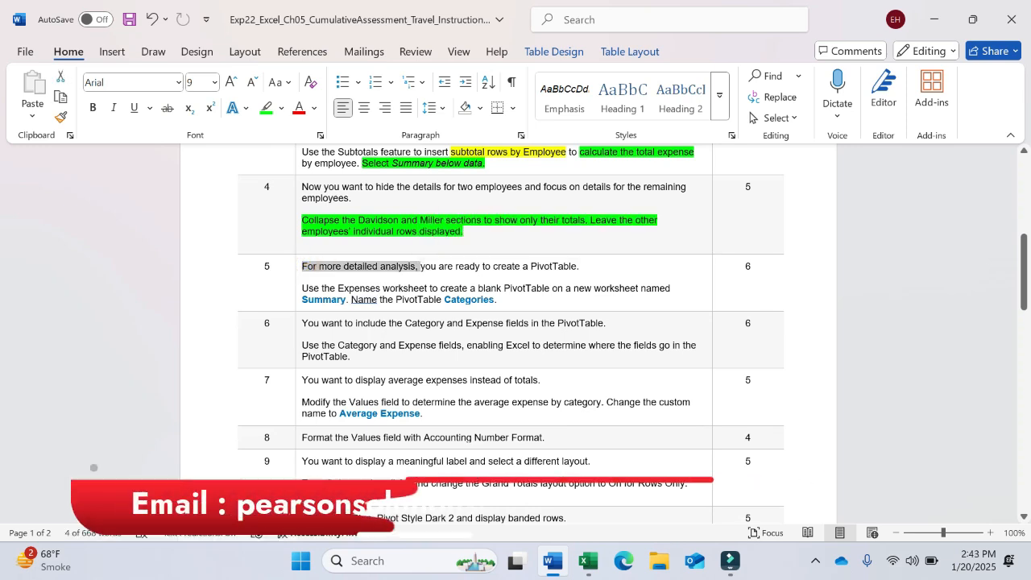
left_click(488, 266)
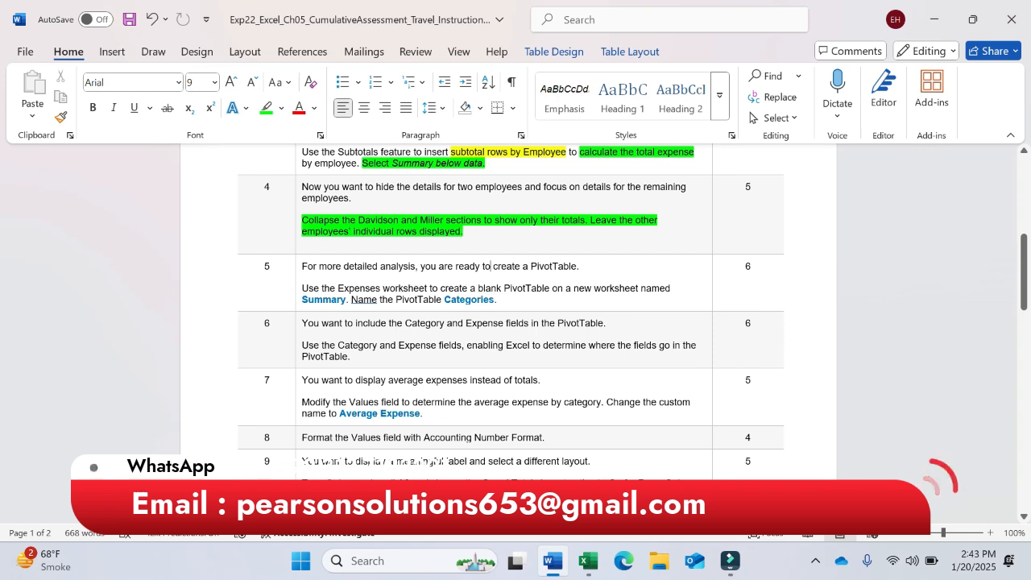
double_click(496, 266)
left_click_drag(496, 266, 578, 267)
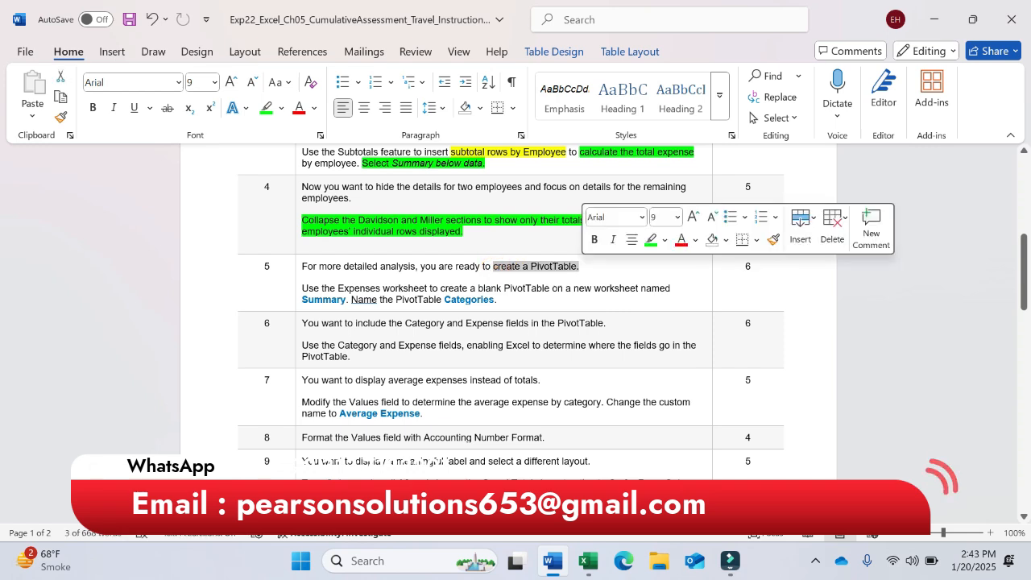
left_click(664, 240)
left_click(656, 298)
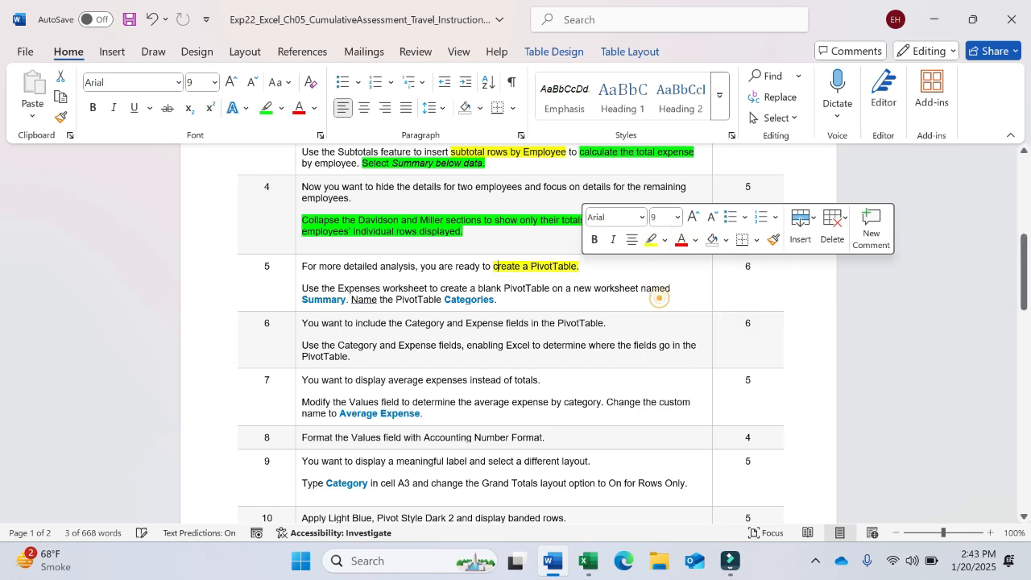
left_click(509, 290)
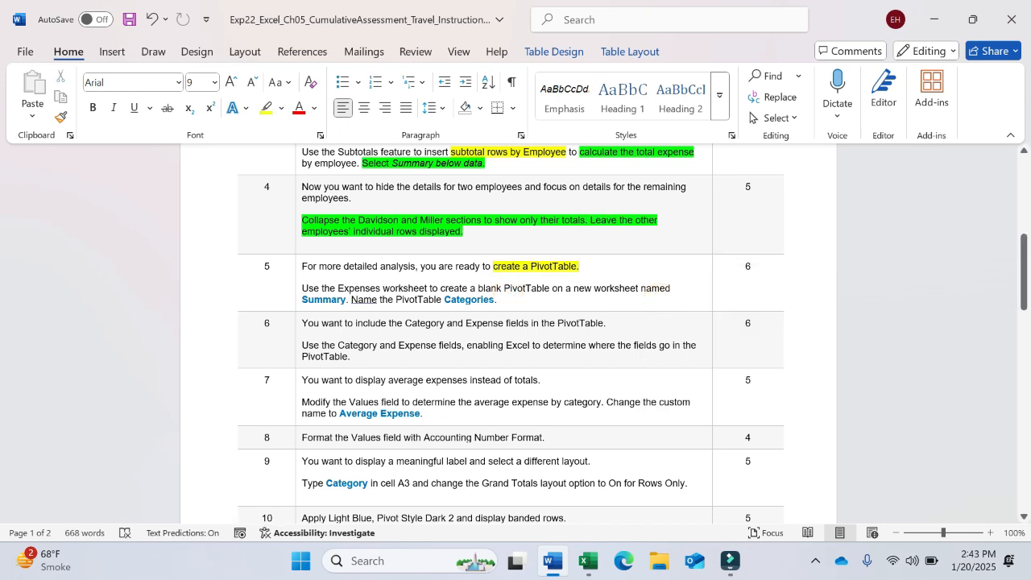
- Open the Expenses worksheet in Excel, and return to Word to read step 5 with the instructions enlarged to 140%
left_click(583, 570)
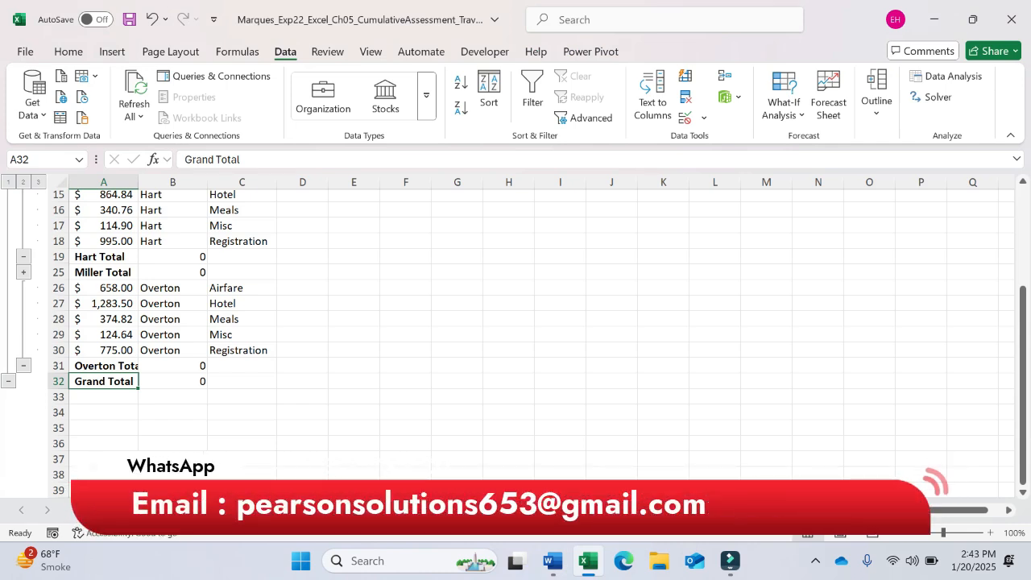
left_click(190, 511)
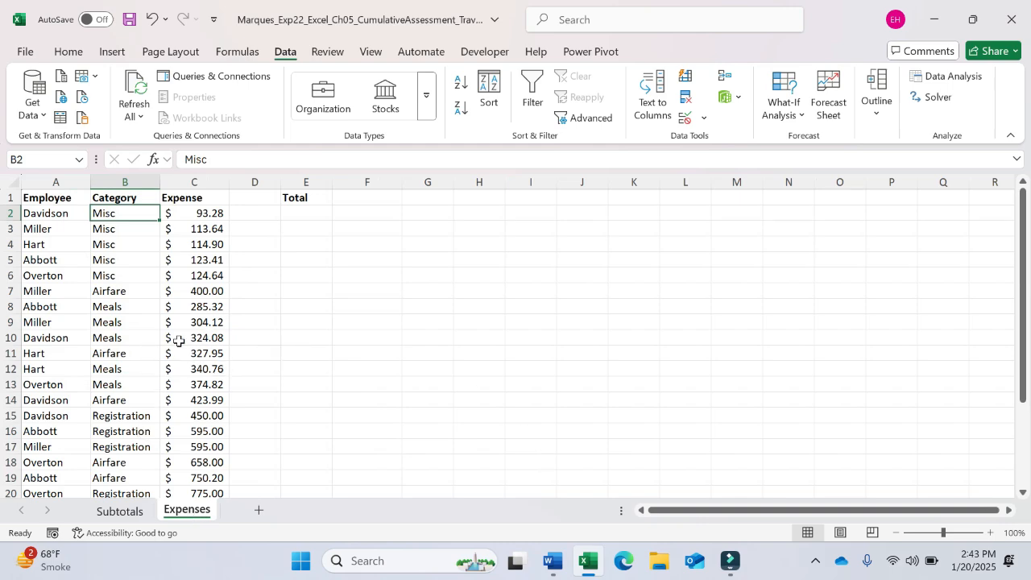
left_click(554, 561)
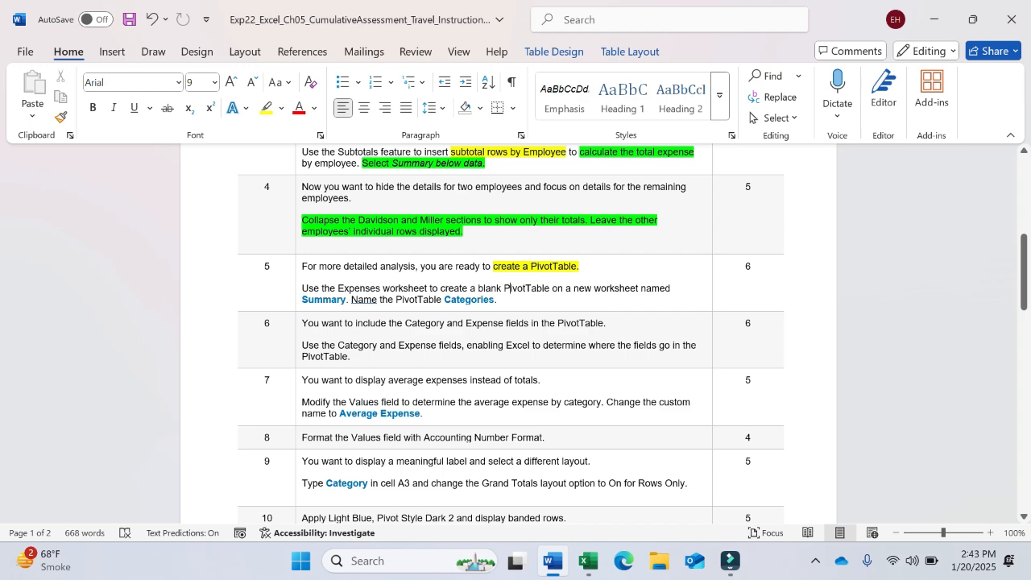
scroll(508, 288, "up", 4)
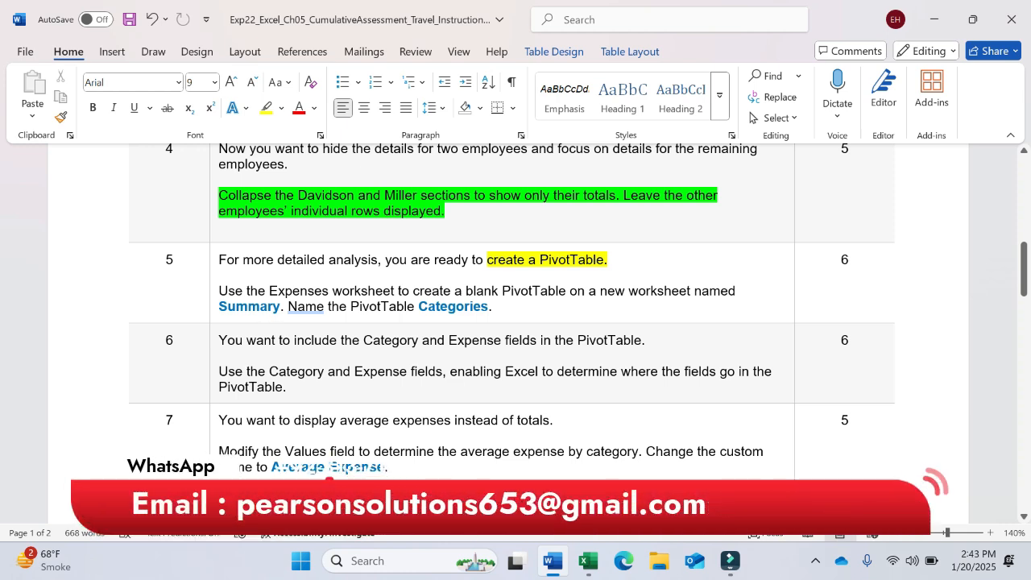
double_click(278, 308)
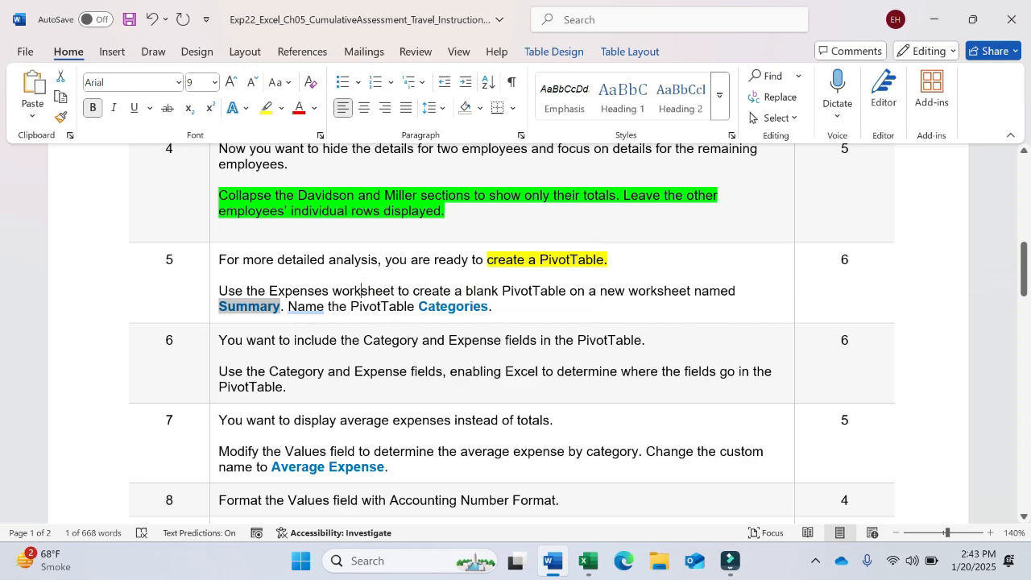
left_click(361, 291)
- Create a blank PivotTable on a new worksheet from the Expenses range A1:C26, checking step 5 of the Word instructions
left_click(589, 561)
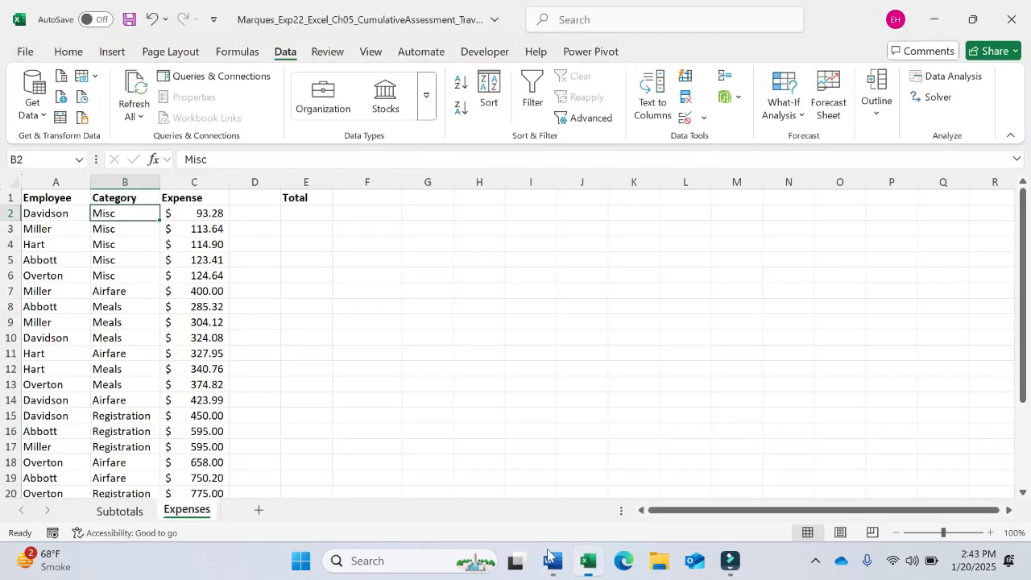
left_click(97, 304)
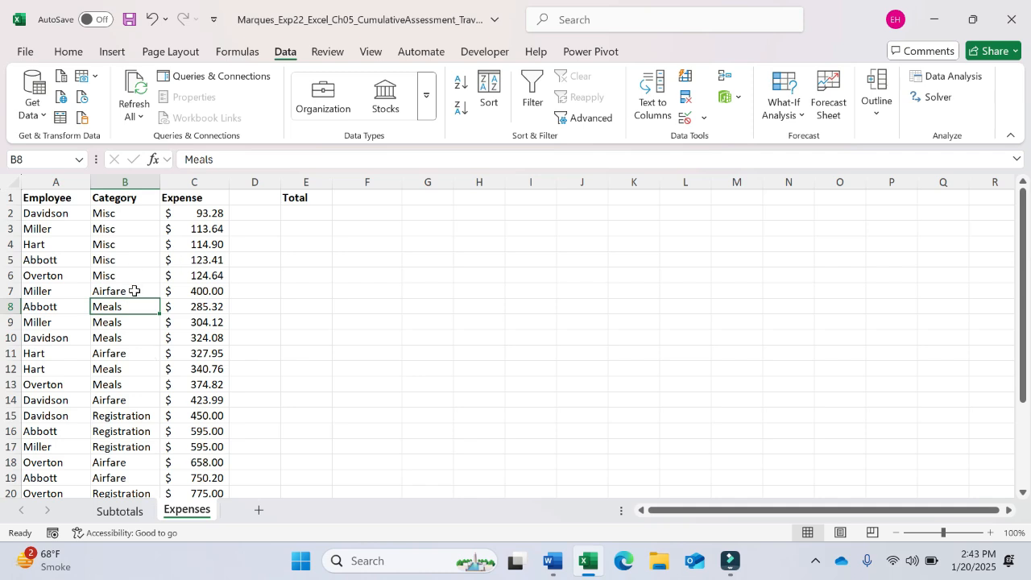
left_click(112, 51)
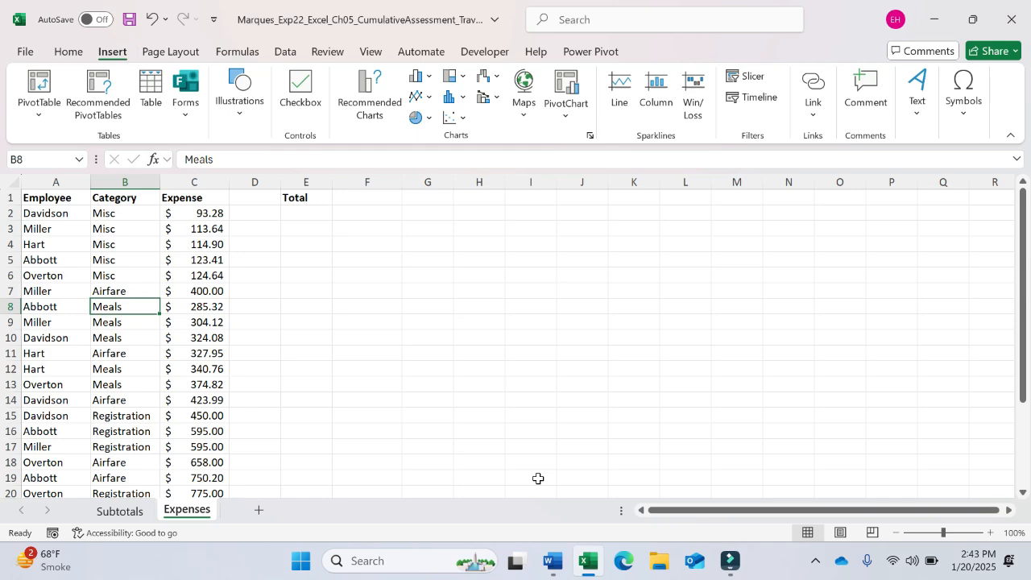
left_click(552, 561)
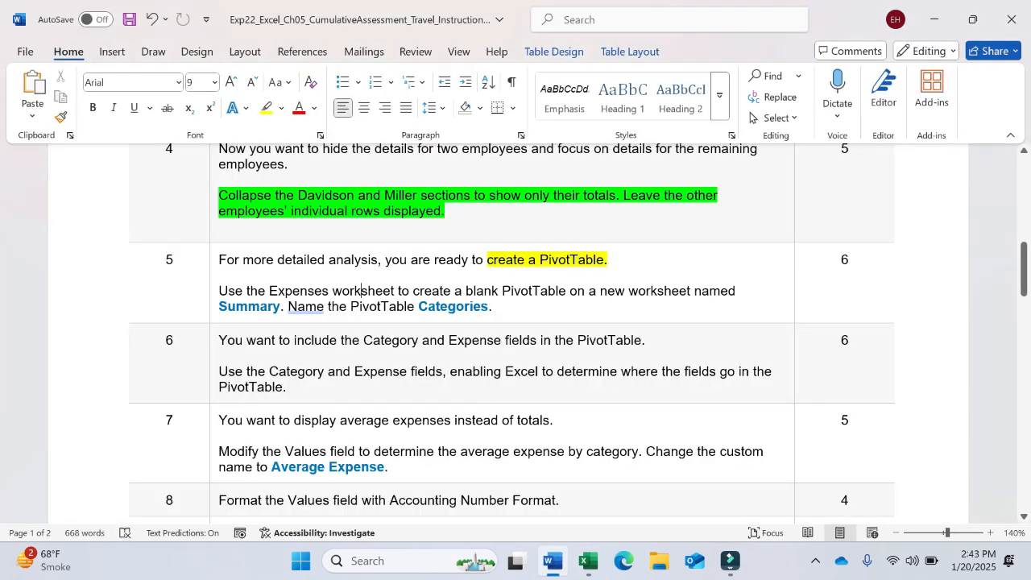
left_click(589, 561)
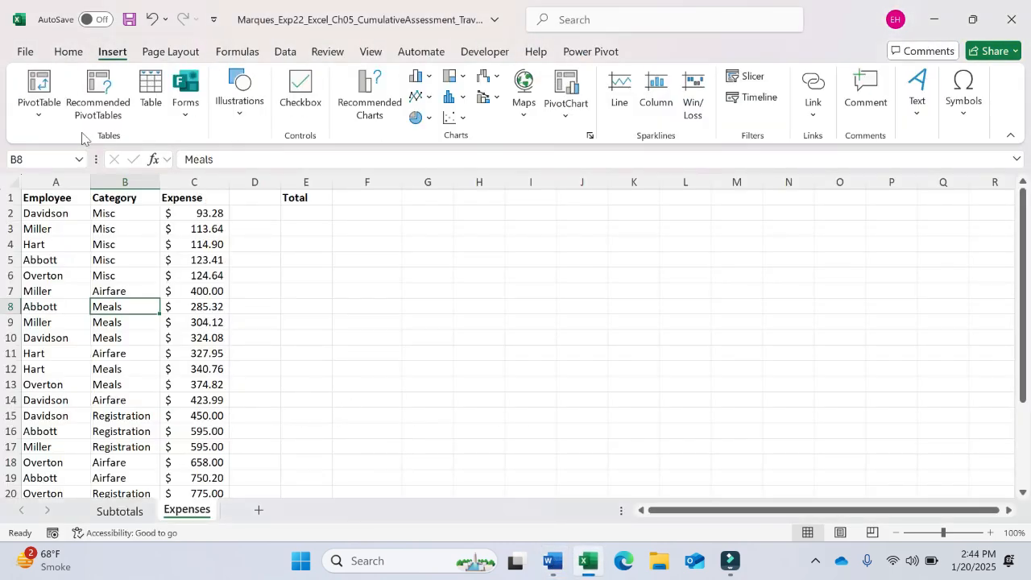
left_click(34, 119)
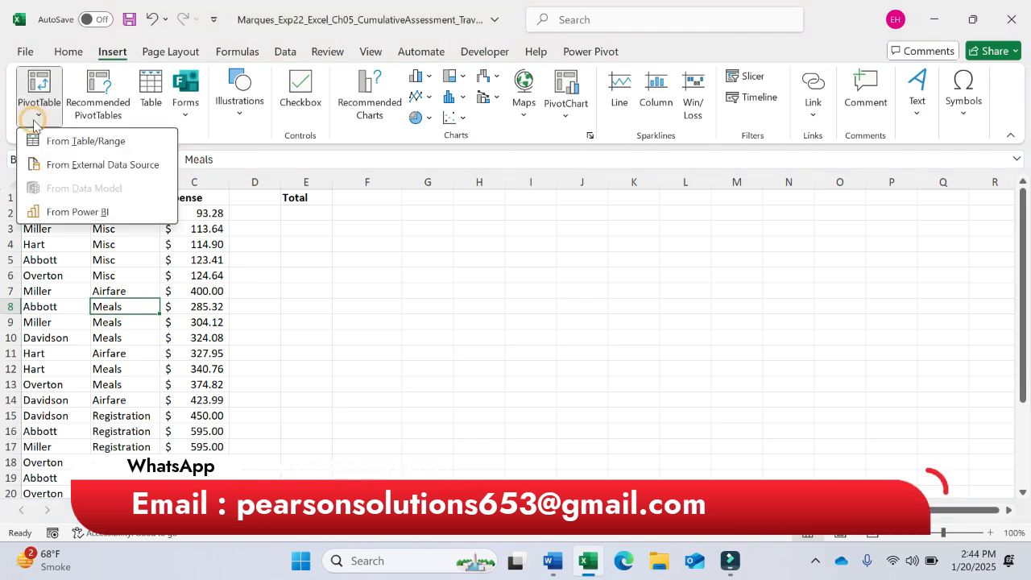
left_click(97, 145)
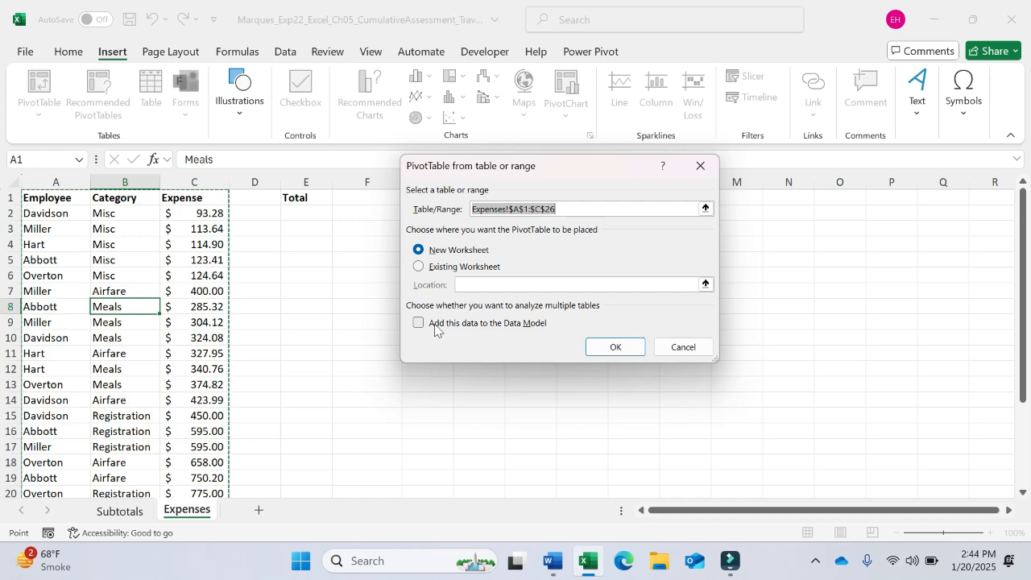
left_click(555, 562)
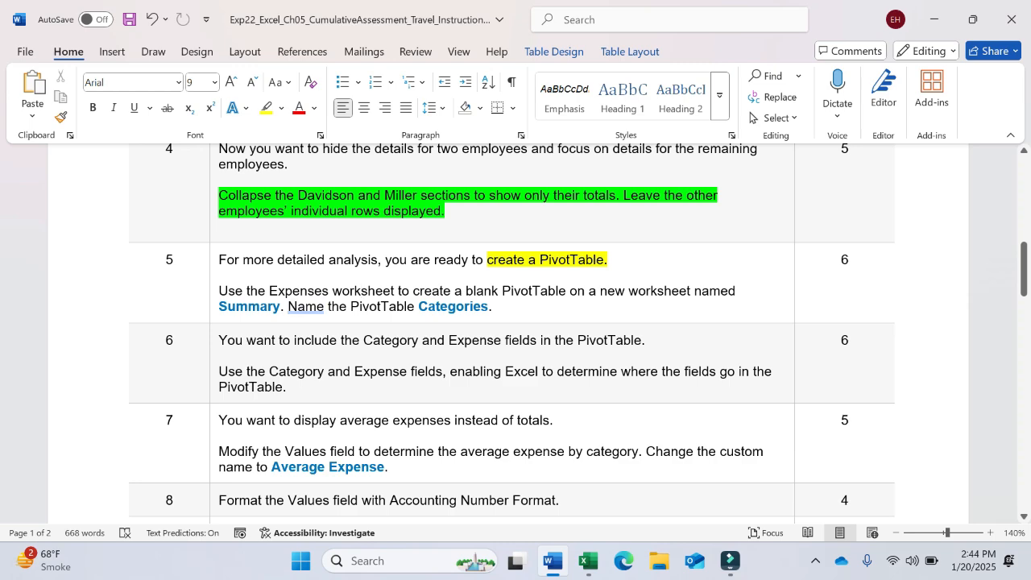
left_click(588, 562)
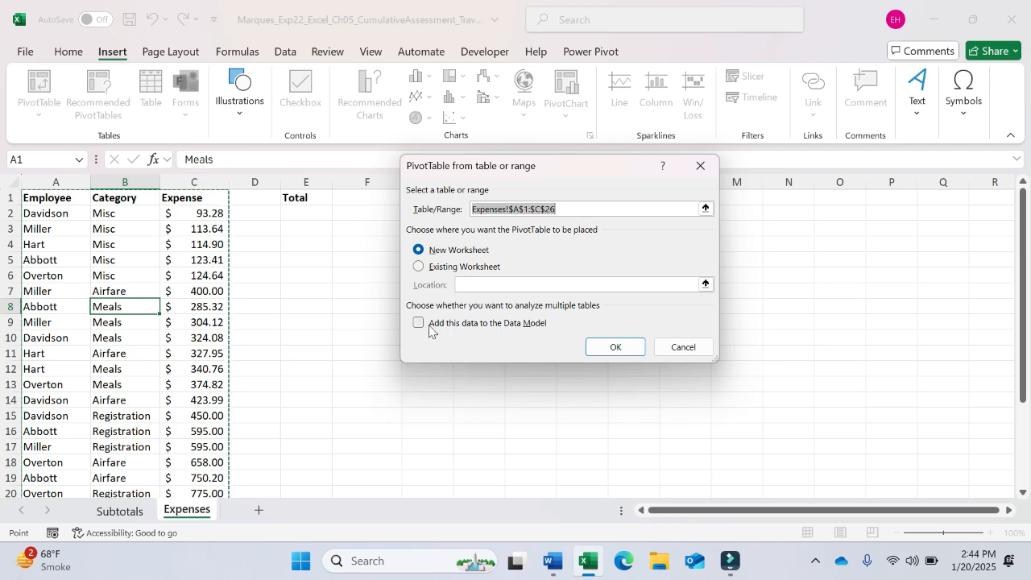
left_click(614, 346)
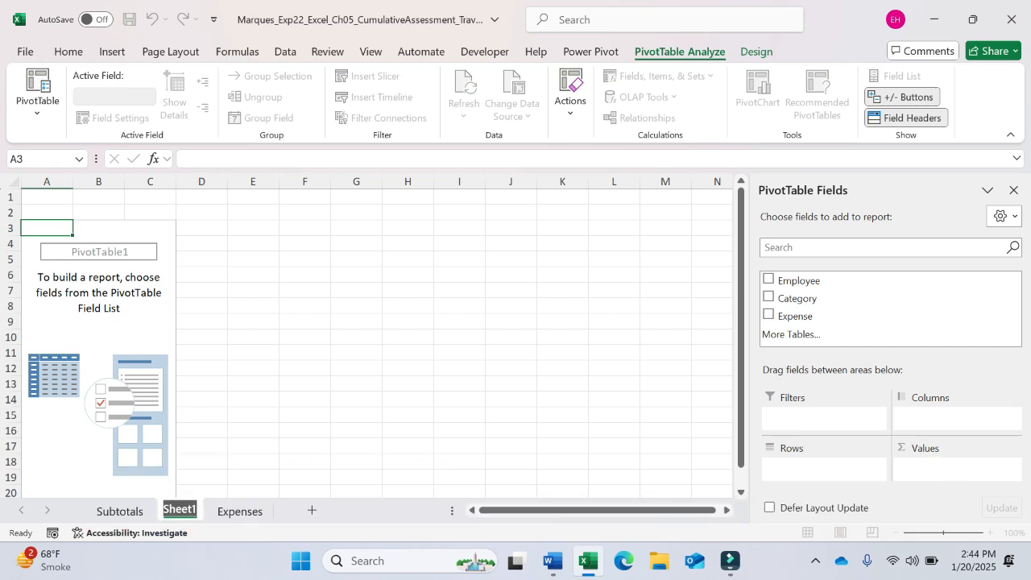
- Rename the new PivotTable worksheet as Summary
key("Return")
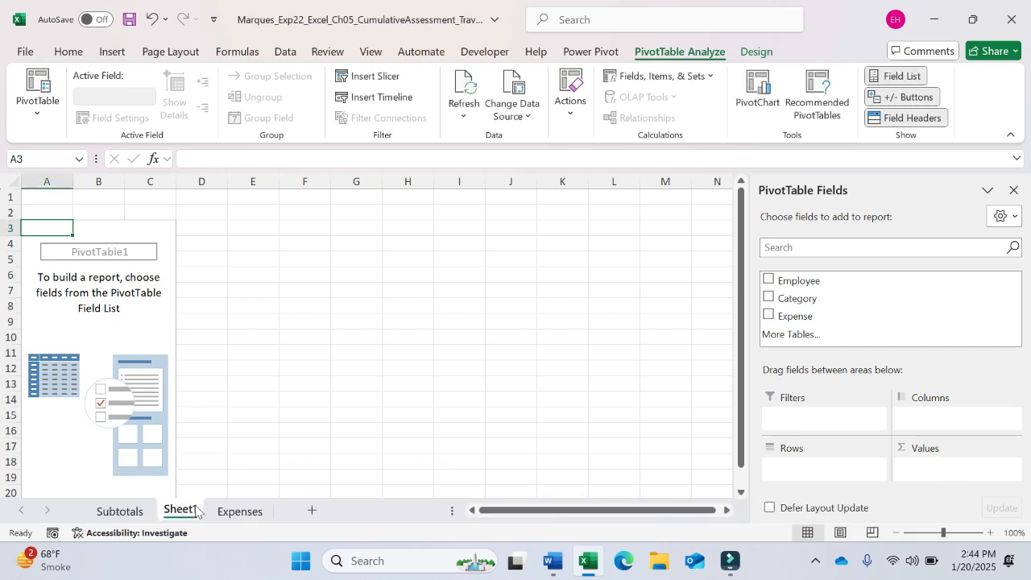
right_click(196, 510)
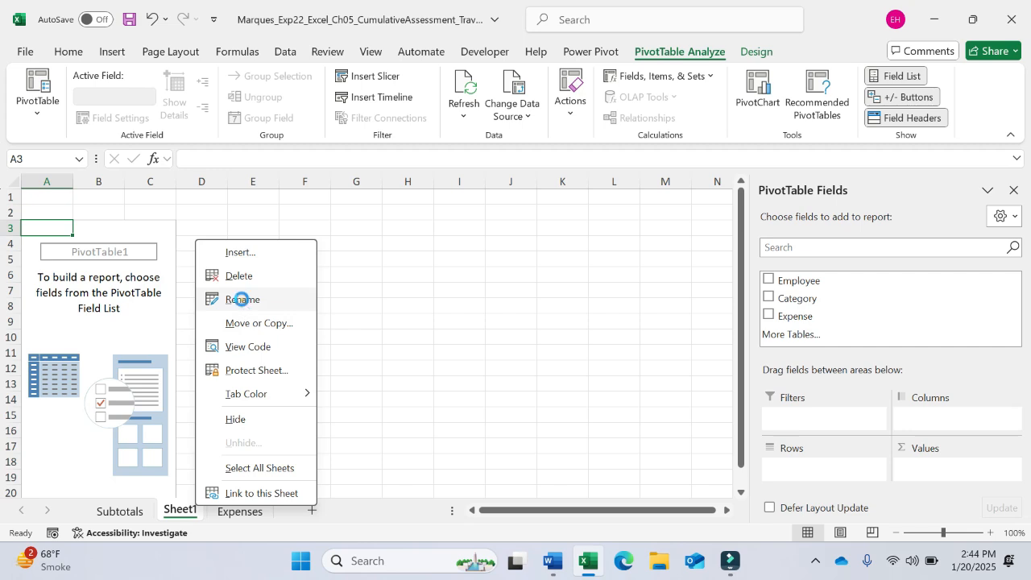
left_click(241, 299)
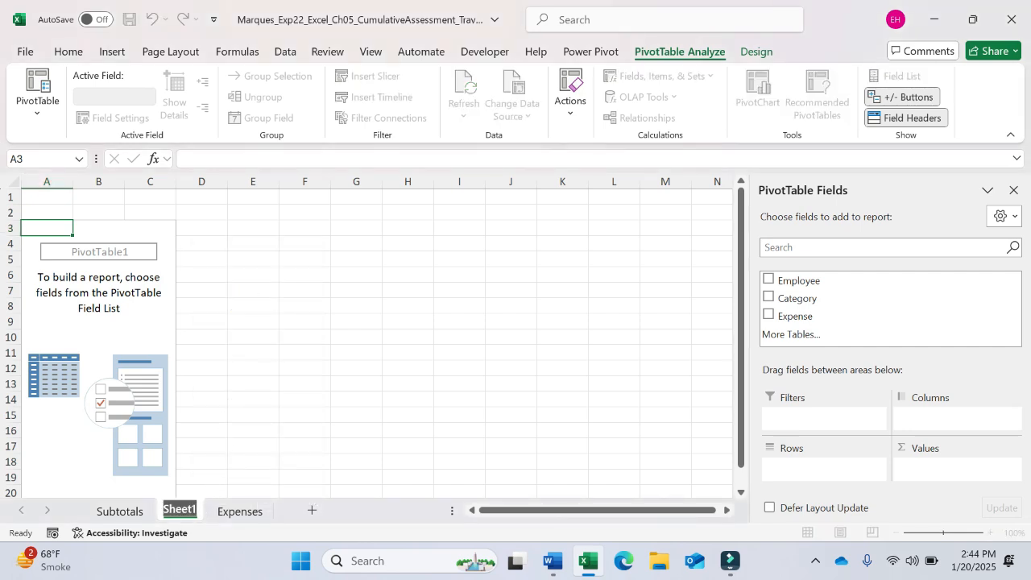
type("Summary")
key("Return")
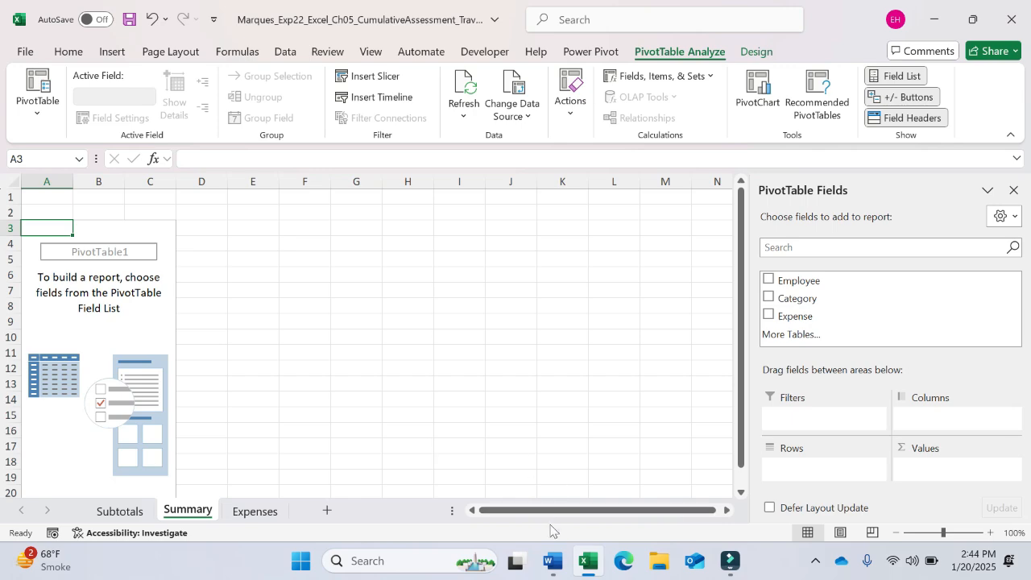
- Check step 5 of the Word instructions for the required PivotTable name, and return to Excel
left_click(553, 561)
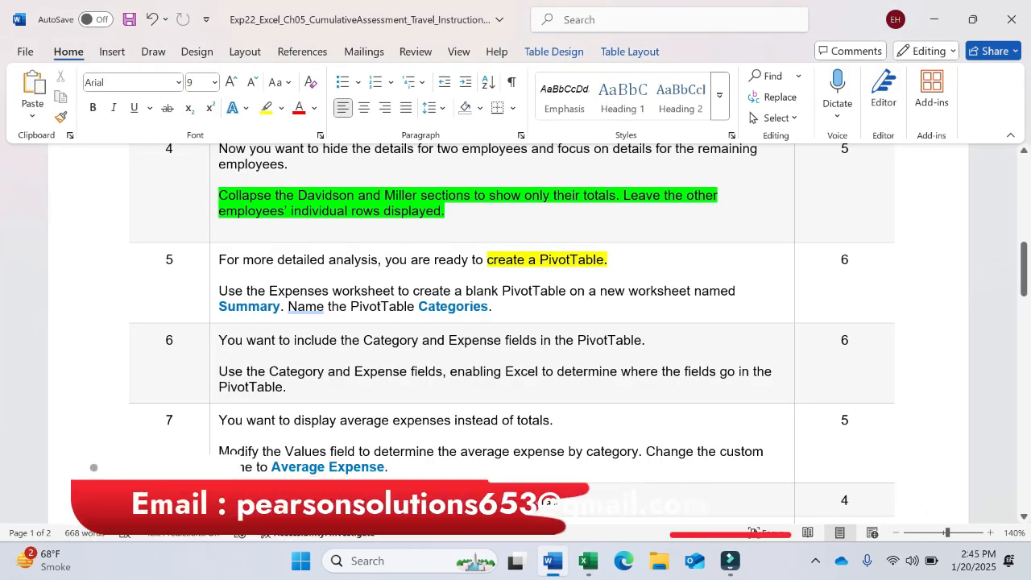
left_click_drag(419, 306, 487, 314)
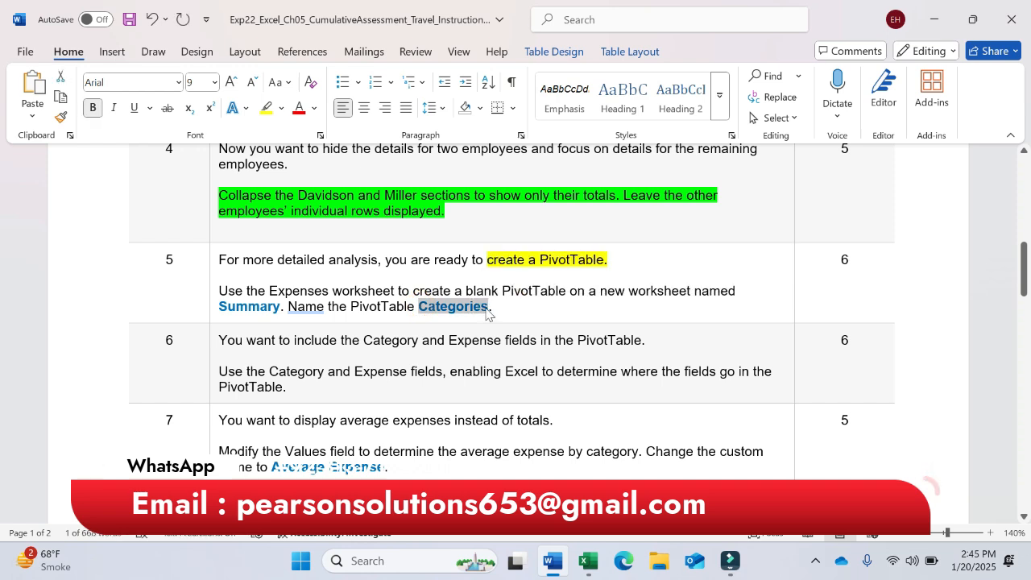
left_click(503, 309)
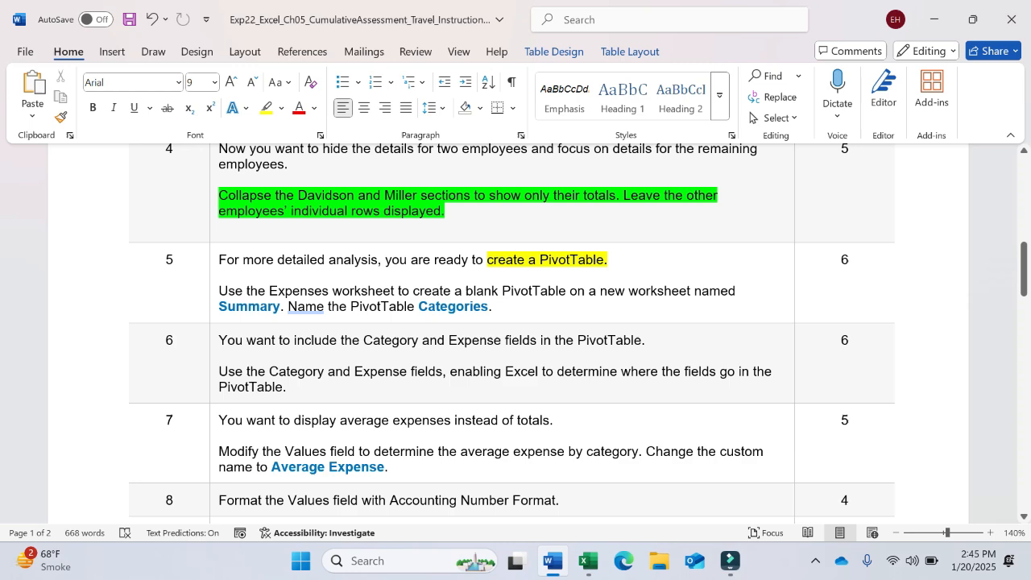
left_click(589, 562)
left_click(90, 289)
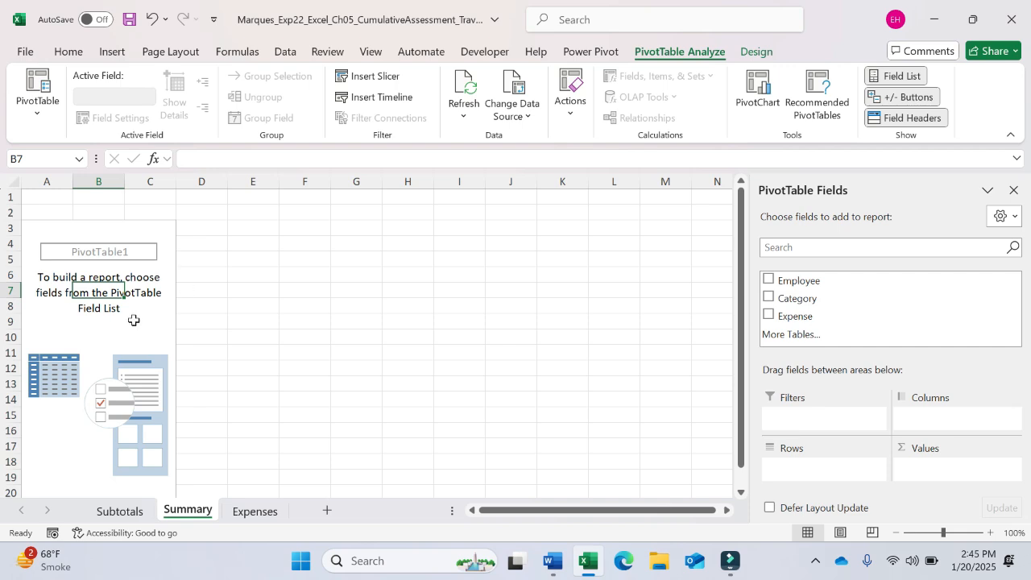
left_click(37, 115)
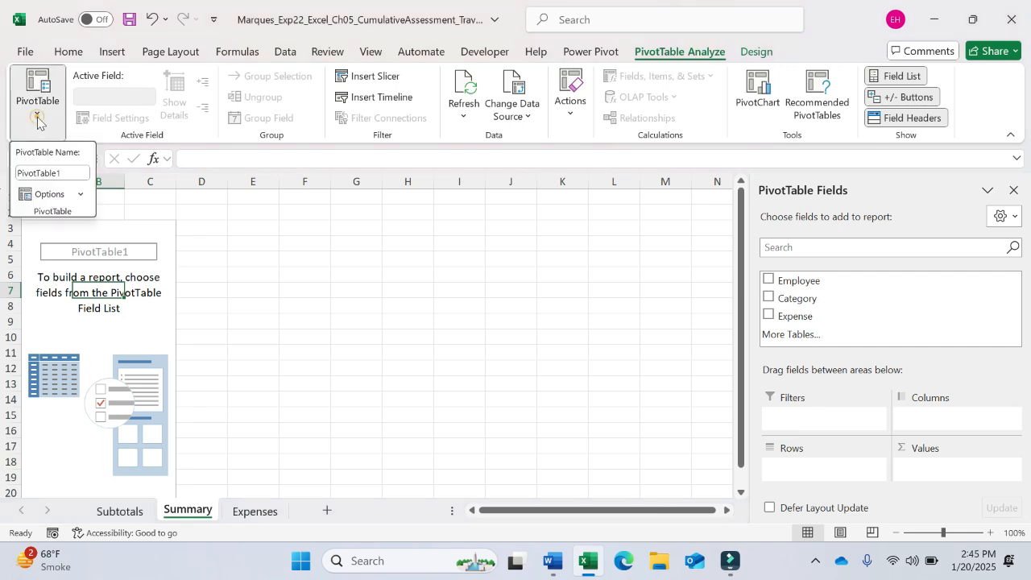
left_click(274, 288)
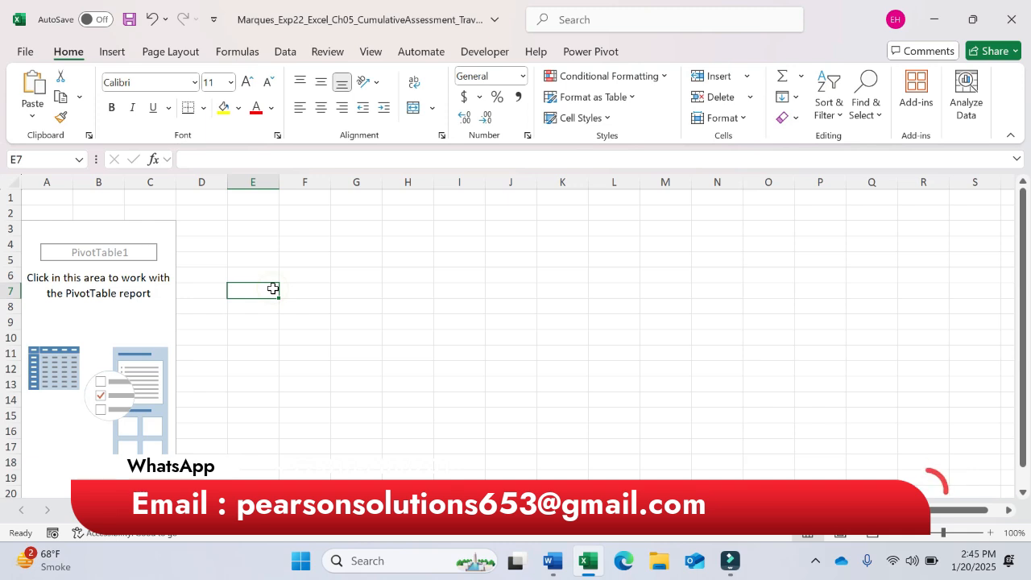
left_click(165, 228)
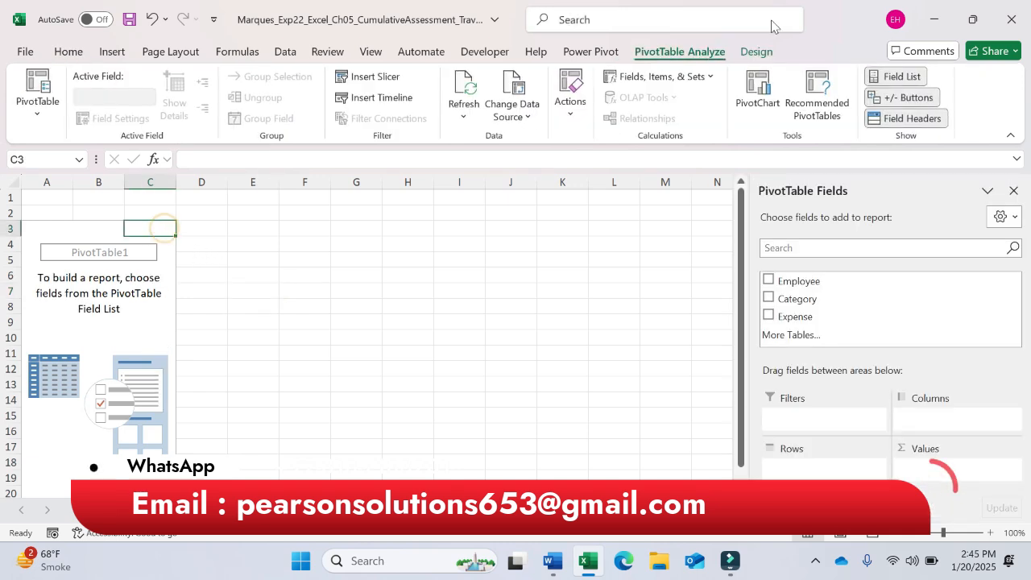
left_click(108, 318)
left_click(228, 277)
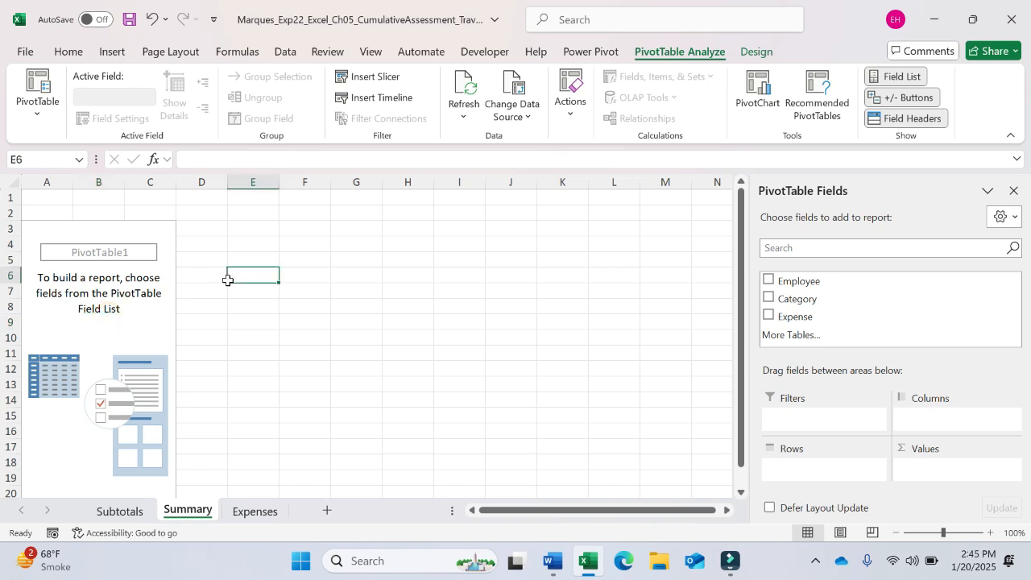
- Select the blank PivotTable on the Summary sheet and name it Categories
left_click(163, 226)
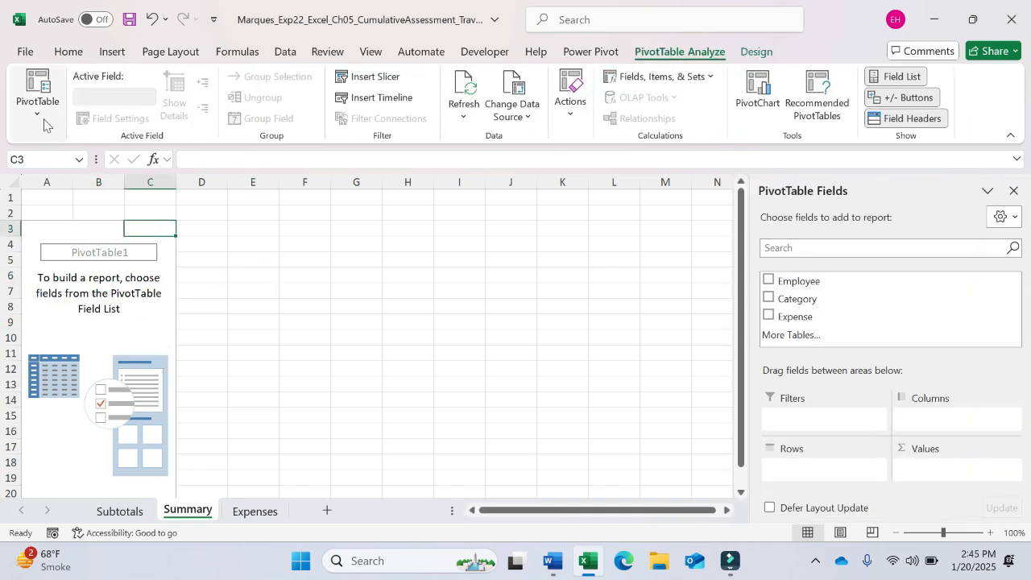
left_click(39, 108)
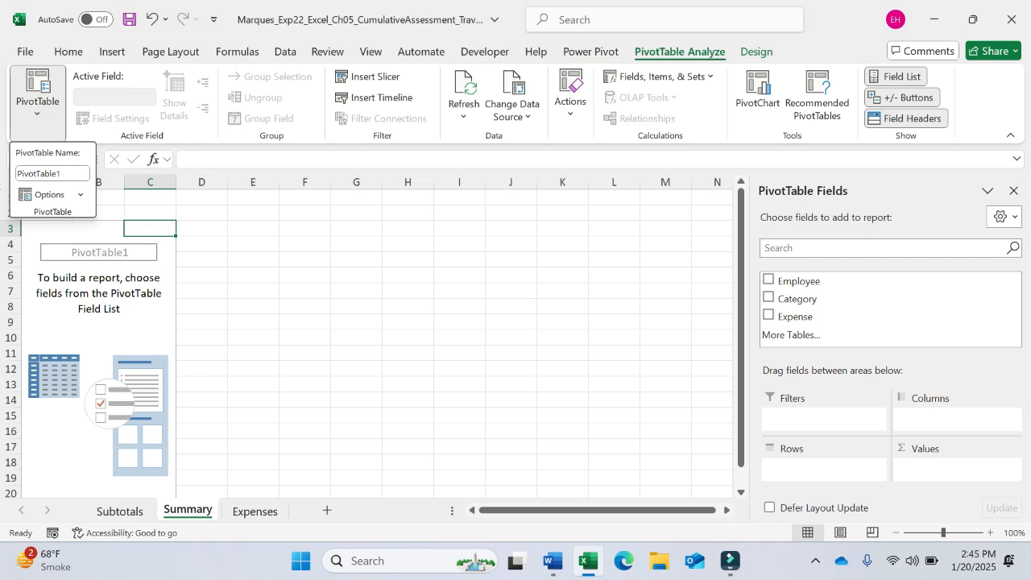
left_click(62, 174)
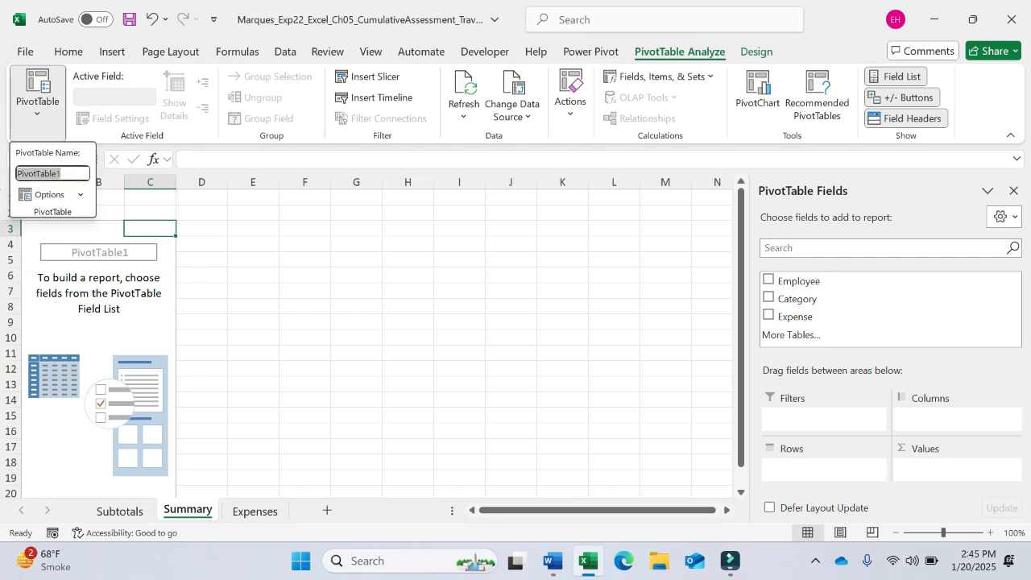
type("Categories")
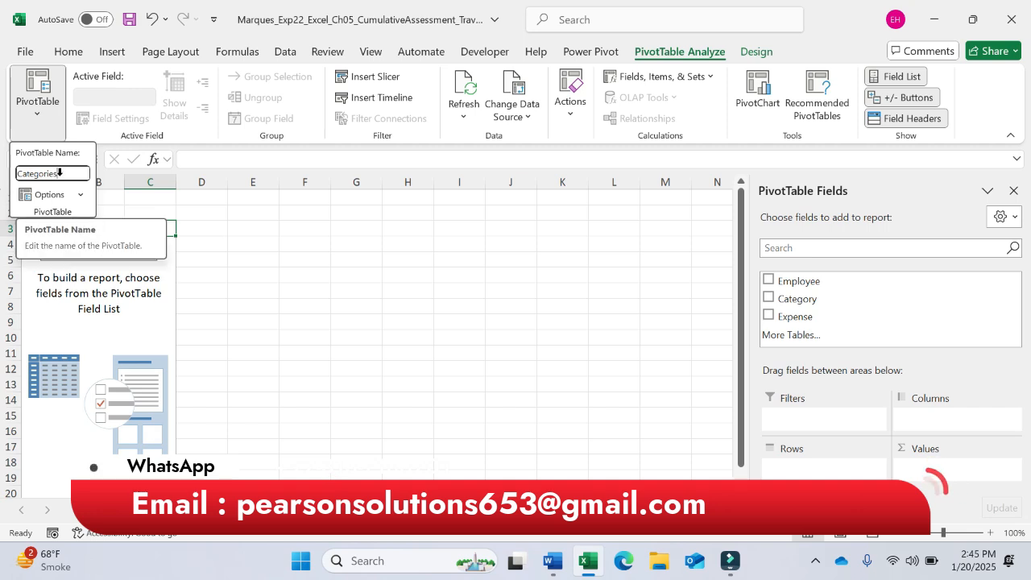
key("Return")
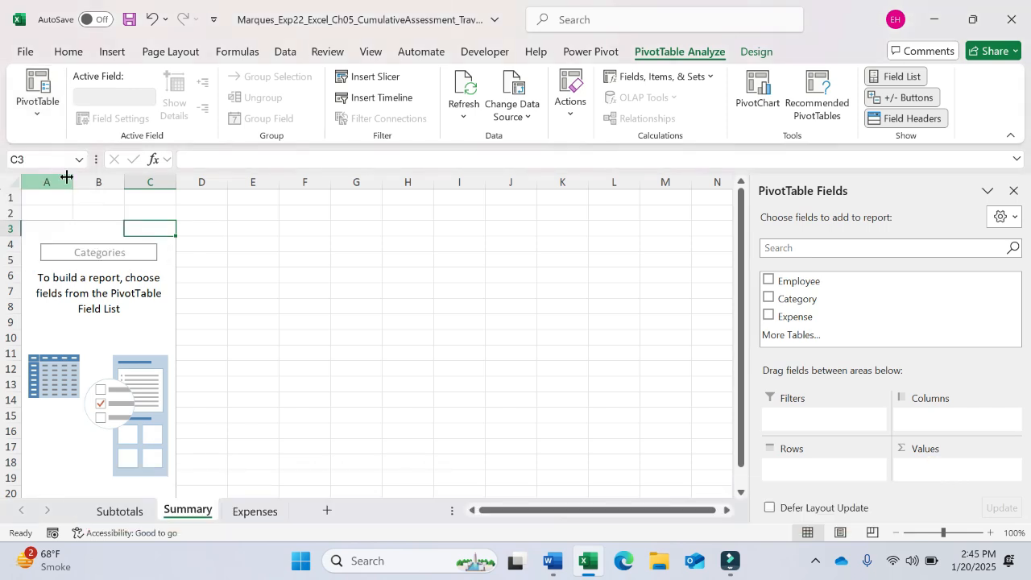
- Read step 6 of the Word instructions, and return to the PivotTable field list in Excel to locate the named fields
left_click(555, 561)
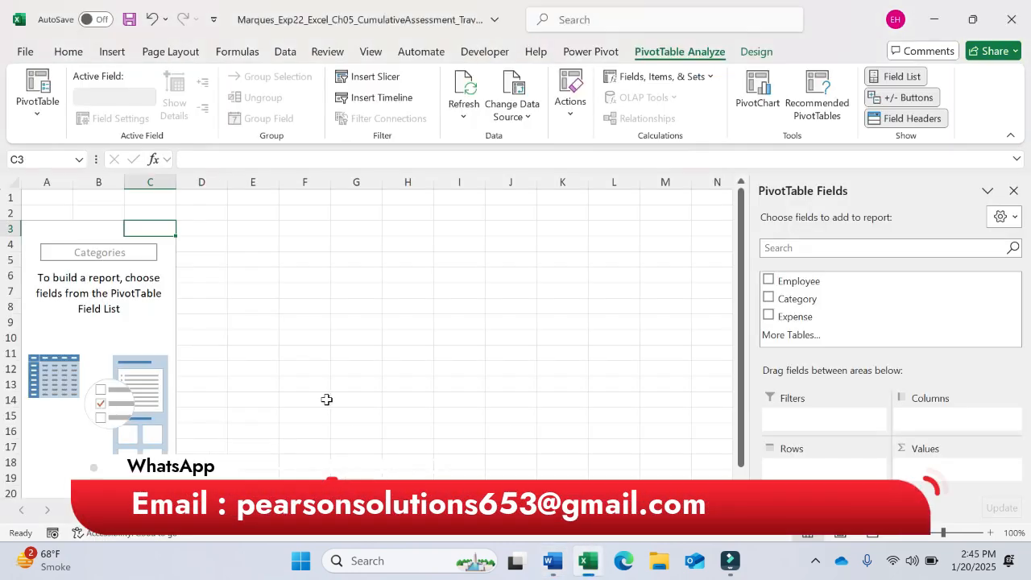
left_click(133, 292)
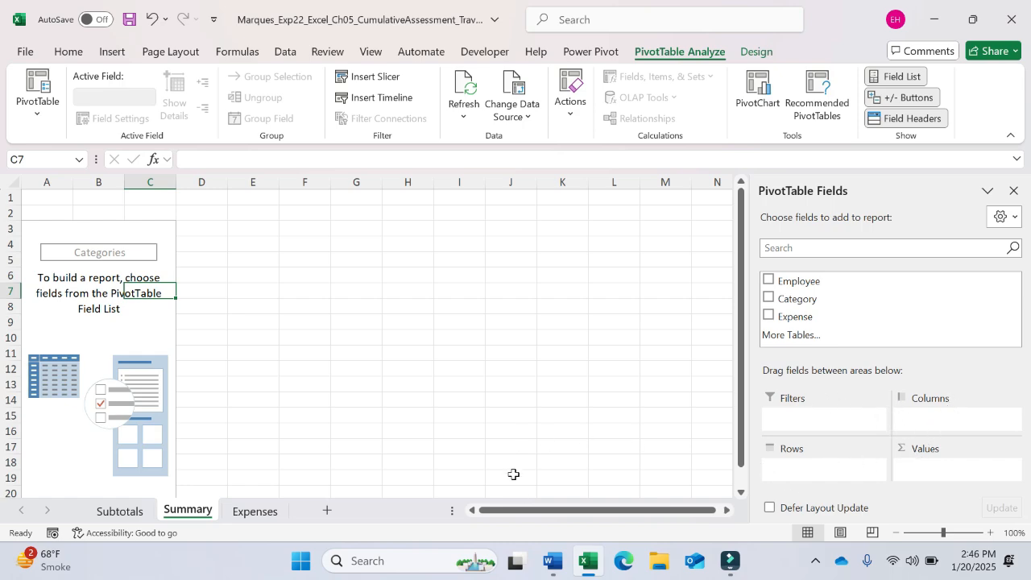
left_click(553, 562)
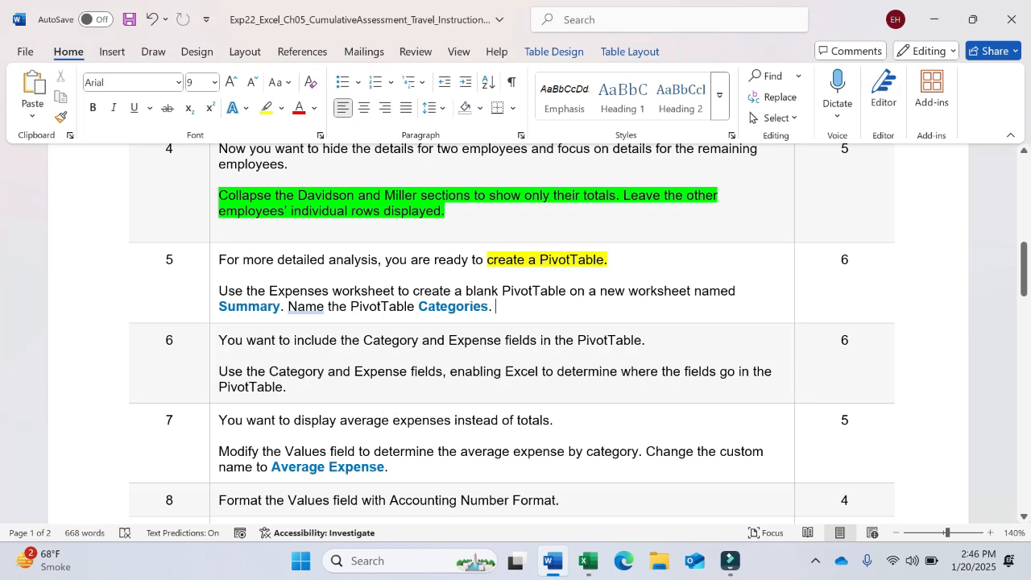
left_click(440, 400)
left_click(589, 562)
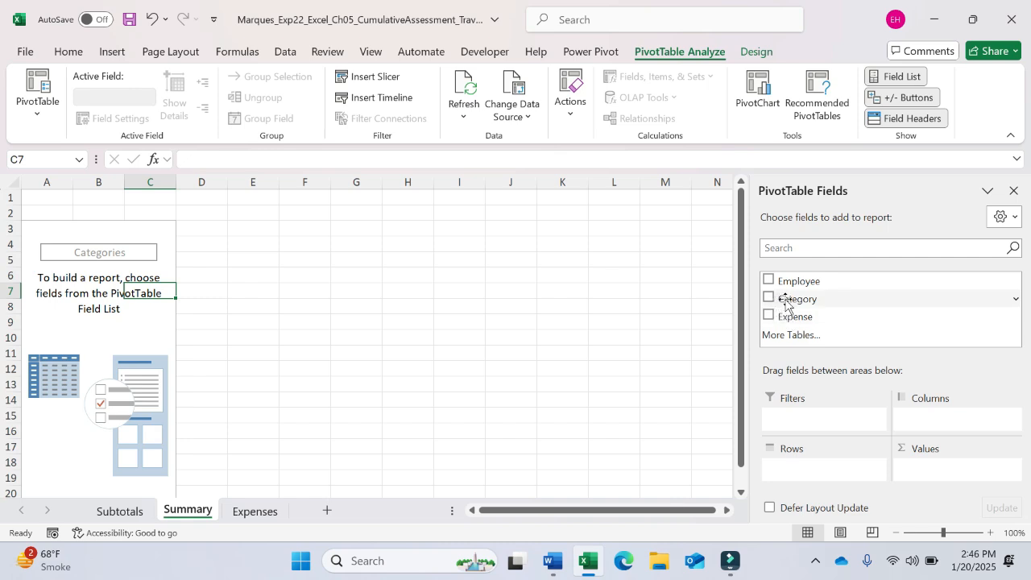
mouse_move(787, 298)
left_mouse_down()
mouse_move(838, 400)
mouse_move(920, 415)
mouse_move(829, 467)
mouse_move(902, 446)
mouse_move(792, 306)
left_mouse_up()
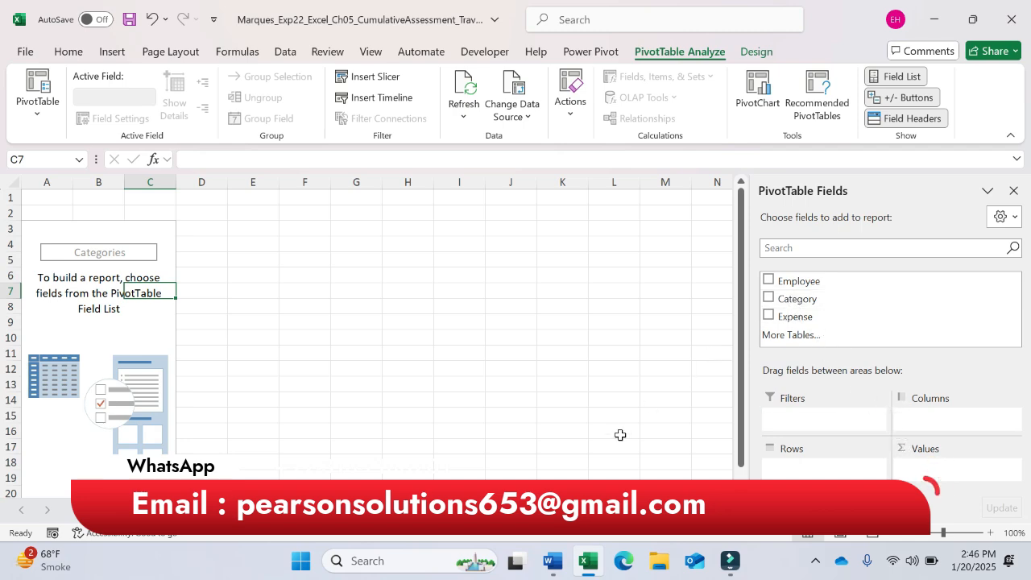
- Recheck step 6 of the Word instructions, and add the Category and Expense fields to the Categories PivotTable in Excel
left_click(552, 561)
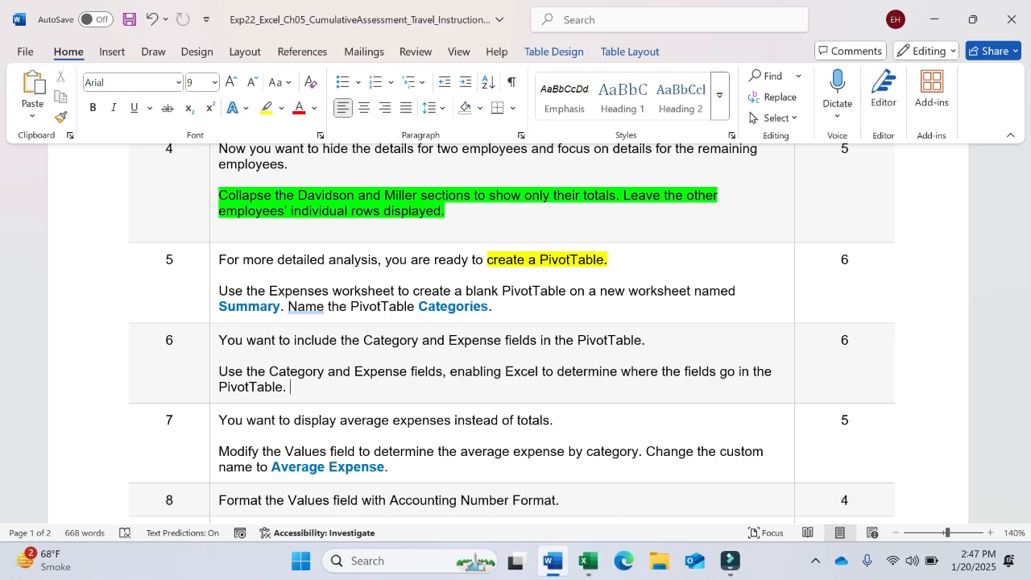
left_click(588, 561)
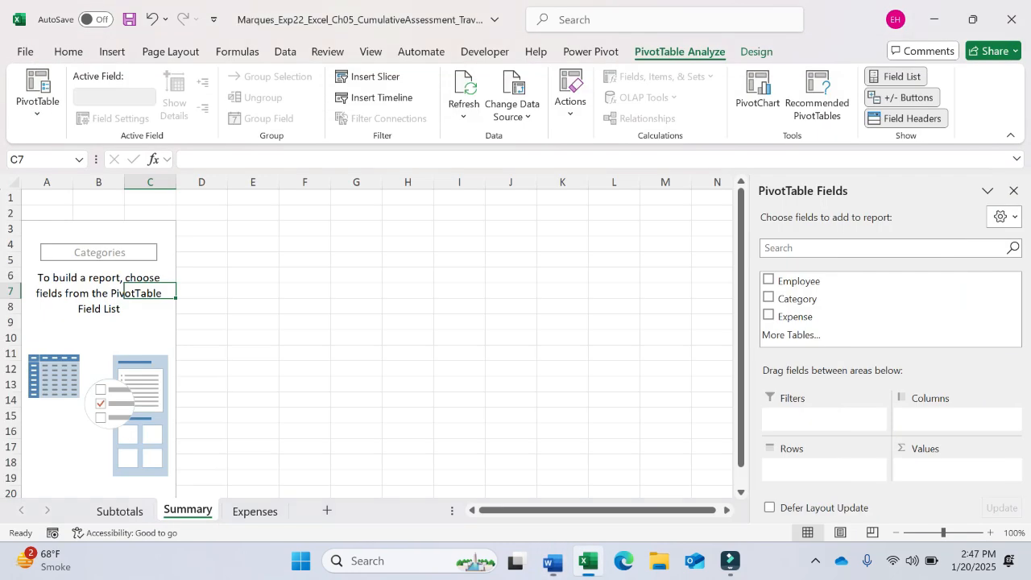
left_click(769, 299)
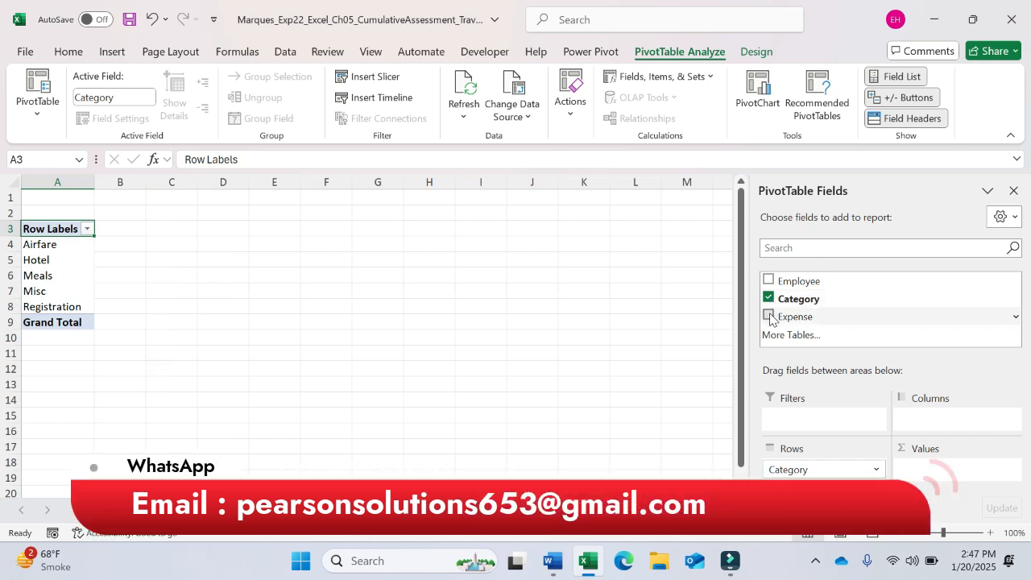
left_click(769, 317)
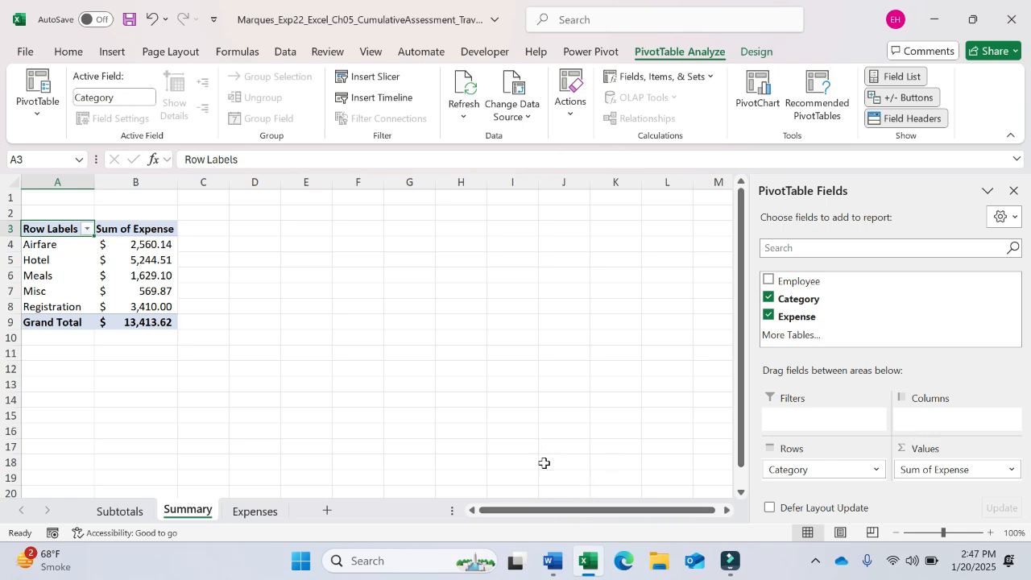
- Switch to Word and highlight in yellow the step 6 instruction about using the Category and Expense fields
left_click(552, 562)
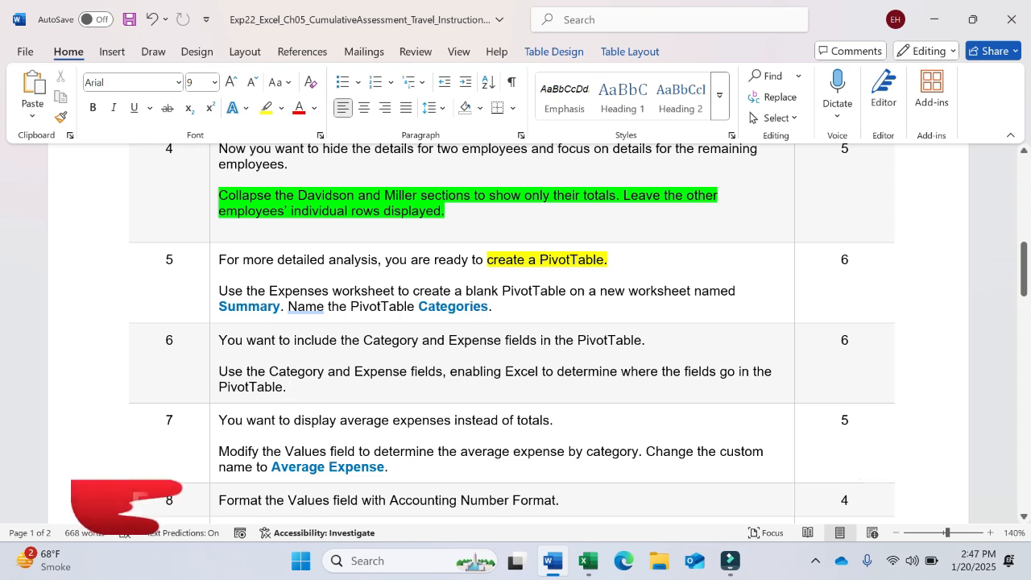
left_click_drag(220, 371, 291, 389)
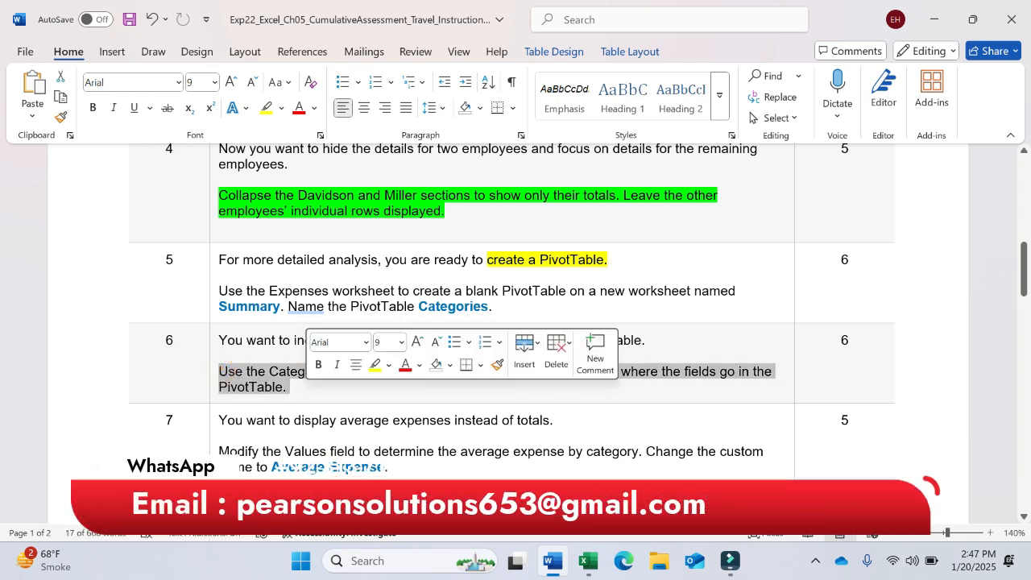
left_click(375, 365)
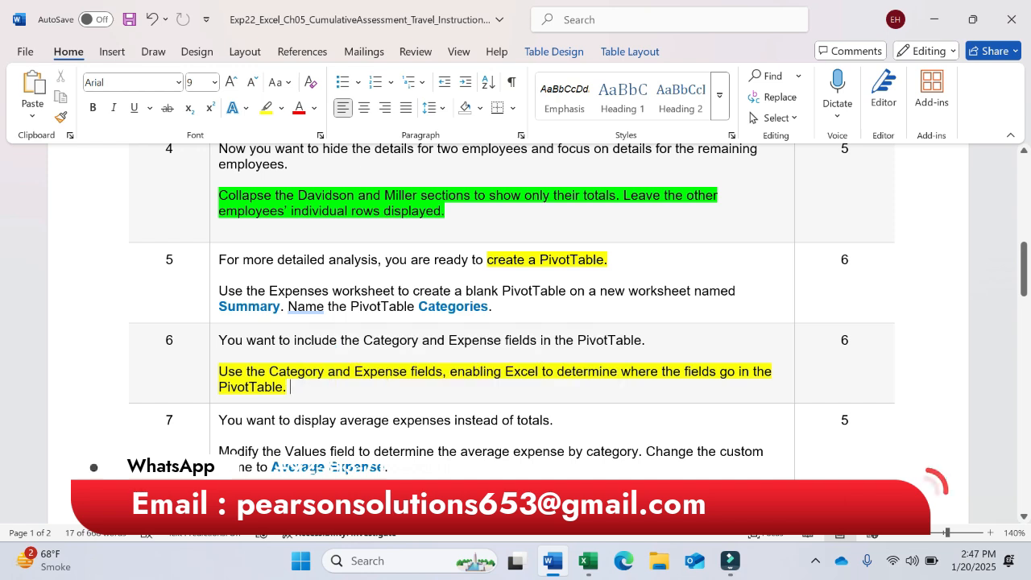
left_click(388, 378)
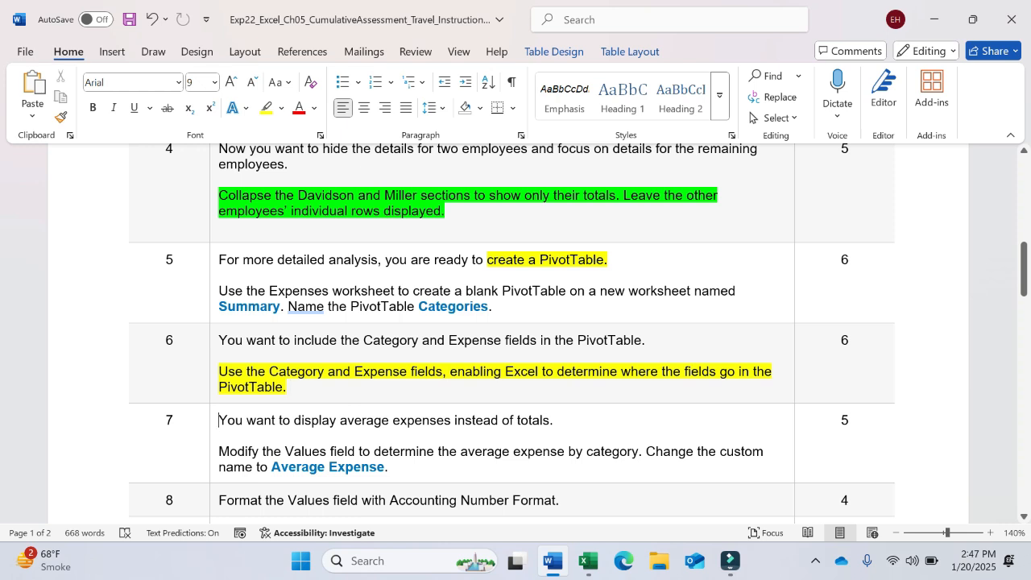
- Highlight step 7's sentence about displaying average expenses in yellow, and return to the Summary PivotTable in Excel
left_click_drag(219, 420, 554, 419)
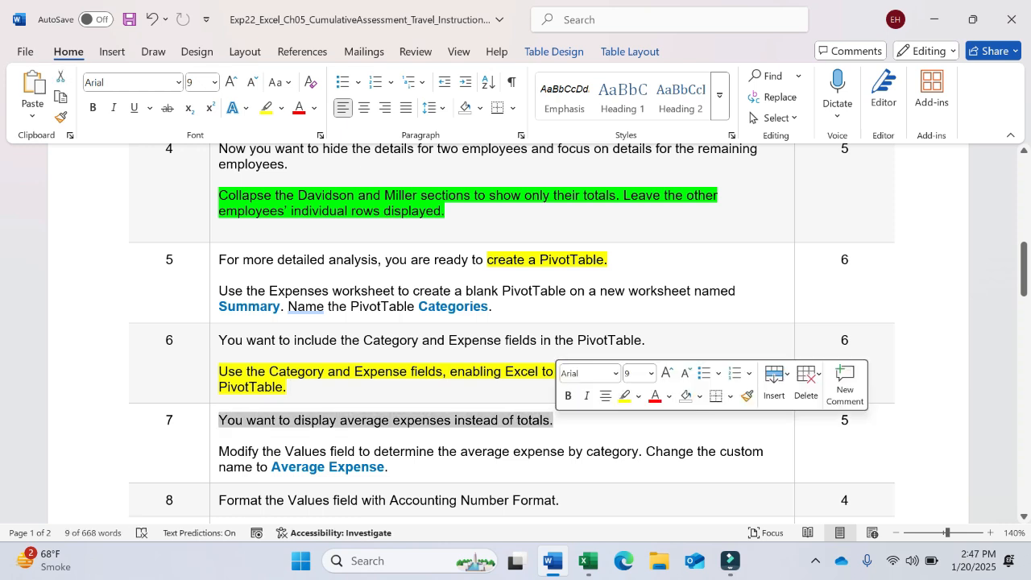
left_click(625, 395)
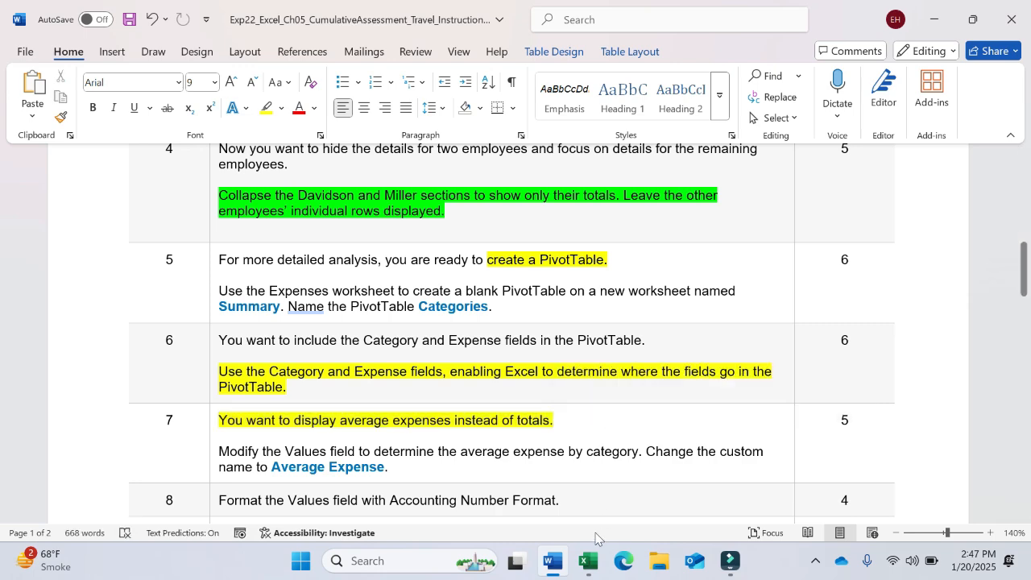
left_click(588, 562)
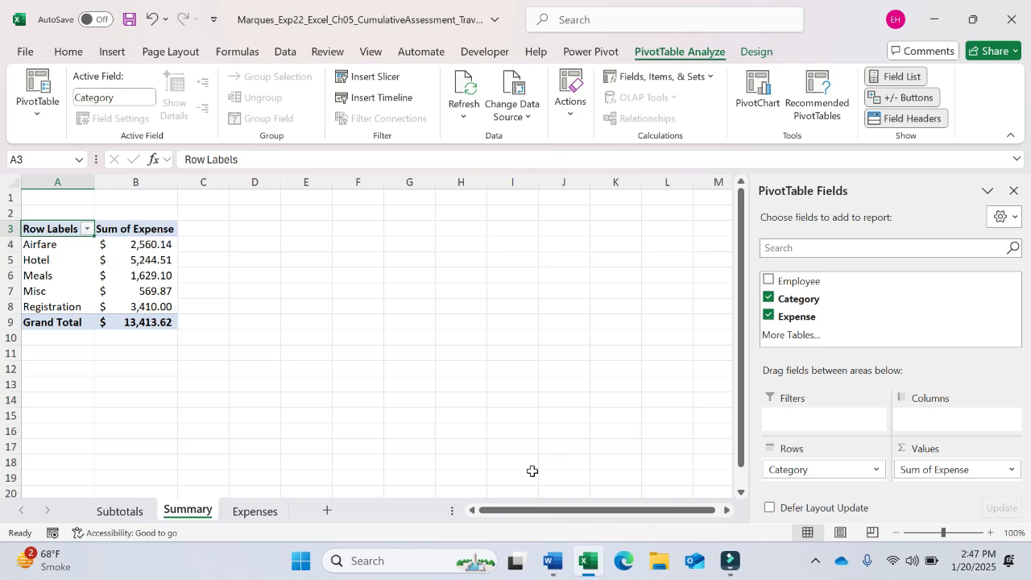
left_click(553, 561)
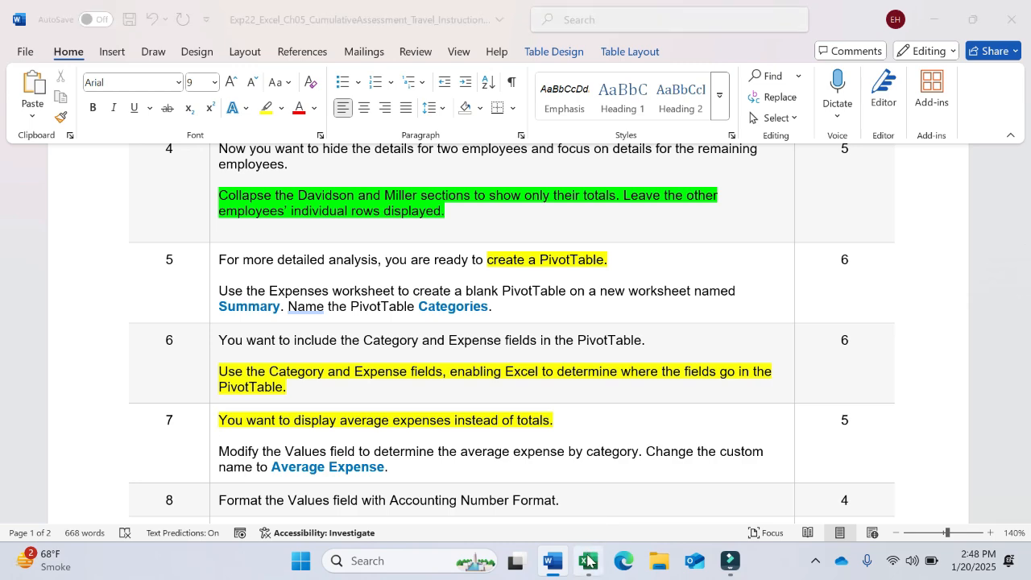
left_click(588, 562)
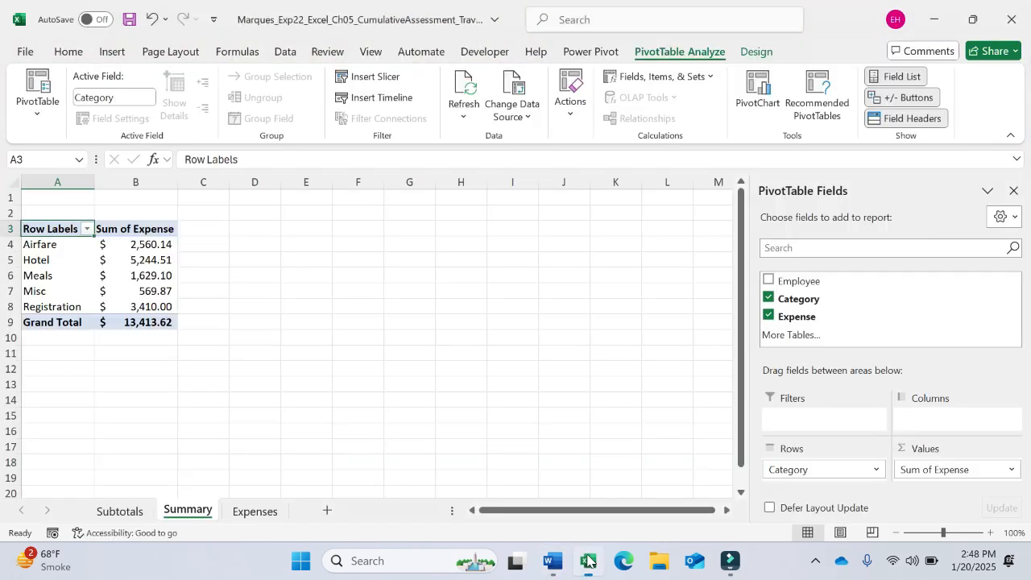
- Open the value field settings for Sum of Expense, recheck step 7 in Word, and summarize the field by Average
left_click(1012, 471)
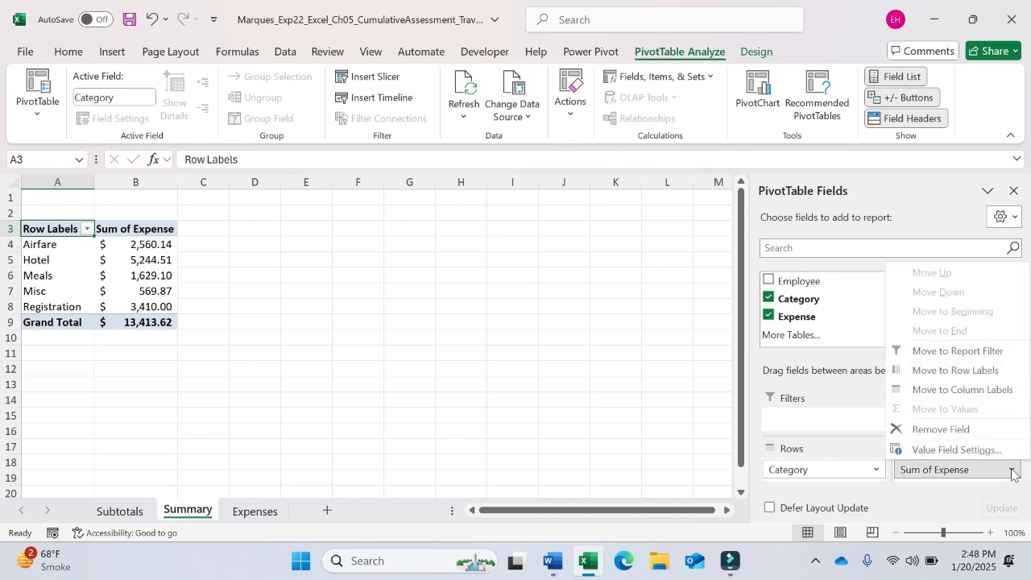
left_click(966, 452)
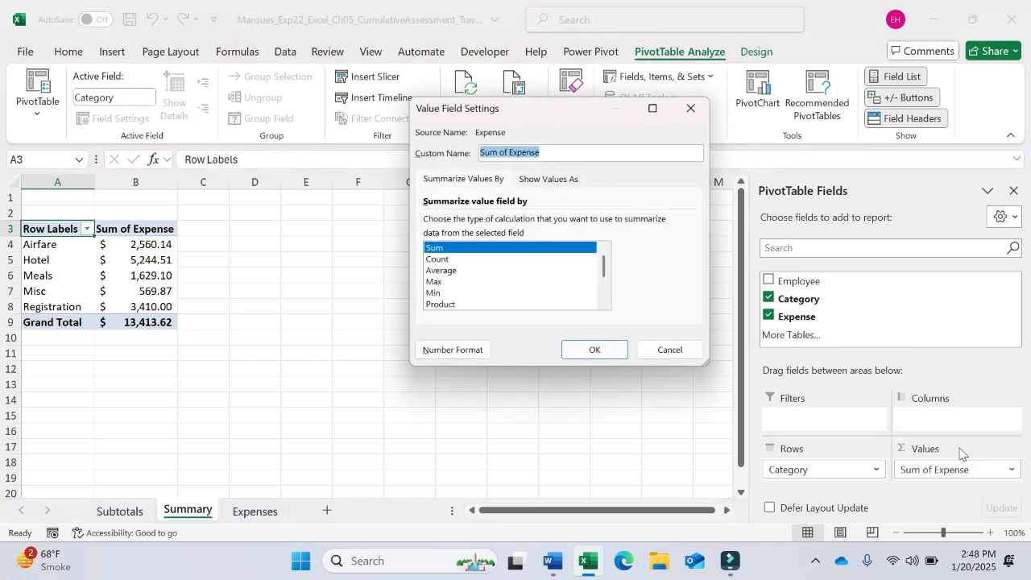
mouse_move(552, 561)
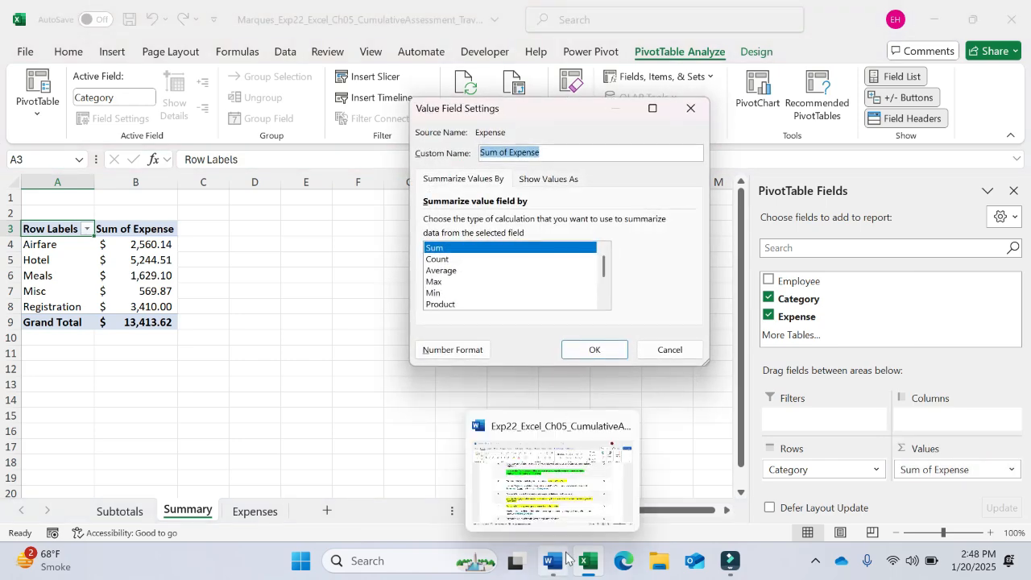
left_click(551, 514)
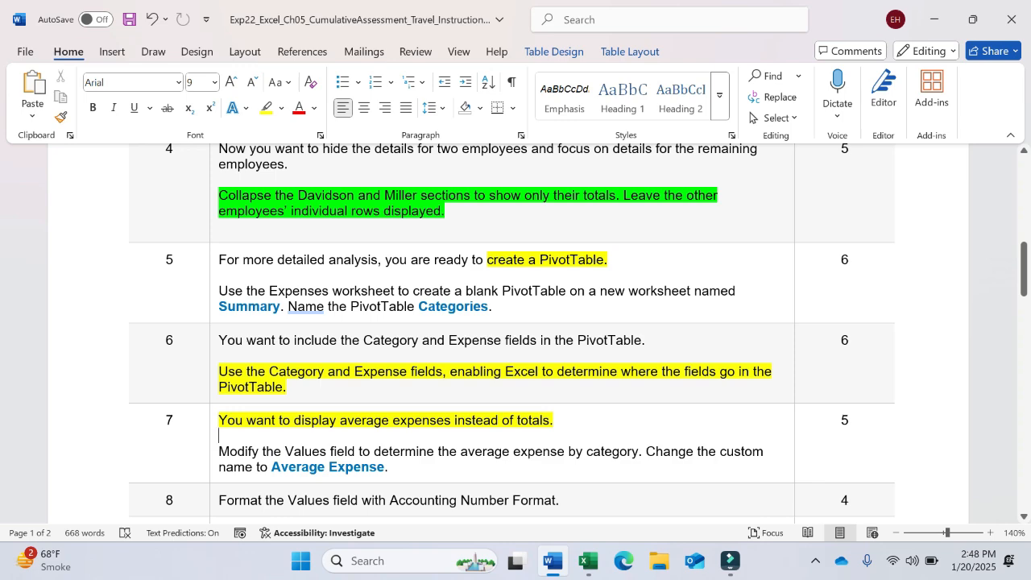
left_click(588, 562)
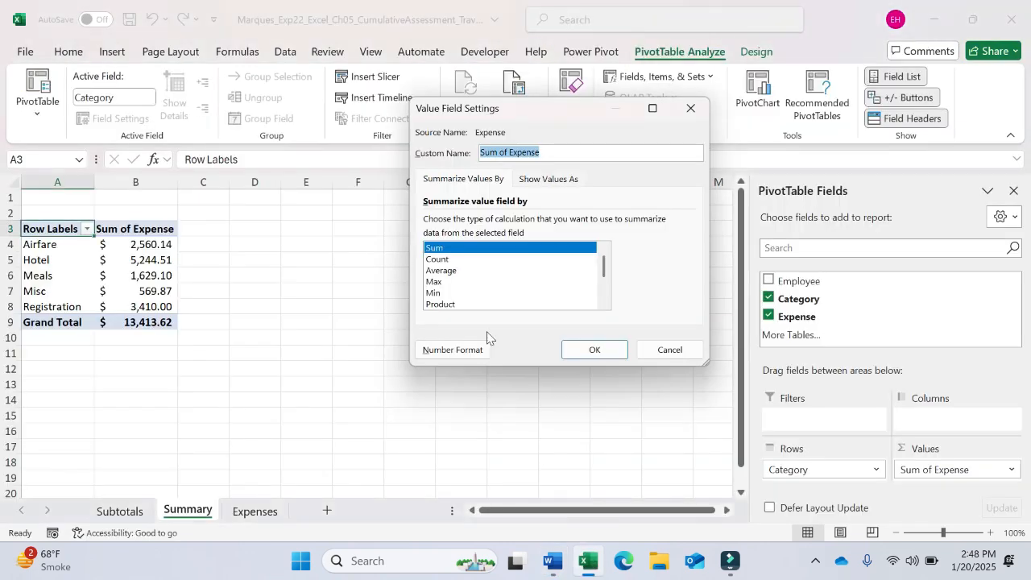
left_click(451, 271)
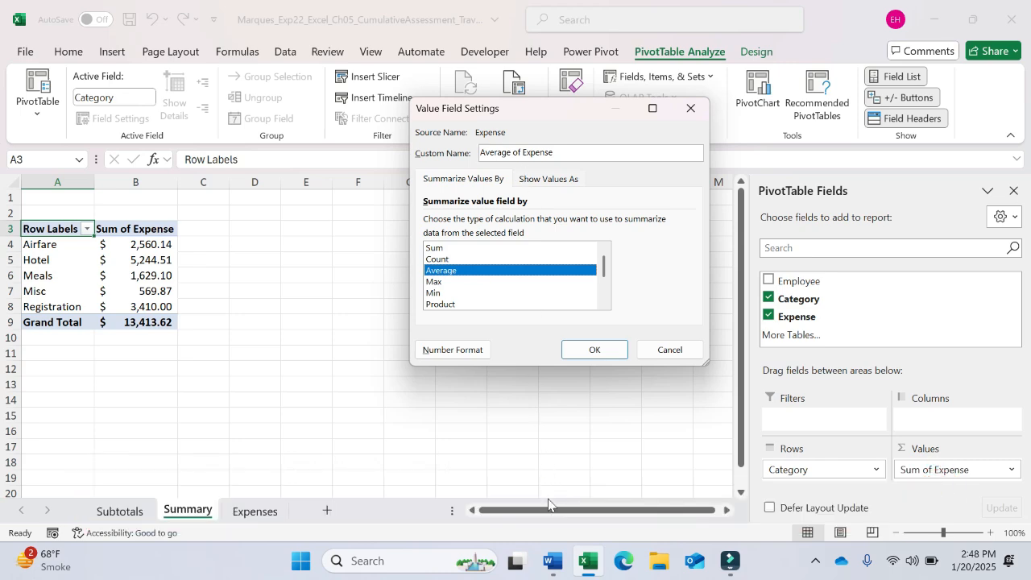
- Check the required custom name in Word, apply Average Expense as the value field's name in Excel, and select its header in B3
left_click(558, 561)
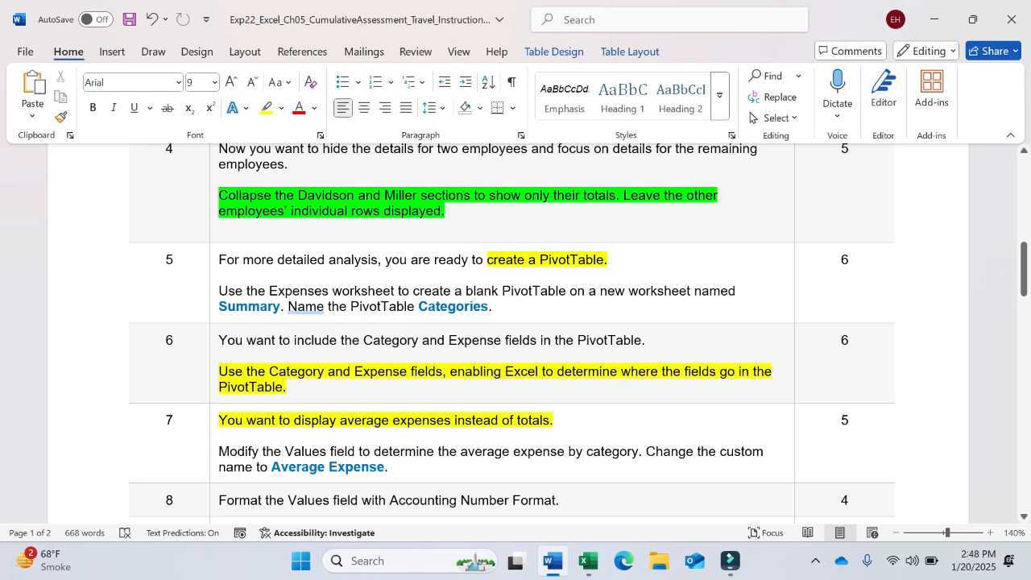
left_click_drag(271, 467, 376, 468)
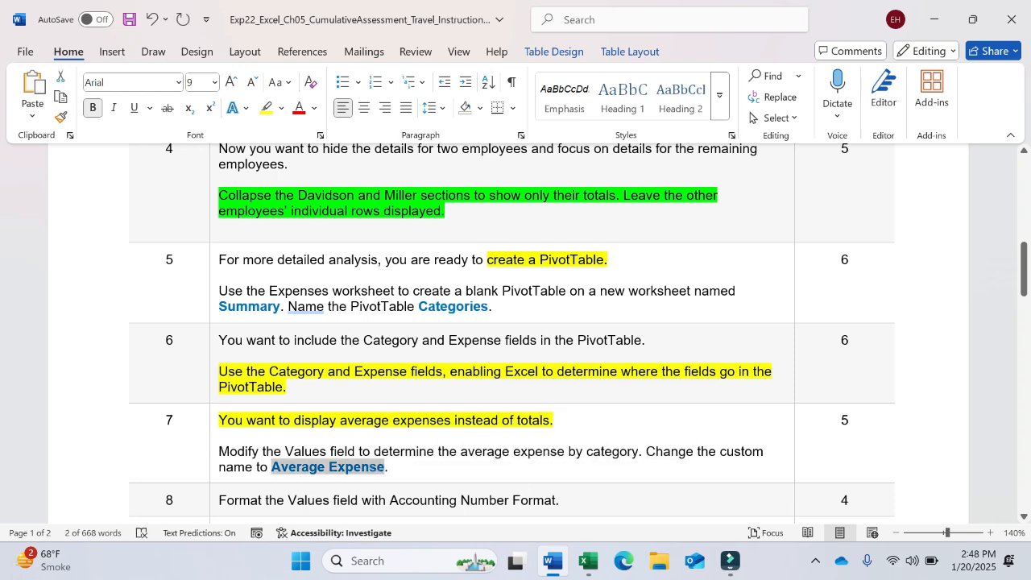
left_click(588, 561)
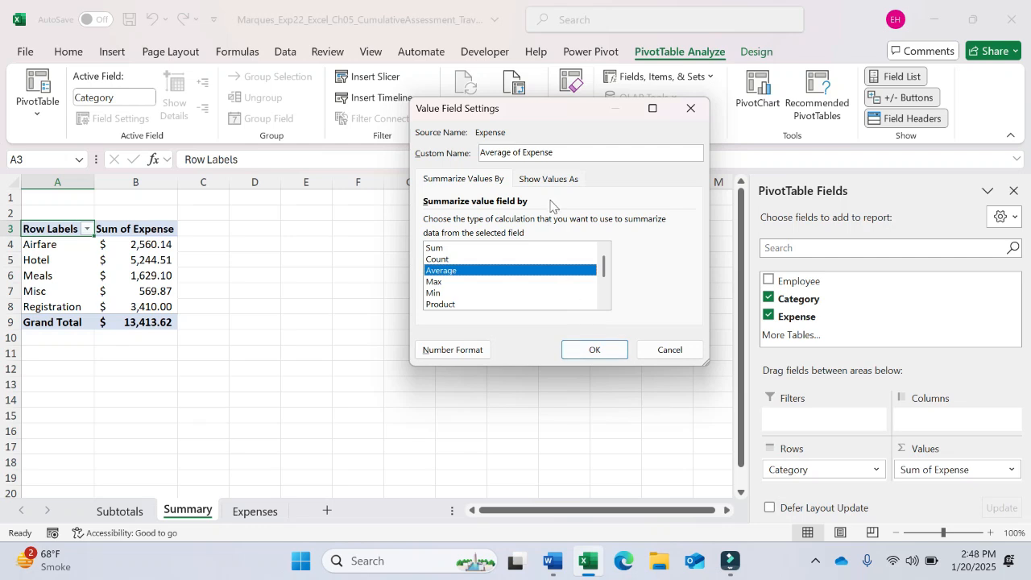
key("BackSpace")
key("BackSpace")
type("Average Expense")
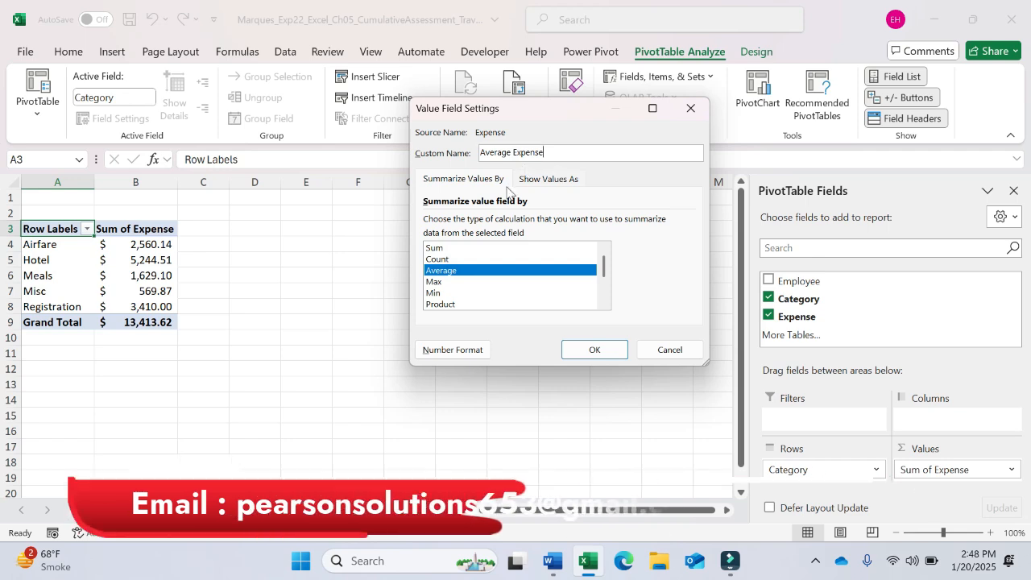
left_click(594, 353)
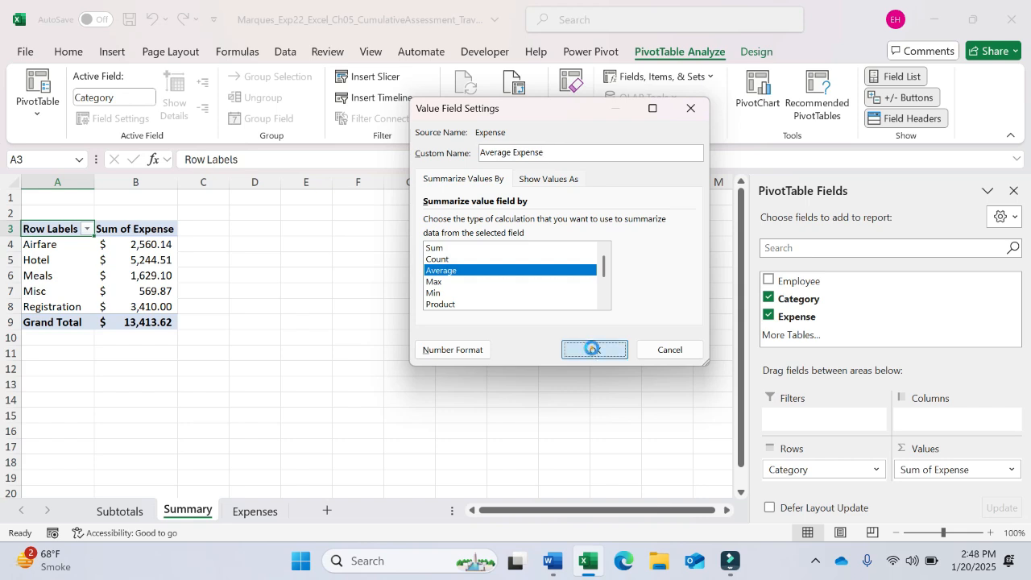
left_click(135, 229)
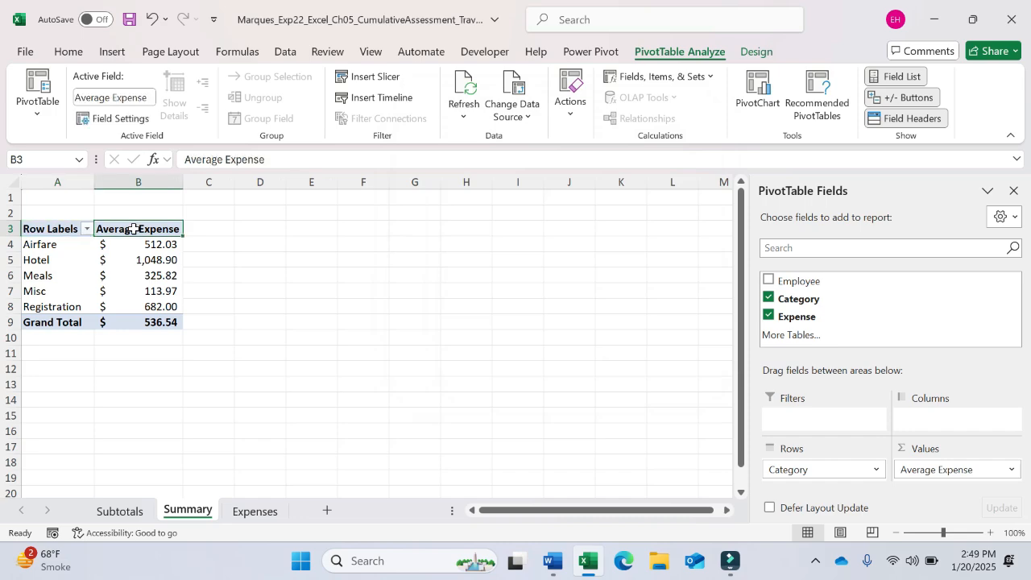
- Switch to Word and highlight the step 8 instruction about Accounting Number Format in yellow
left_click(553, 561)
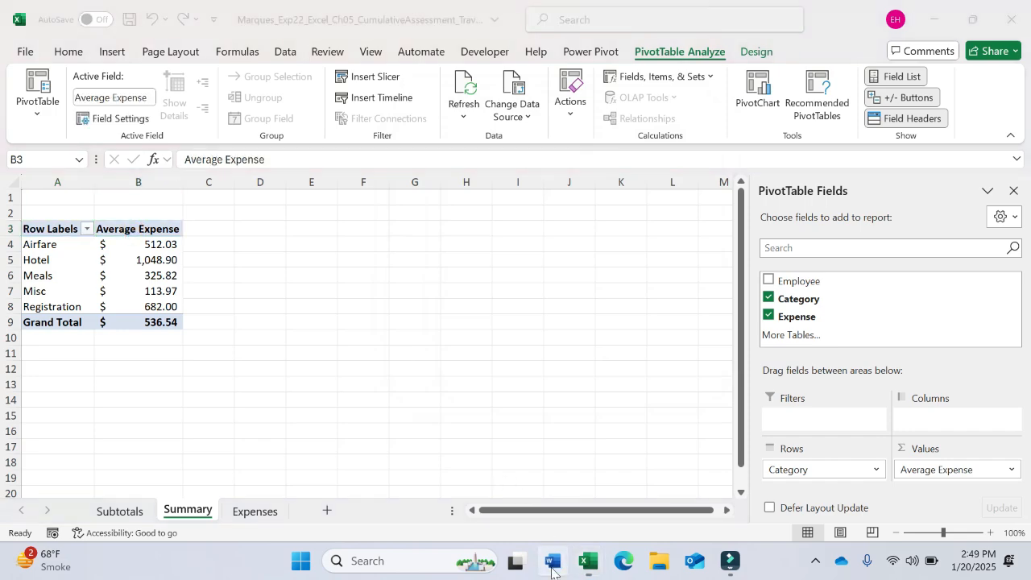
left_click(447, 479)
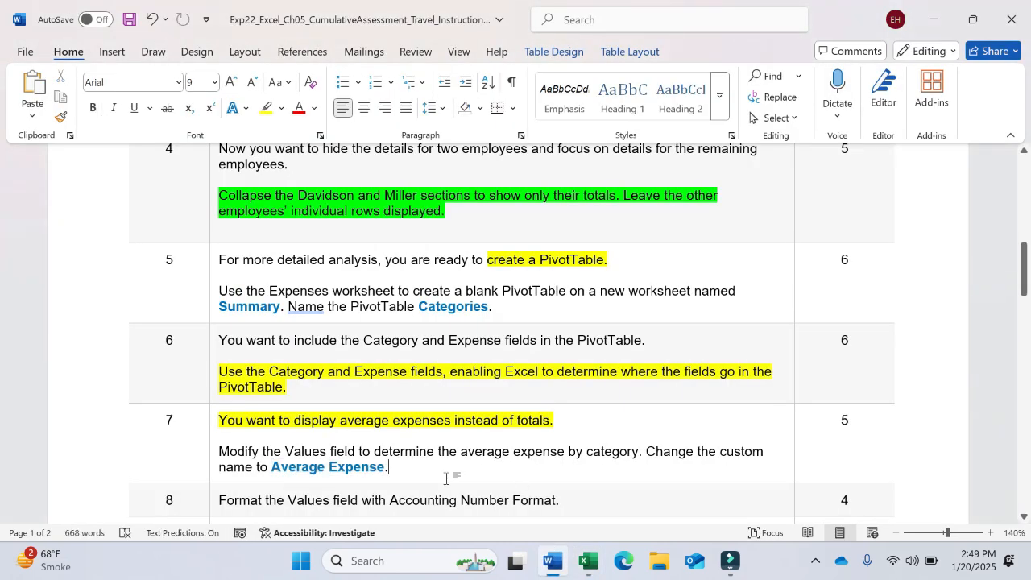
scroll(357, 501, "down", 3)
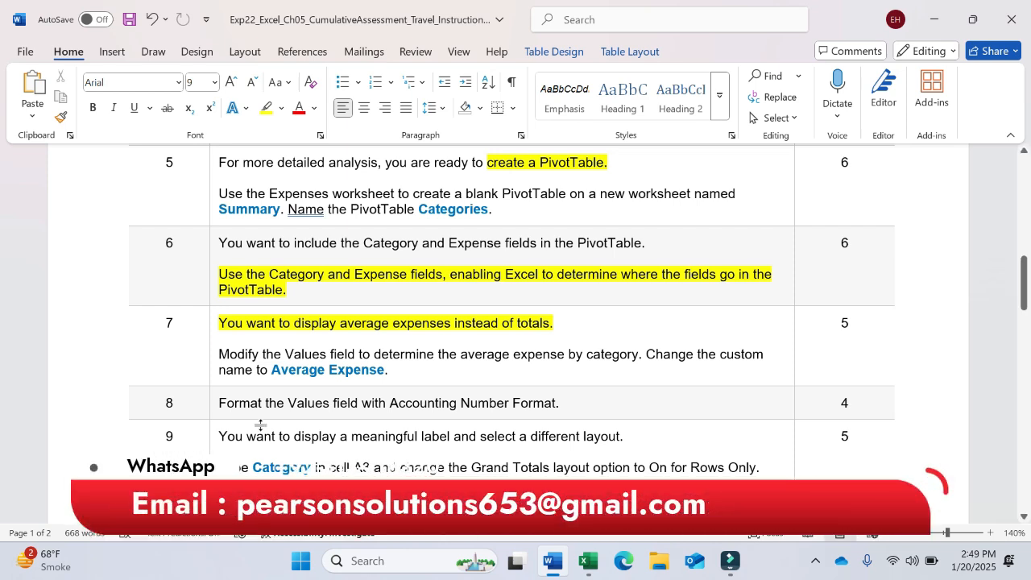
left_click_drag(218, 402, 559, 403)
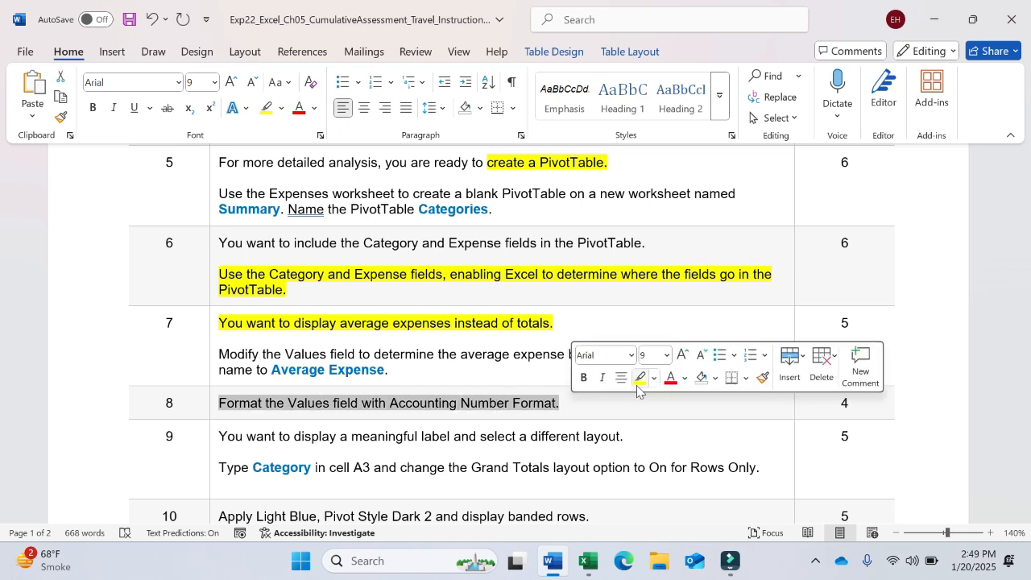
left_click(640, 377)
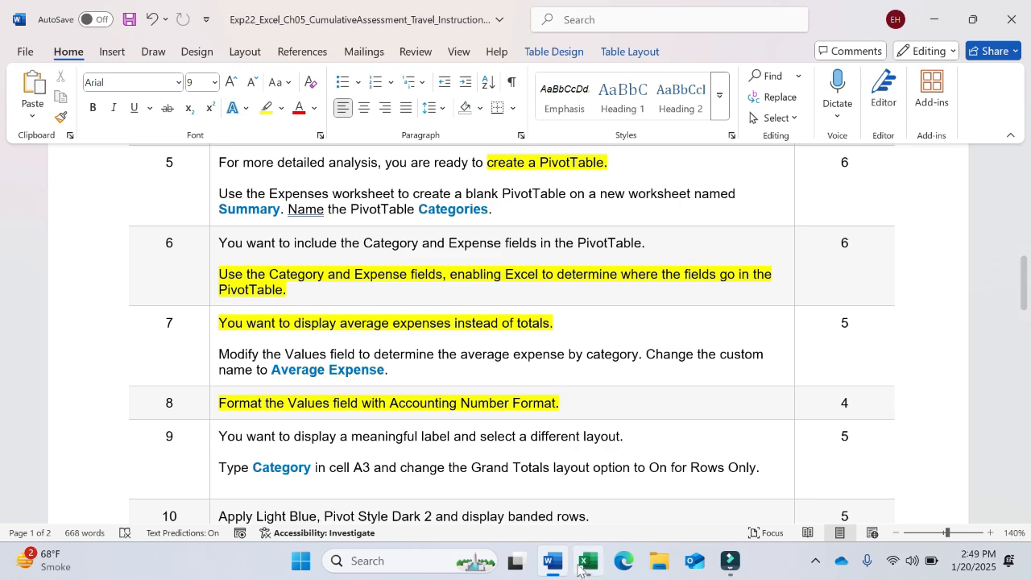
- Return to Excel and check the number format of the Average Expense values in B4:B9, leaving the settings unchanged
key("alt+Tab")
left_click_drag(164, 244, 159, 322)
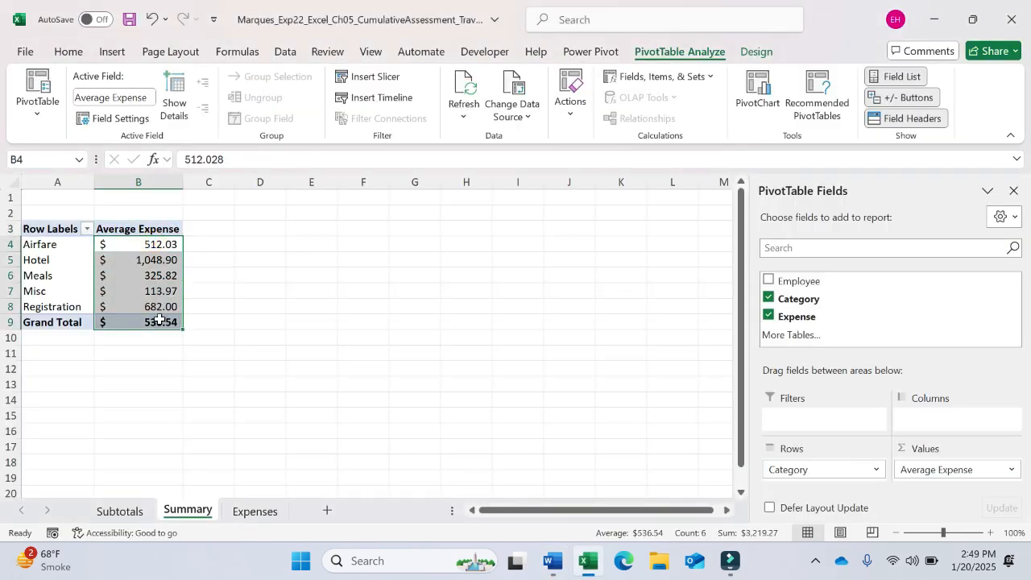
left_click(68, 51)
left_click(480, 97)
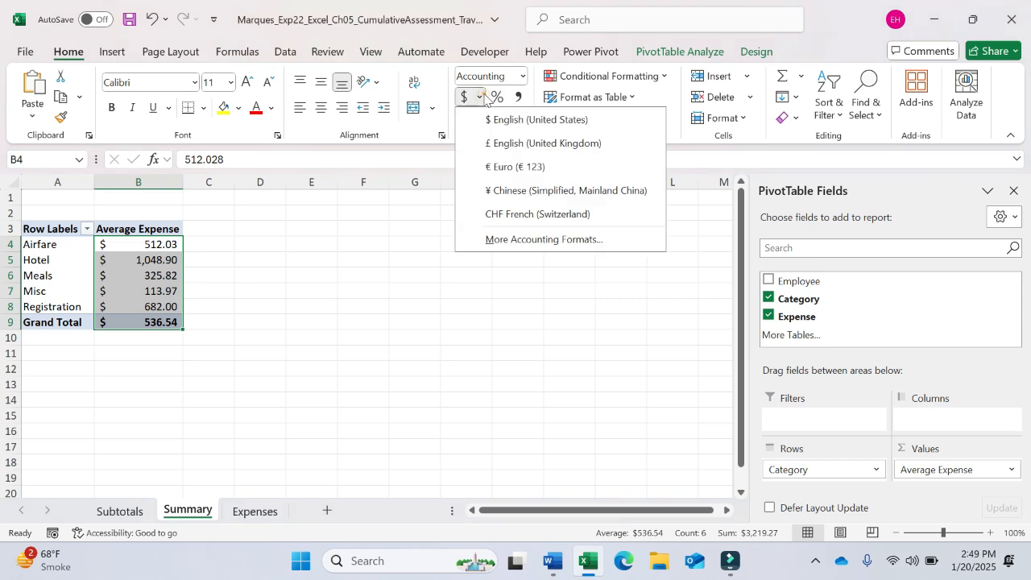
left_click(380, 212)
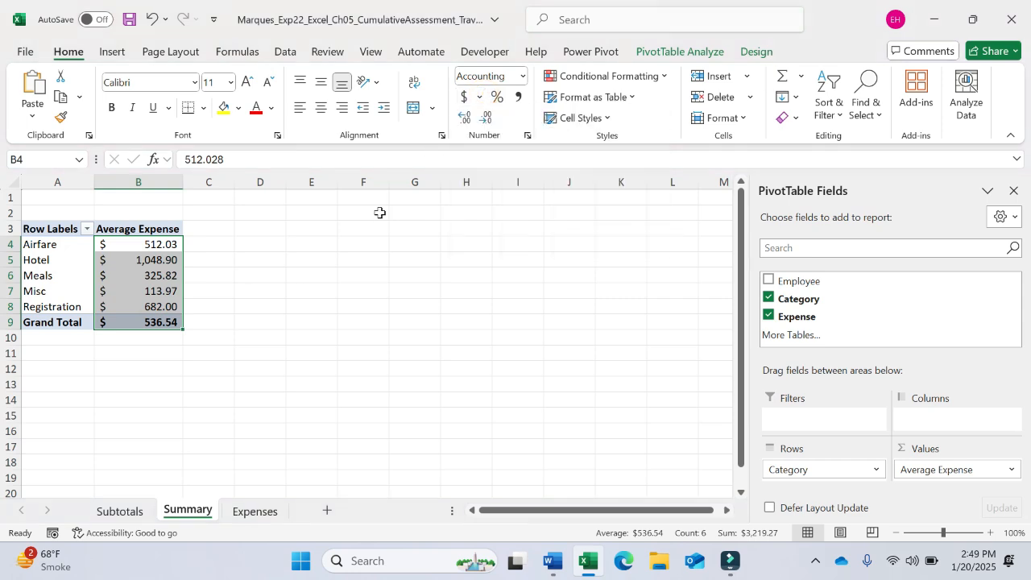
left_click(528, 135)
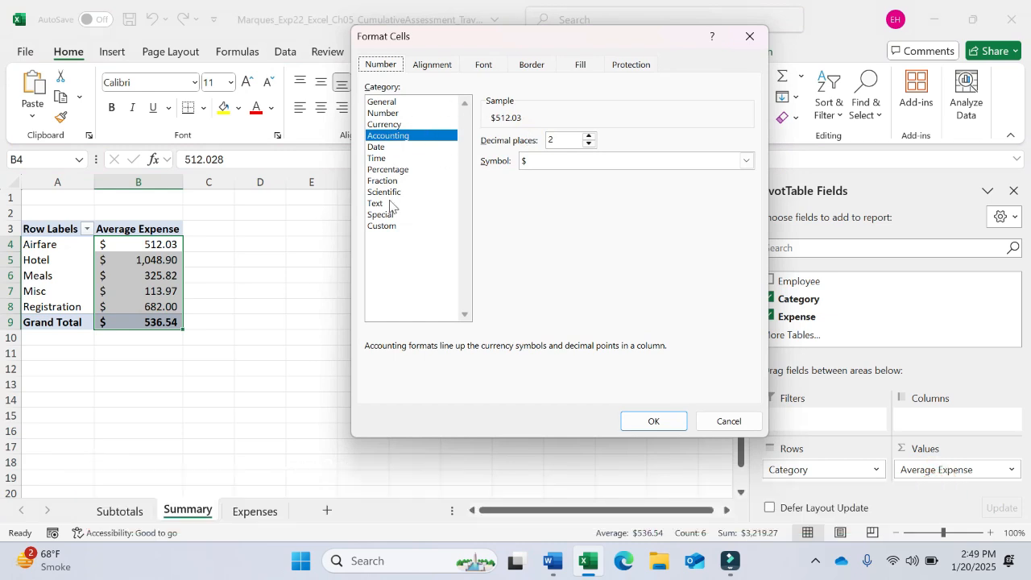
left_click(728, 420)
- Open the Average Expense value field's number format, recheck step 8 in Word, and apply Accounting with two decimals and the $ symbol
left_click(1008, 467)
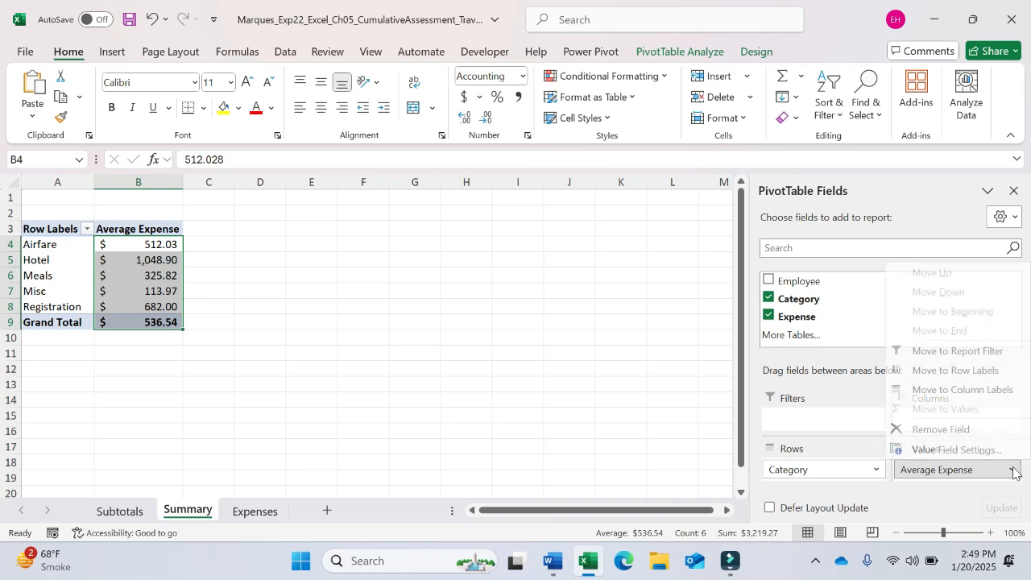
left_click(958, 450)
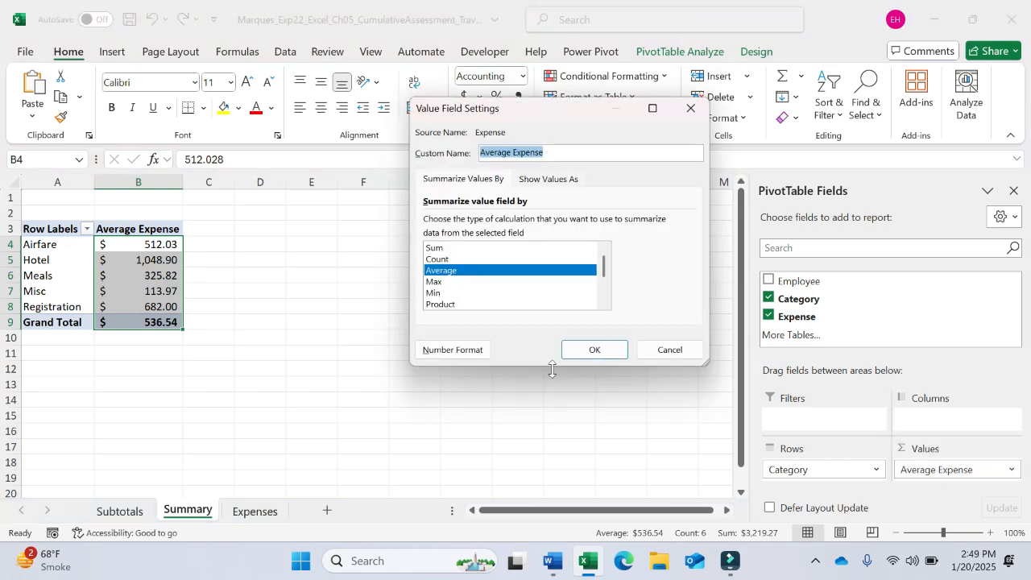
left_click(476, 351)
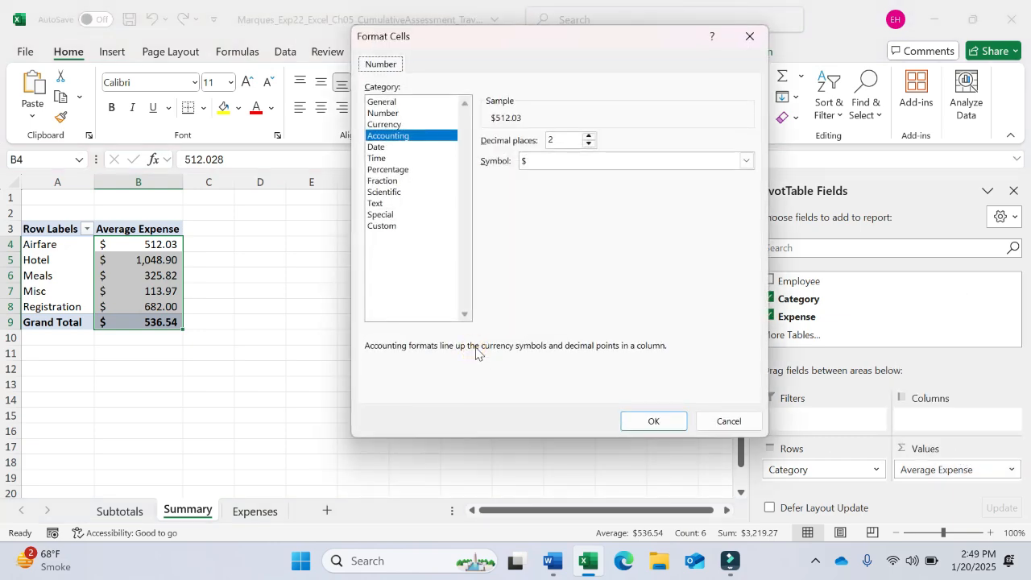
left_click(552, 561)
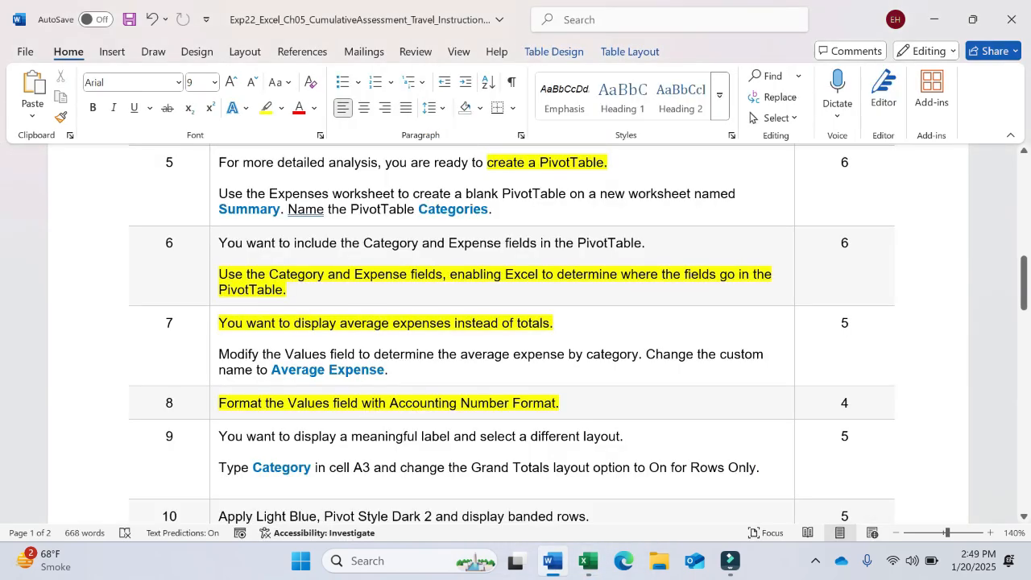
left_click(588, 562)
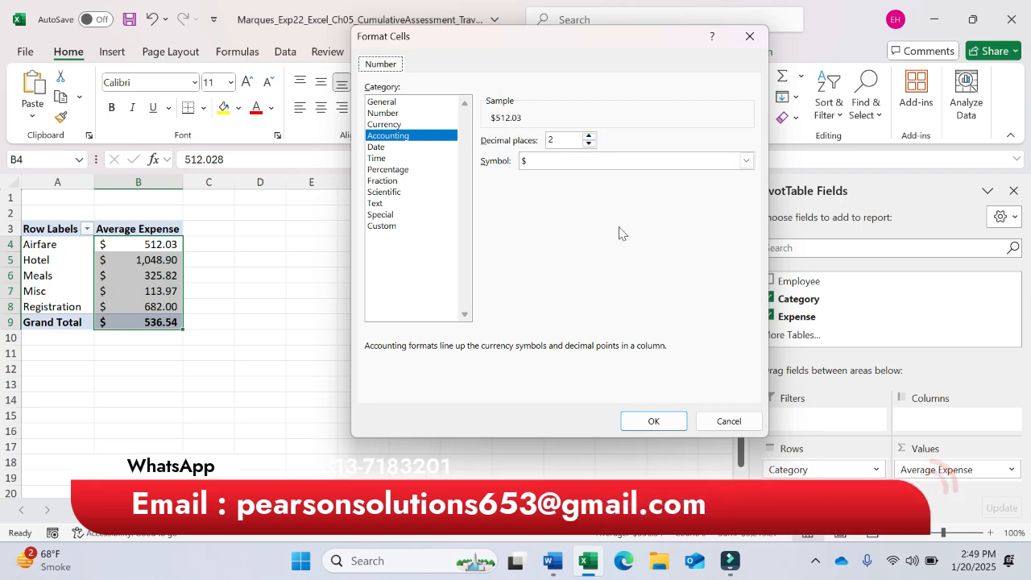
left_click(663, 423)
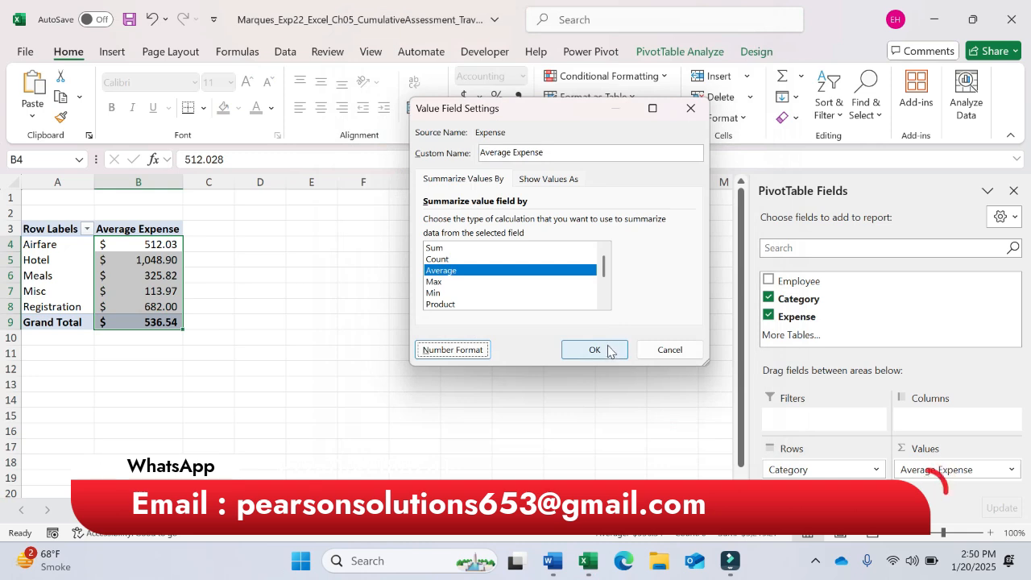
left_click(608, 355)
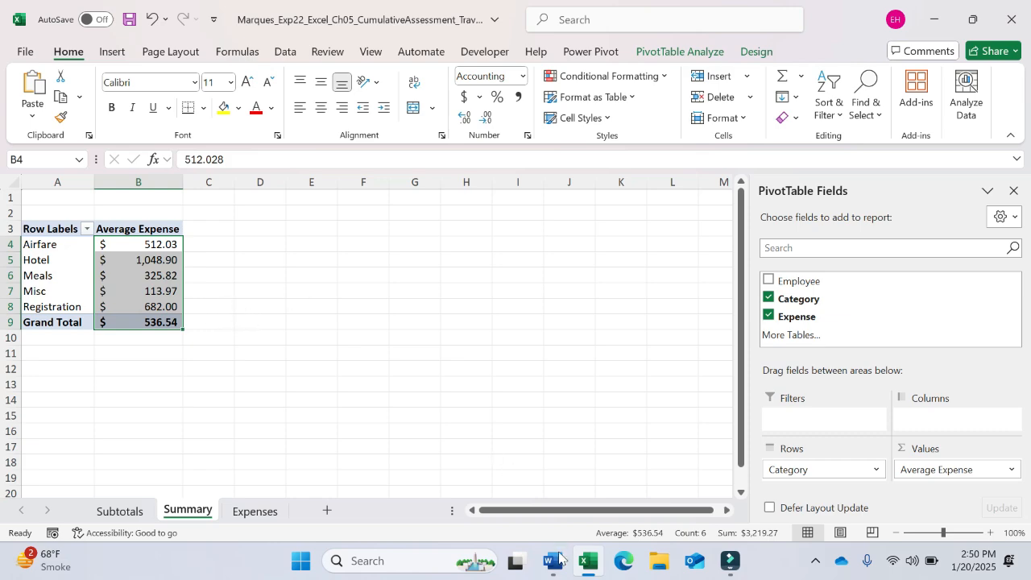
- Switch to Word, read step 9, and highlight "Type Category in cell A3" in yellow
left_click(554, 561)
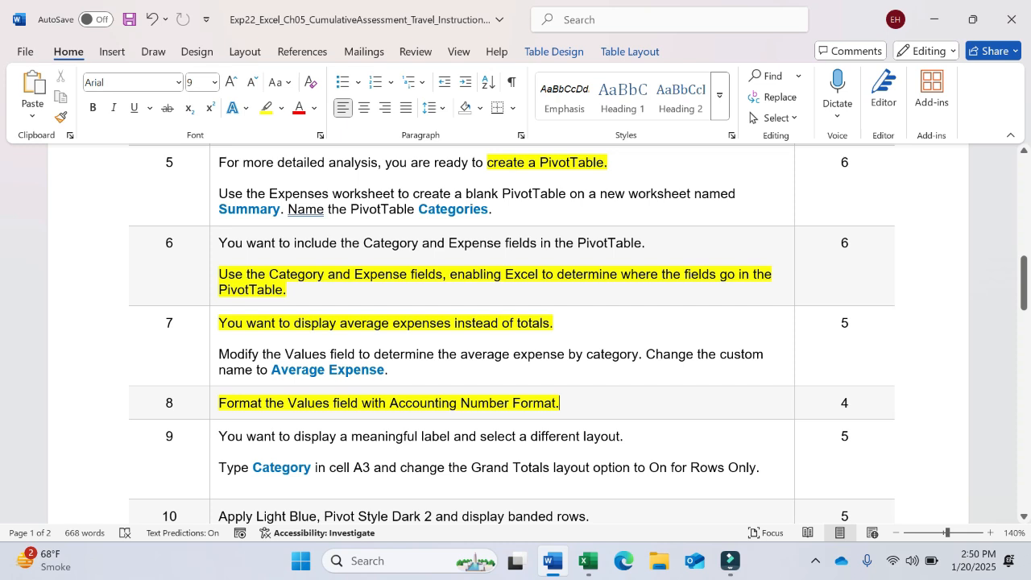
left_click_drag(219, 437, 612, 437)
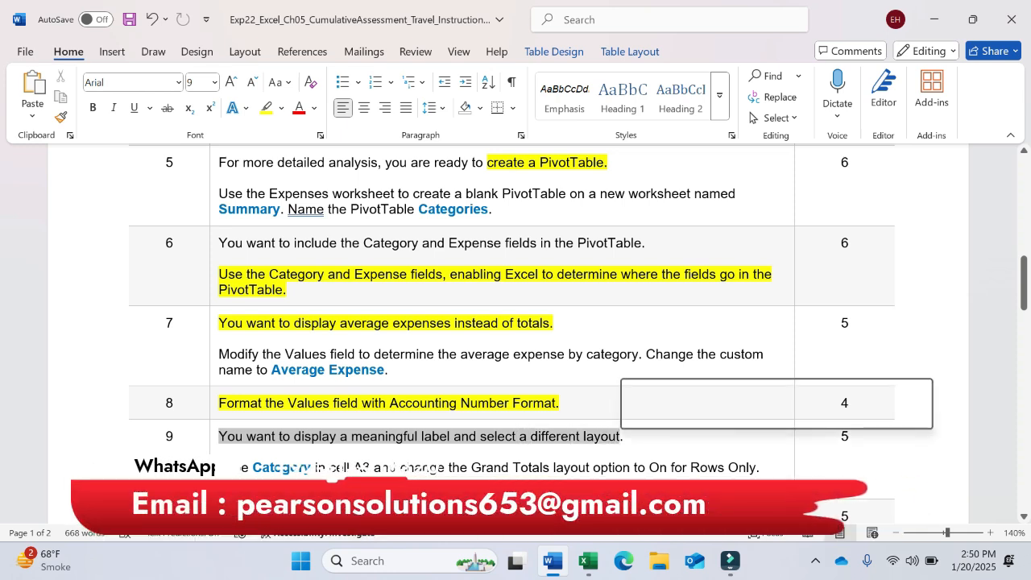
left_click(620, 436)
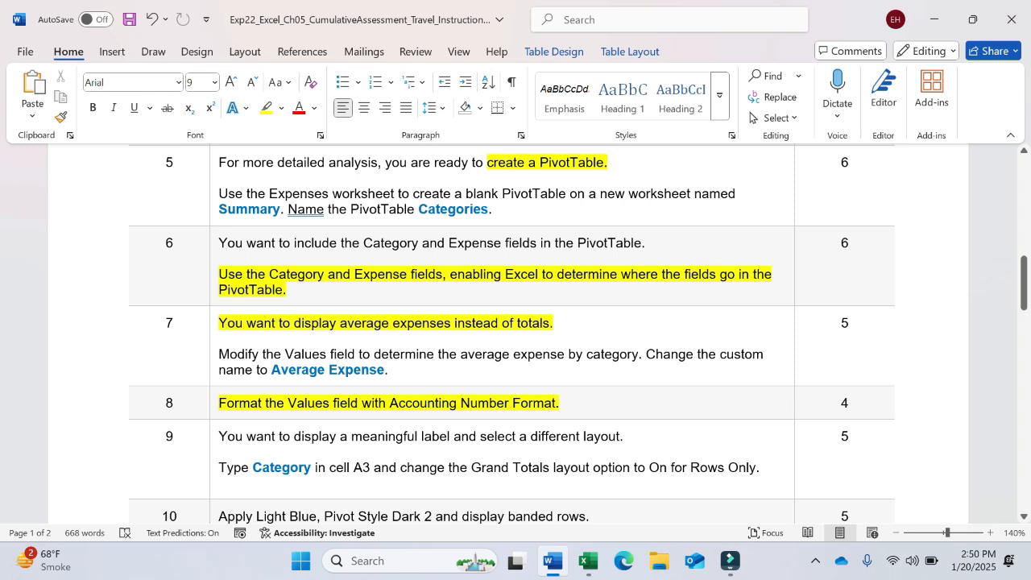
left_click_drag(230, 467, 368, 471)
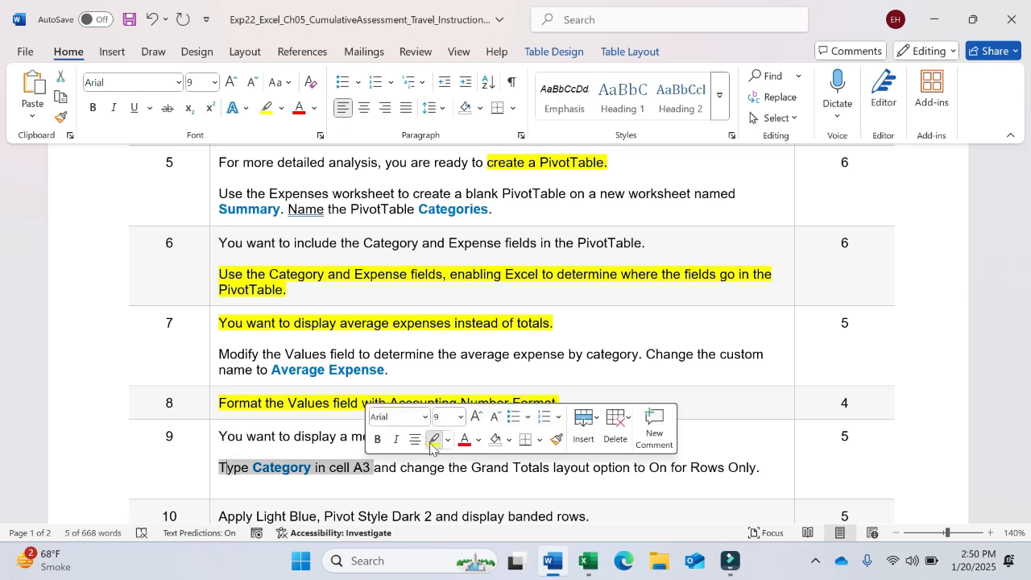
left_click(430, 443)
- Return to Excel and replace the PivotTable's row label in A3 with Category, checking the wording in Word
left_click(588, 562)
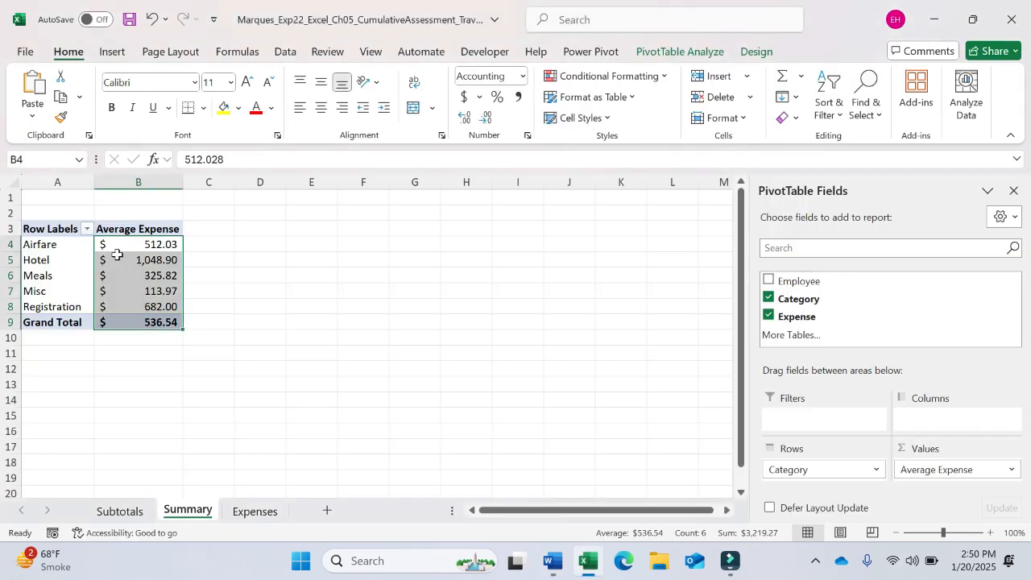
left_click(50, 229)
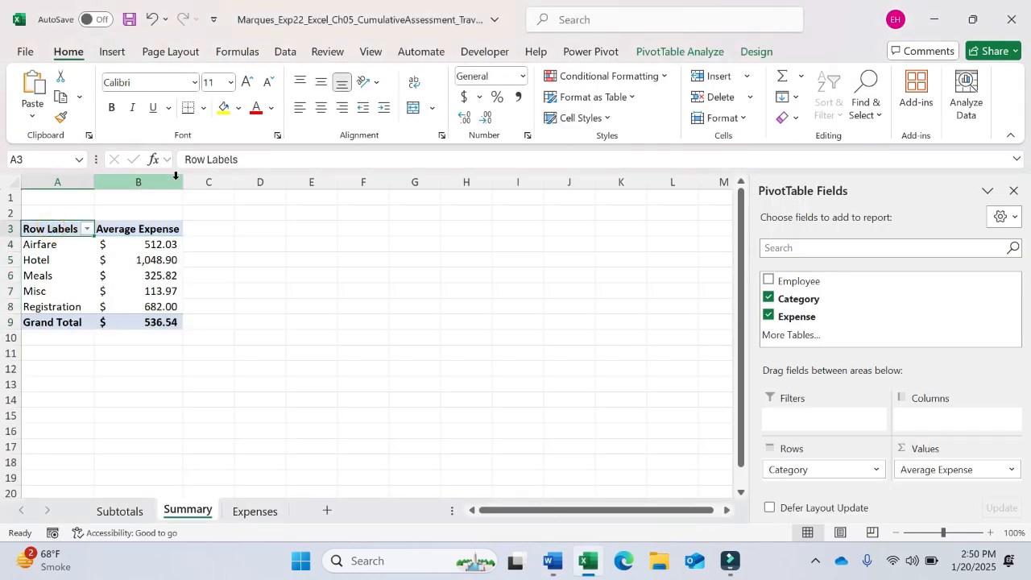
left_click(240, 160)
left_click_drag(180, 160, 238, 160)
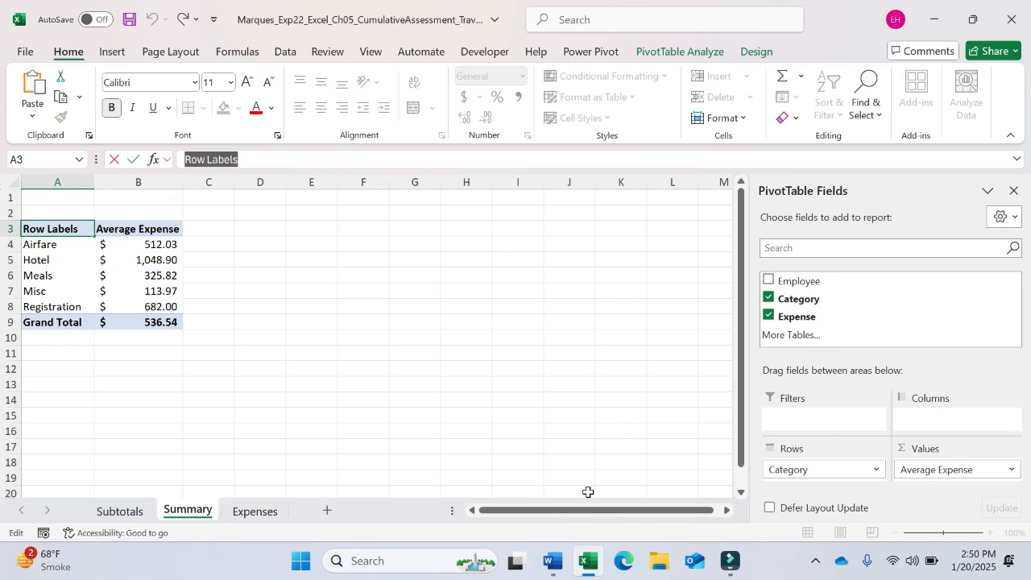
left_click(553, 564)
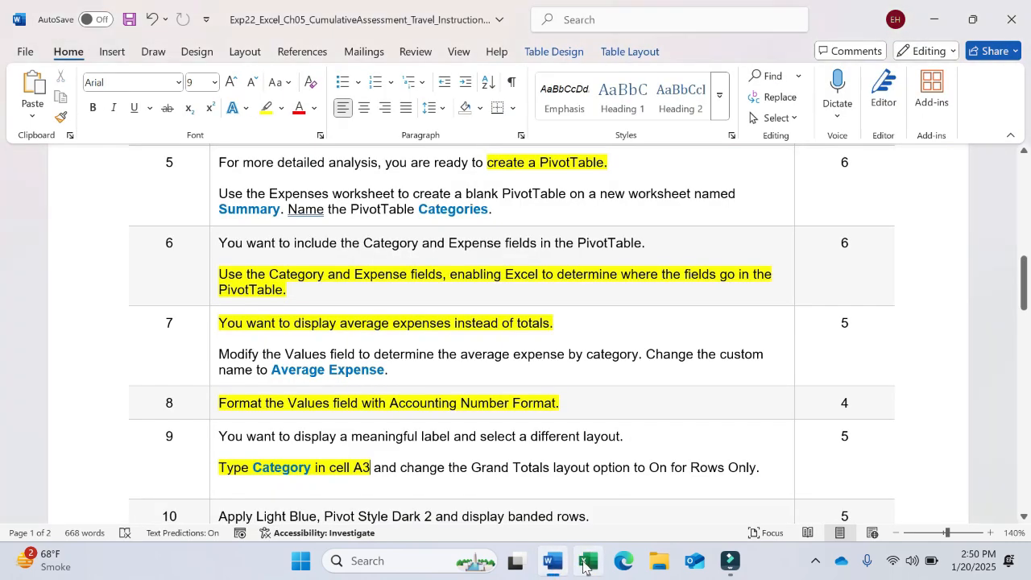
left_click(589, 562)
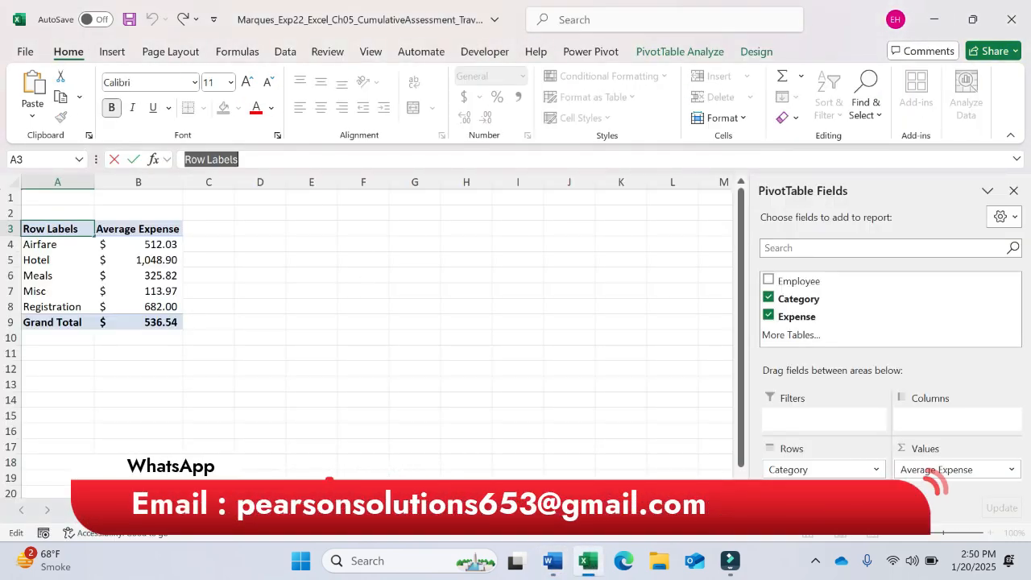
type("ca")
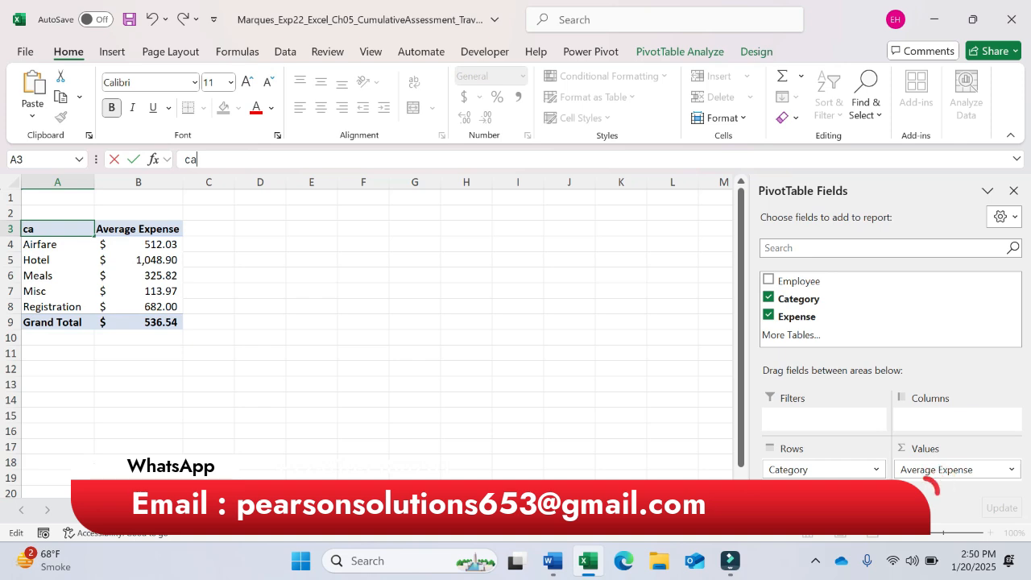
type("tegory")
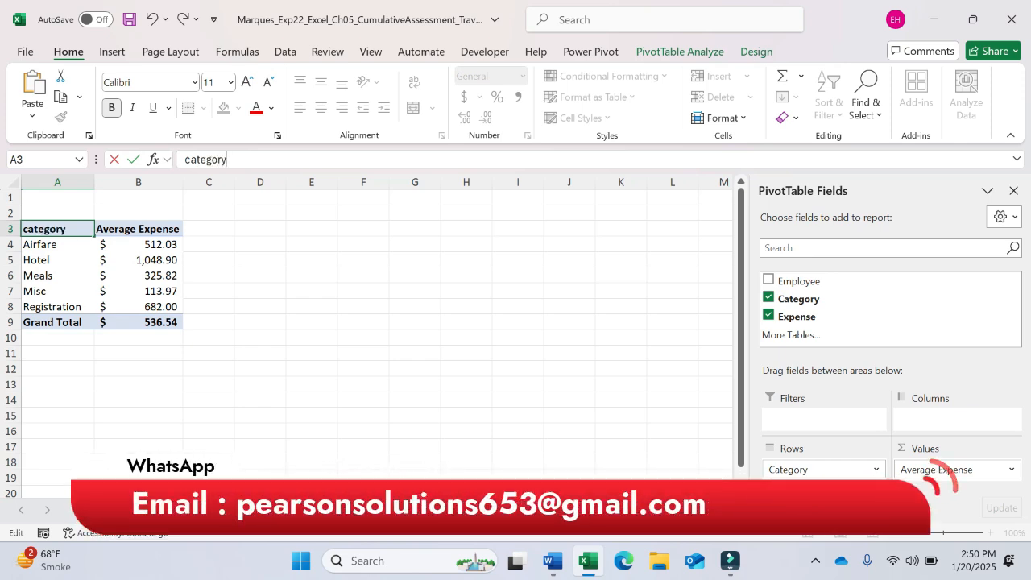
left_click(190, 159)
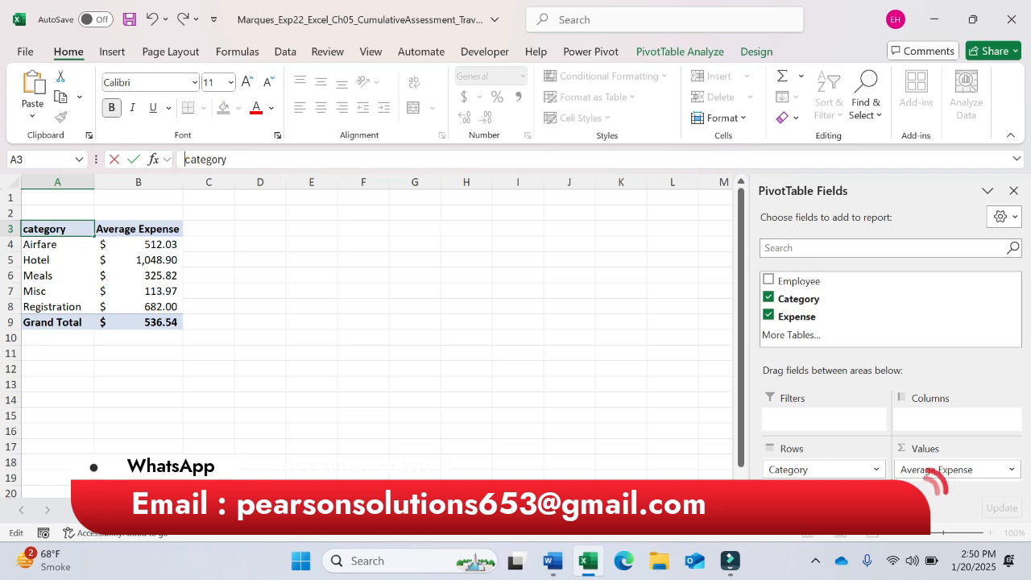
key("BackSpace")
type("C")
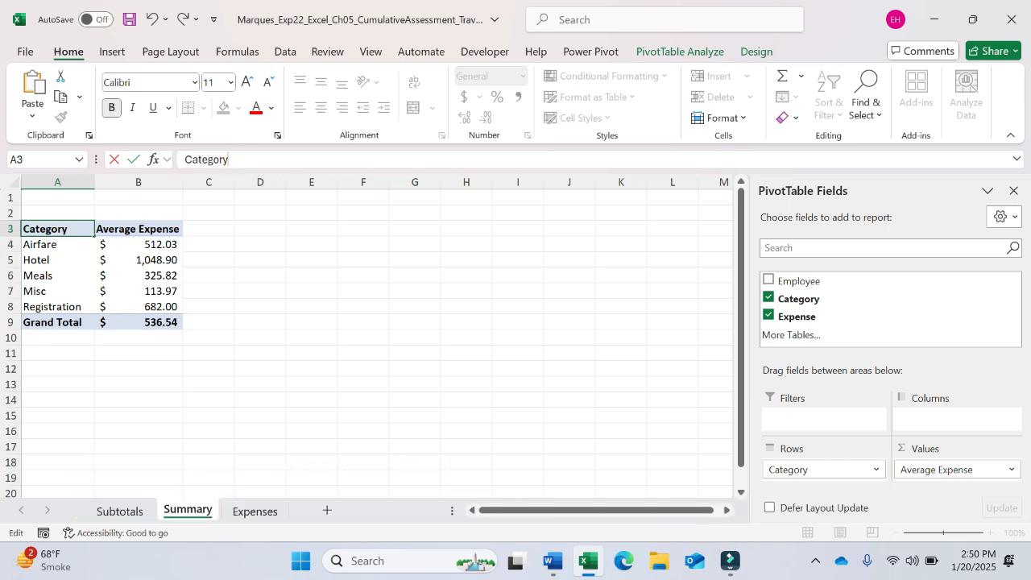
key("Return")
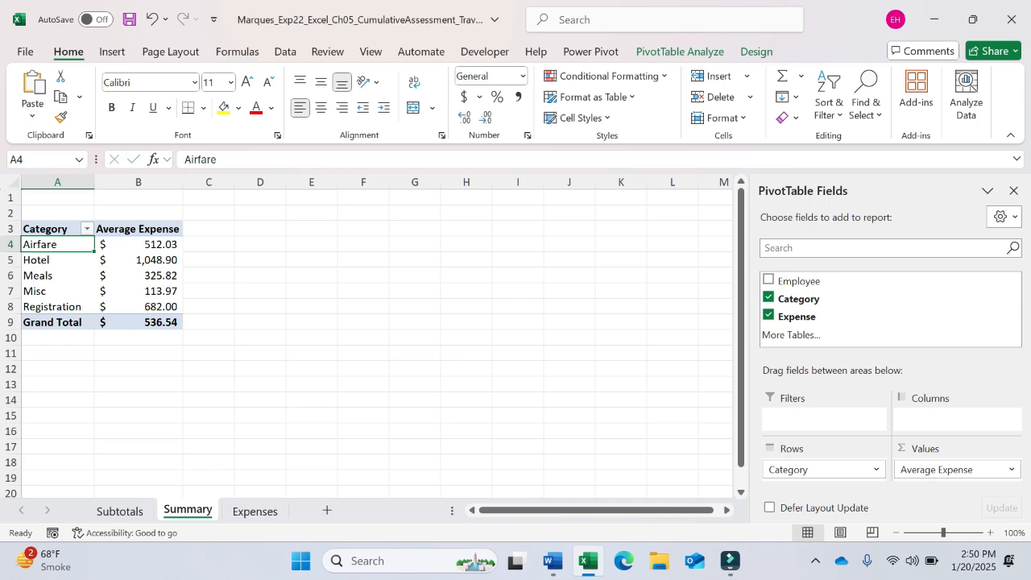
- Recheck the Grand Totals instruction of step 9 in Word and examine the PivotTable analysis options in Excel
left_click(553, 562)
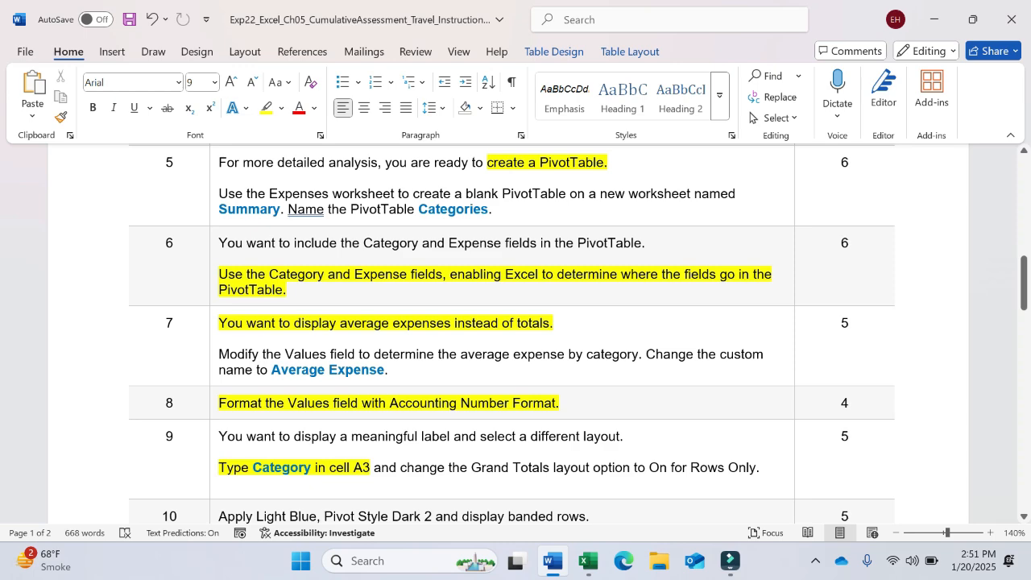
left_click(588, 562)
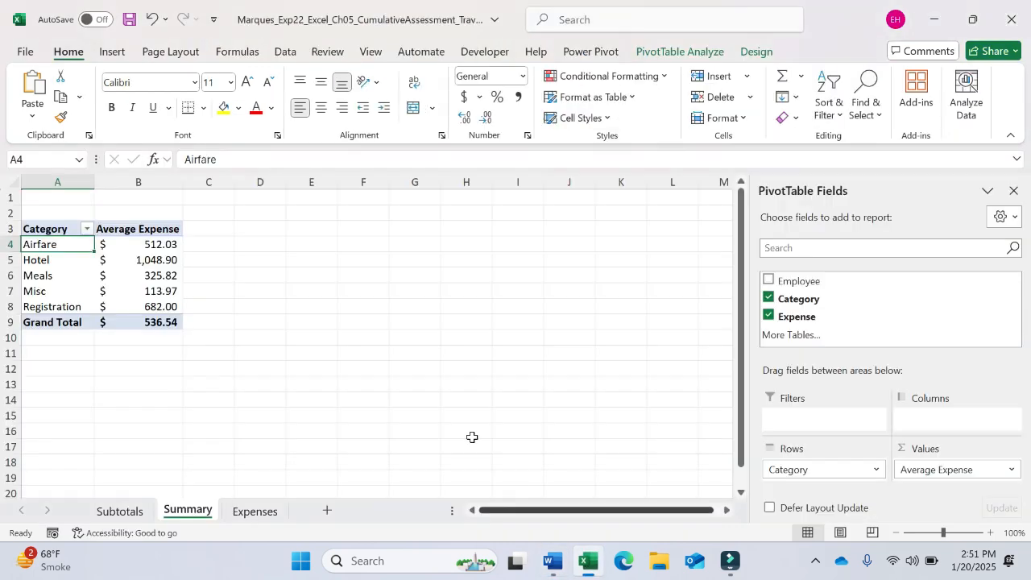
left_click(101, 273)
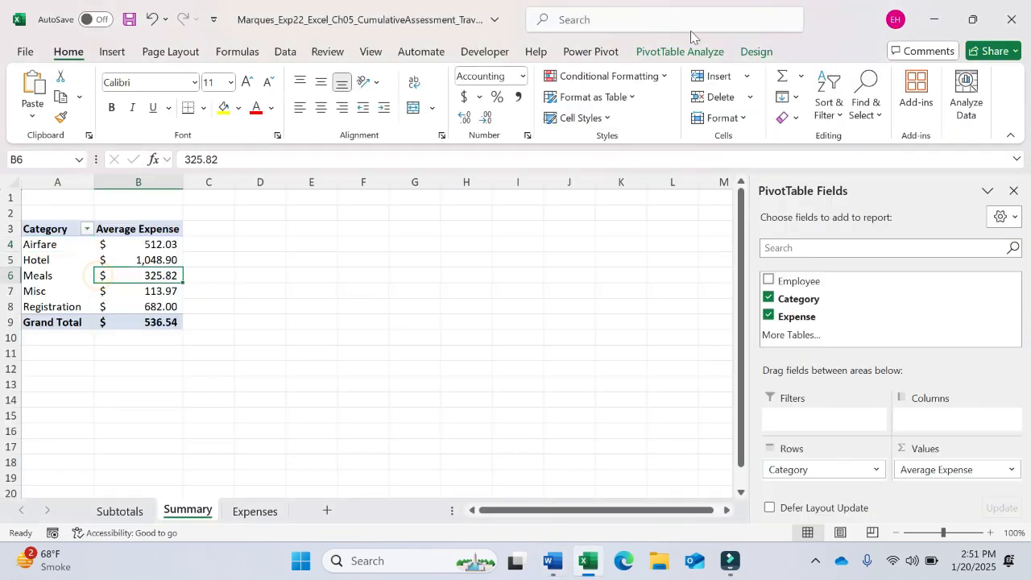
left_click(682, 55)
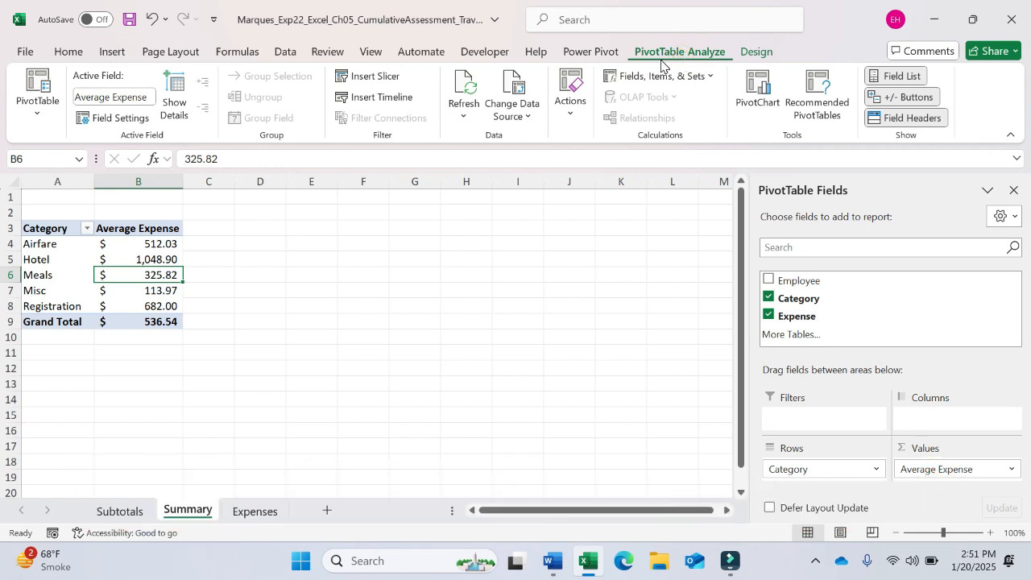
key("Up")
key("alt")
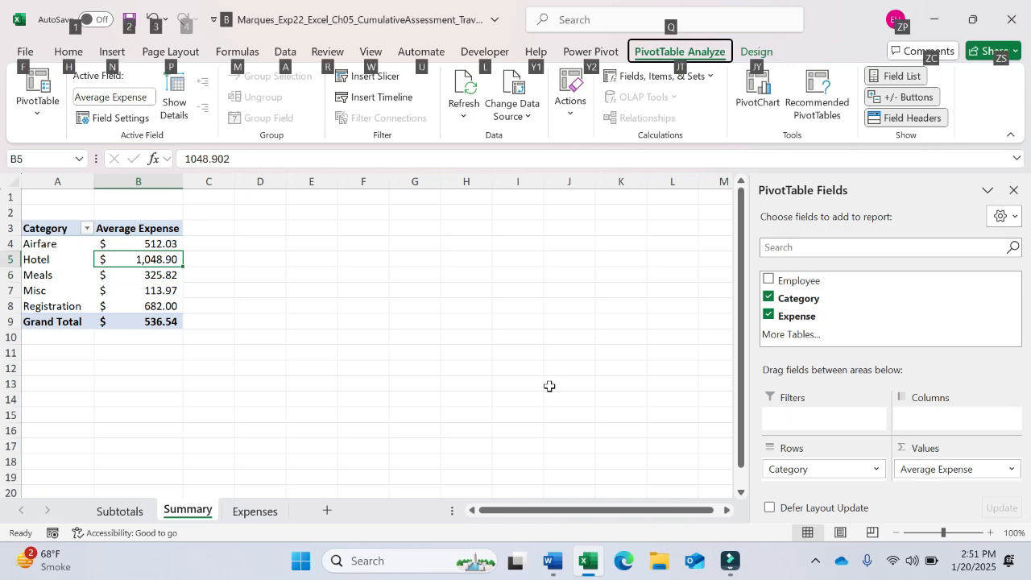
left_click(359, 367)
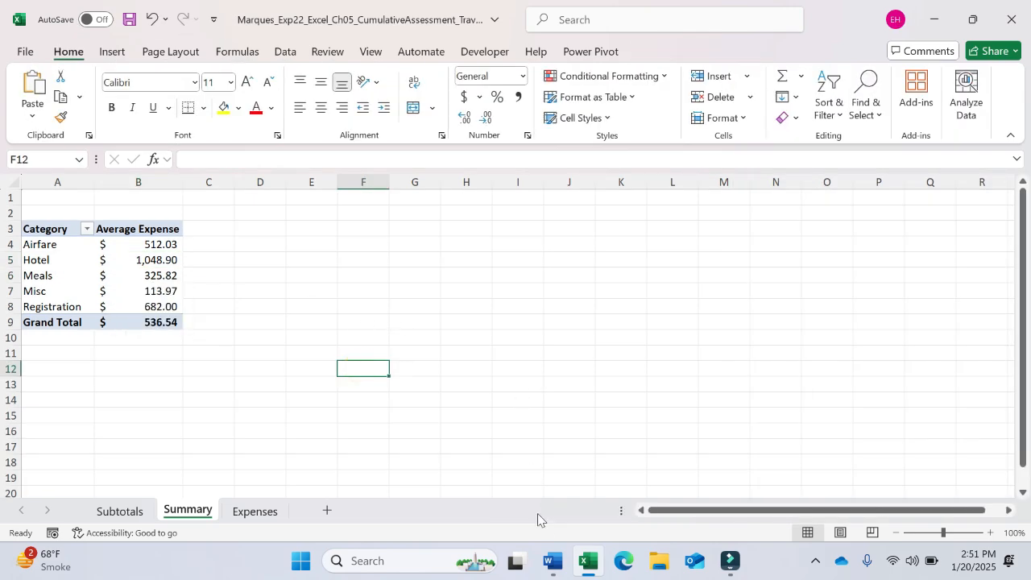
left_click(552, 561)
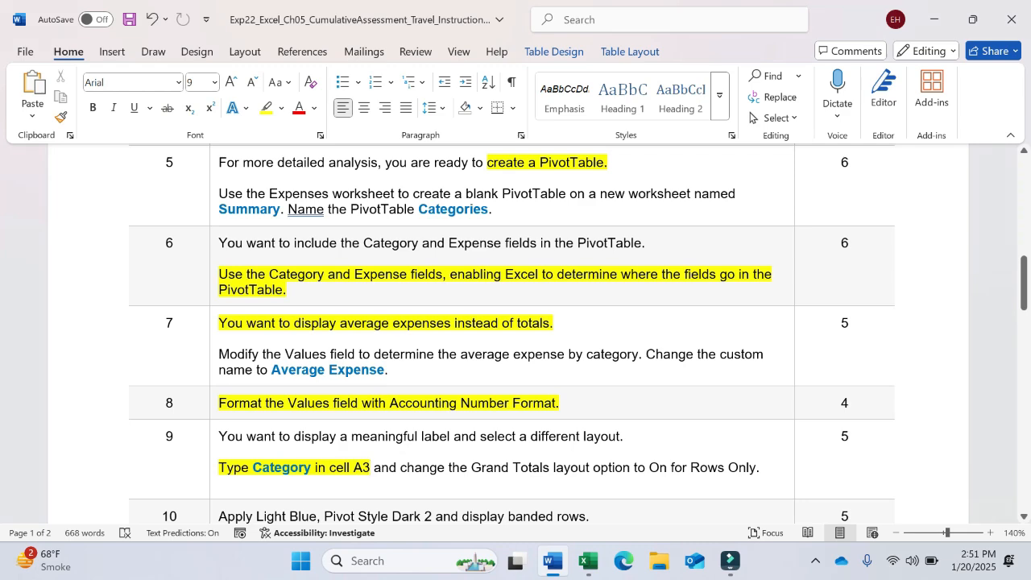
left_click(589, 562)
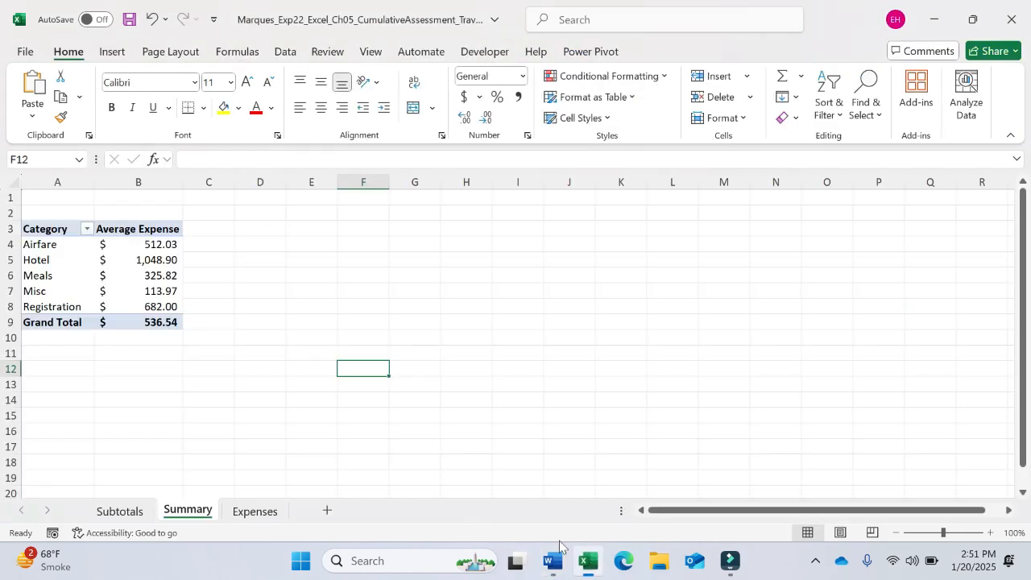
- Set the PivotTable's Grand Totals layout to On for Rows Only in Excel, and switch back to the instructions in Word
left_click(117, 288)
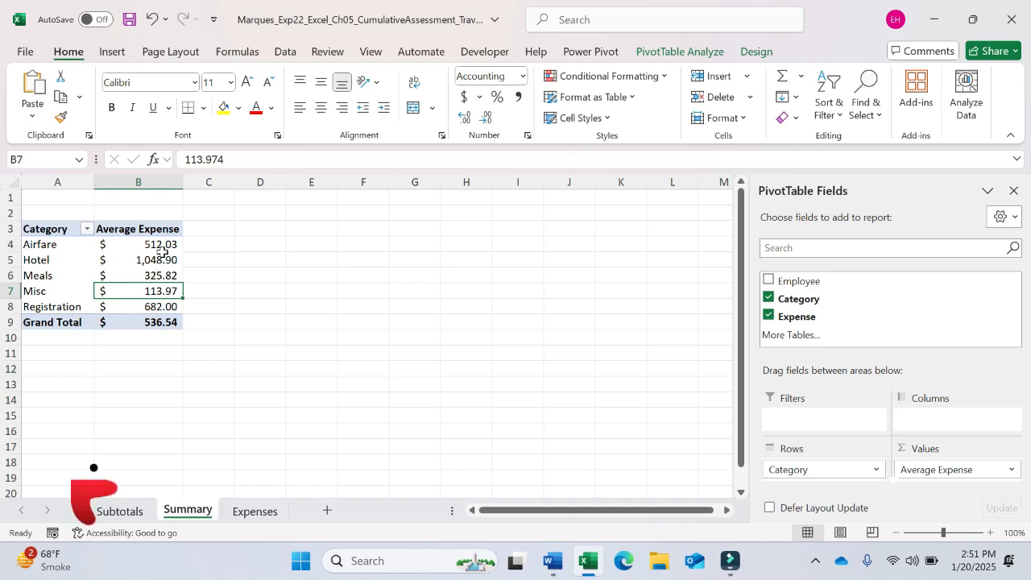
left_click(658, 54)
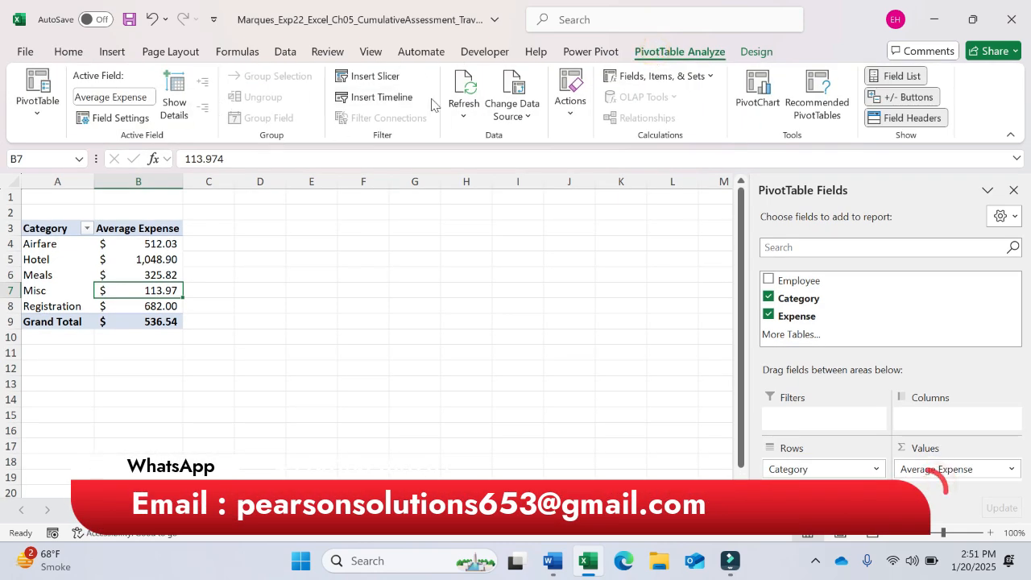
left_click(756, 52)
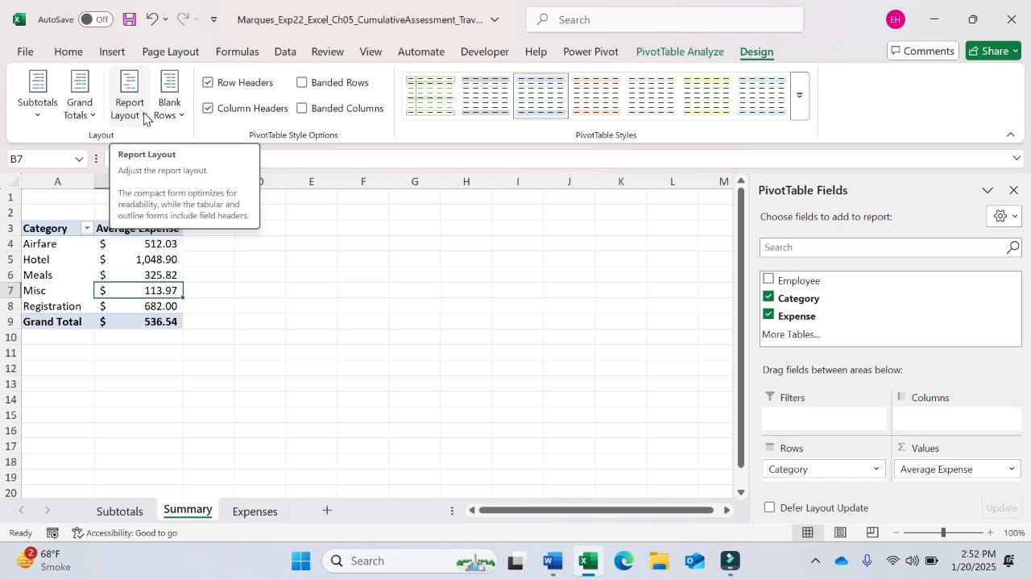
left_click(92, 114)
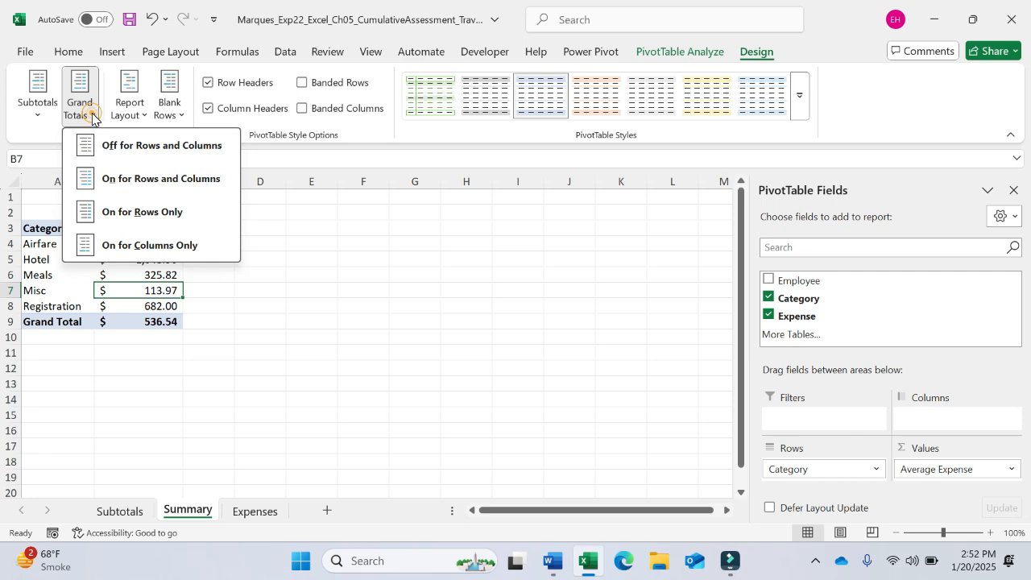
left_click(137, 210)
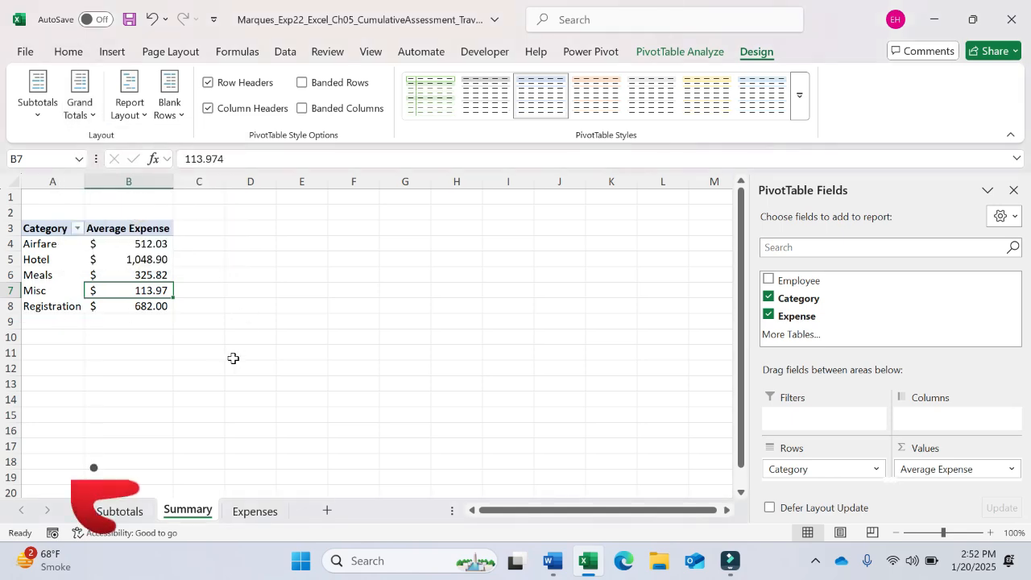
left_click(551, 564)
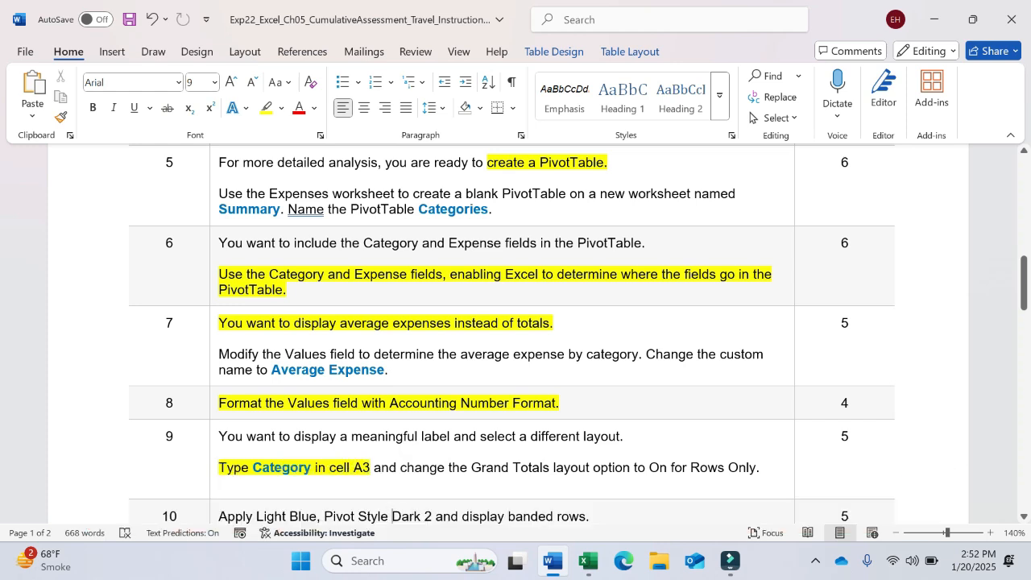
- Highlight the full instruction text of step 9 in yellow, including the Grand Totals layout sentence
left_click_drag(220, 436, 769, 470)
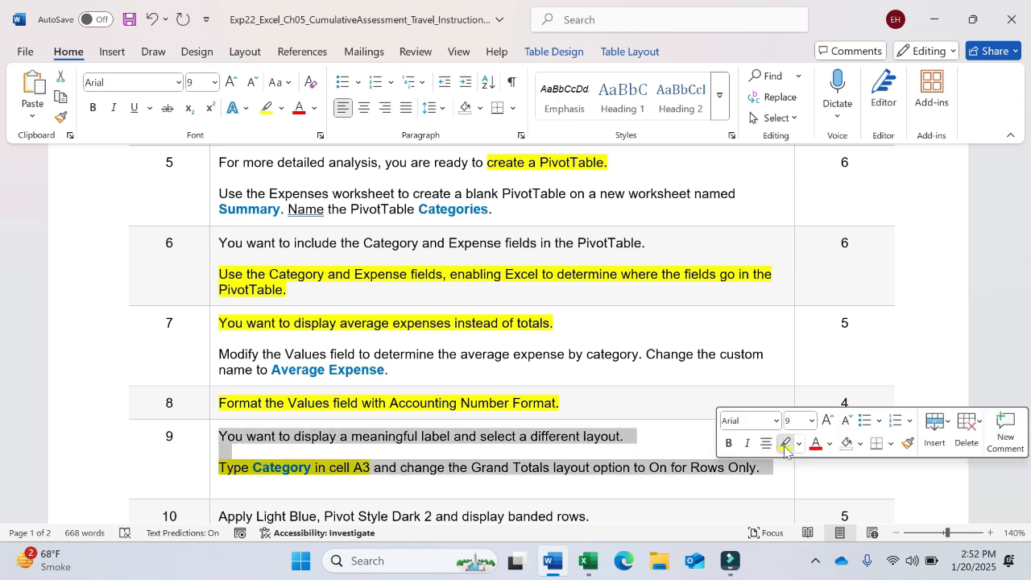
left_click(785, 443)
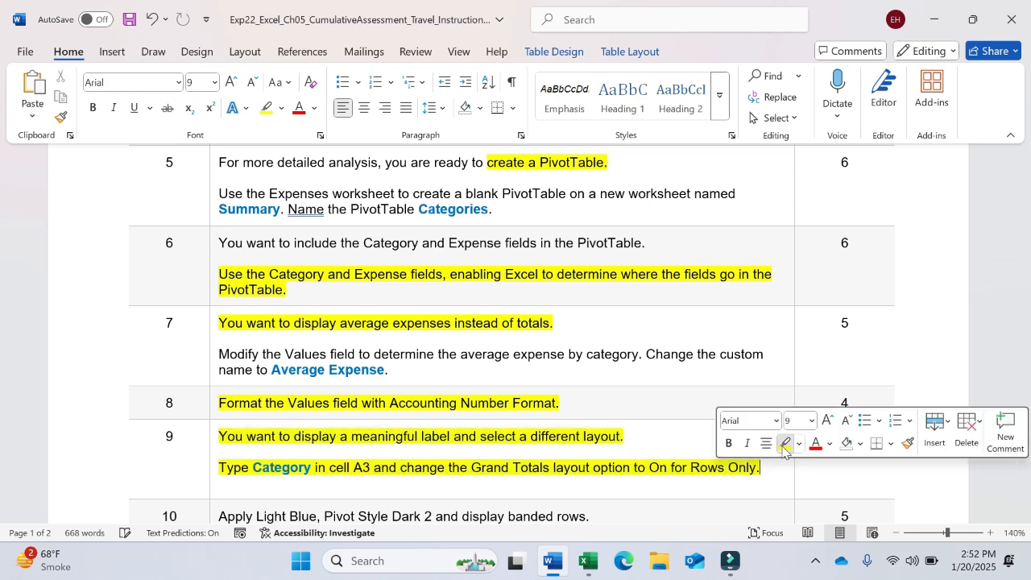
left_click(785, 444)
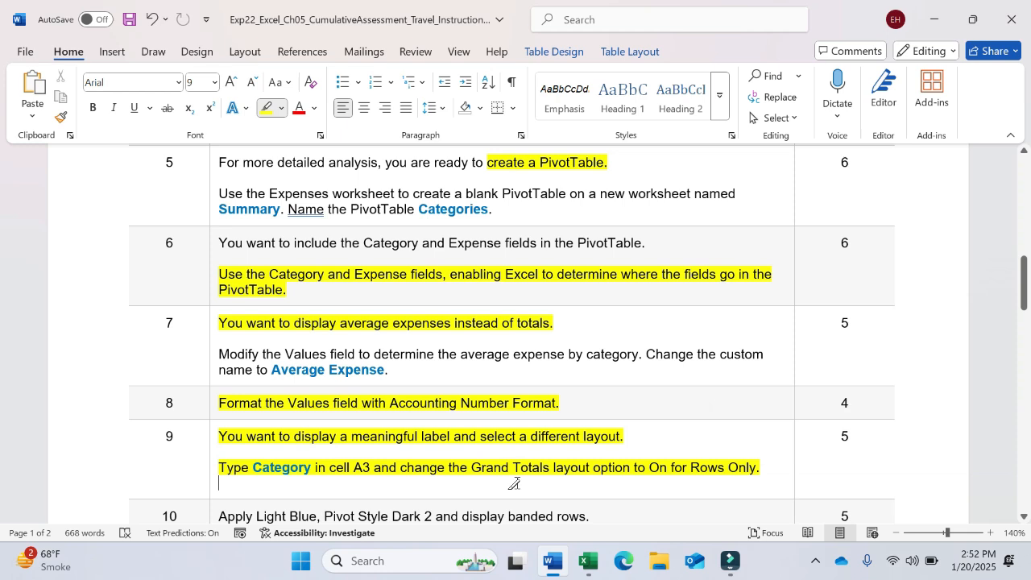
left_click(62, 119)
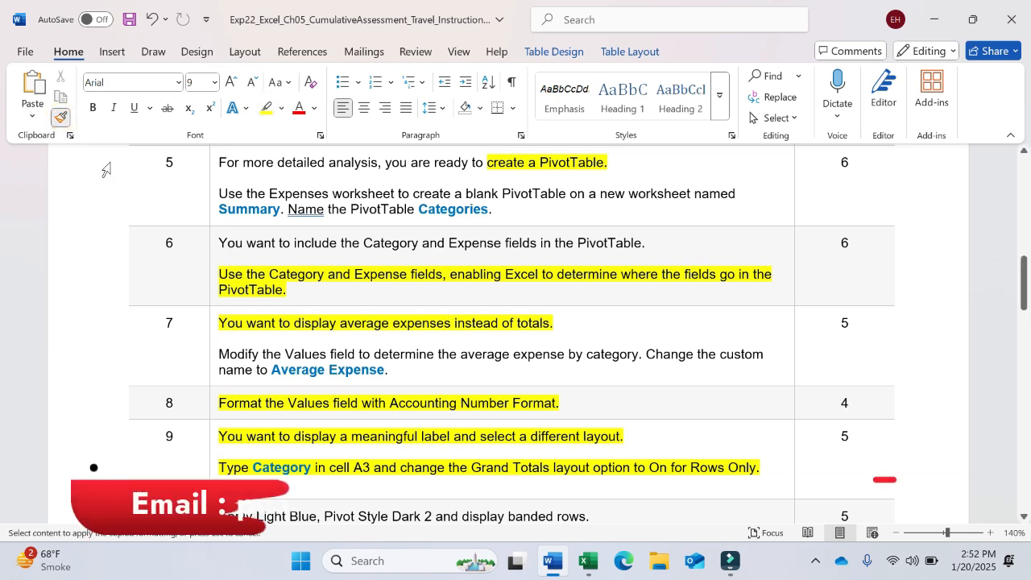
left_click(319, 436)
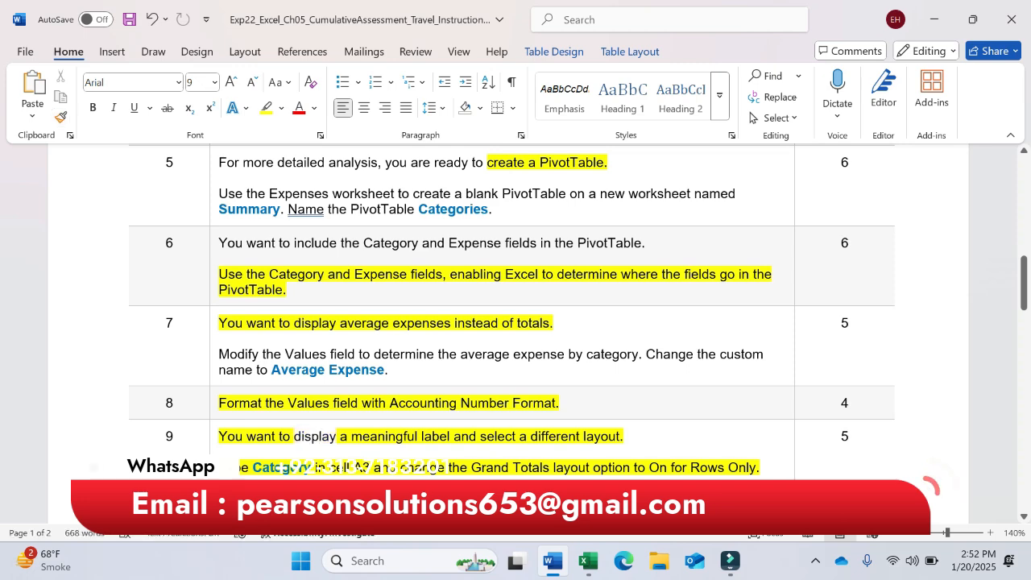
- Highlight step 10's instruction "Apply Light Blue, Pivot Style Dark 2 and display banded rows." in yellow
scroll(93, 467, "down", 5)
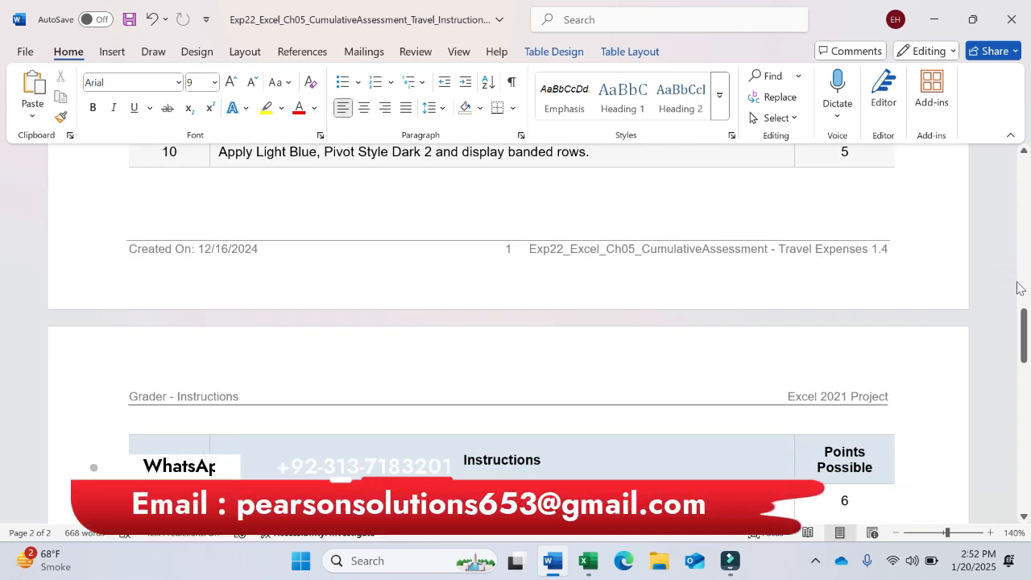
left_click_drag(1025, 321, 1025, 305)
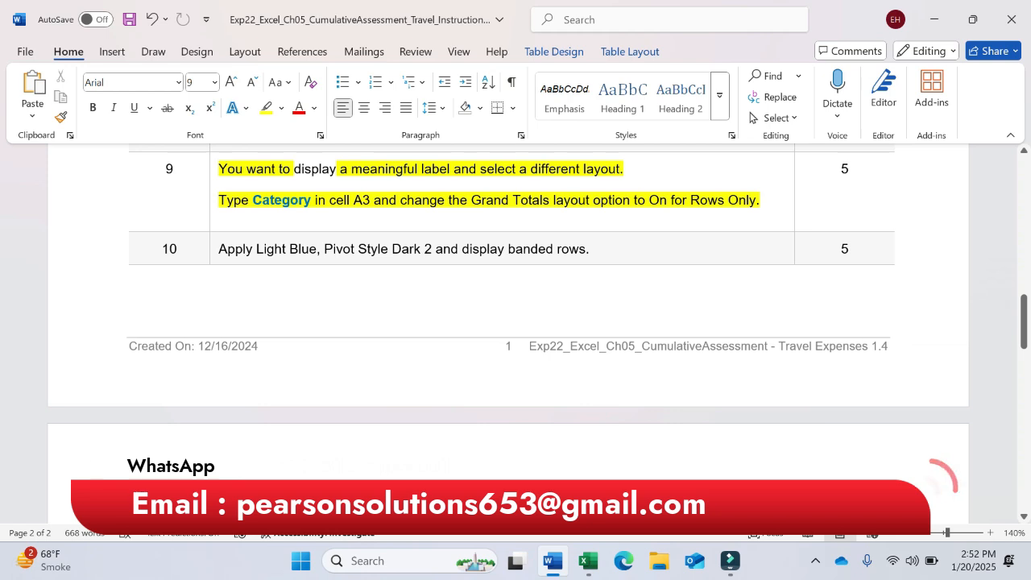
left_click_drag(220, 249, 601, 261)
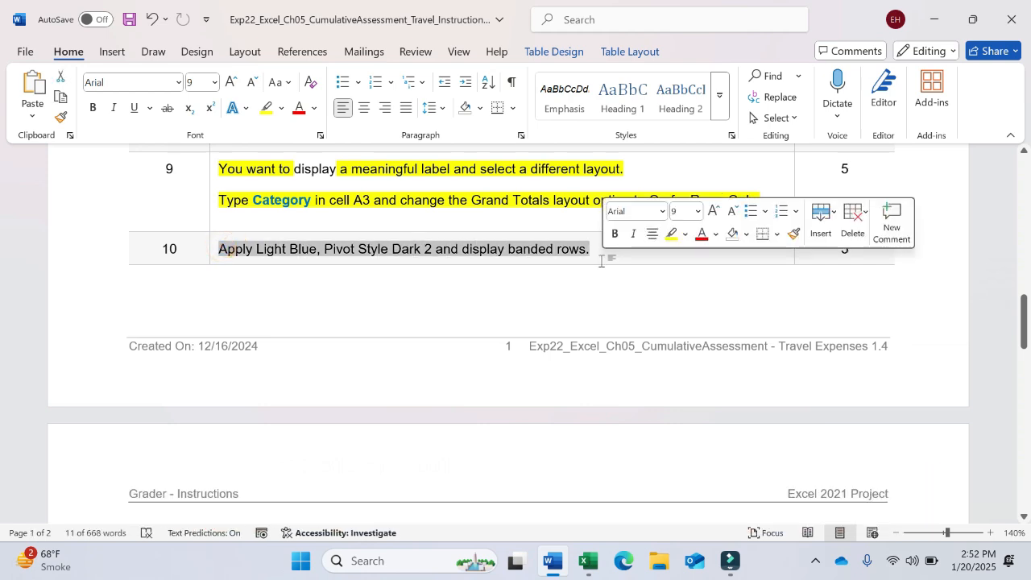
left_click(666, 236)
left_click(489, 249)
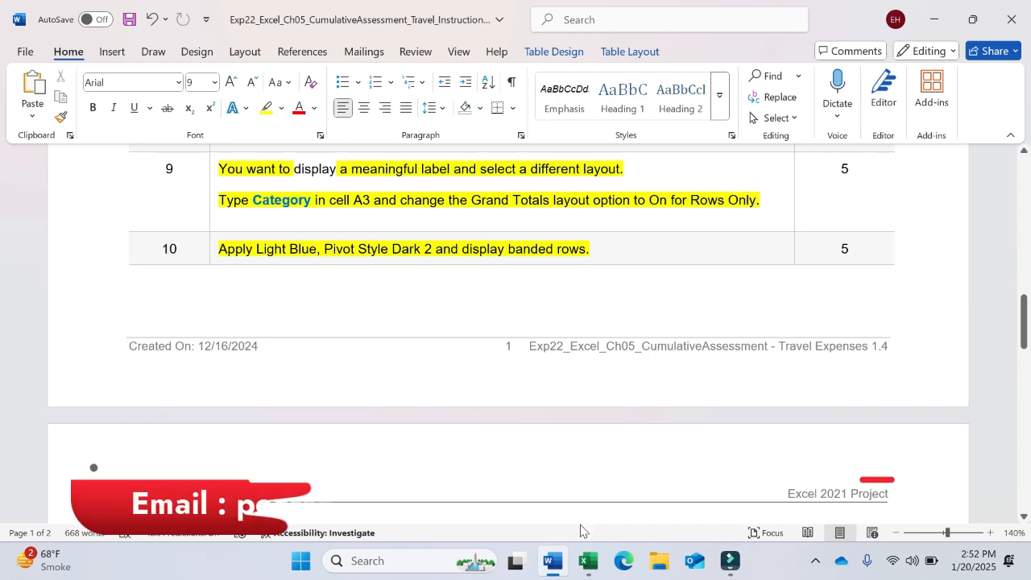
- Switch to Excel and apply the Light Blue, Pivot Style Dark 2 style to the Categories PivotTable on the Summary sheet
mouse_move(587, 560)
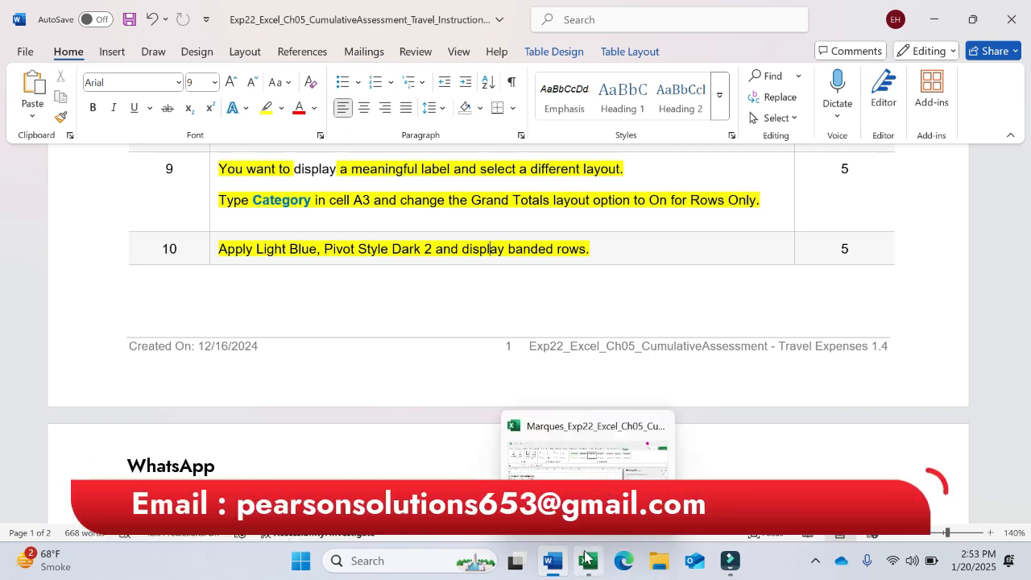
left_click(587, 559)
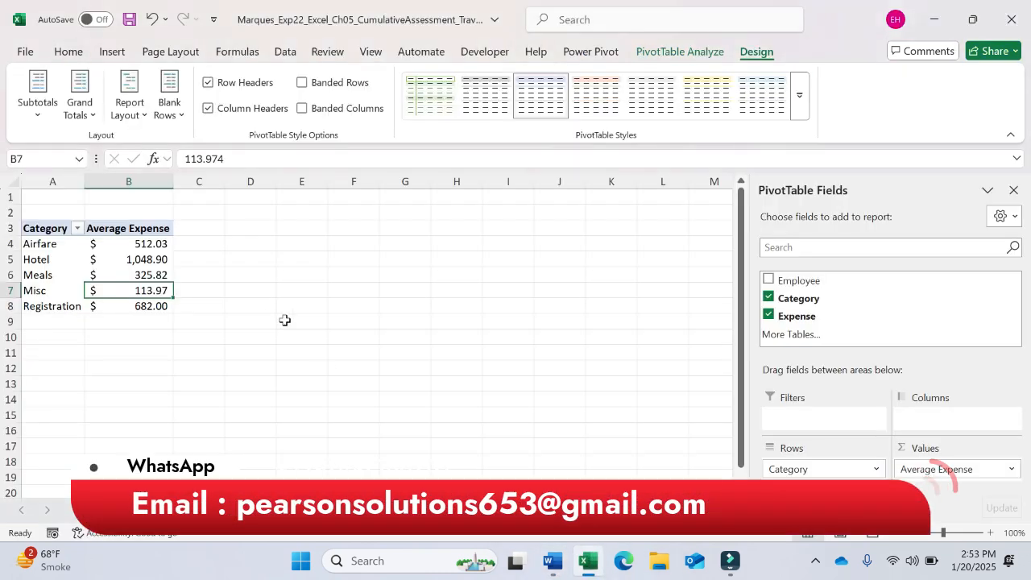
left_click(137, 269)
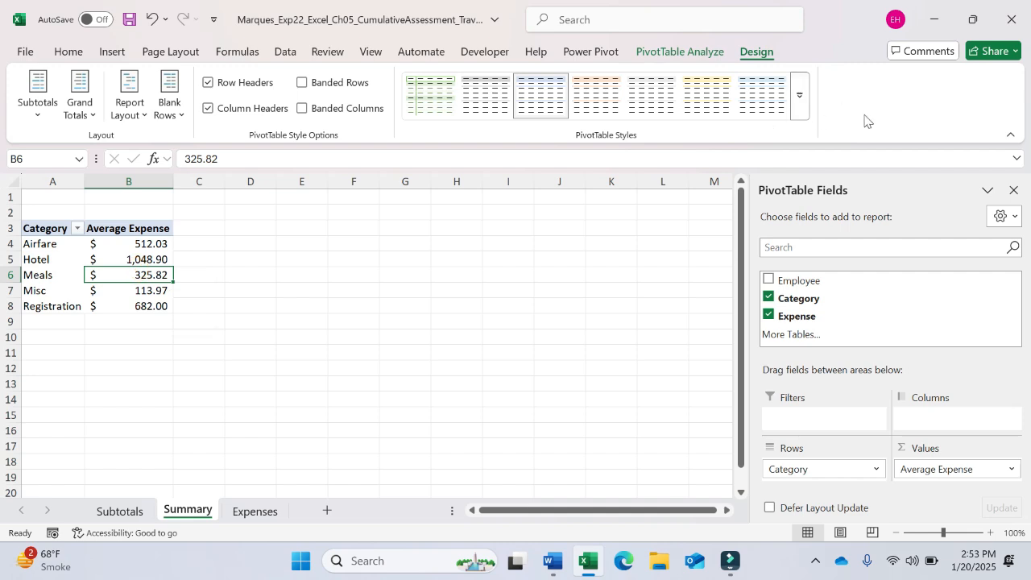
left_click(802, 105)
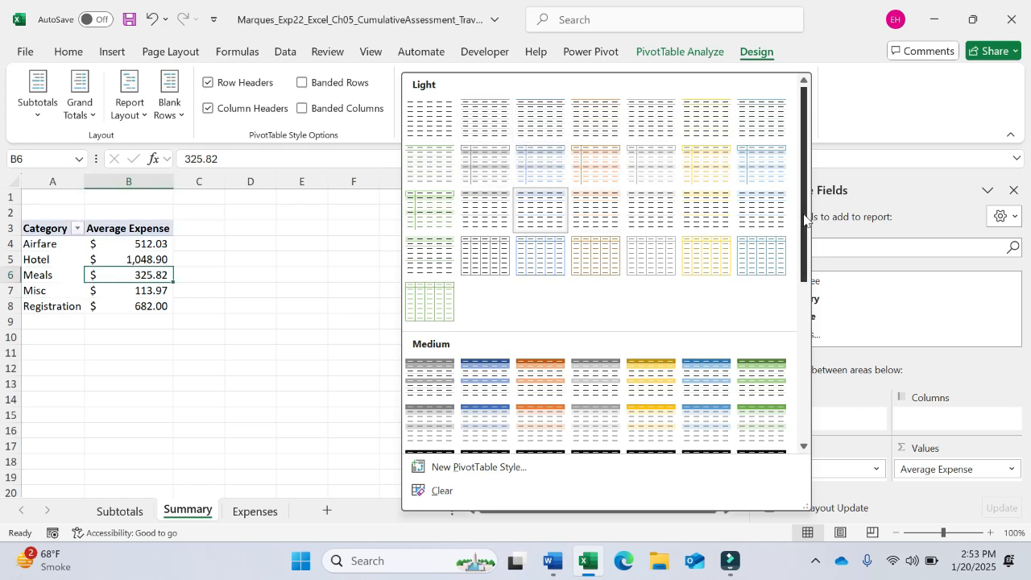
left_click_drag(806, 218, 780, 356)
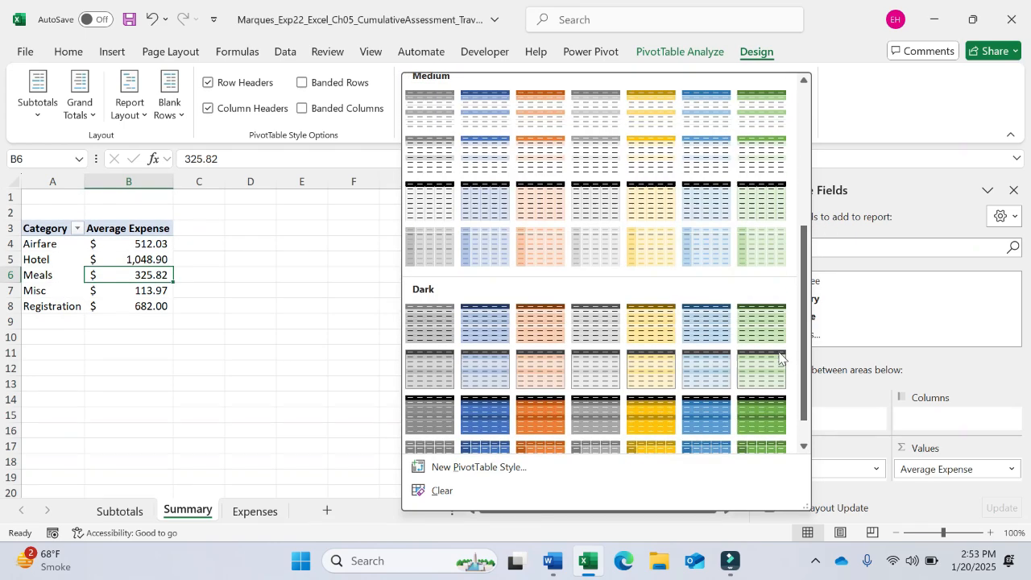
left_click(479, 323)
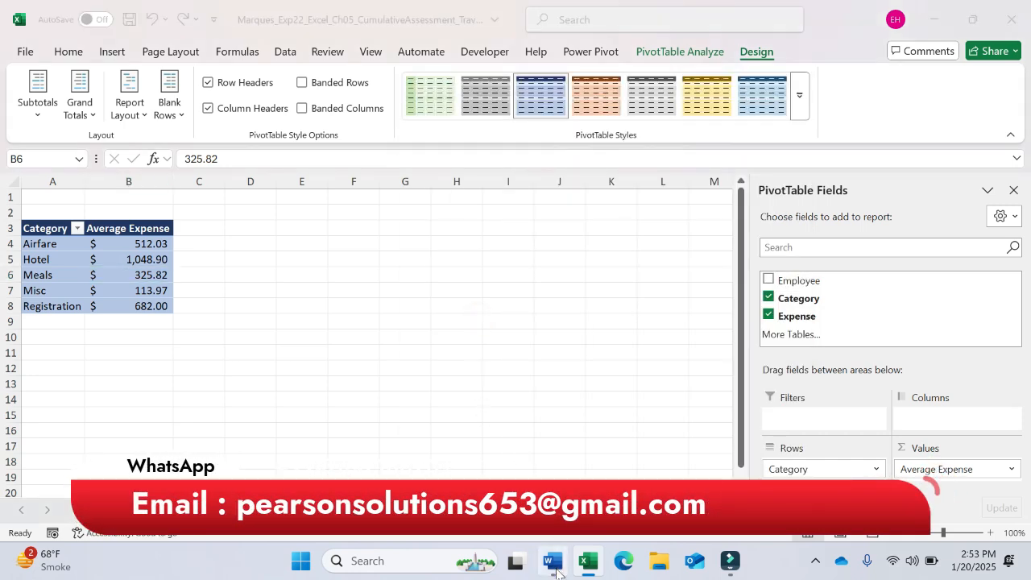
- Recheck step 10 in Word, and turn on banded rows for the Categories PivotTable in Excel
left_click(552, 564)
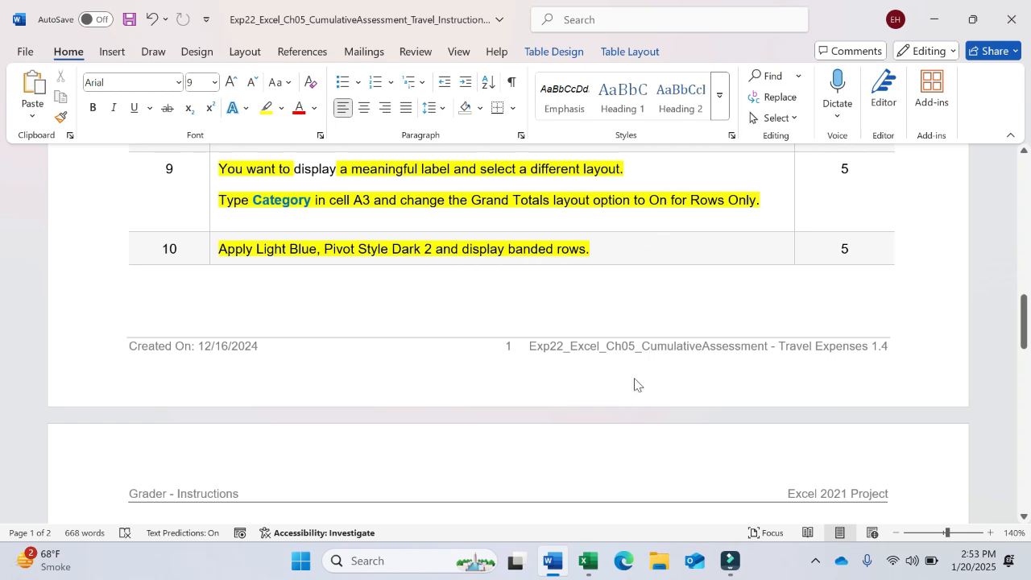
left_click(588, 562)
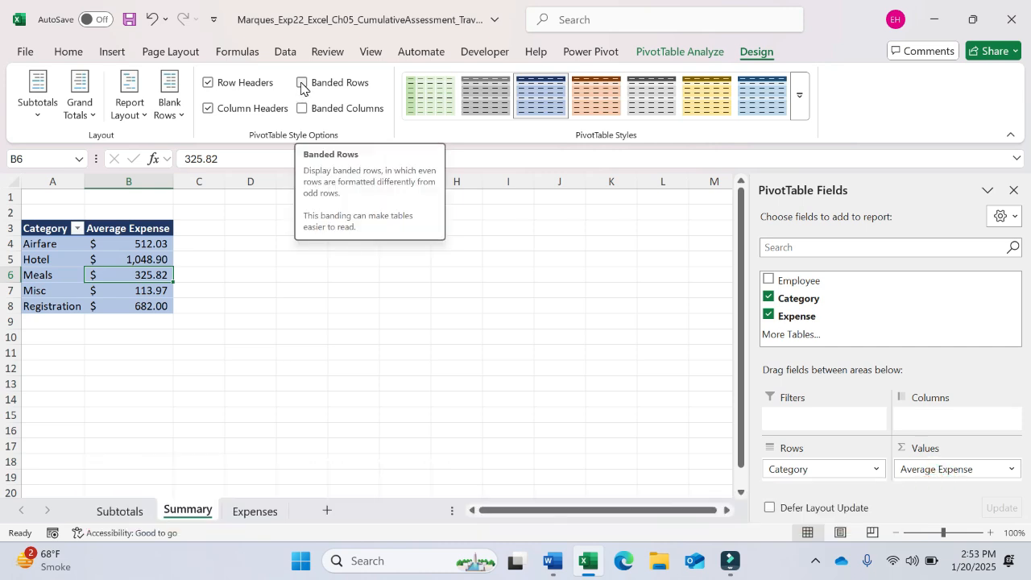
left_click(302, 84)
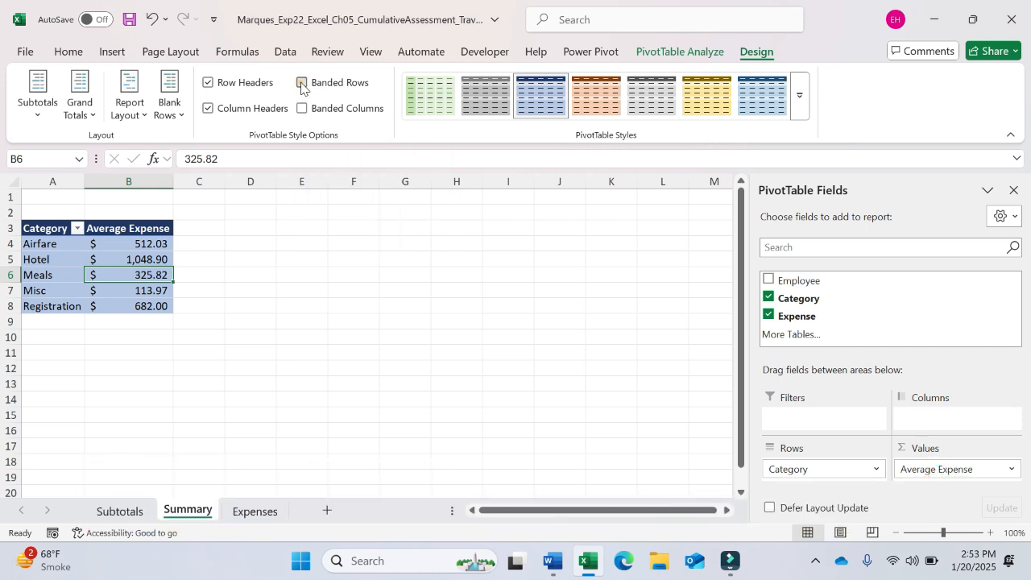
left_click(226, 251)
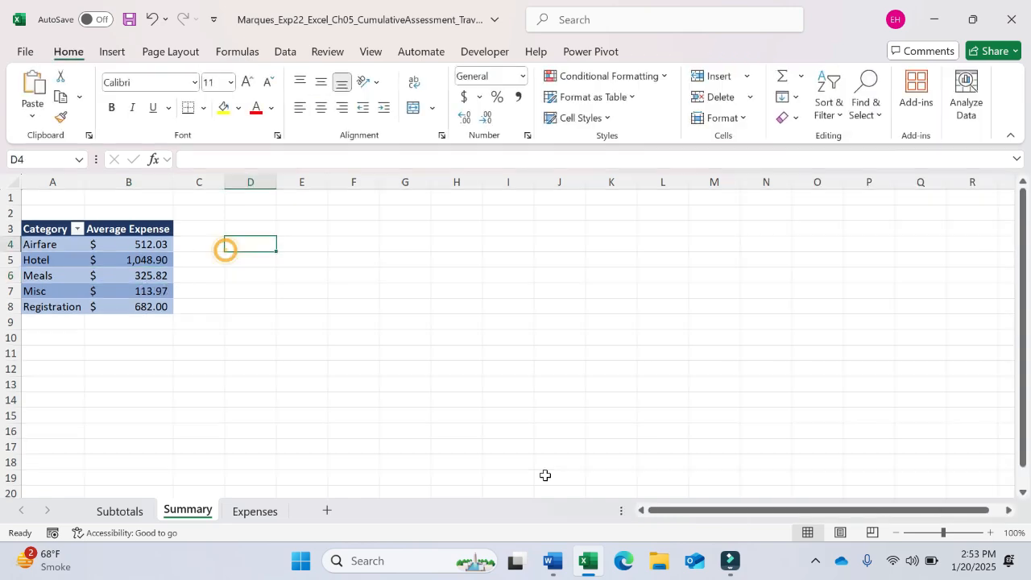
- Switch to Word, read step 11 on the second page, and highlight "Insert a slicer for the Employee field" in yellow
mouse_move(546, 567)
left_click(551, 475)
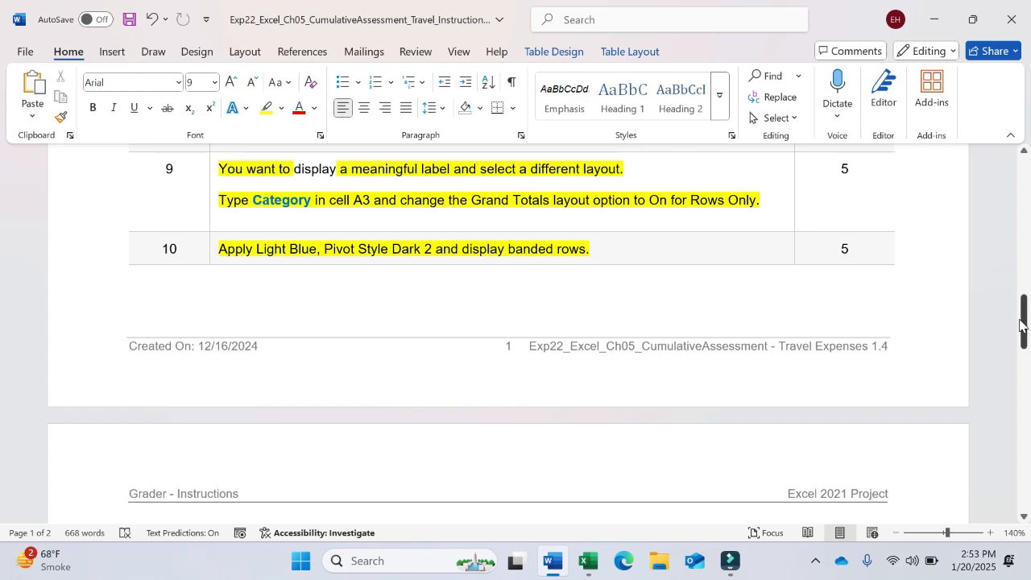
left_click_drag(1020, 325, 1030, 378)
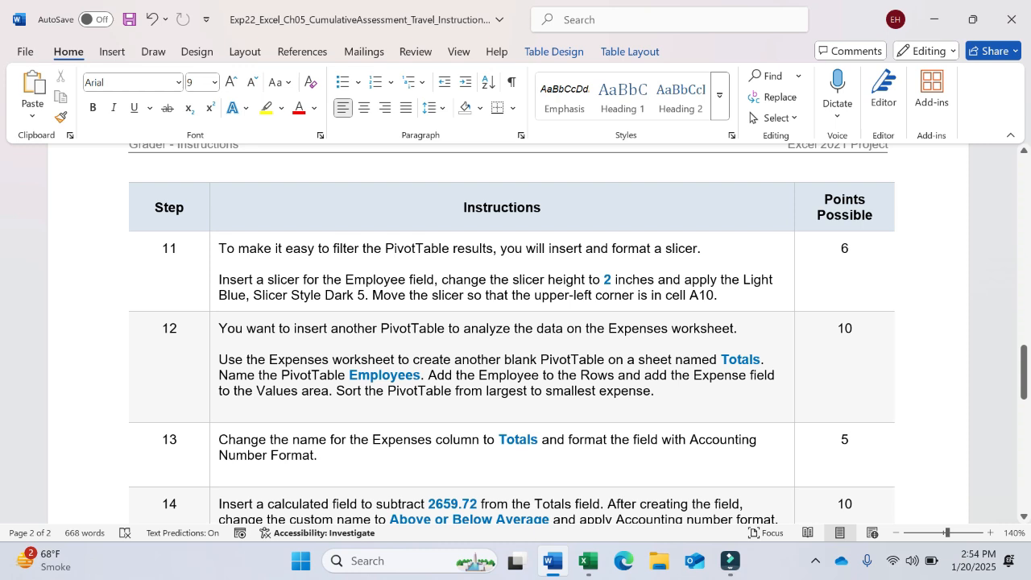
left_click(214, 287)
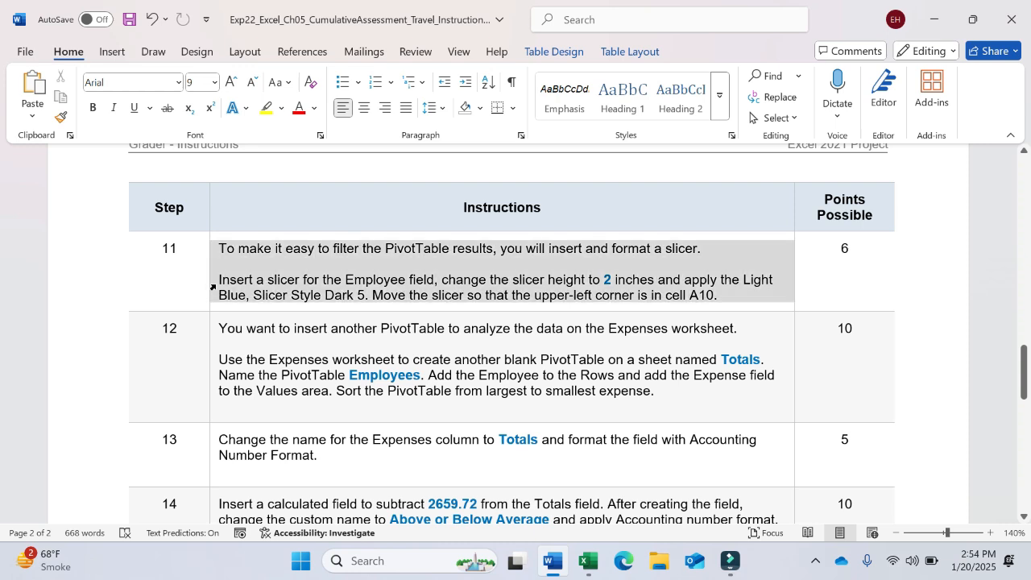
left_click(219, 280)
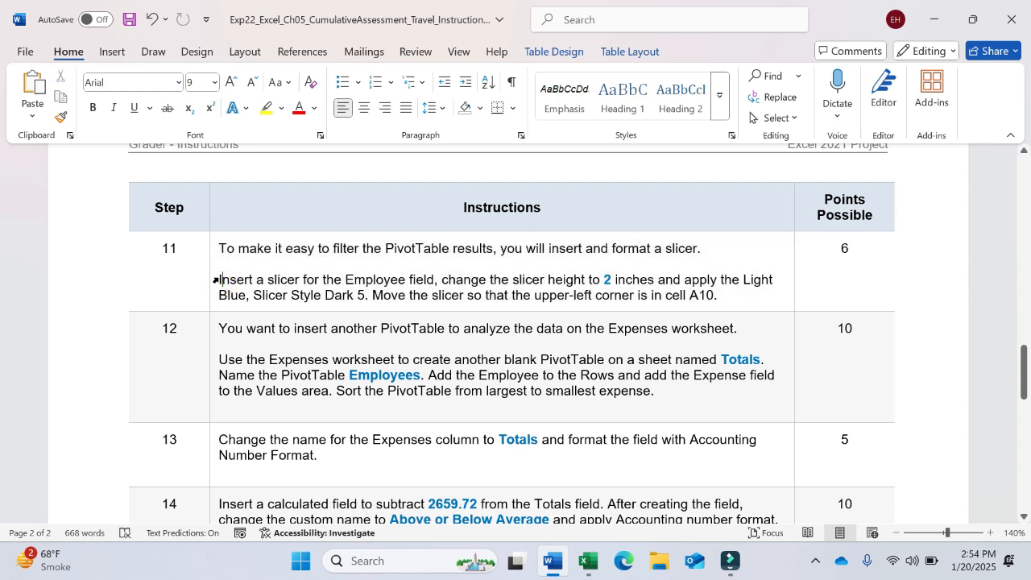
left_click_drag(219, 281, 435, 282)
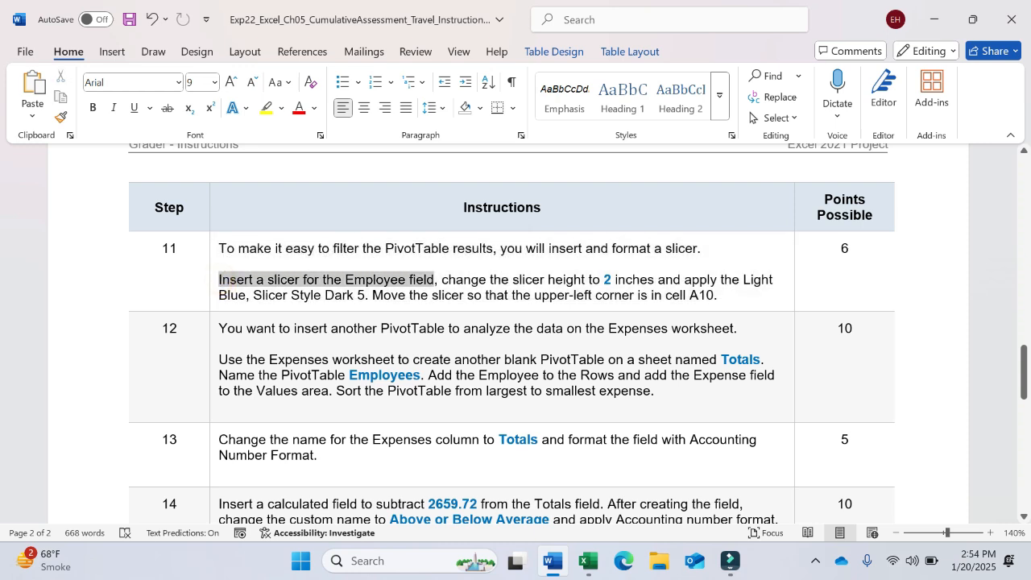
left_click(500, 249)
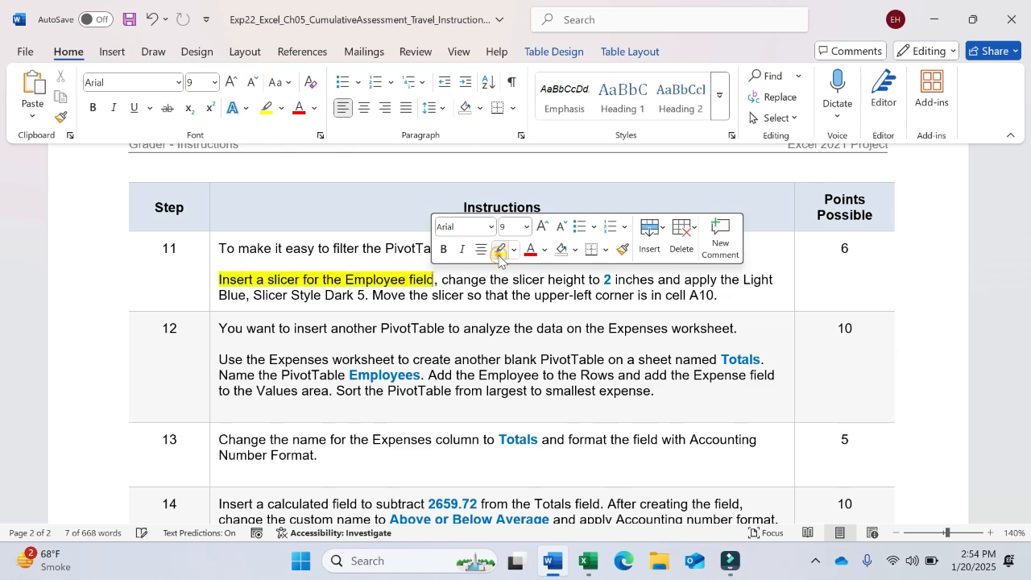
- Return to Excel and insert a slicer for the Employee field of the Categories PivotTable, checking the field against step 11 in Word
left_click(591, 562)
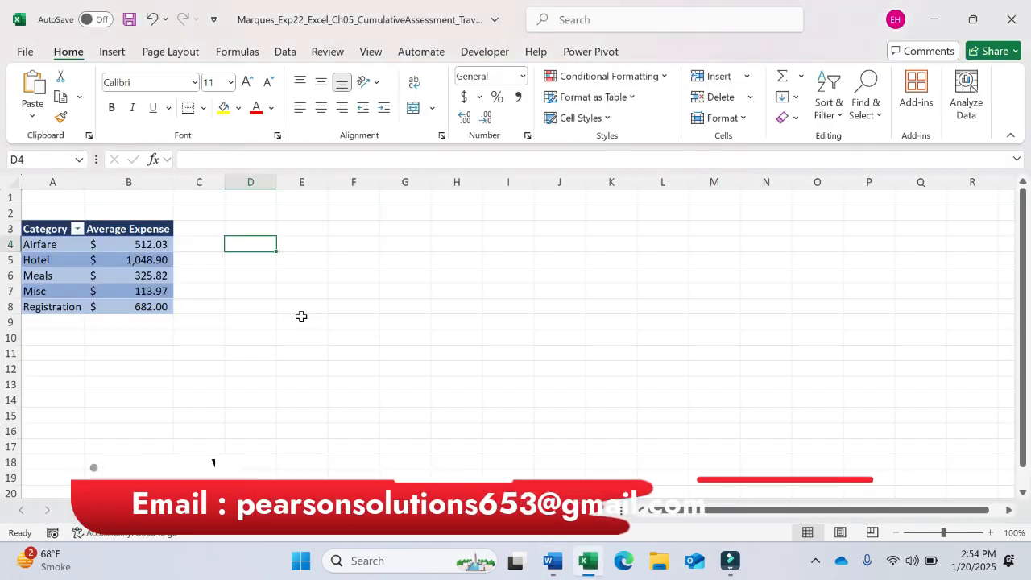
left_click(112, 275)
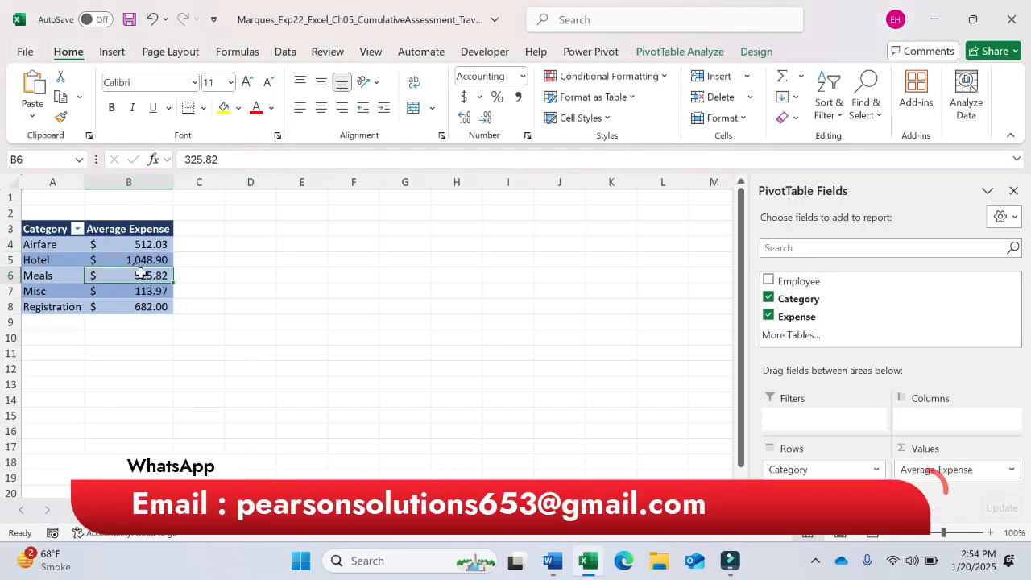
left_click(113, 51)
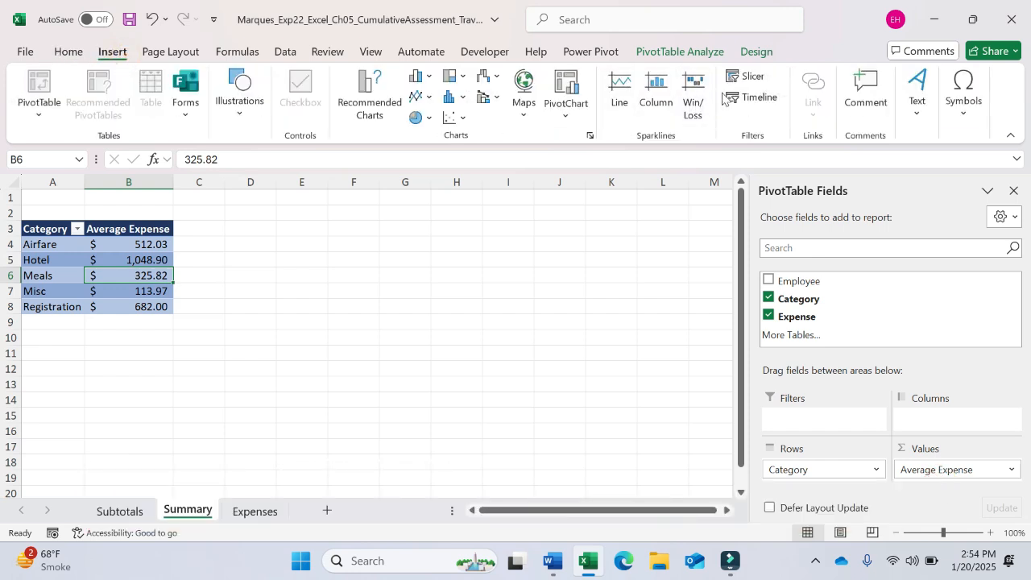
left_click(745, 80)
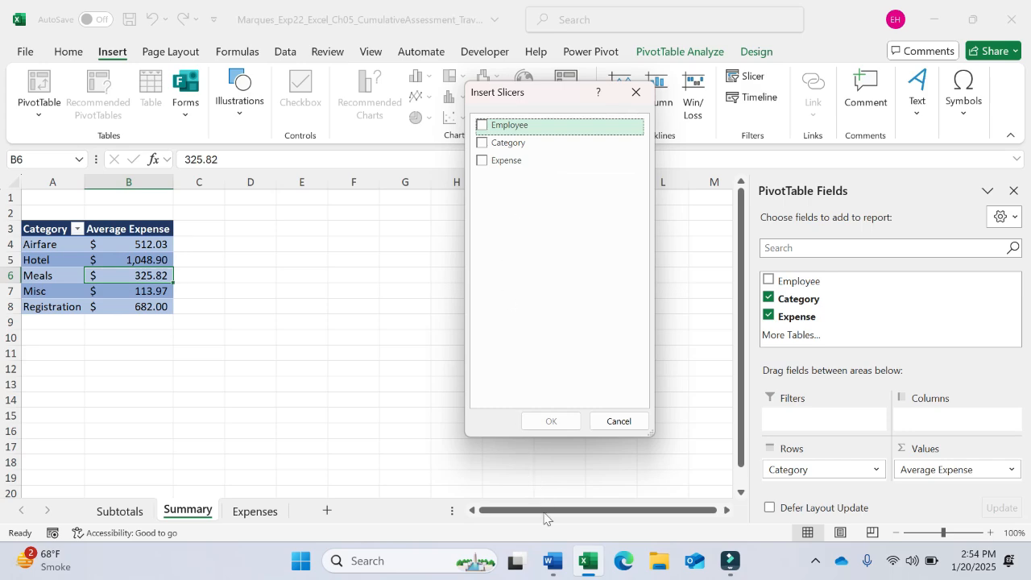
left_click(550, 557)
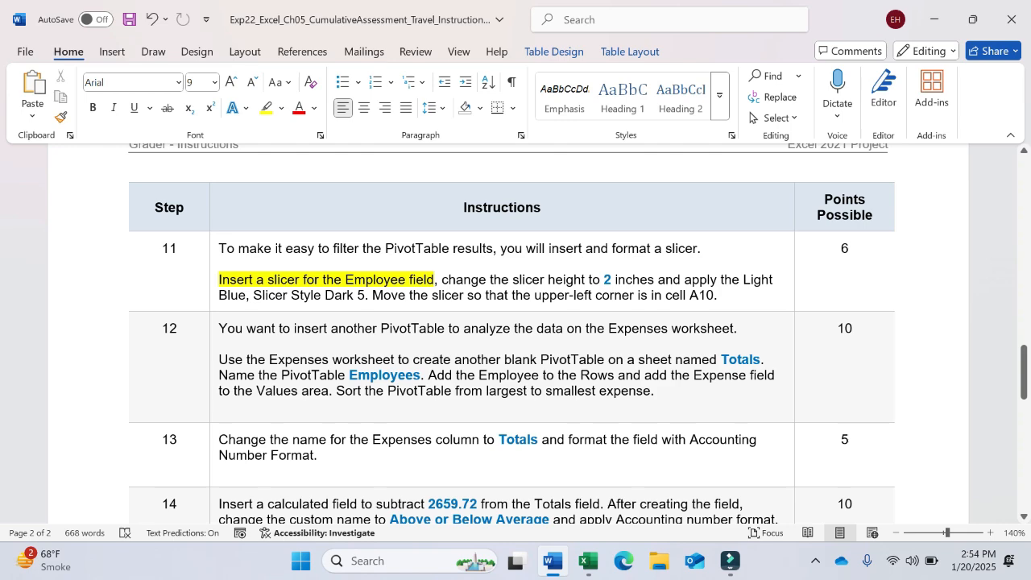
left_click(589, 561)
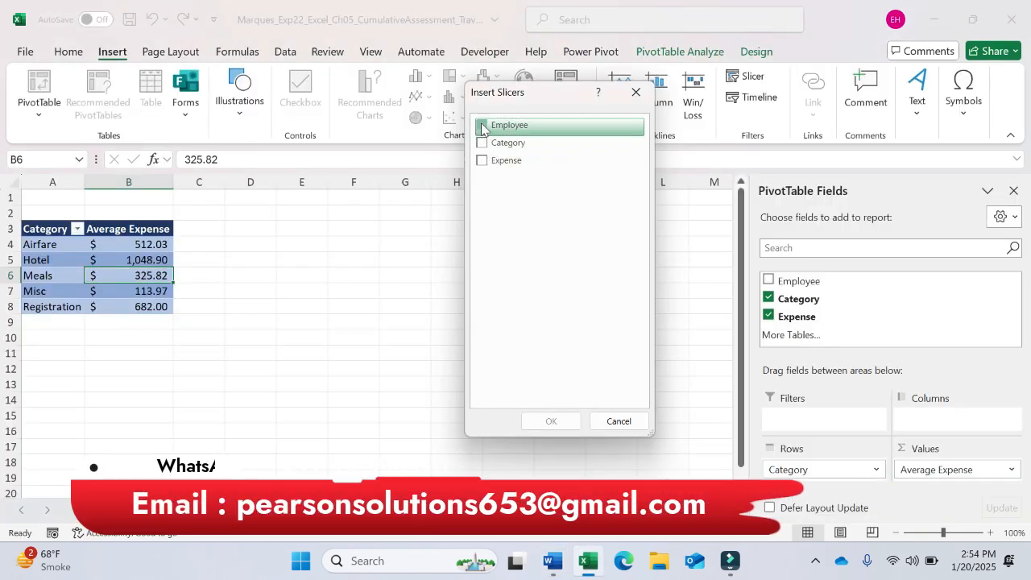
left_click(482, 125)
left_click(550, 421)
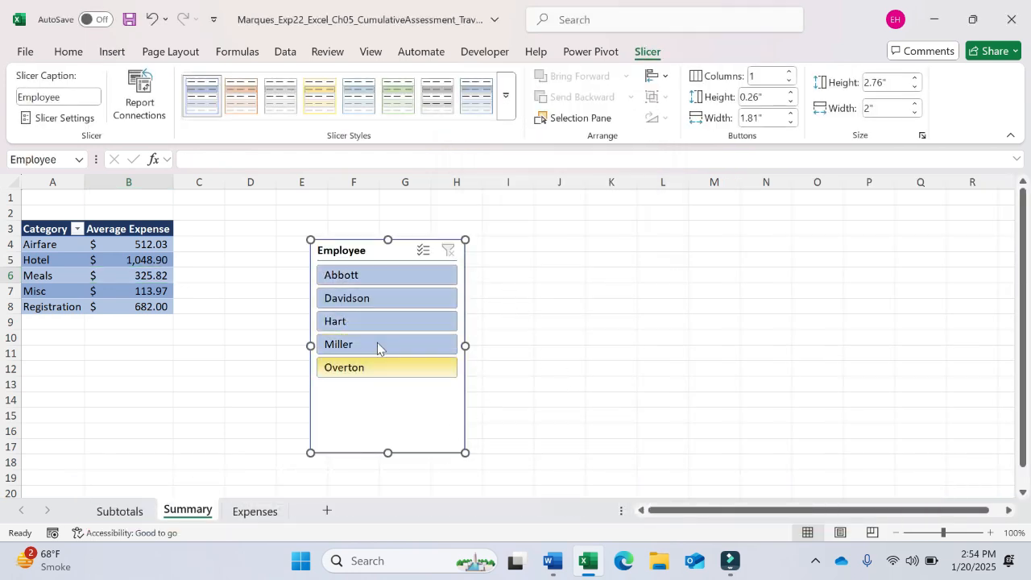
- Switch to Word and highlight step 11's text from "change the slicer height" through "Slicer Style Dark 5." in bright green
left_click(552, 561)
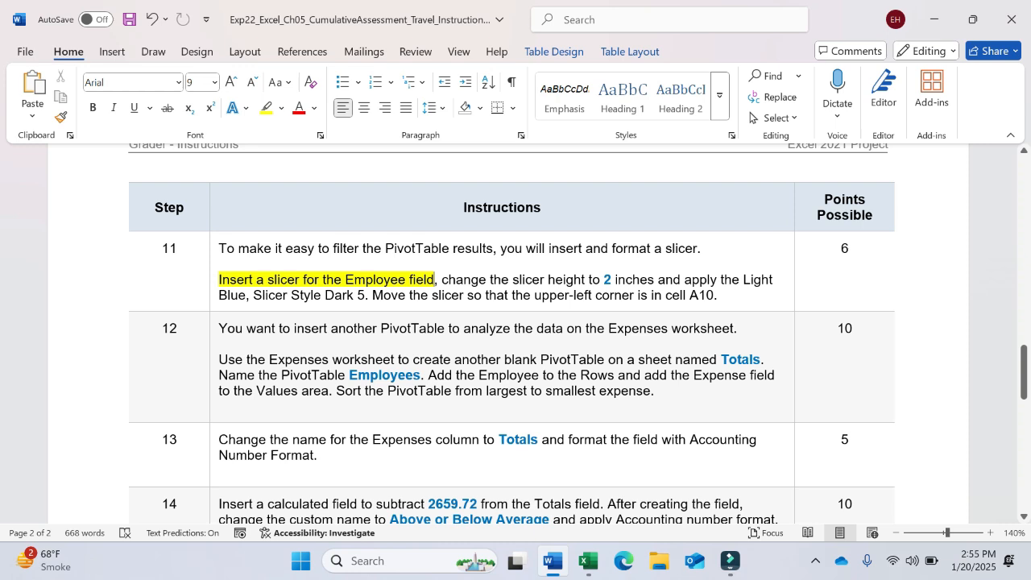
left_click(445, 277)
left_click_drag(445, 280, 369, 298)
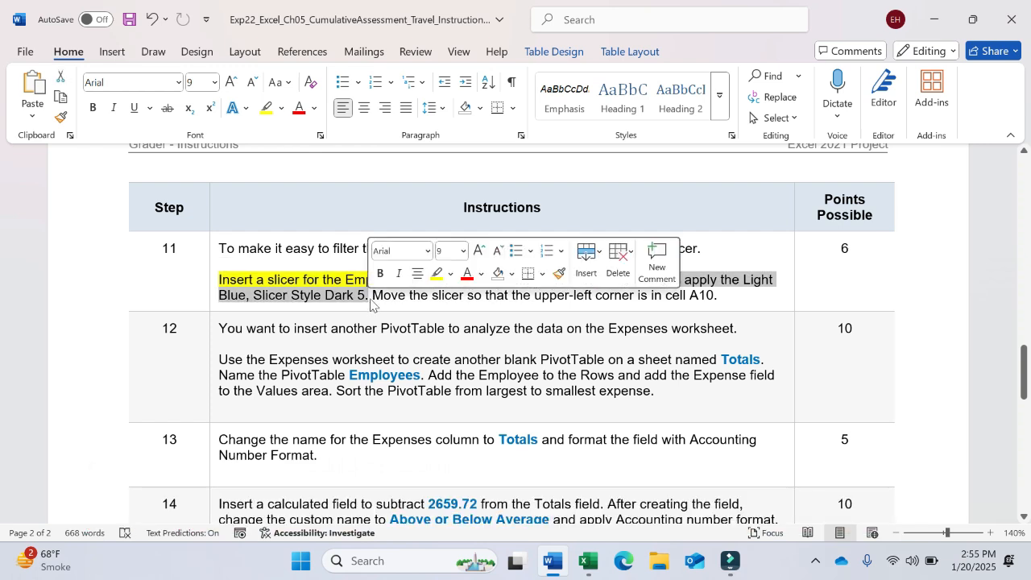
left_click(451, 274)
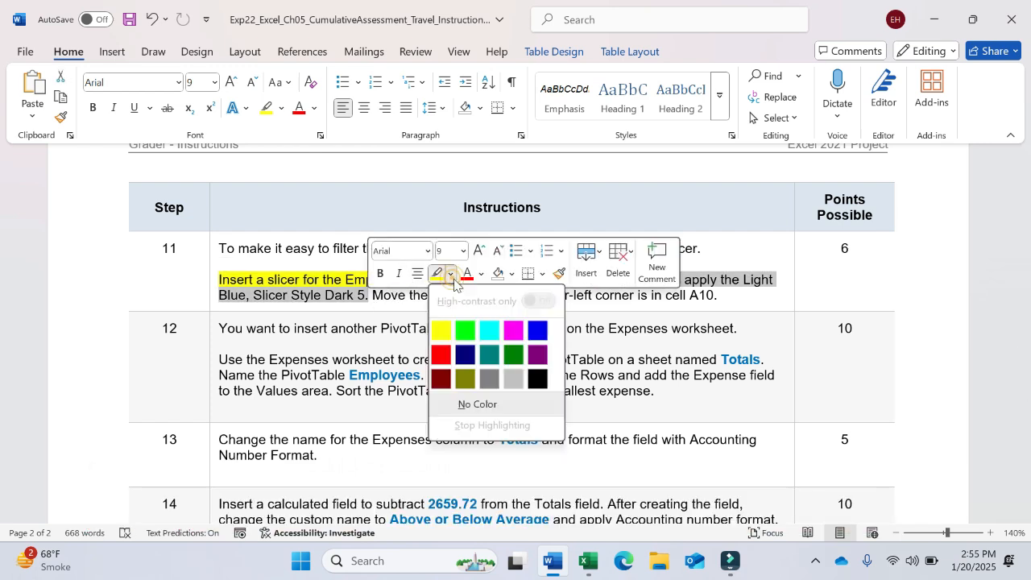
left_click(467, 328)
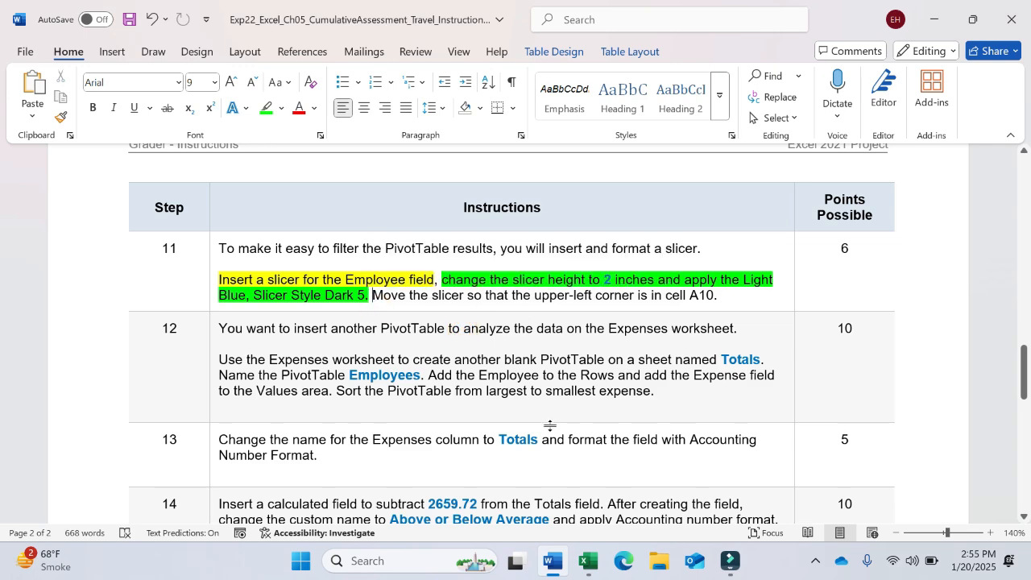
- Return to Excel and set the overall height of the Employee slicer to 2 inches
left_click(588, 561)
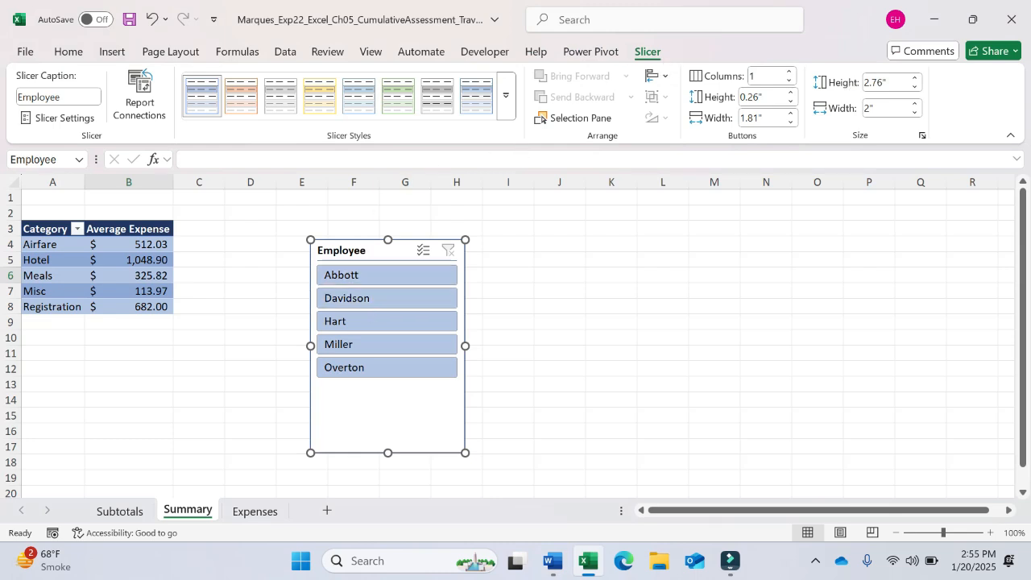
left_click(915, 90)
left_click(915, 90)
left_click(915, 89)
left_click(916, 90)
left_click(916, 90)
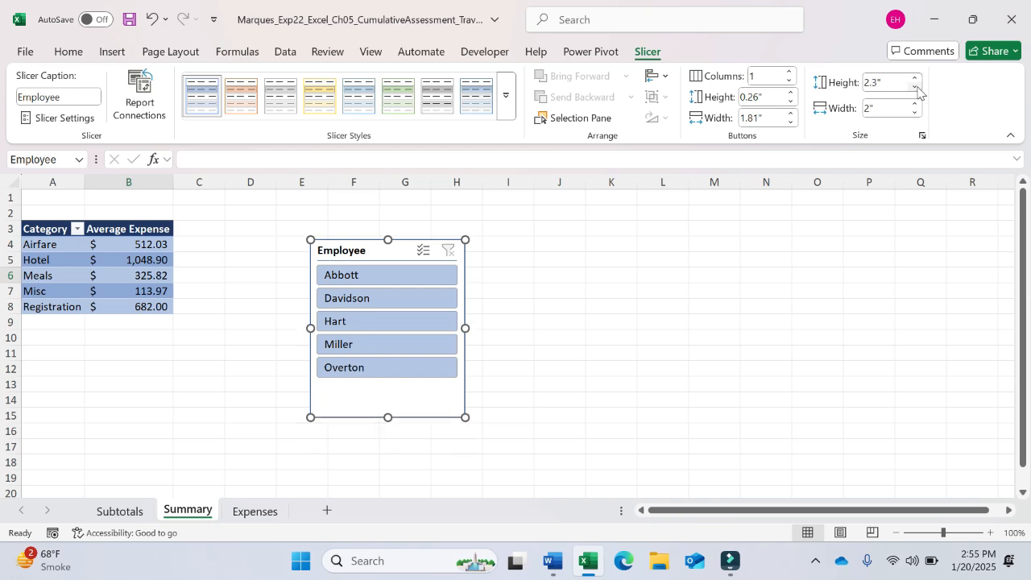
left_click(915, 89)
left_click(915, 90)
left_click(916, 89)
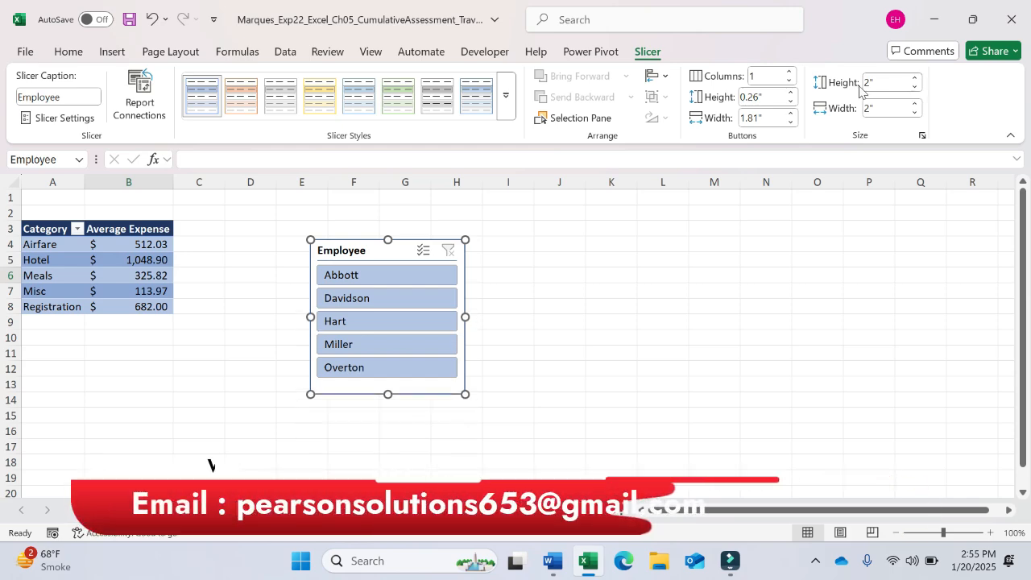
- Apply the Light Blue, Slicer Style Dark 5 style to the Employee slicer in Excel, checking step 11 in Word before and after
left_click(551, 561)
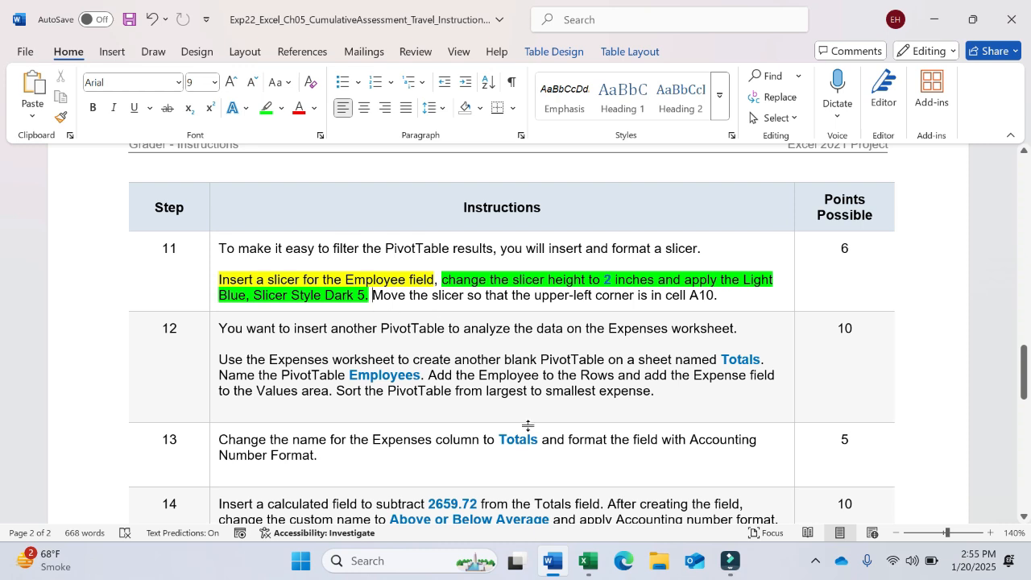
left_click(588, 561)
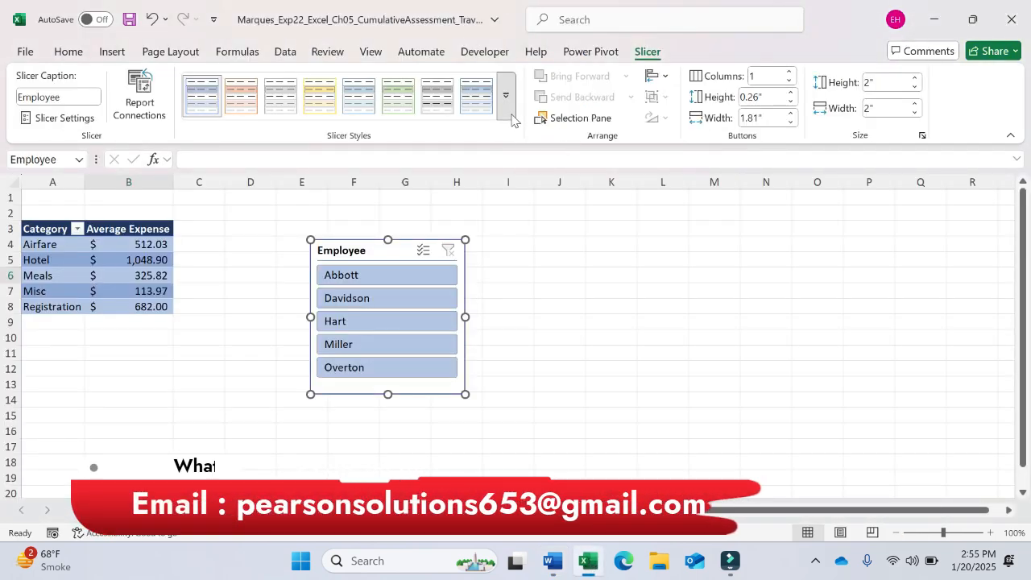
left_click(506, 101)
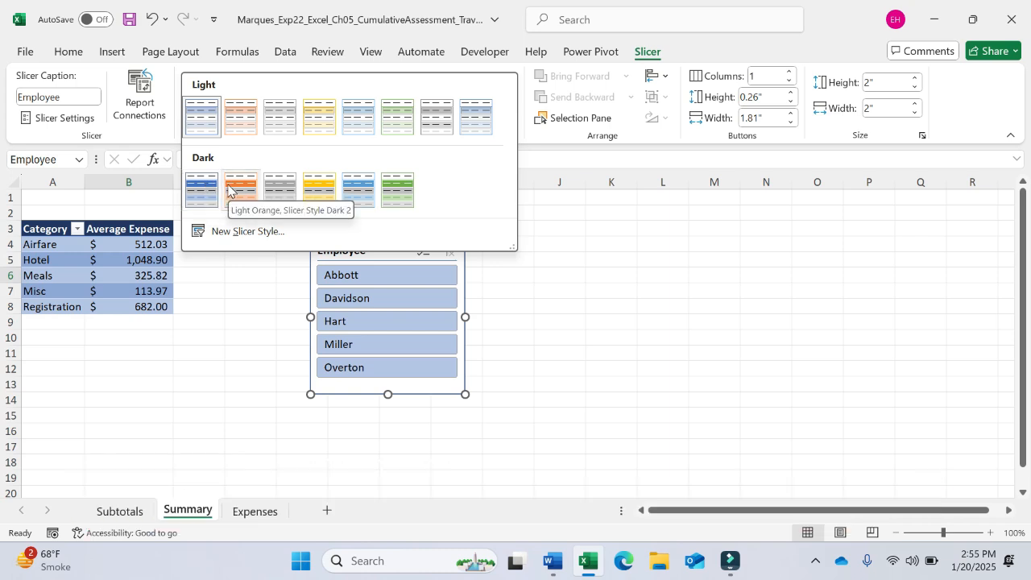
left_click(360, 191)
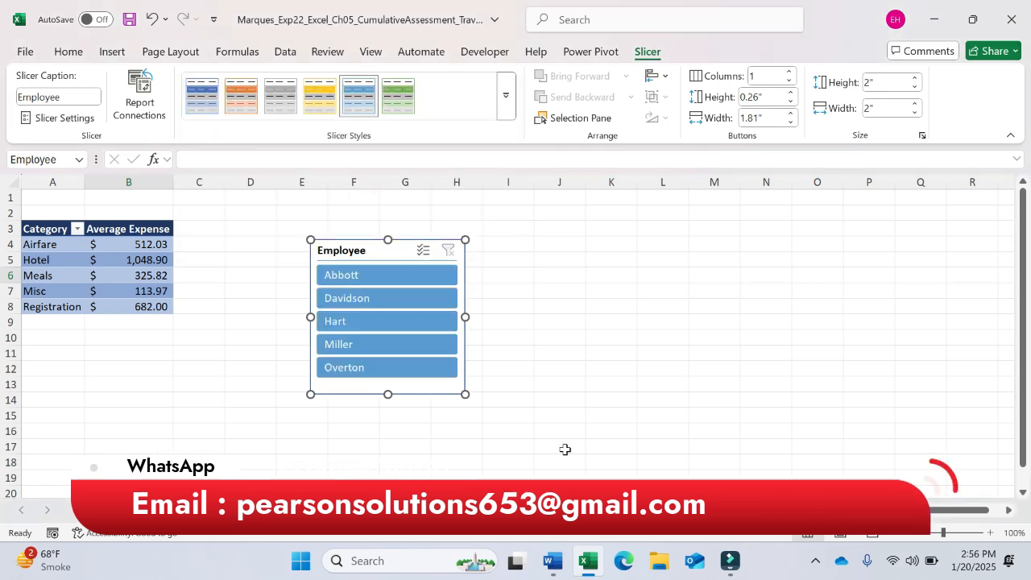
key("alt+Tab")
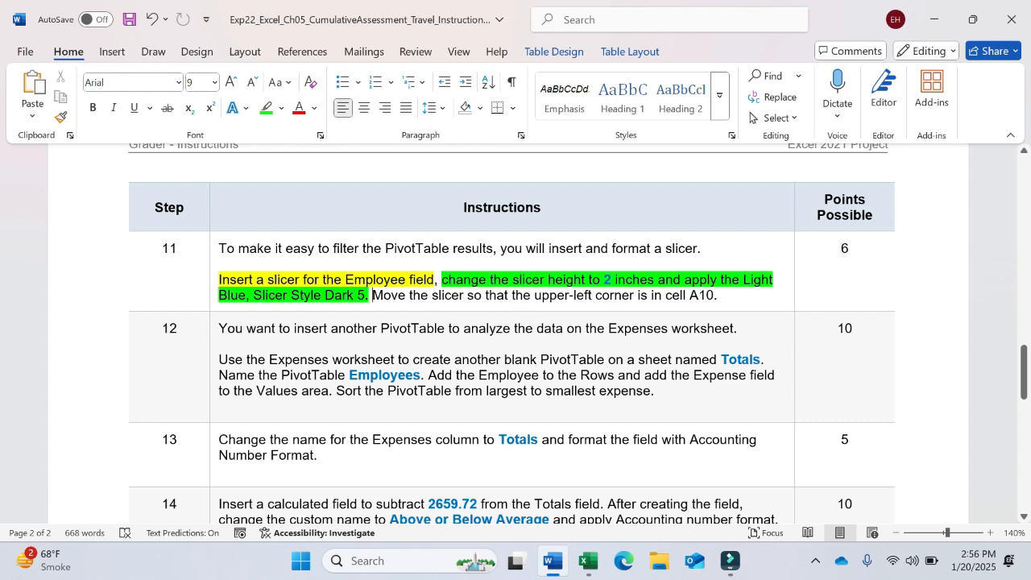
- Highlight in yellow the step 11 sentence about moving the slicer's upper-left corner to cell A10
left_click_drag(373, 295, 718, 296)
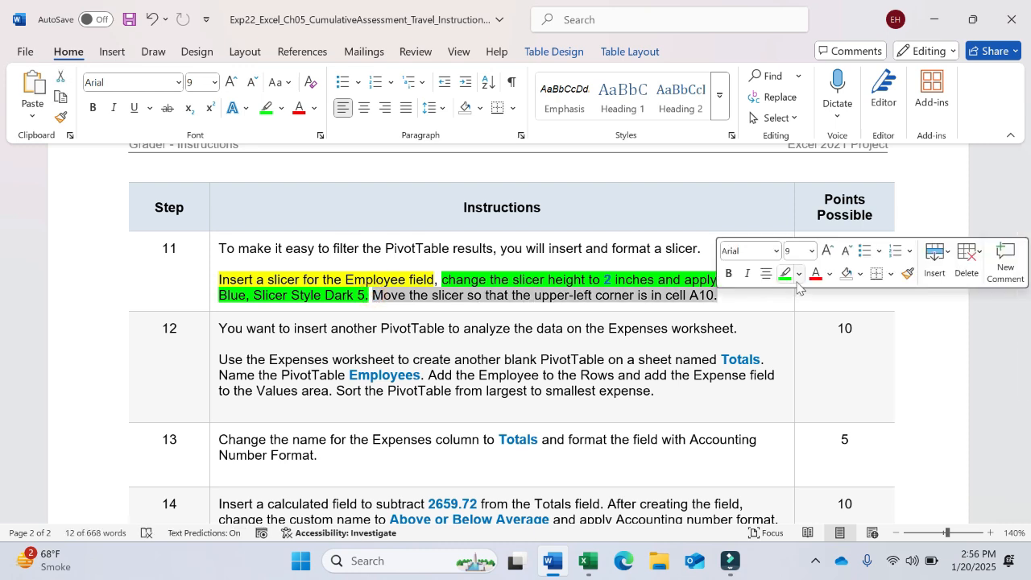
left_click(799, 273)
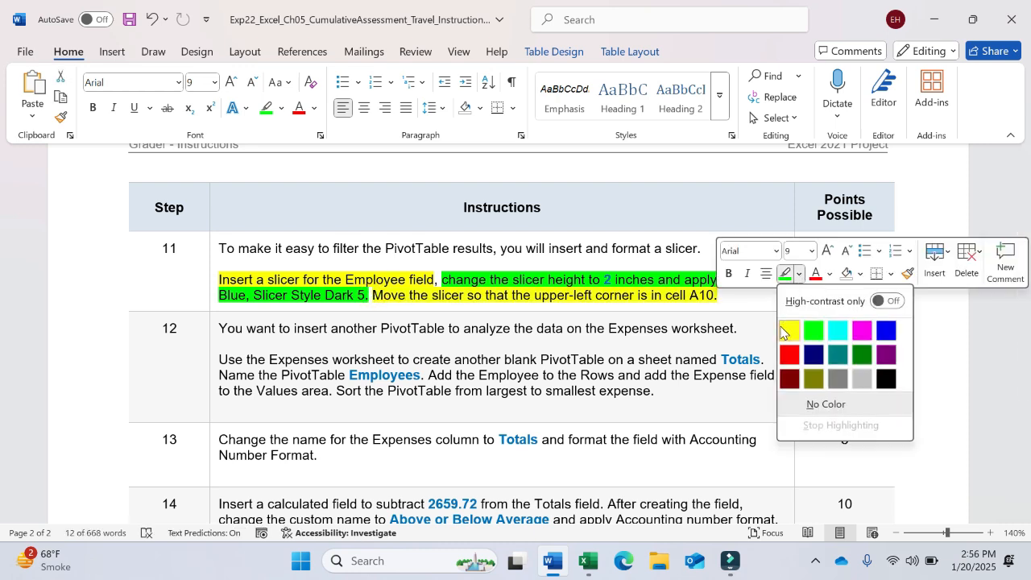
left_click(788, 330)
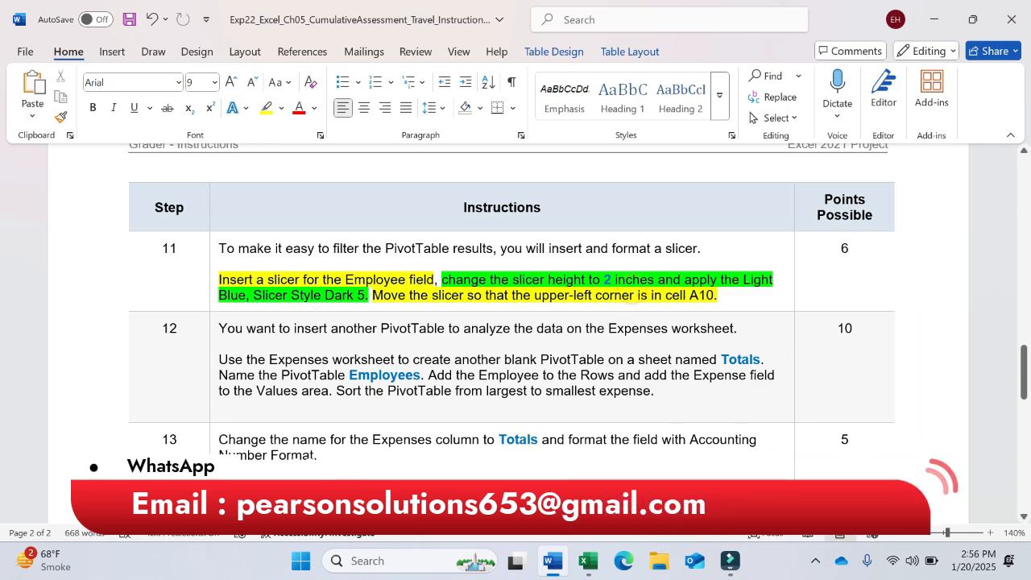
- Switch to Excel and move the Employee slicer on the Summary sheet so its upper-left corner is in cell A10
left_click(588, 561)
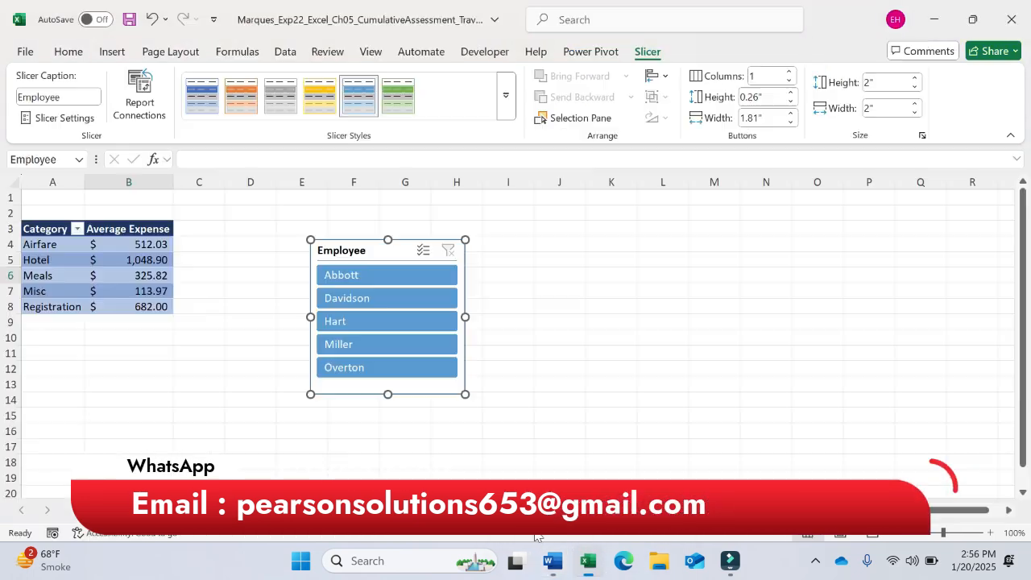
right_click(331, 248)
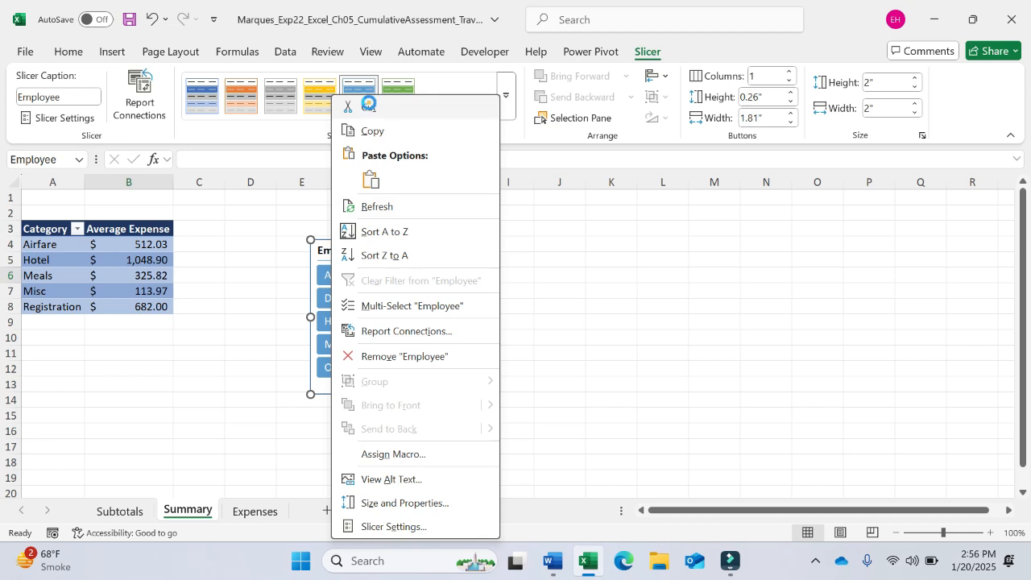
left_click(368, 107)
left_click(67, 342)
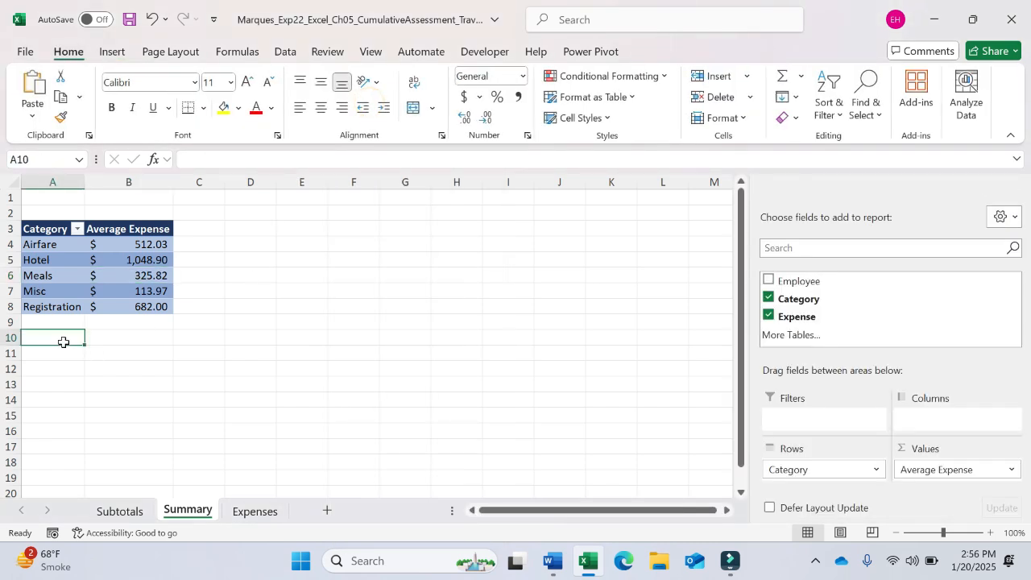
key("ctrl+v")
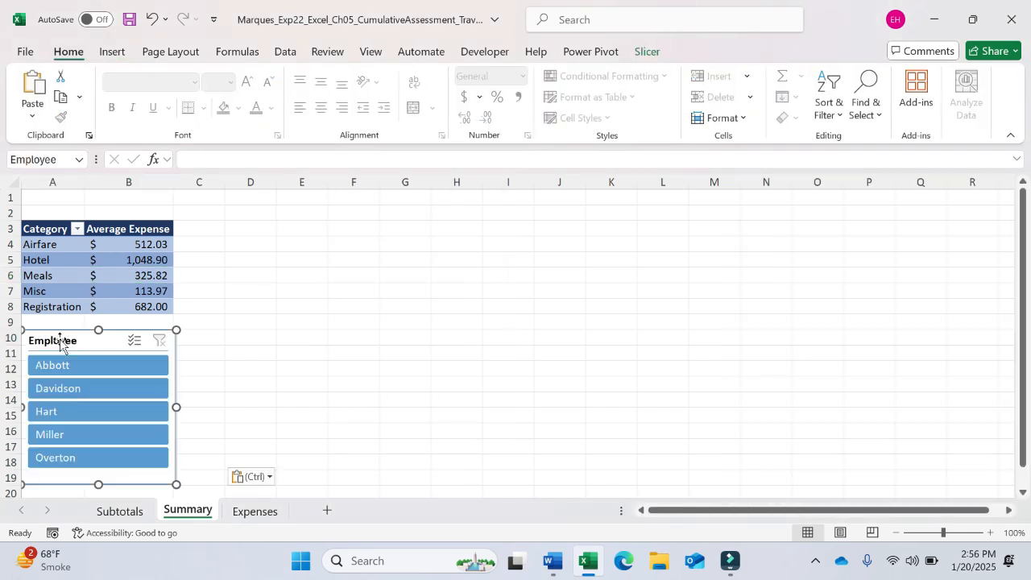
left_click(225, 368)
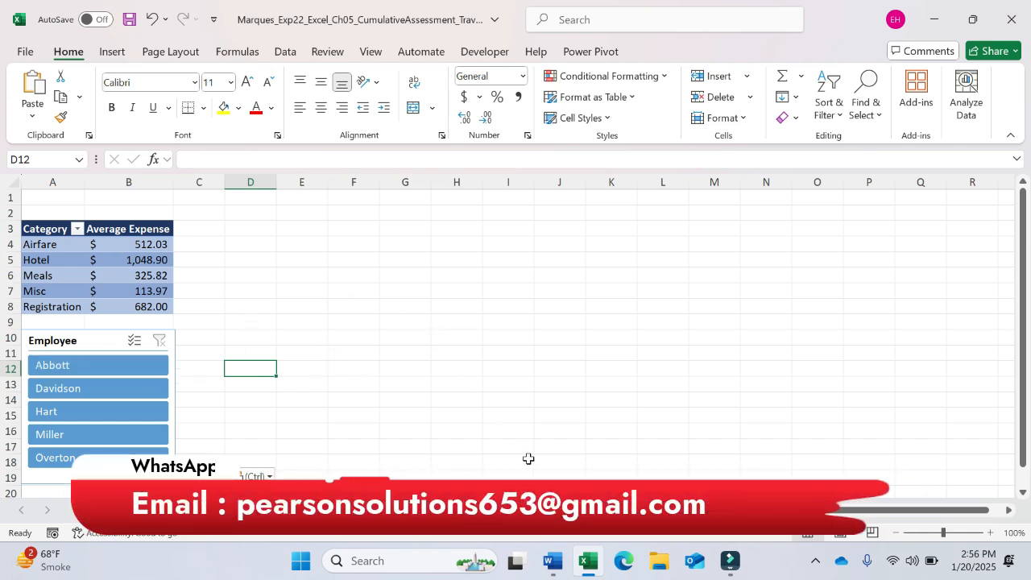
- Read instruction step 12 in Word and check the existing PivotTable on the Summary sheet in Excel
mouse_move(548, 562)
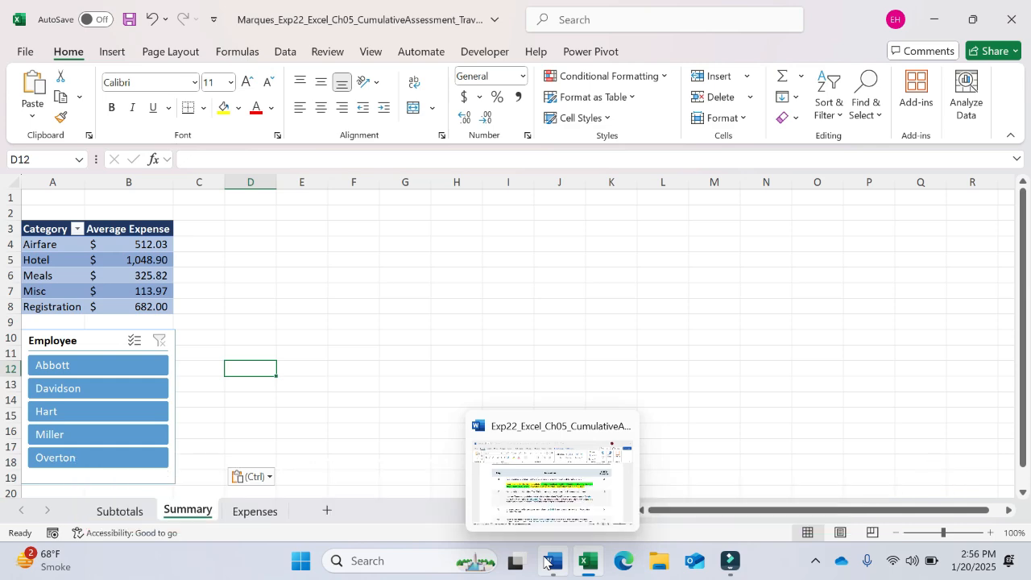
left_click(548, 562)
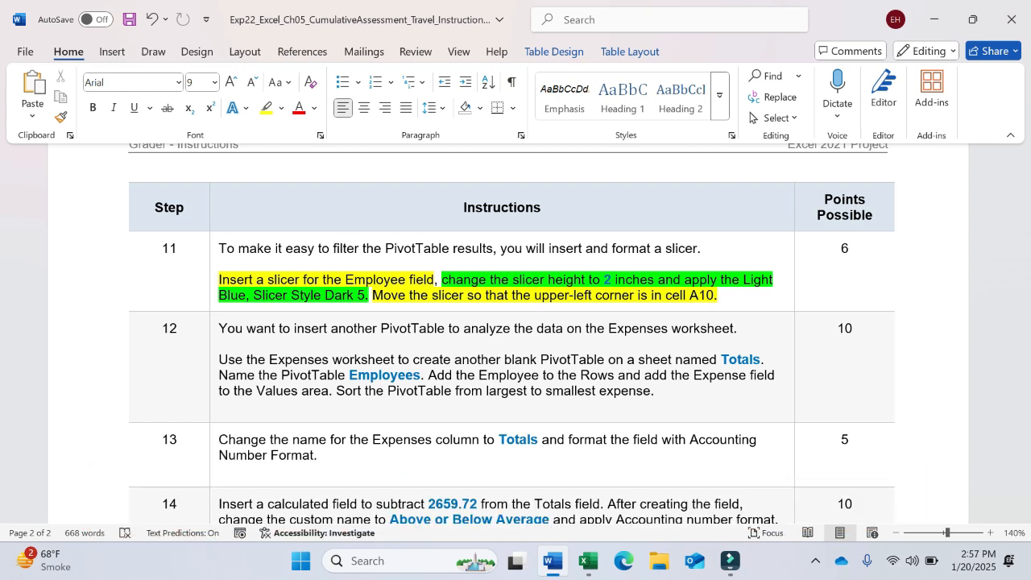
left_click(588, 561)
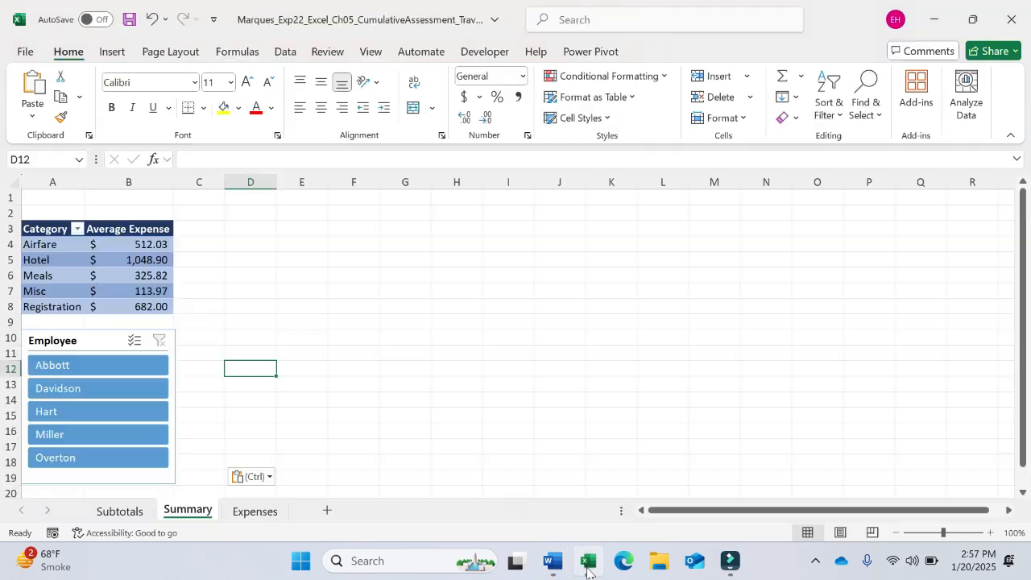
left_click(121, 278)
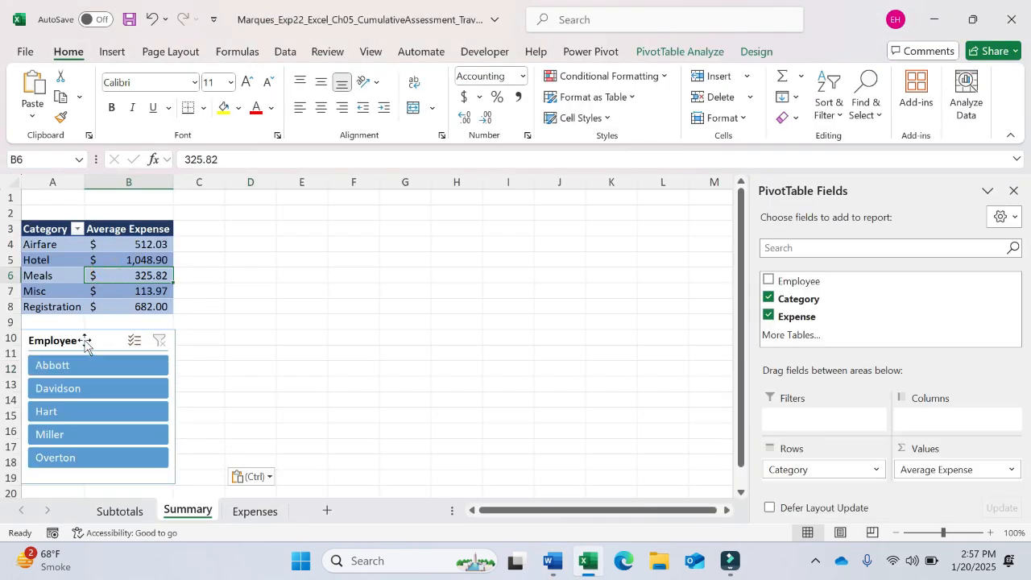
left_click(118, 256)
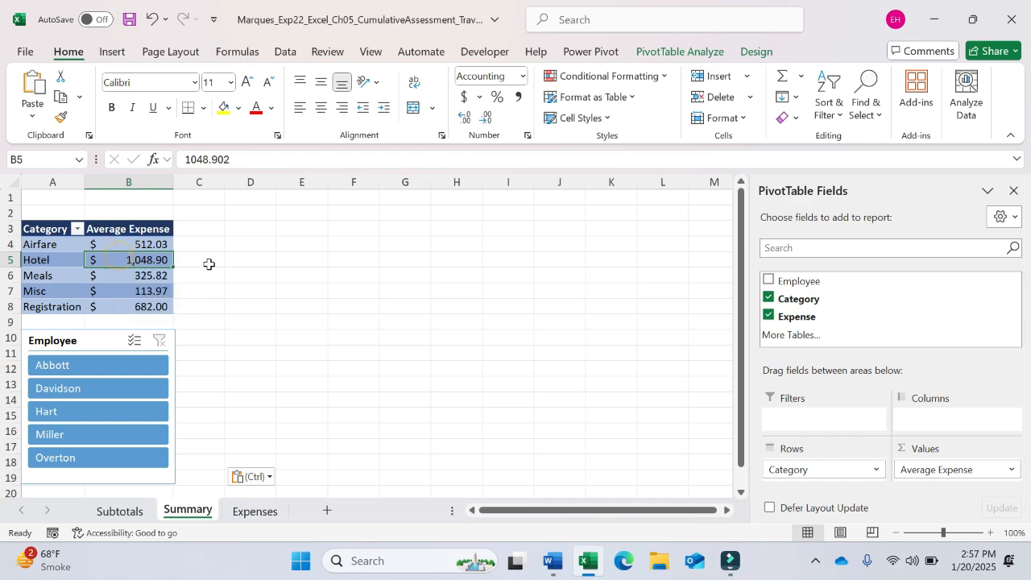
left_click(209, 264)
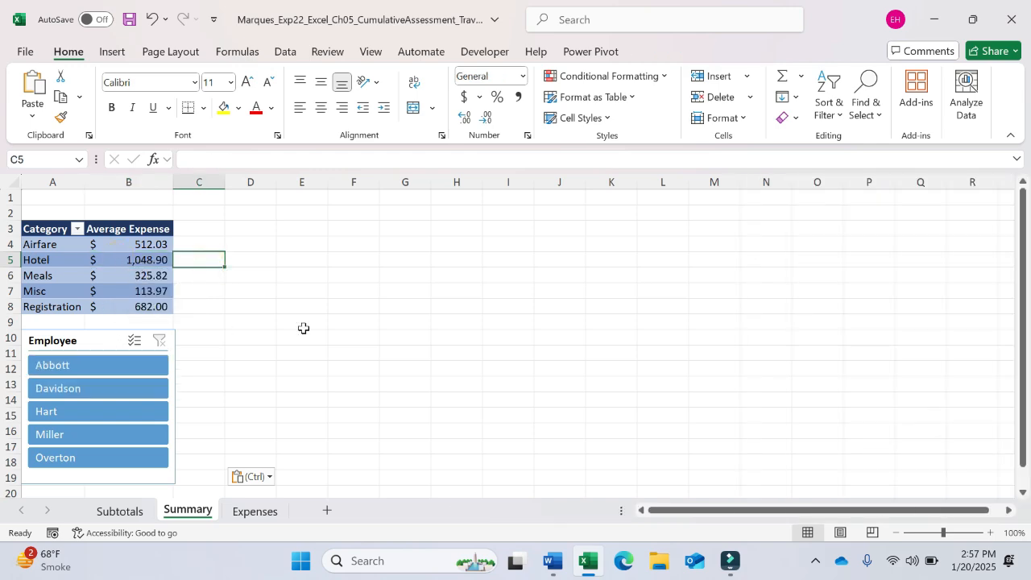
left_click(552, 561)
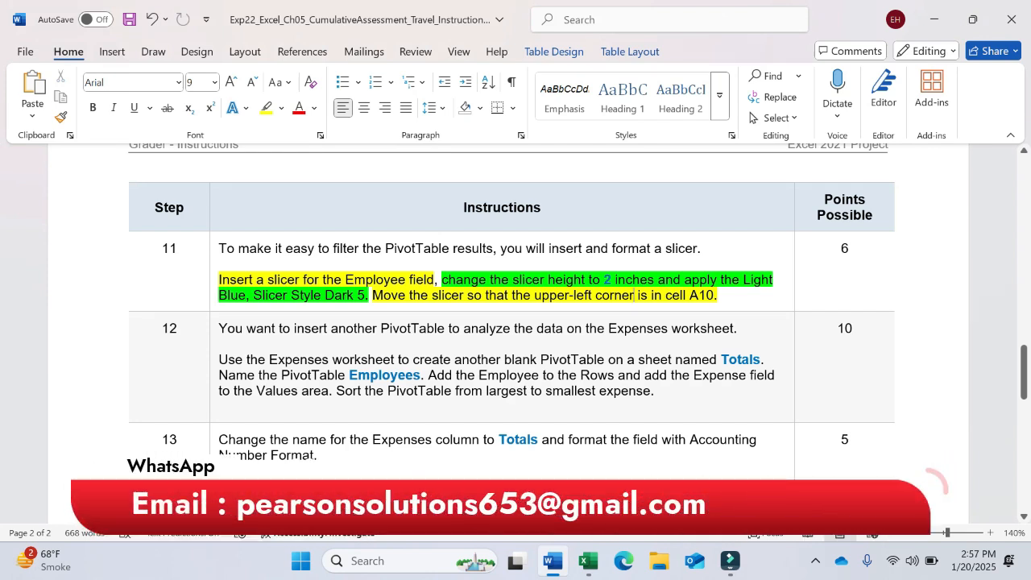
left_click(588, 562)
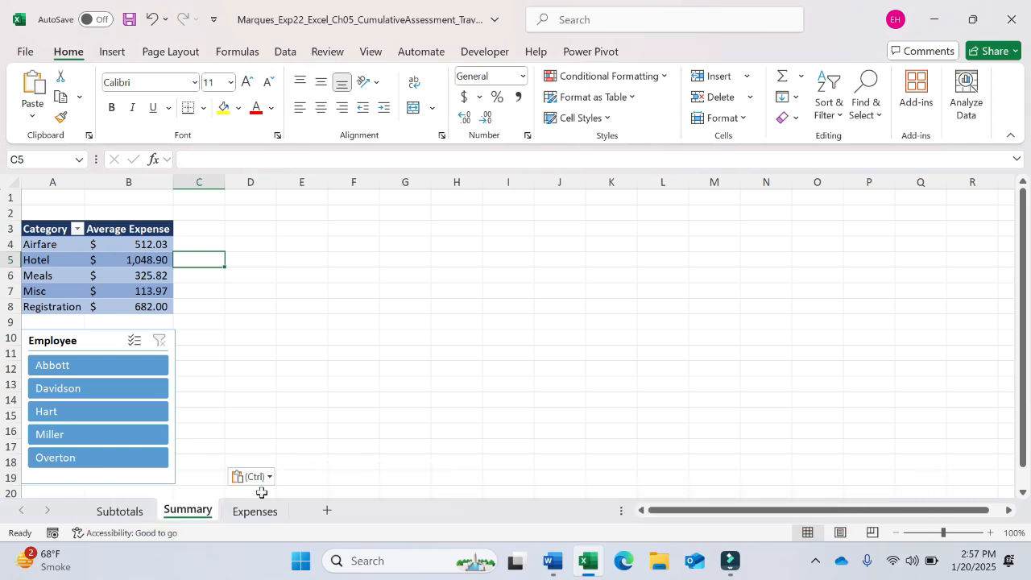
- Show the Expenses worksheet, then switch to Word and select the sheet name Totals in instruction step 12
left_click(253, 513)
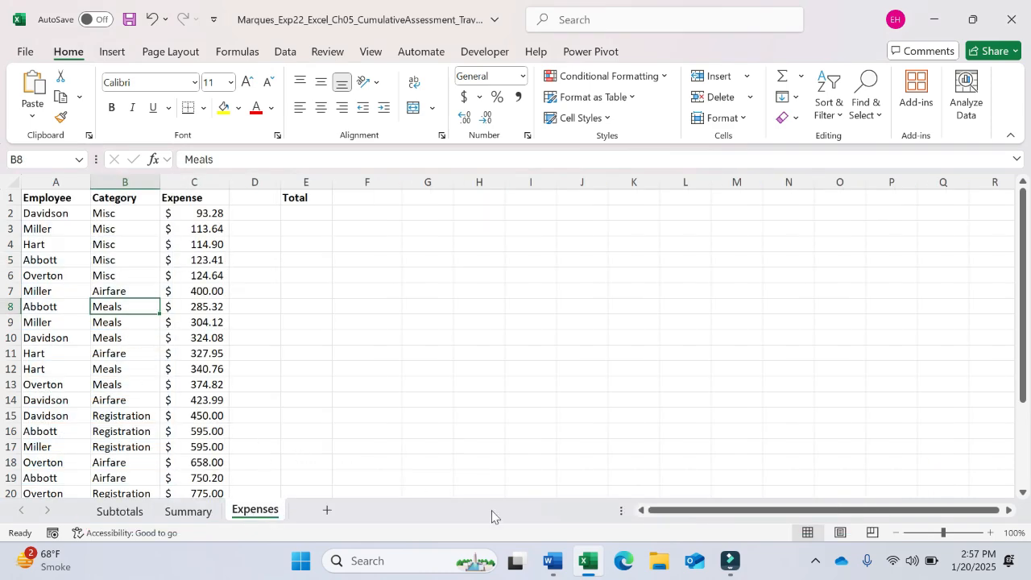
left_click(553, 562)
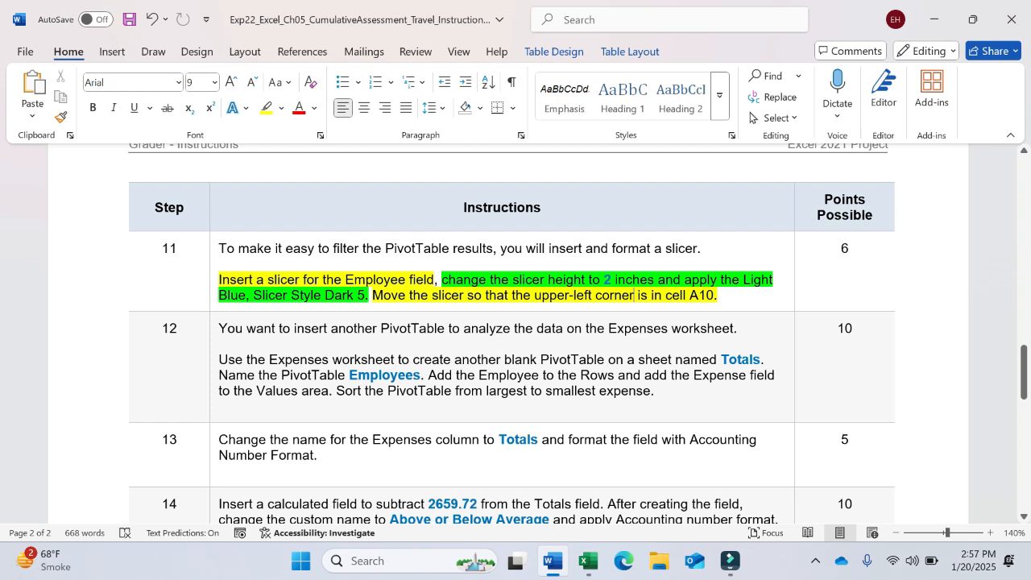
left_click_drag(721, 360, 760, 363)
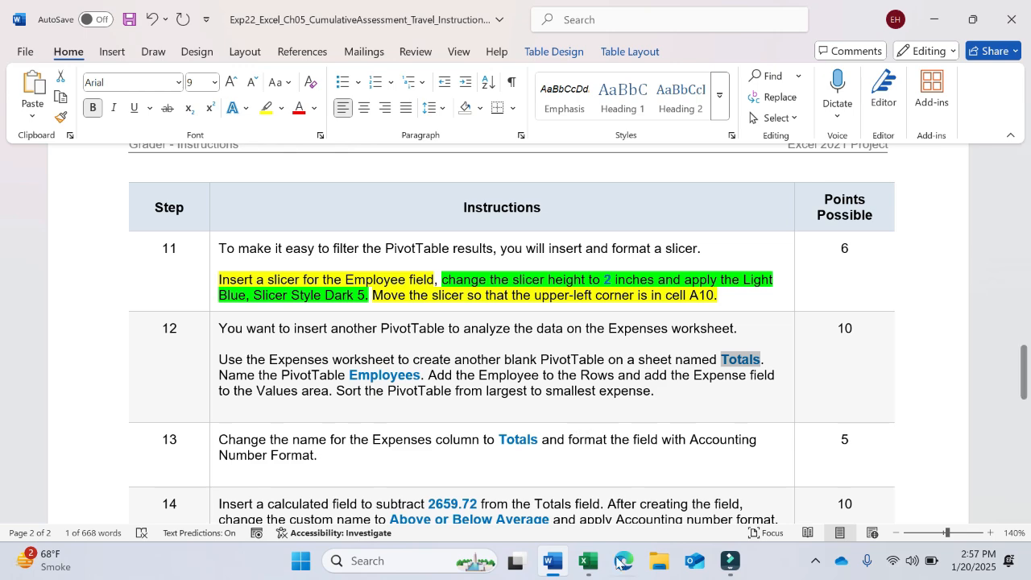
- Switch to Excel and create a blank PivotTable from the Expenses range A1:C26 on a new worksheet
left_click(588, 561)
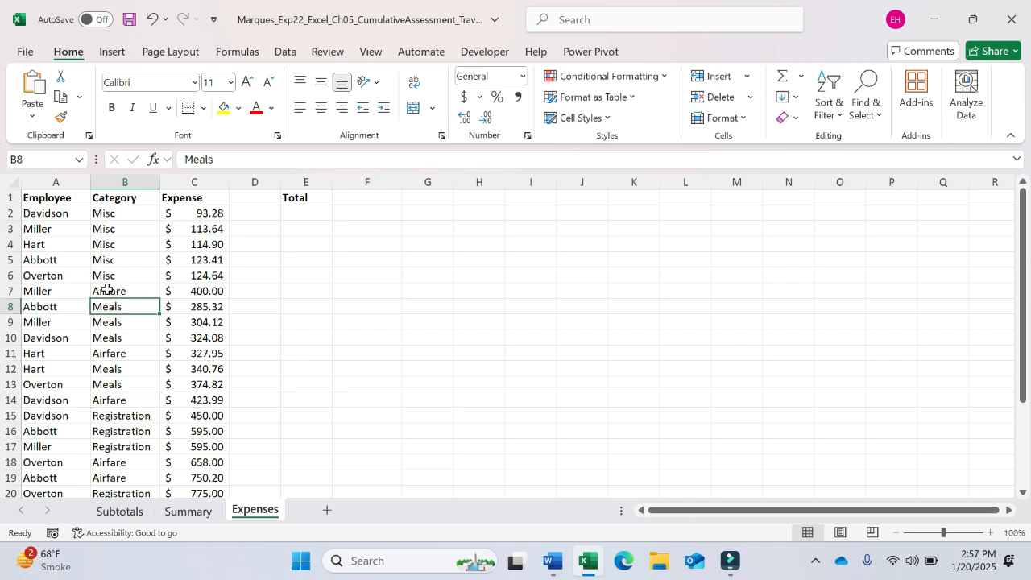
left_click(107, 54)
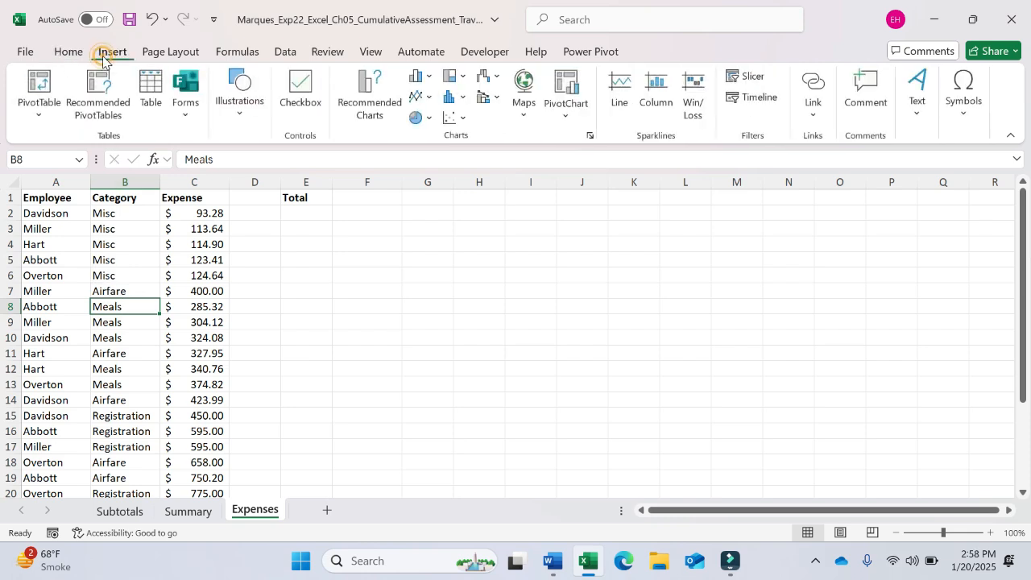
left_click(35, 112)
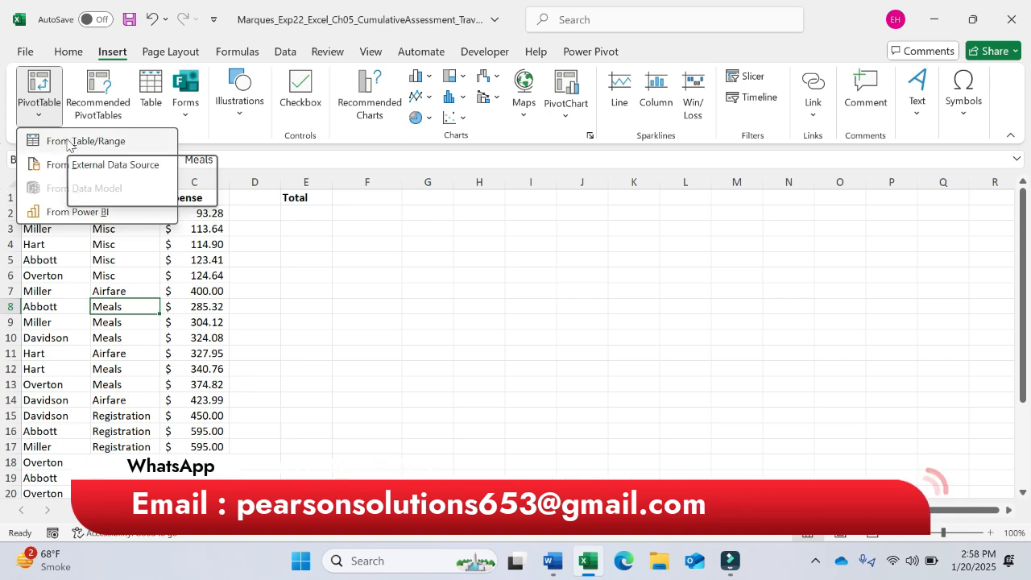
left_click(68, 141)
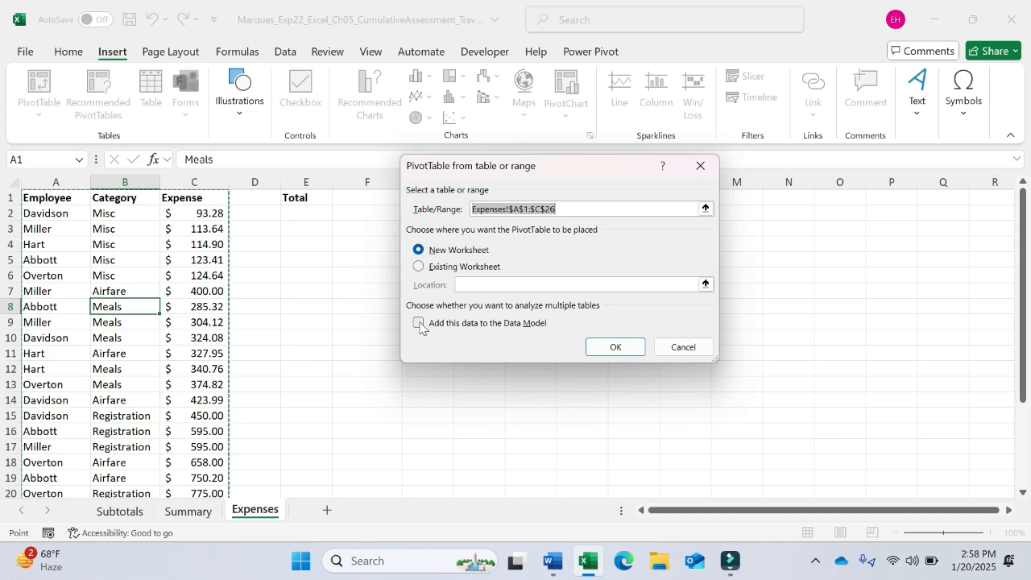
left_click(553, 562)
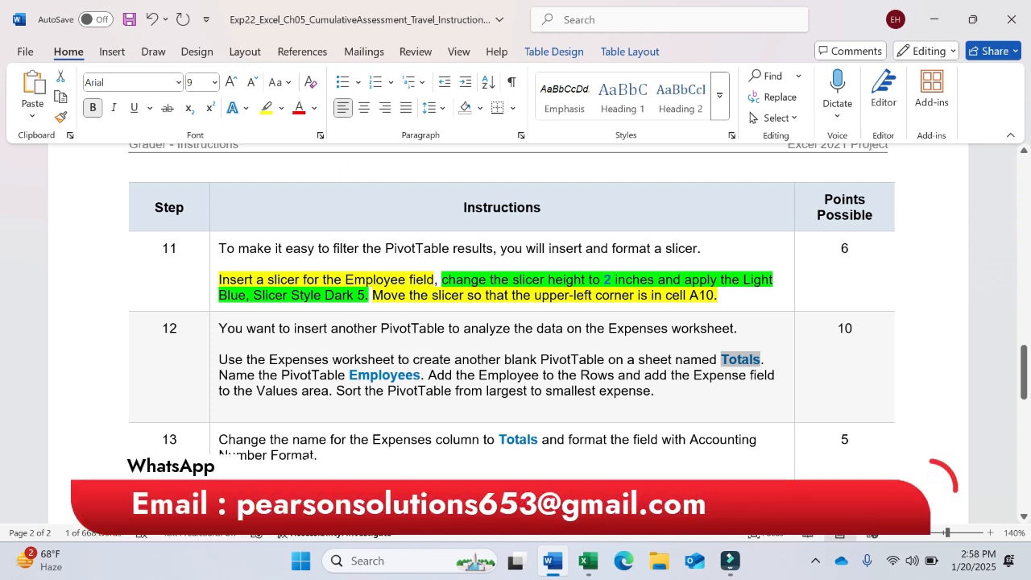
left_click(588, 562)
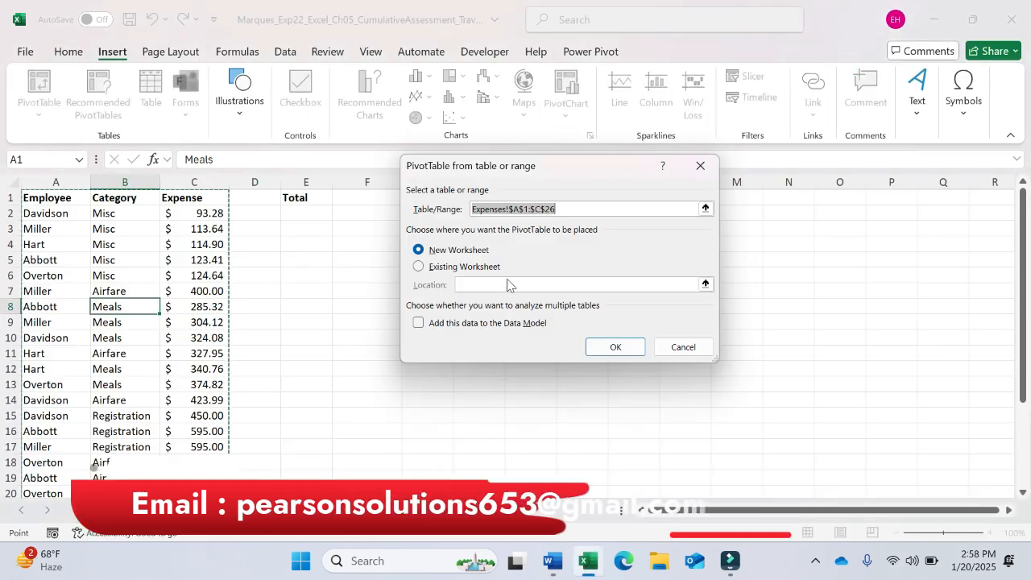
left_click(634, 348)
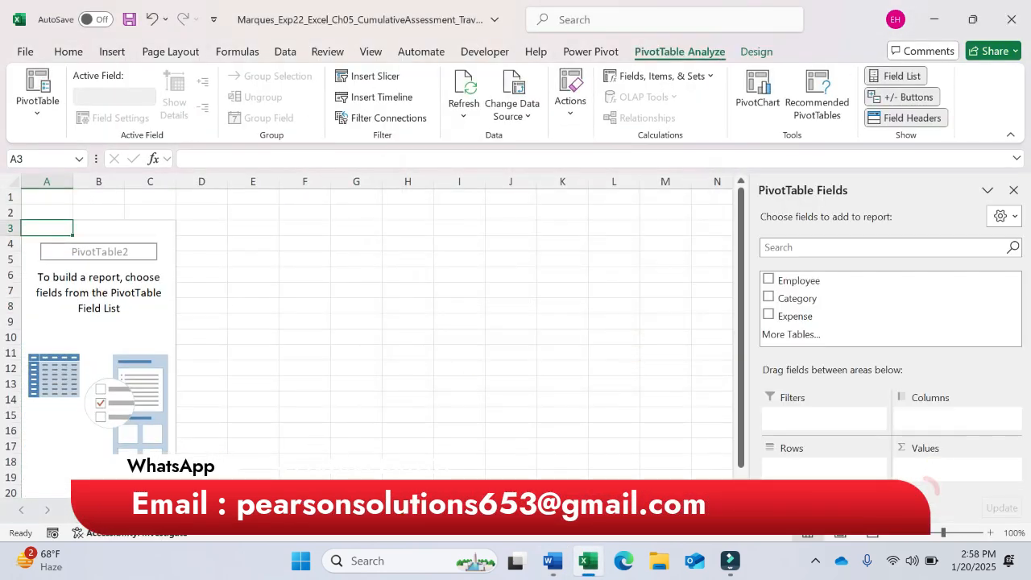
- Rename the new PivotTable worksheet as Totals
type("Totals")
key("Return")
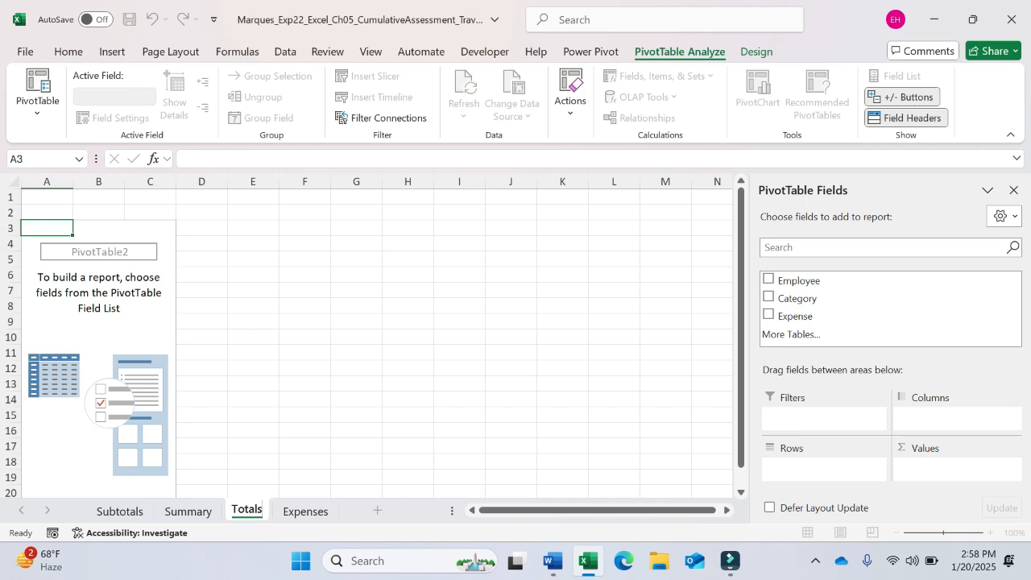
key("Return")
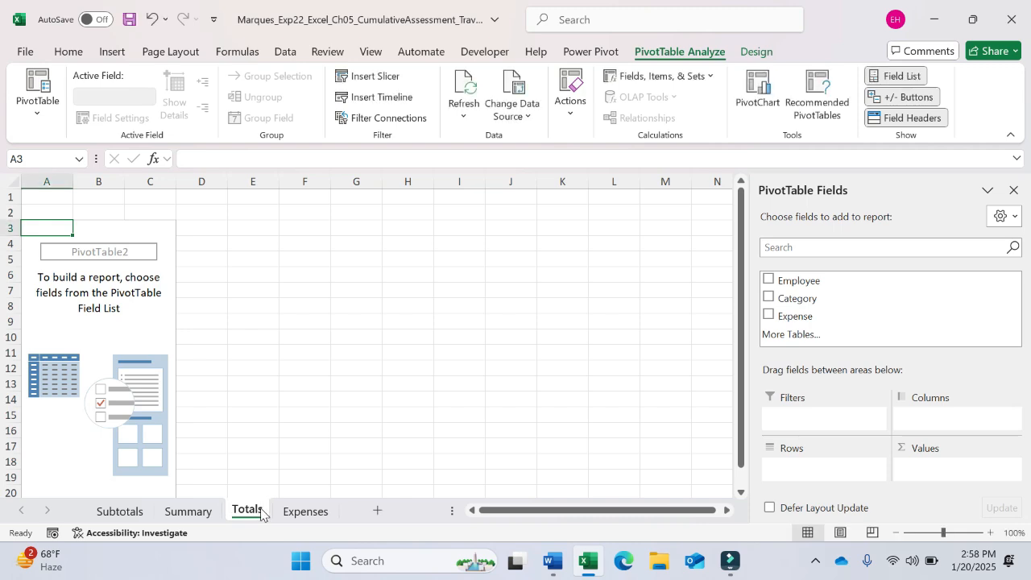
double_click(247, 511)
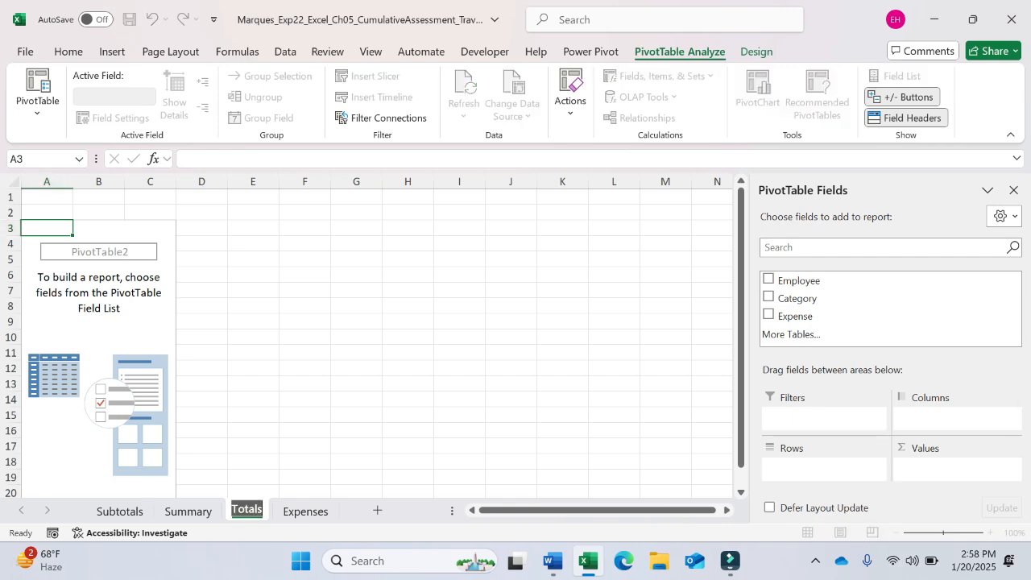
key("Return")
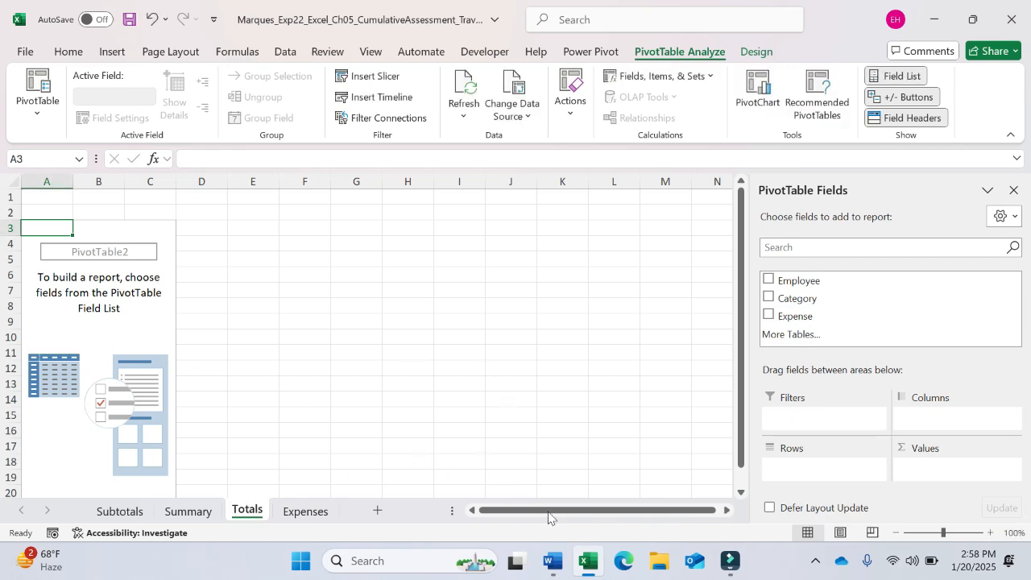
- Copy the name Employees from instruction step 12 in Word and paste it as the new PivotTable's name in Excel
left_click(551, 561)
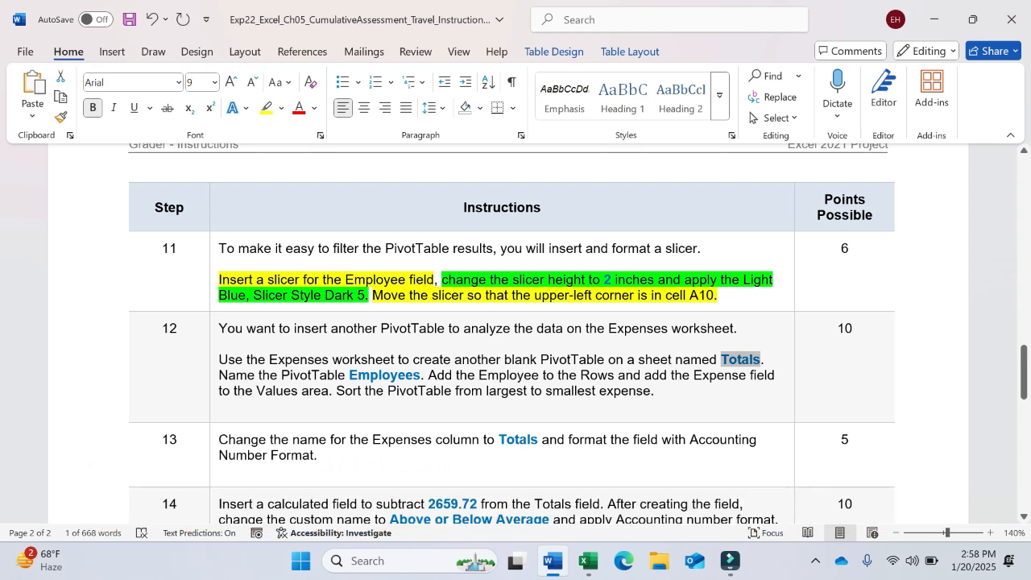
left_click_drag(349, 376, 419, 383)
key("ctrl+c")
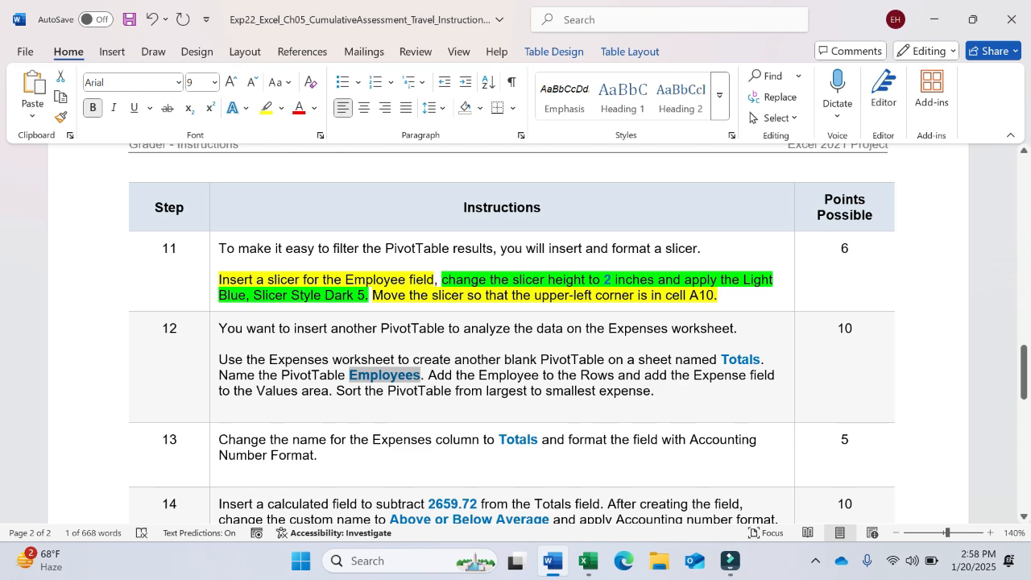
left_click(588, 561)
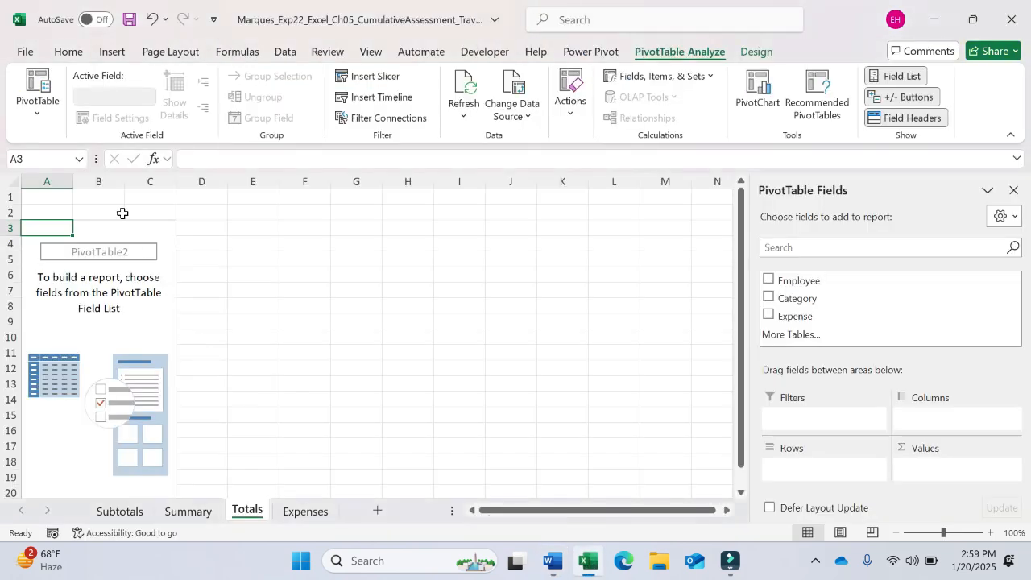
left_click(38, 90)
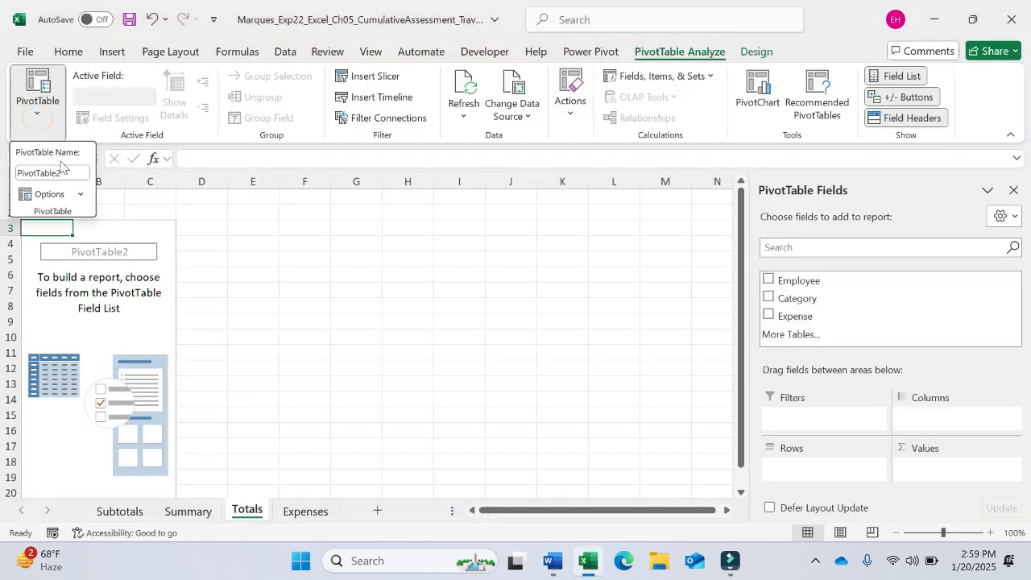
key("ctrl+v")
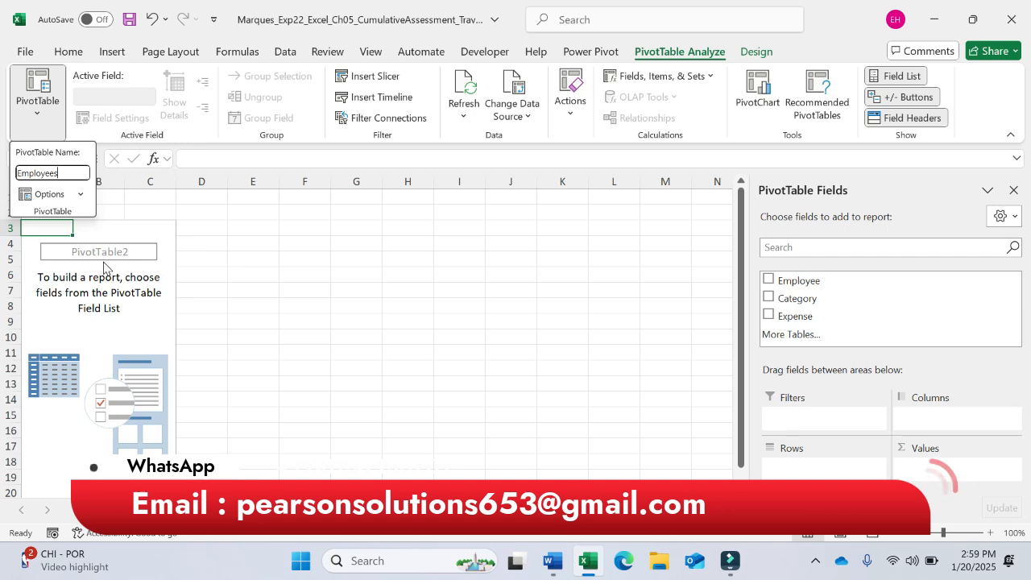
key("Return")
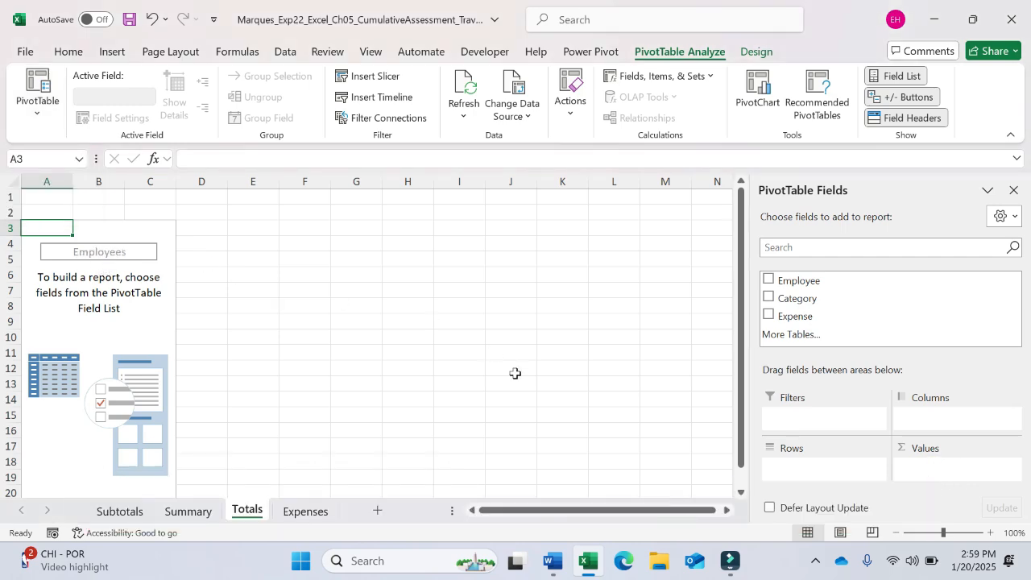
- Switch to Word and highlight "Add the Employee to the Rows" in yellow in instruction step 12
left_click(552, 561)
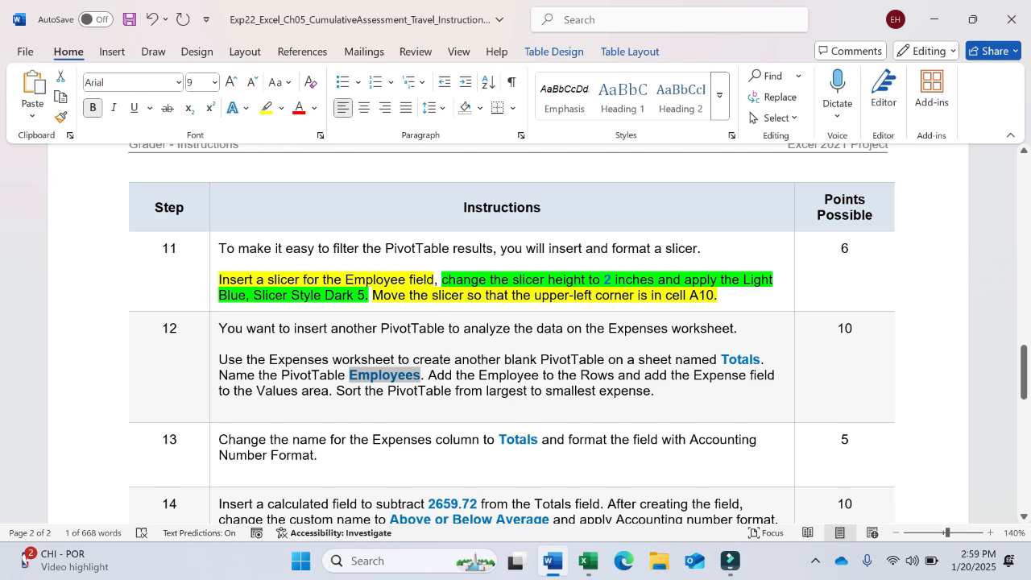
left_click_drag(429, 375, 581, 375)
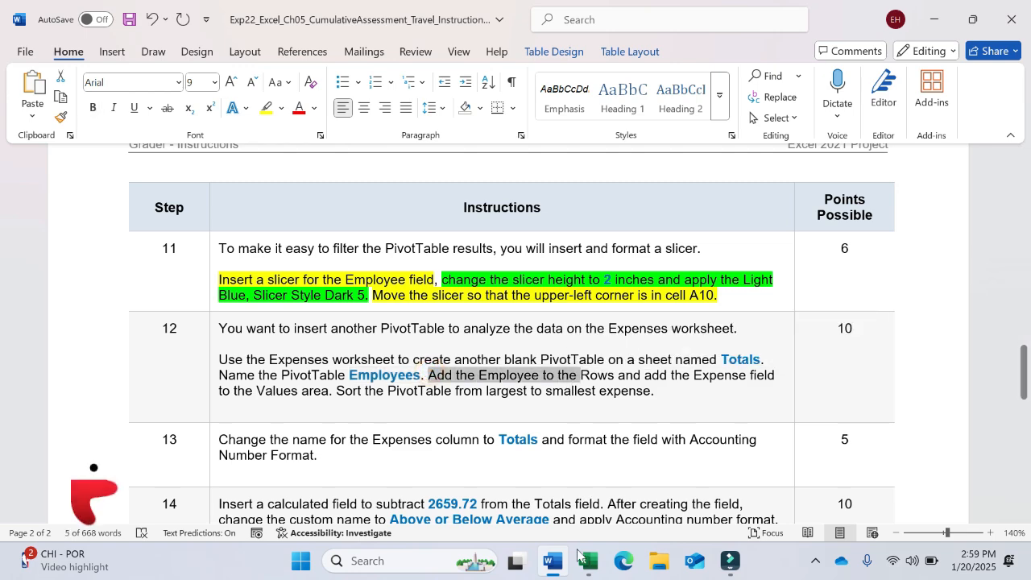
left_click(580, 557)
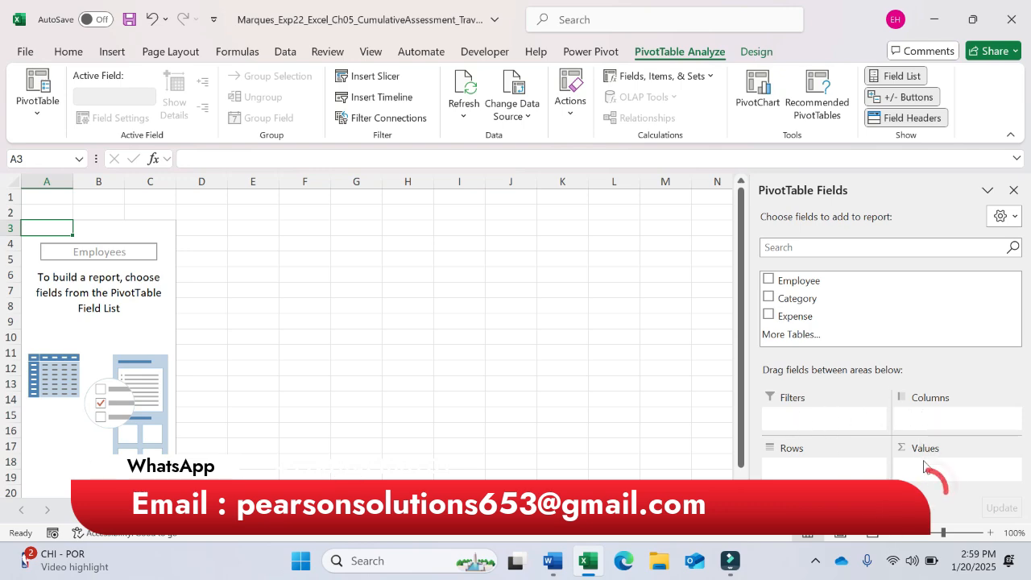
left_click(556, 567)
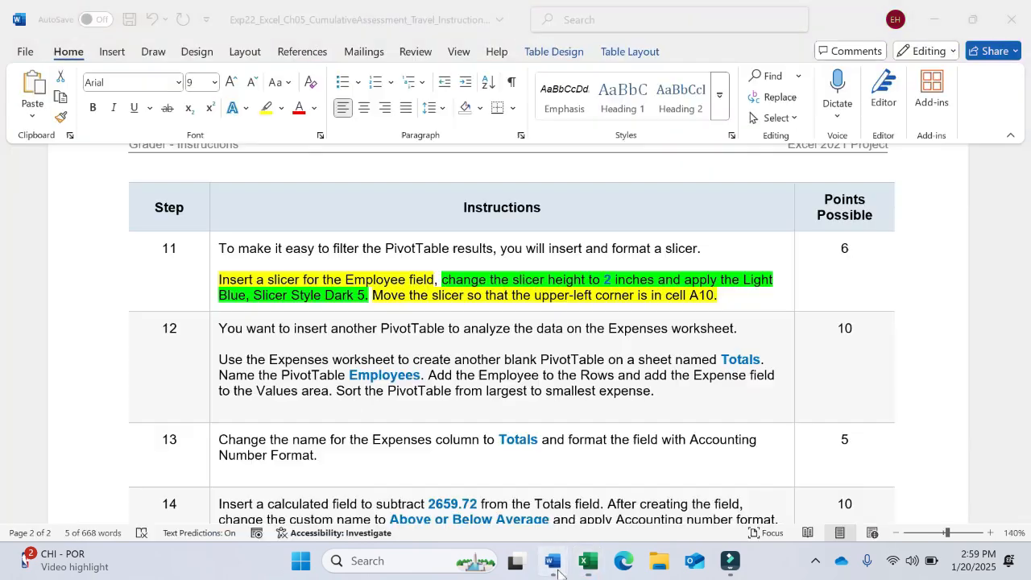
left_click(219, 407)
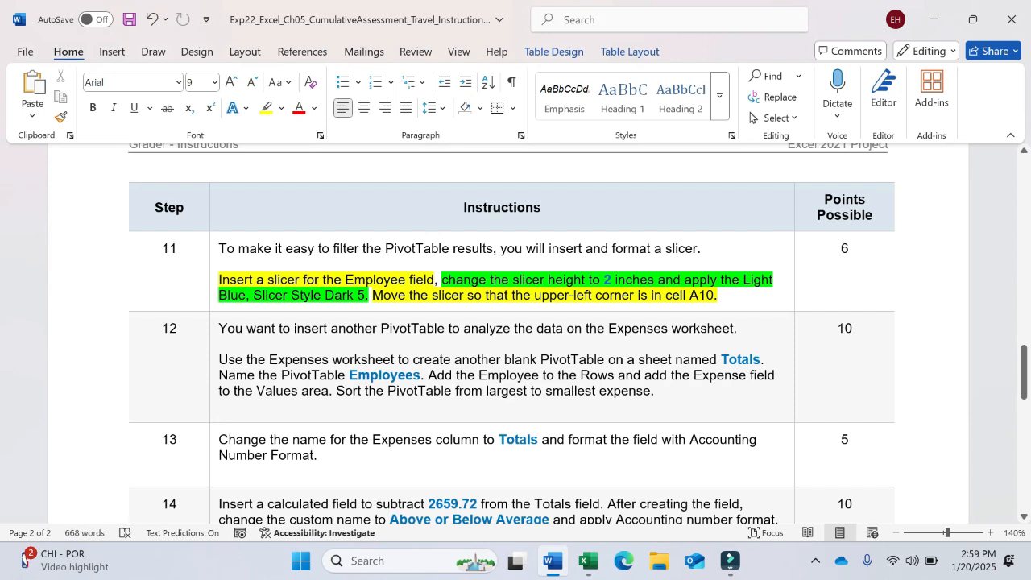
left_click_drag(429, 376, 615, 376)
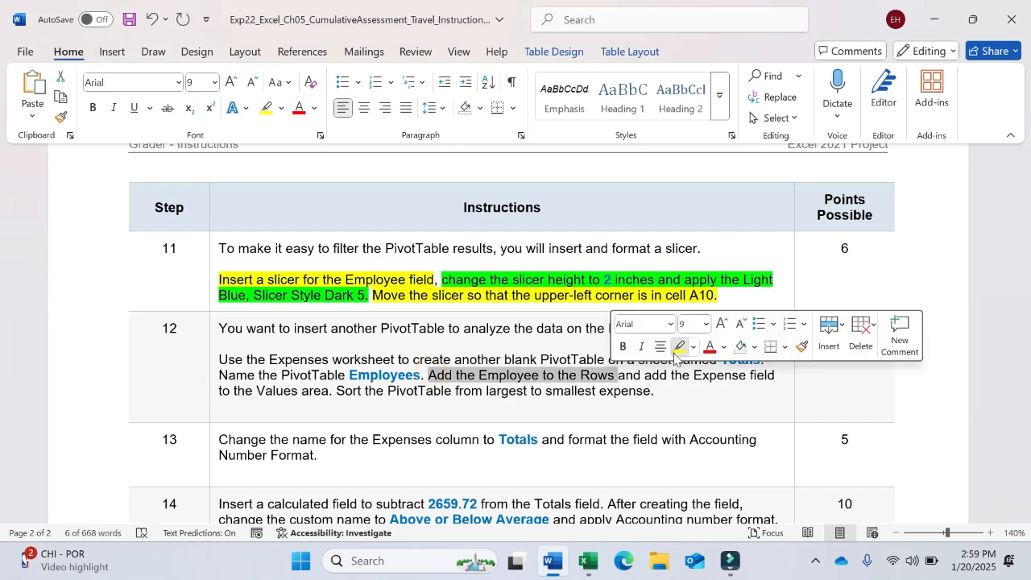
left_click(679, 346)
- Switch to Excel and add the Employee field to the Rows area of the Employees PivotTable
left_click(600, 561)
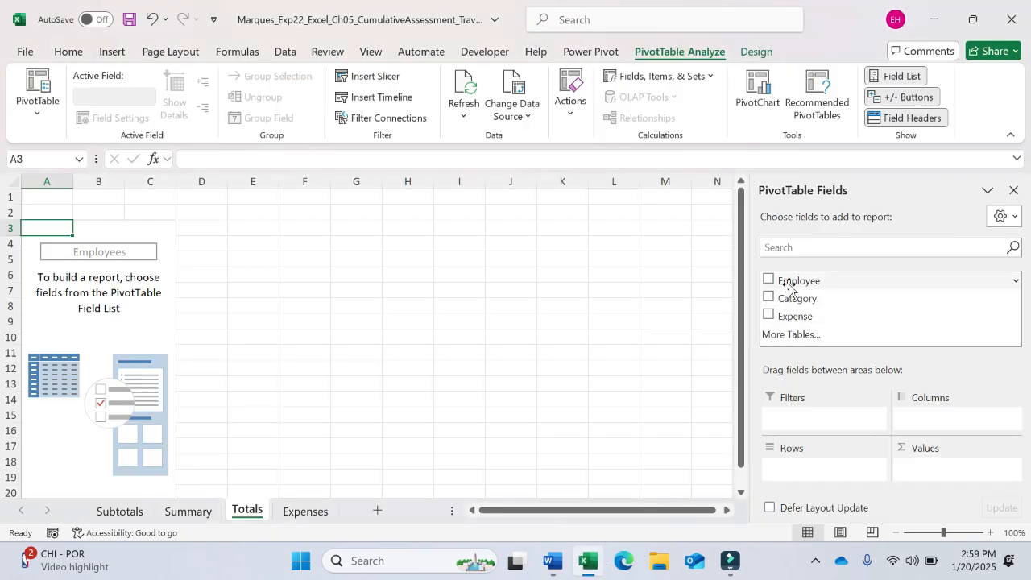
left_click_drag(790, 287, 794, 467)
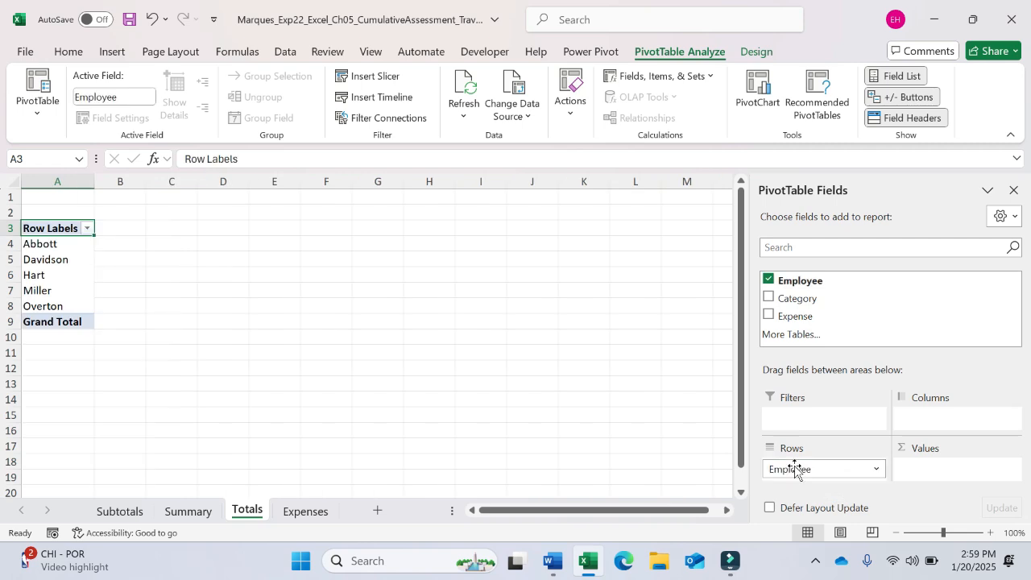
- Remove the Employee field from the PivotTable and add it back as row labels
right_click(829, 280)
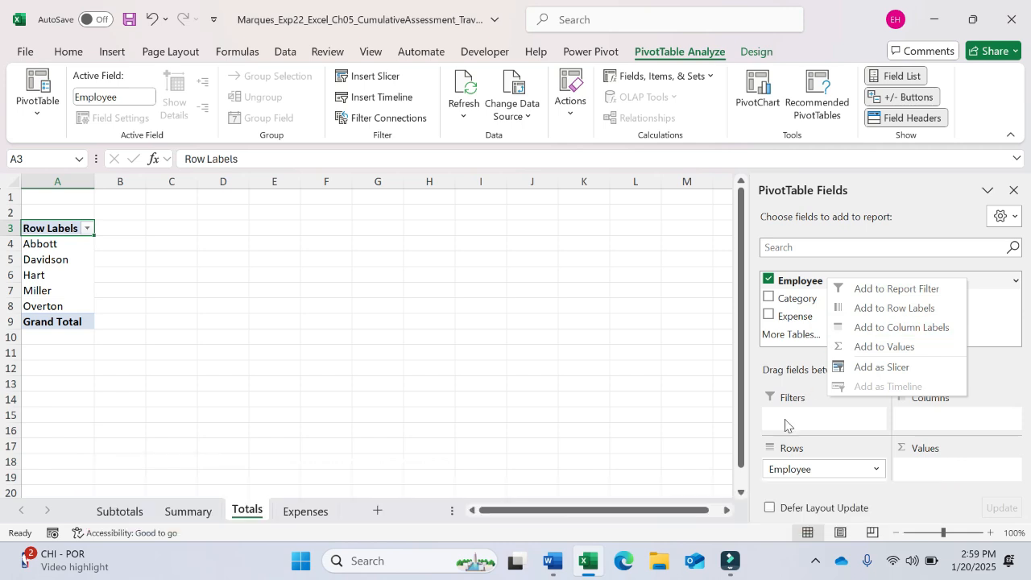
left_click(769, 280)
left_click(769, 280)
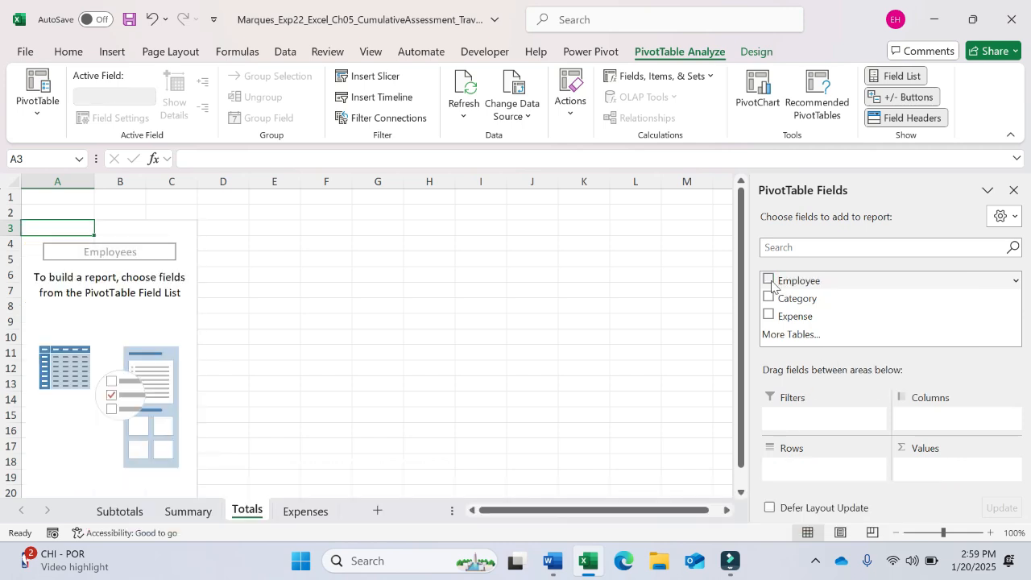
right_click(785, 281)
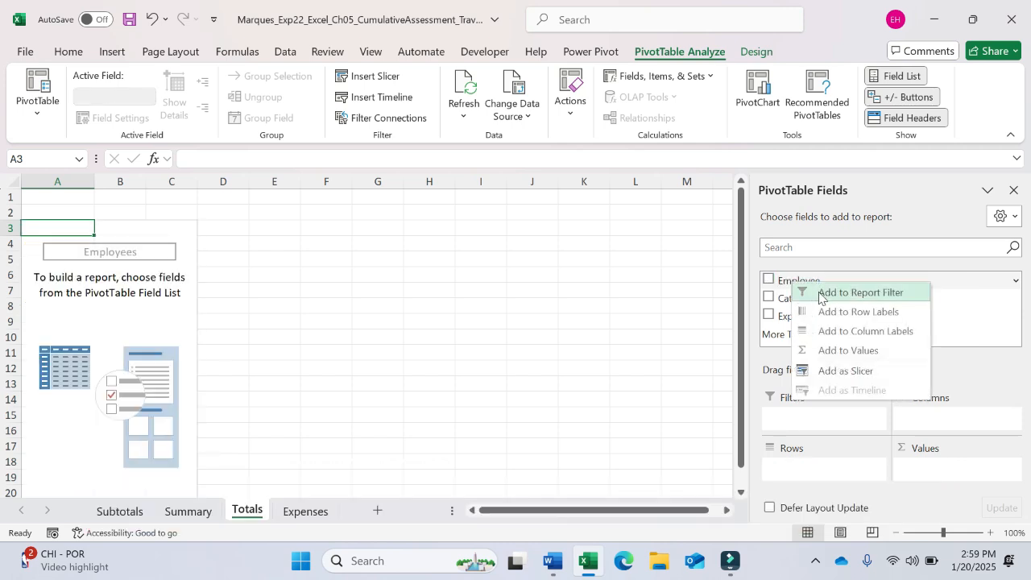
left_click(839, 314)
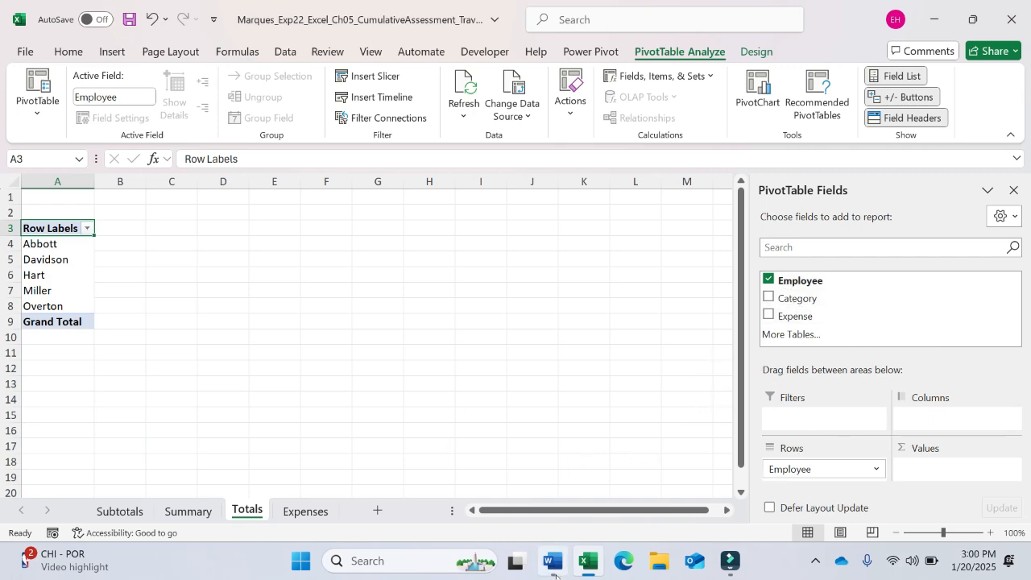
left_click(552, 562)
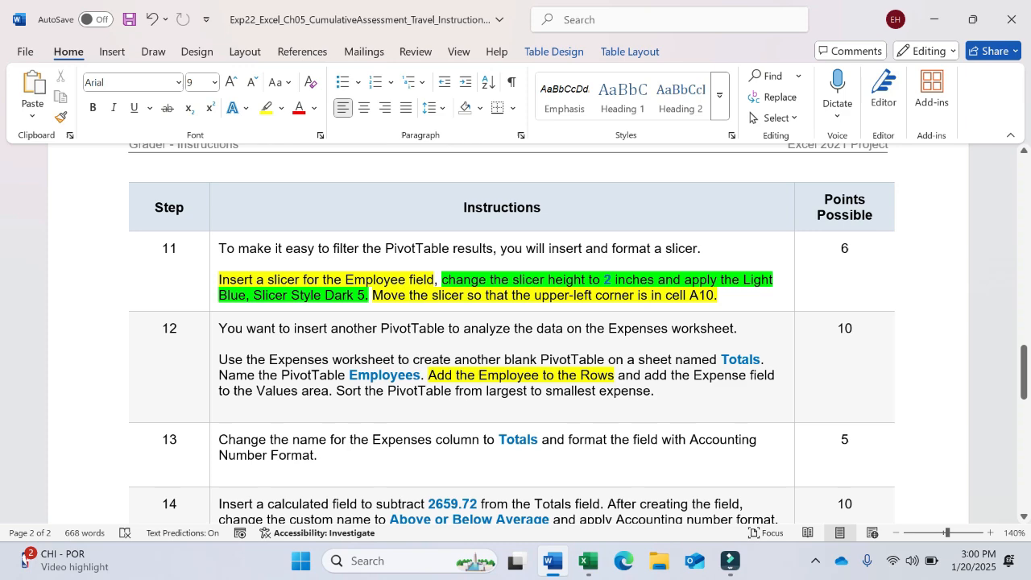
left_click(589, 561)
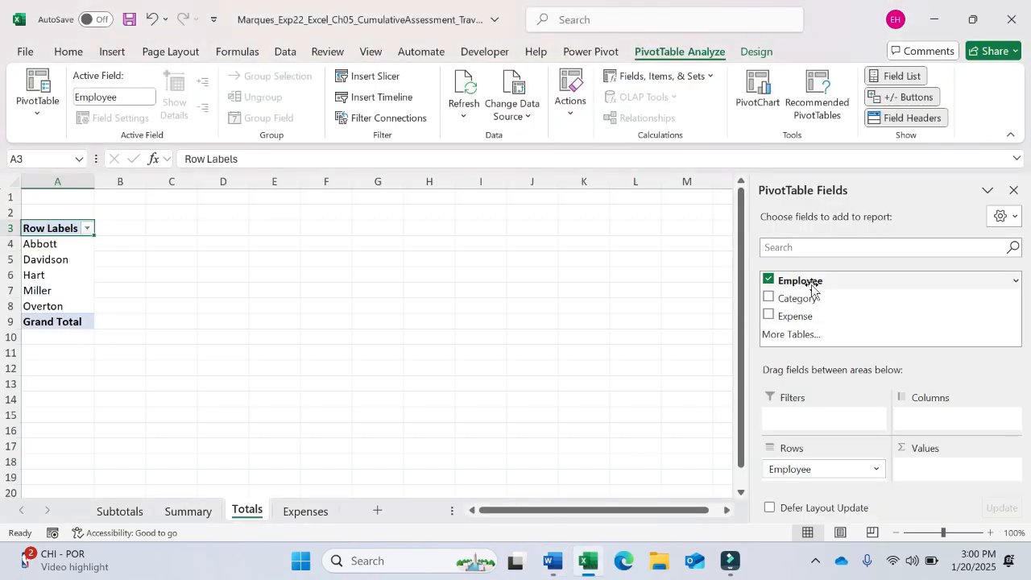
right_click(813, 286)
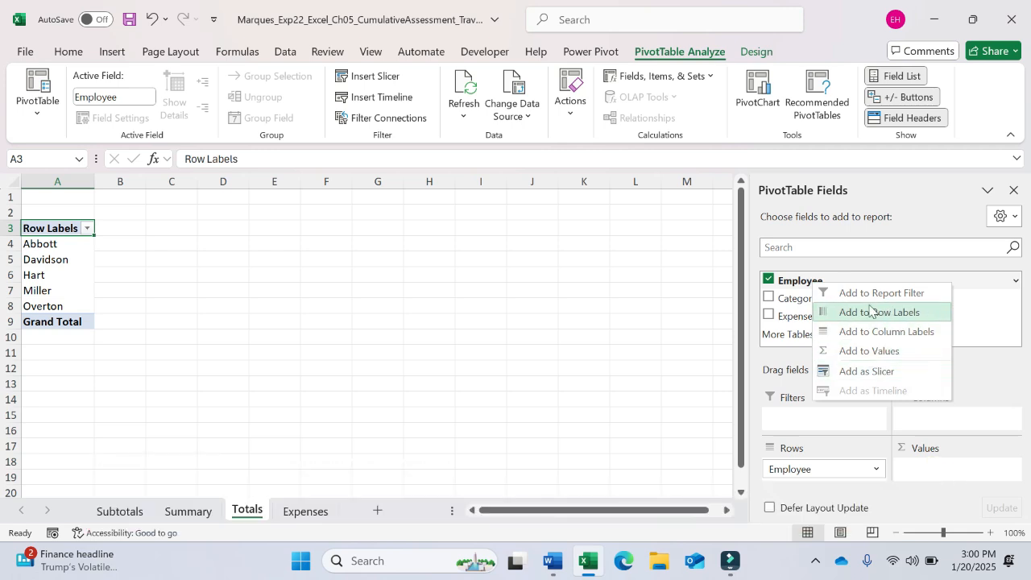
left_click(785, 286)
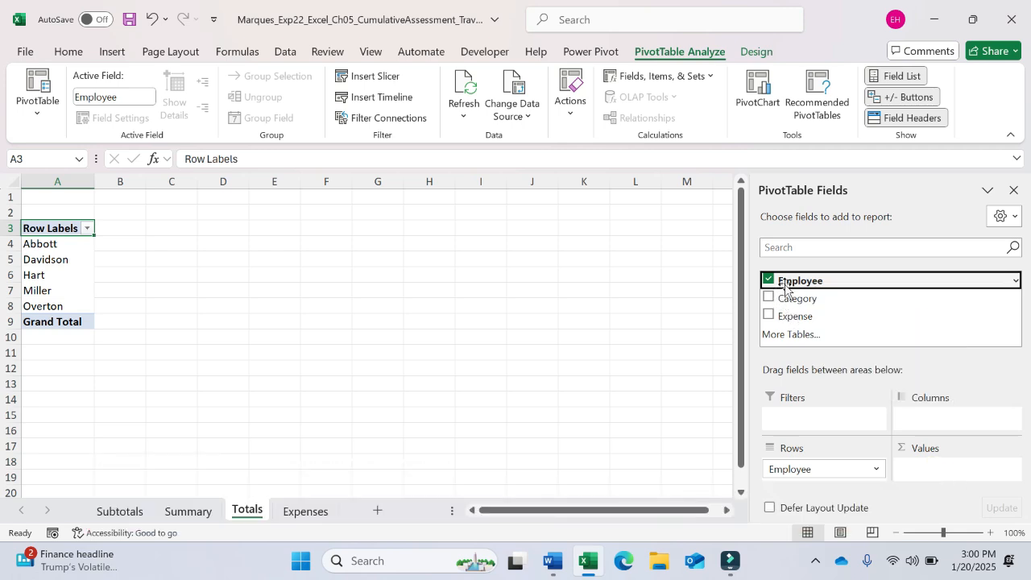
- Highlight "add the Expense field to the Values area." in yellow in Word, and add the Expense field to the PivotTable's Values in Excel
left_click(552, 561)
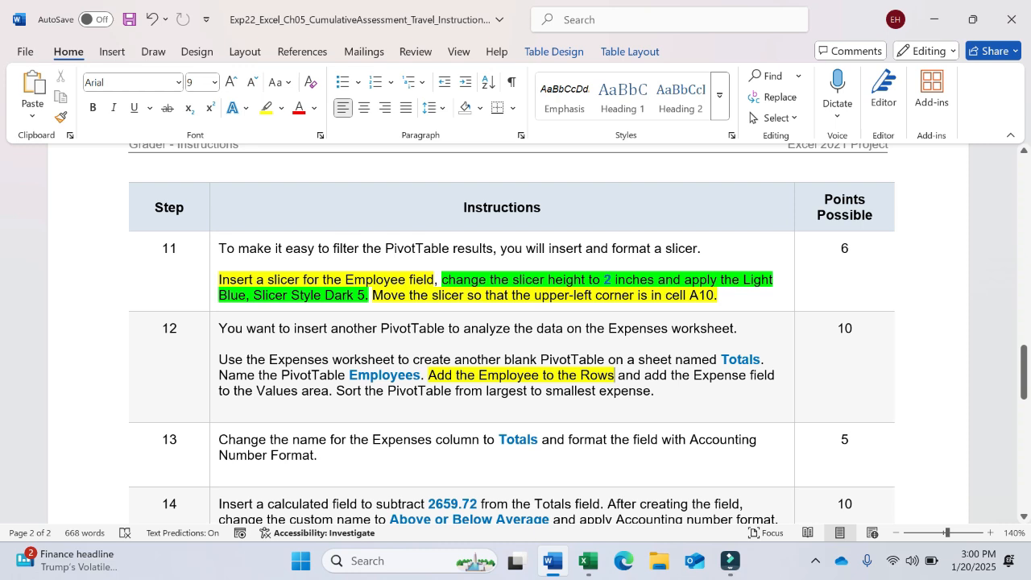
left_click_drag(645, 376, 328, 391)
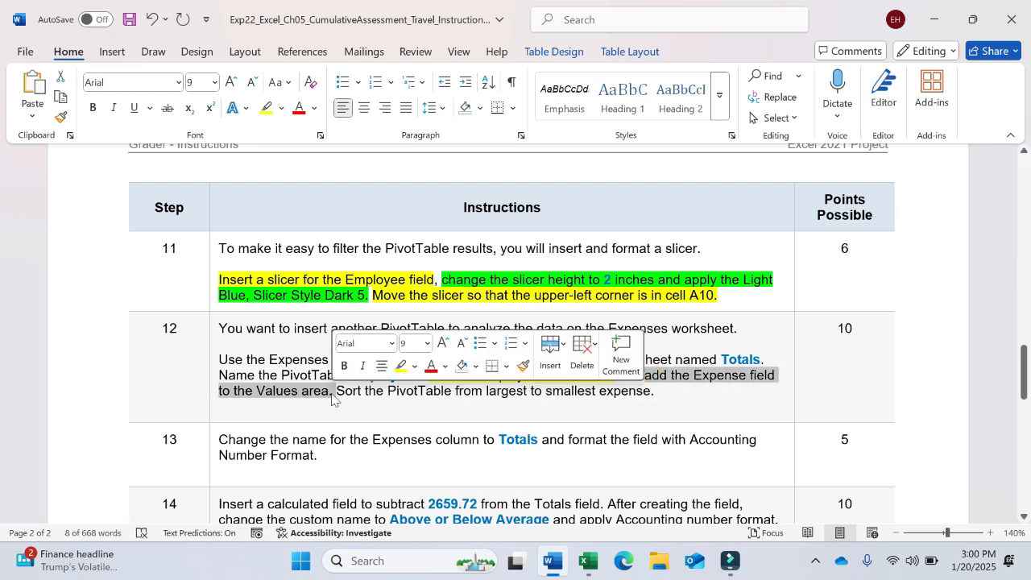
left_click(401, 366)
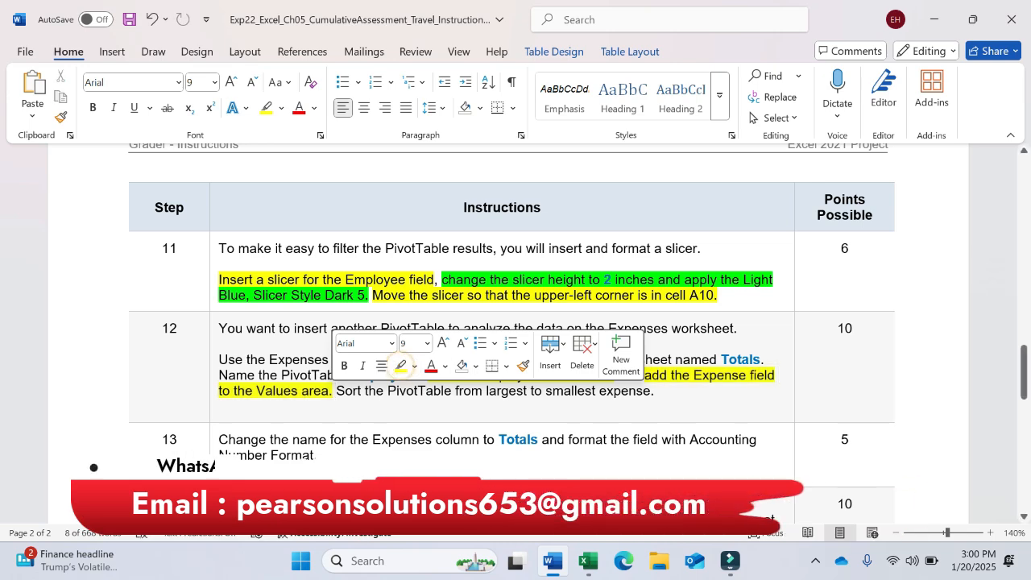
left_click(588, 560)
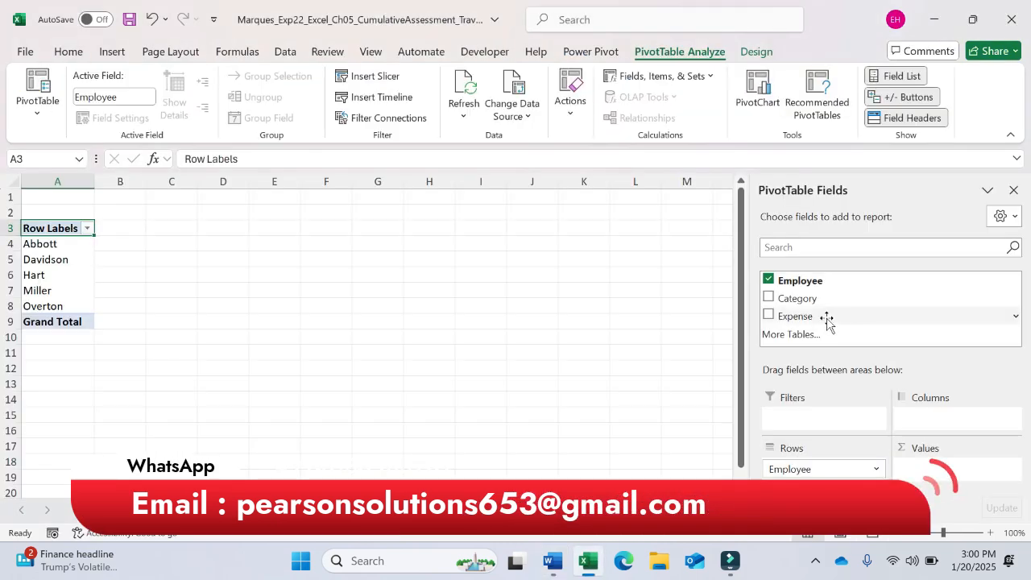
left_click_drag(827, 317, 934, 476)
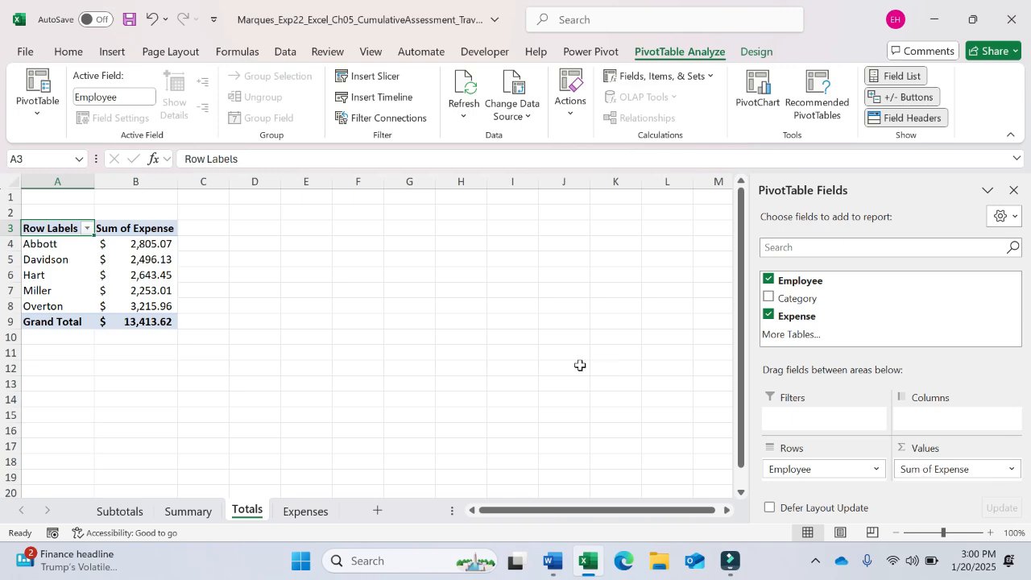
- Check the sort instruction in Word and, in Excel, sort the PivotTable's Sum of Expense values in B4:B9 from smallest to largest
left_click(555, 563)
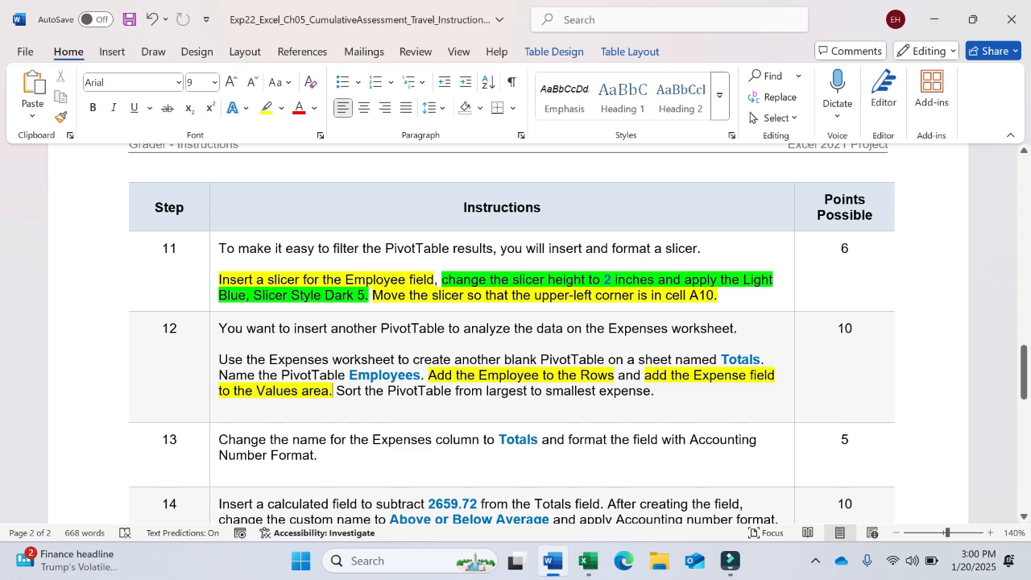
left_click(591, 563)
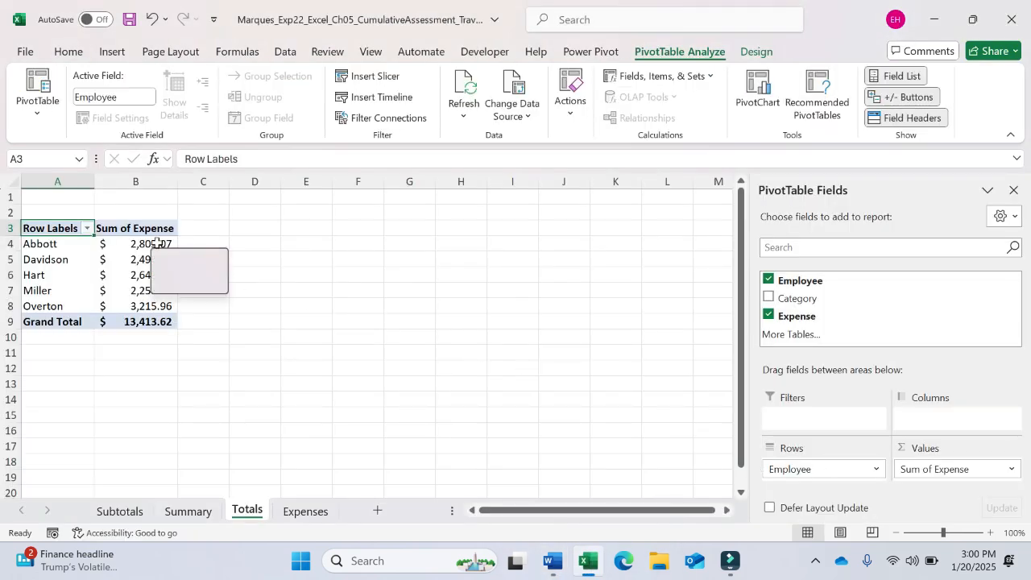
left_click_drag(158, 243, 149, 323)
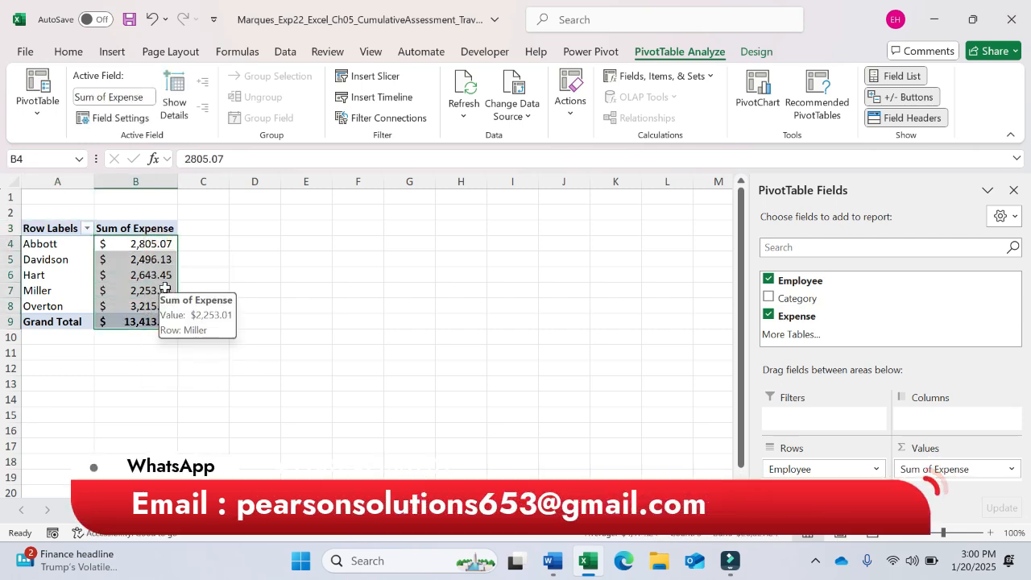
left_click(162, 294)
left_click(815, 561)
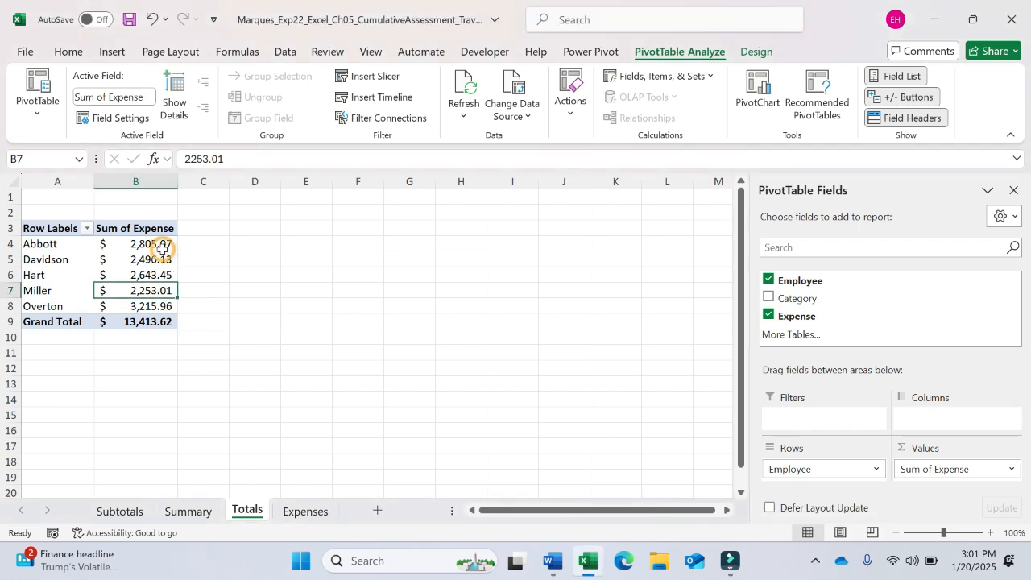
left_click(154, 243)
left_click_drag(154, 243, 157, 321)
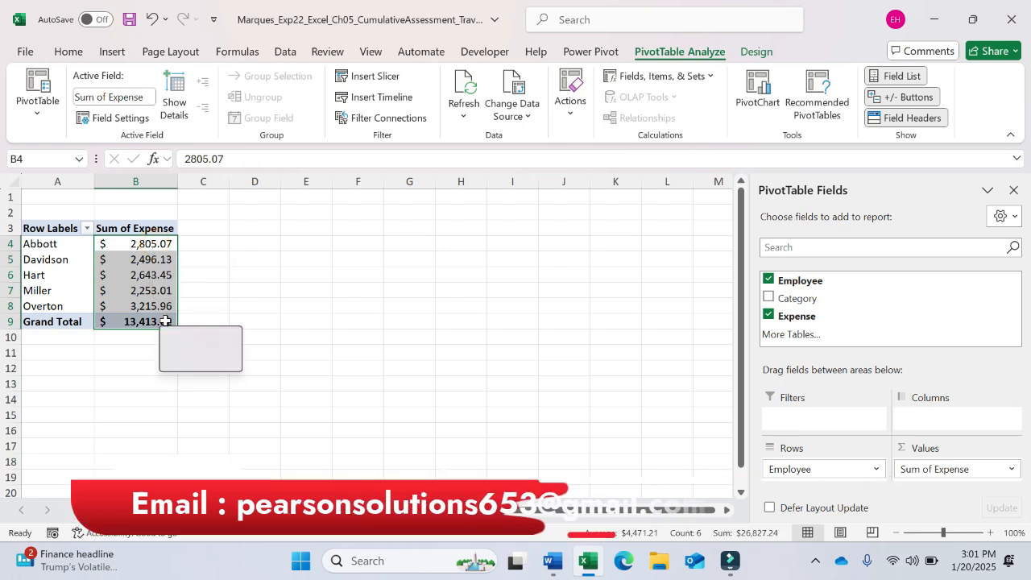
left_click(71, 51)
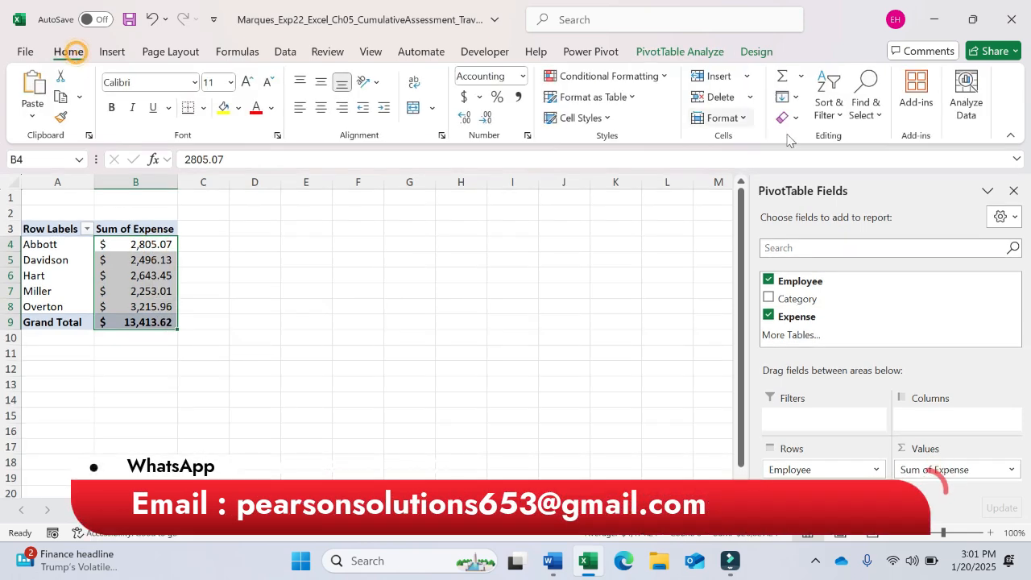
left_click(839, 116)
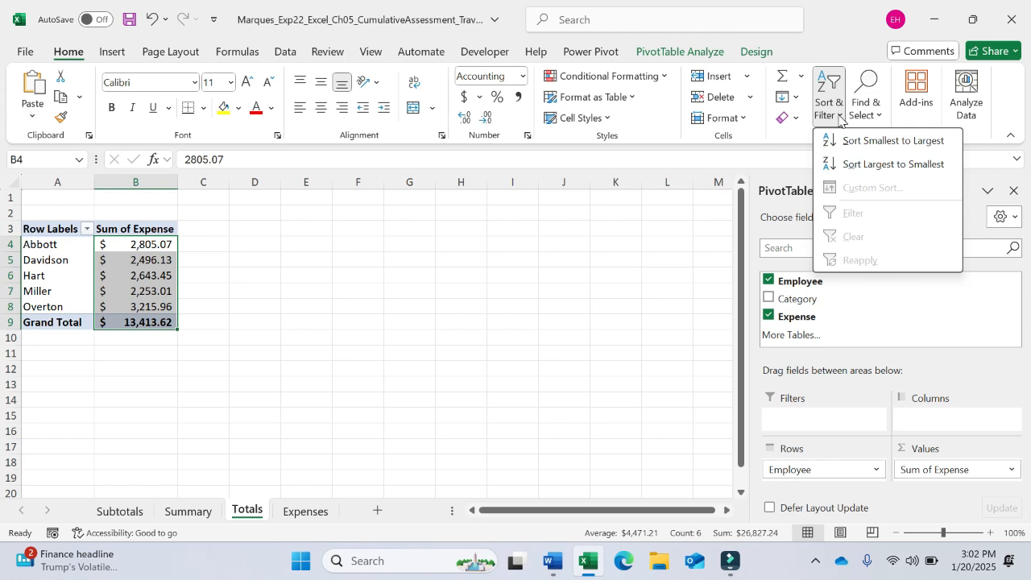
left_click(894, 142)
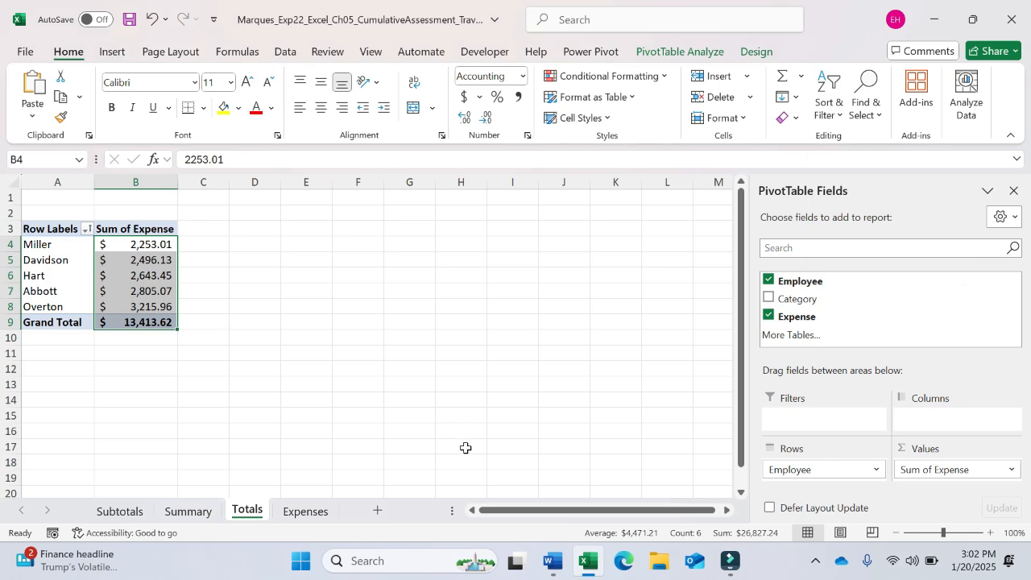
- Check the sort instruction in Word and, in Excel, sort the PivotTable's Sum of Expense values from largest to smallest
left_click(553, 562)
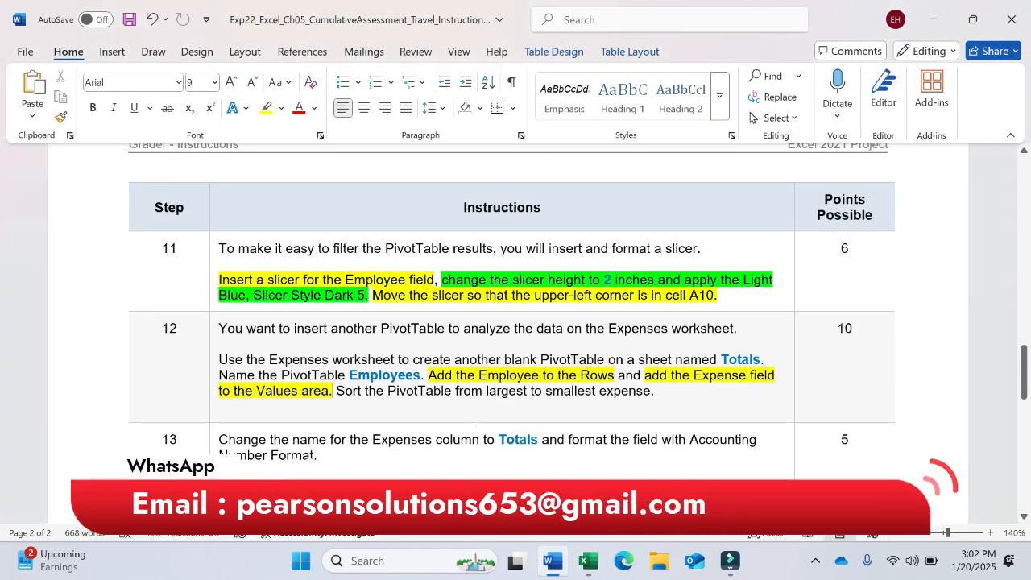
left_click(592, 566)
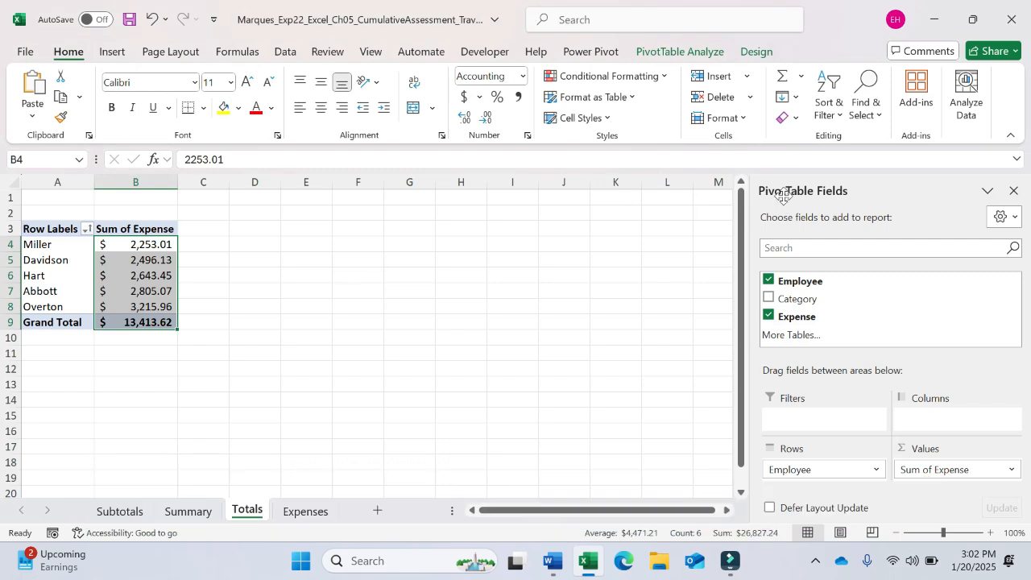
left_click(830, 111)
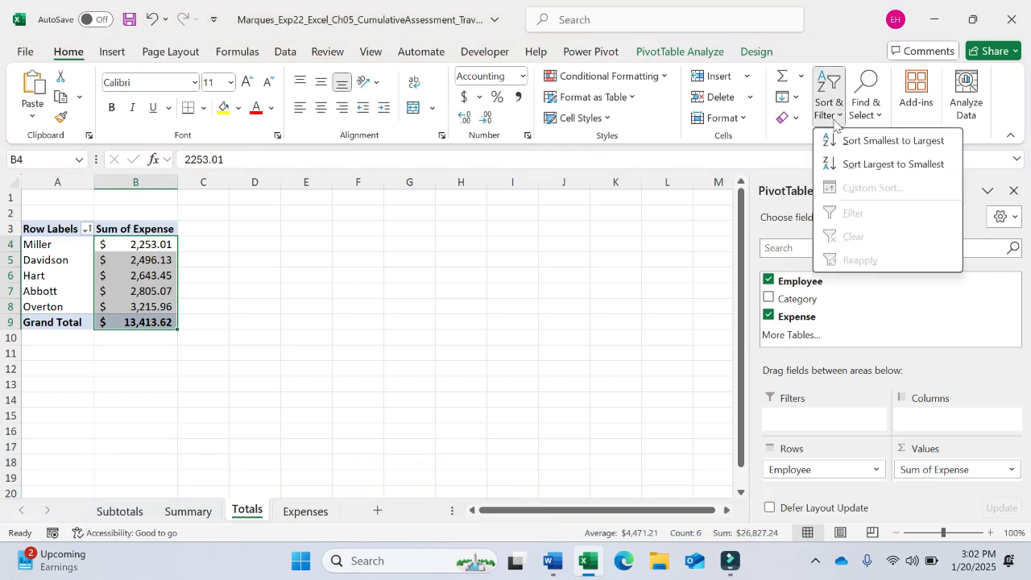
left_click(867, 164)
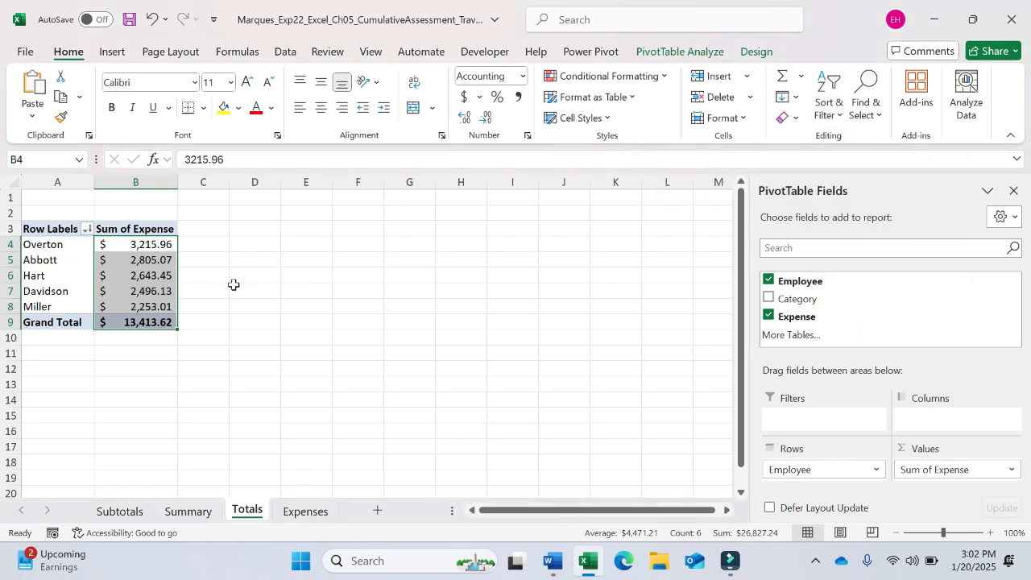
left_click(126, 306)
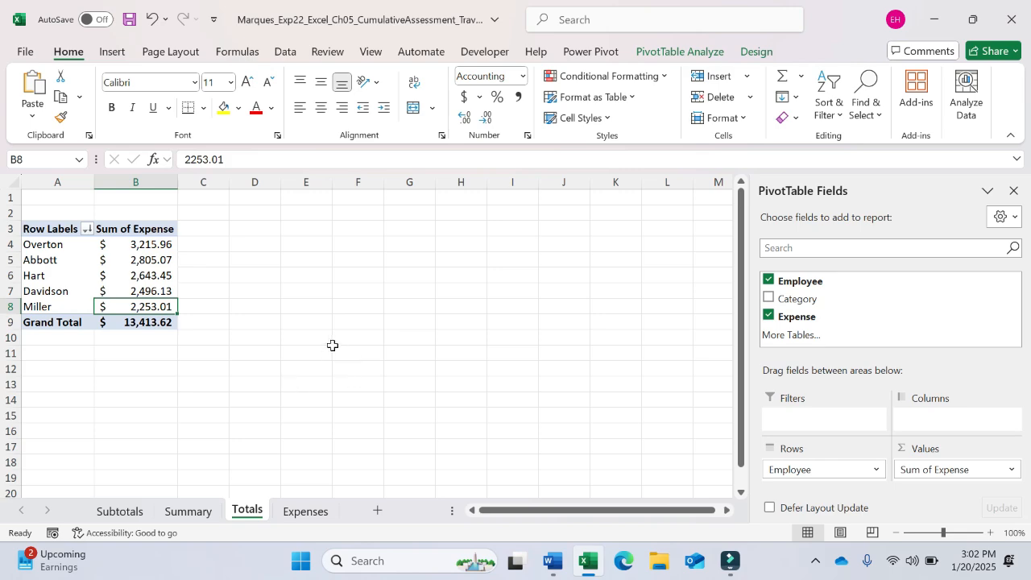
- Switch to Word and highlight "Change the name for the Expenses column to Totals" in instruction 13 in yellow
left_click(551, 566)
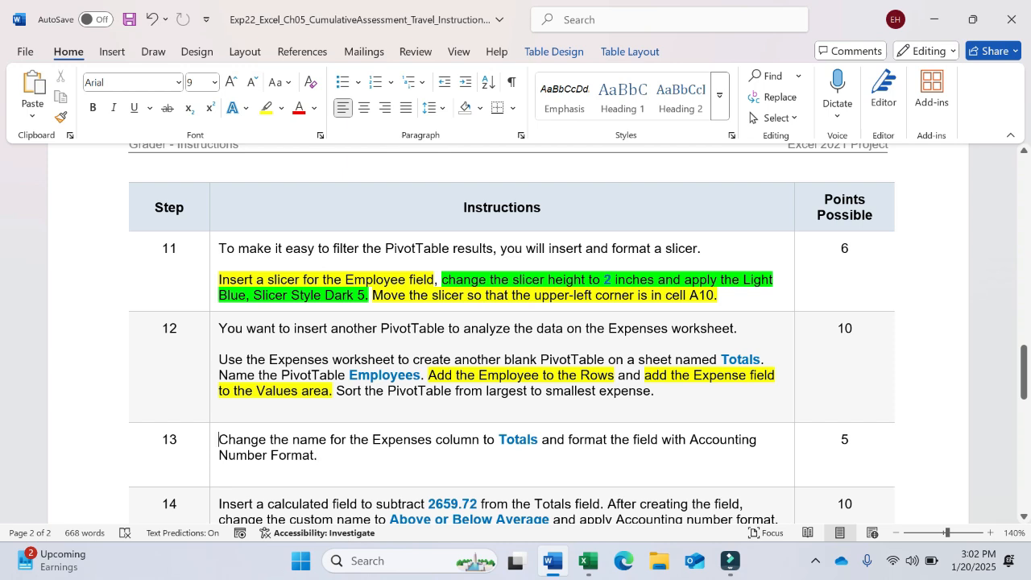
key("ctrl+shift+Right")
key("ctrl+shift+Right")
key("ctrl+shift+Right")
key("ctrl+shift+Right")
key("ctrl+shift+Right")
key("ctrl+shift+Right")
key("ctrl+shift+Right")
key("ctrl+shift+Right")
key("ctrl+shift+Right")
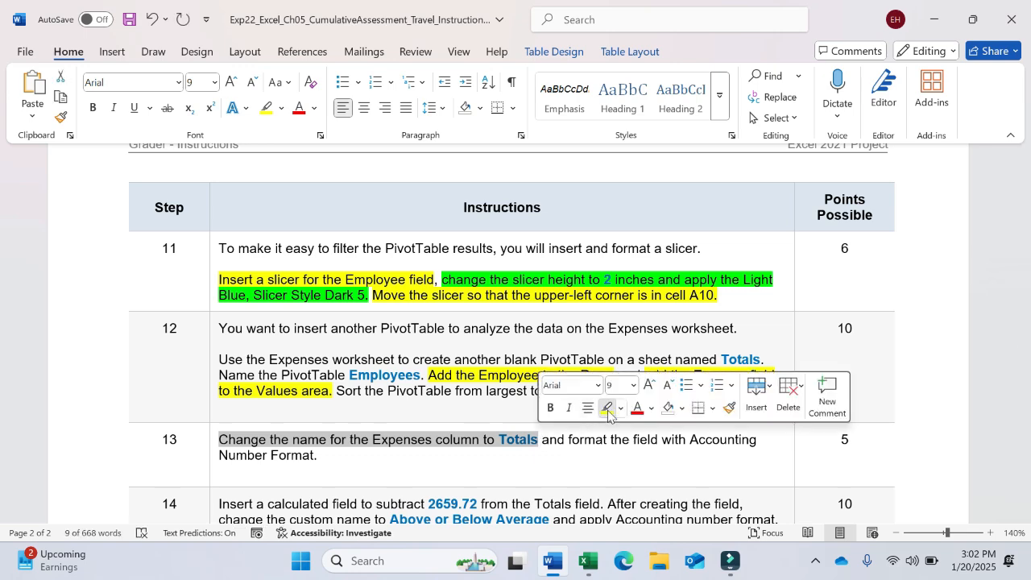
left_click(608, 413)
left_click(320, 455)
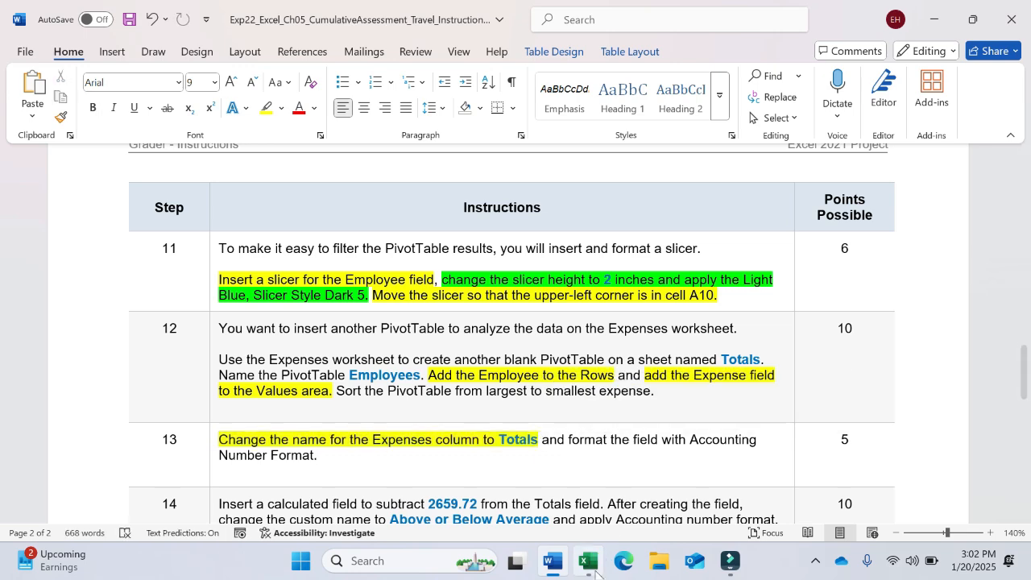
- Switch to Excel and set the custom name of the PivotTable's Sum of Expense value field to Totals
left_click(589, 564)
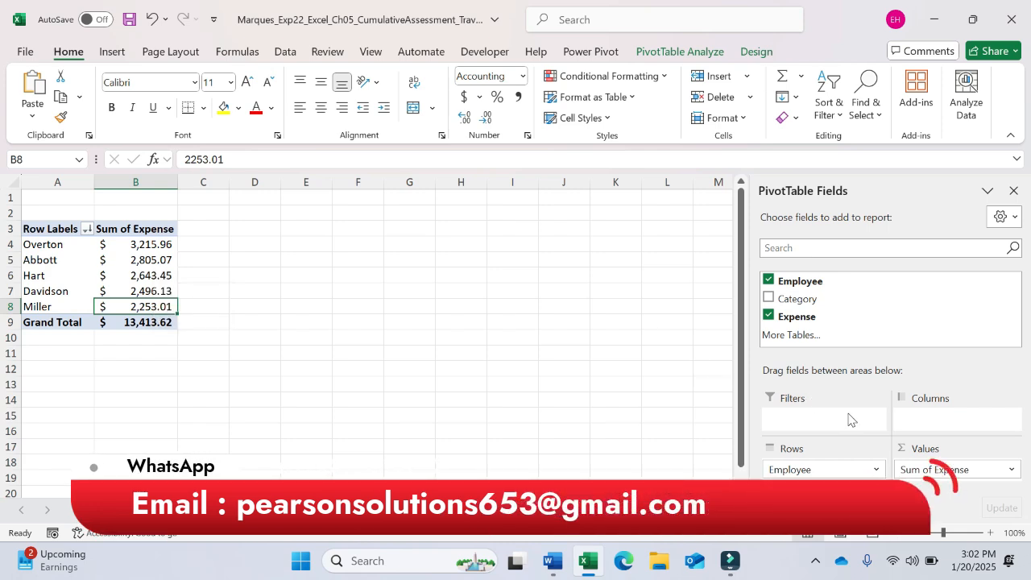
left_click(1009, 472)
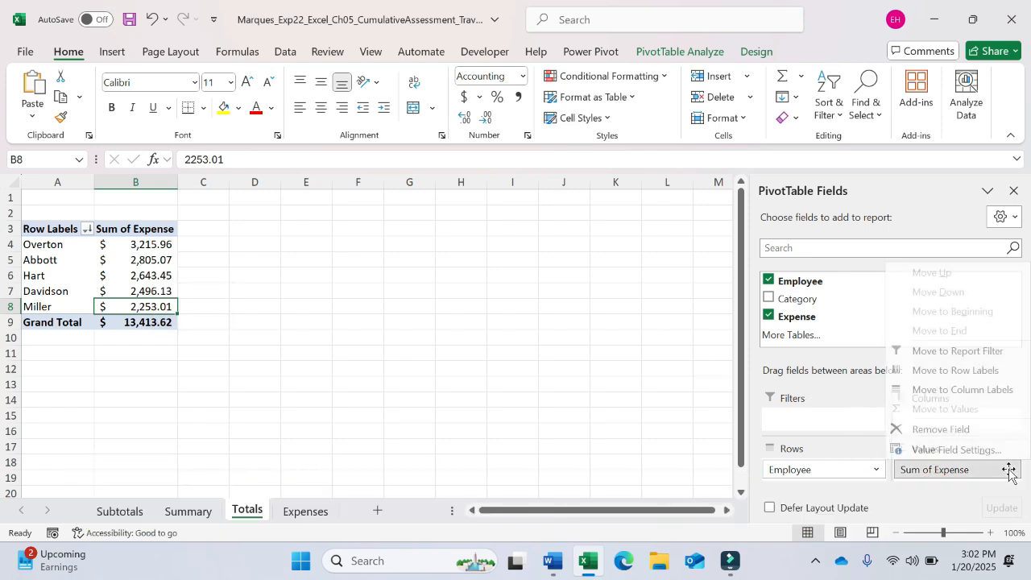
left_click(964, 451)
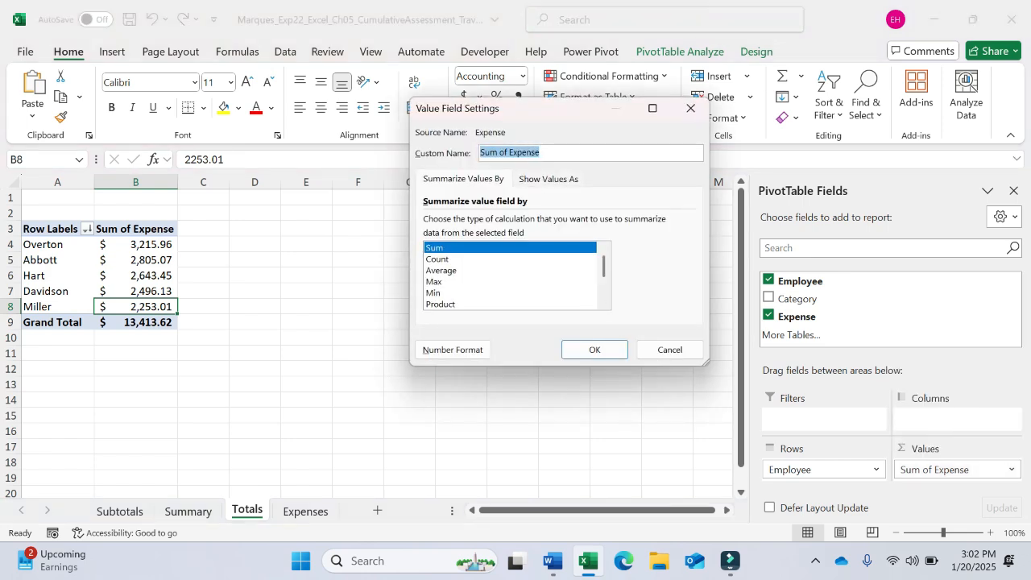
type("T")
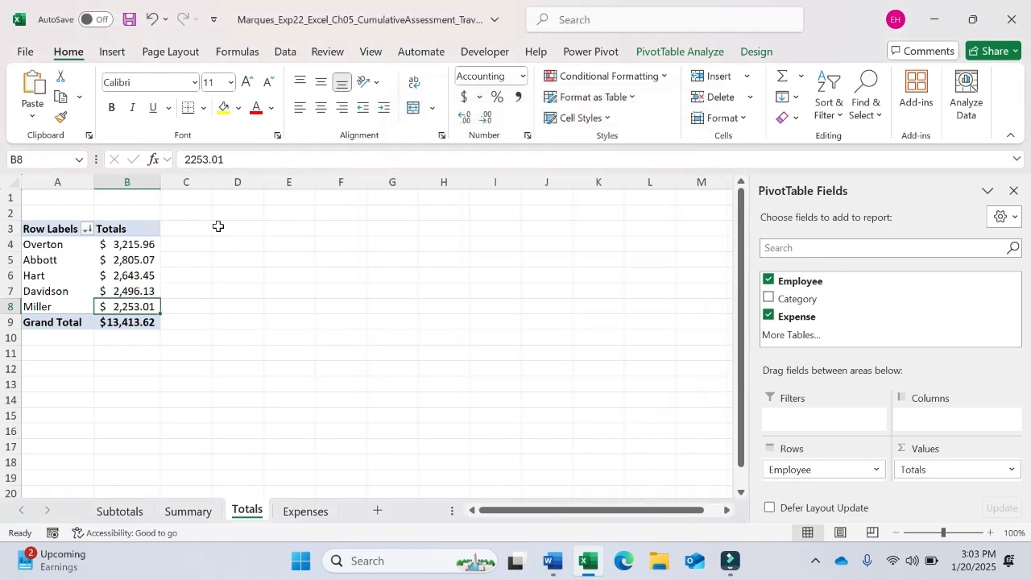
left_click(121, 228)
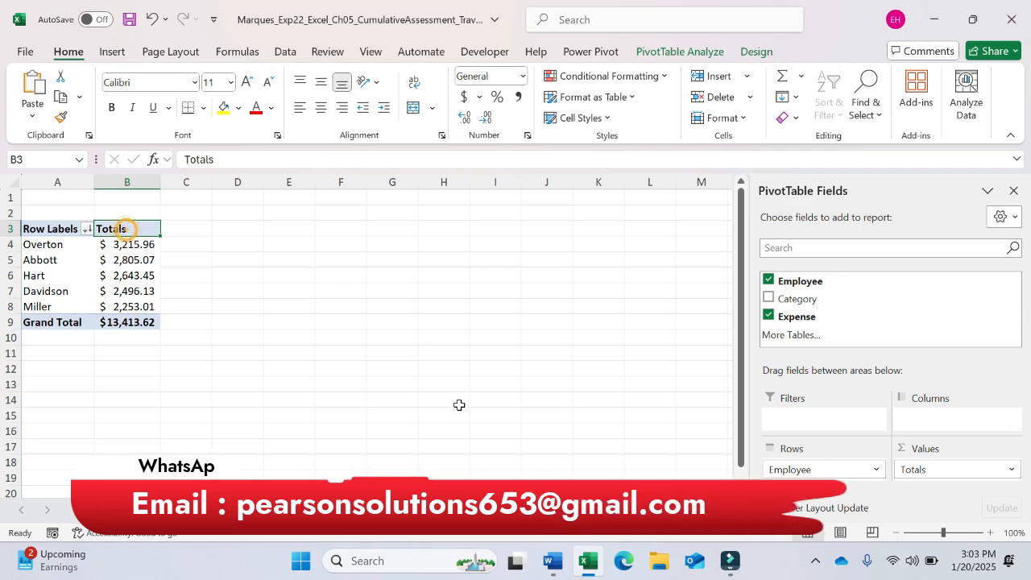
- Switch to Word and highlight "format the field with Accounting Number Format." in instruction 13 in yellow
left_click(553, 561)
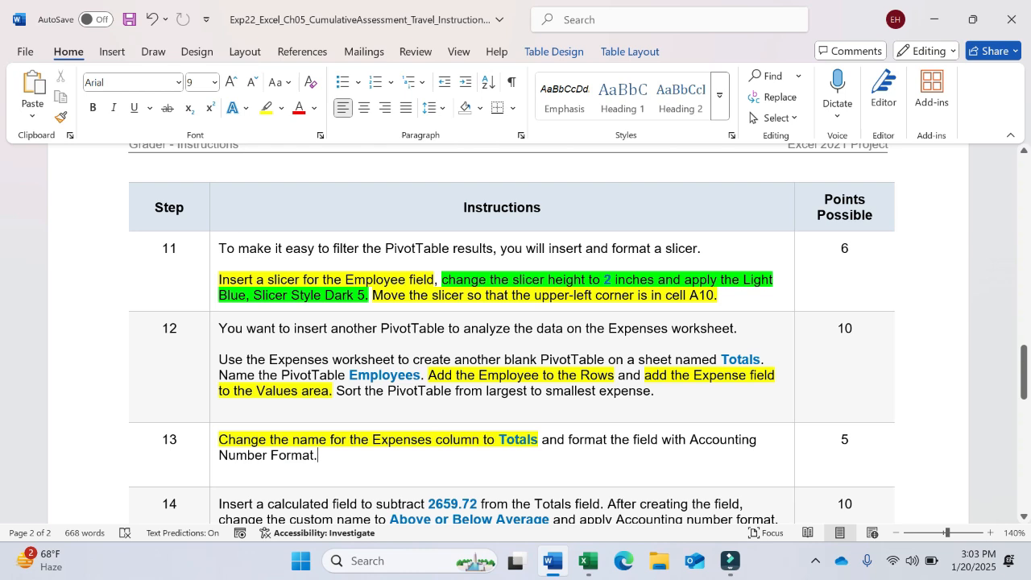
left_click_drag(569, 440, 313, 456)
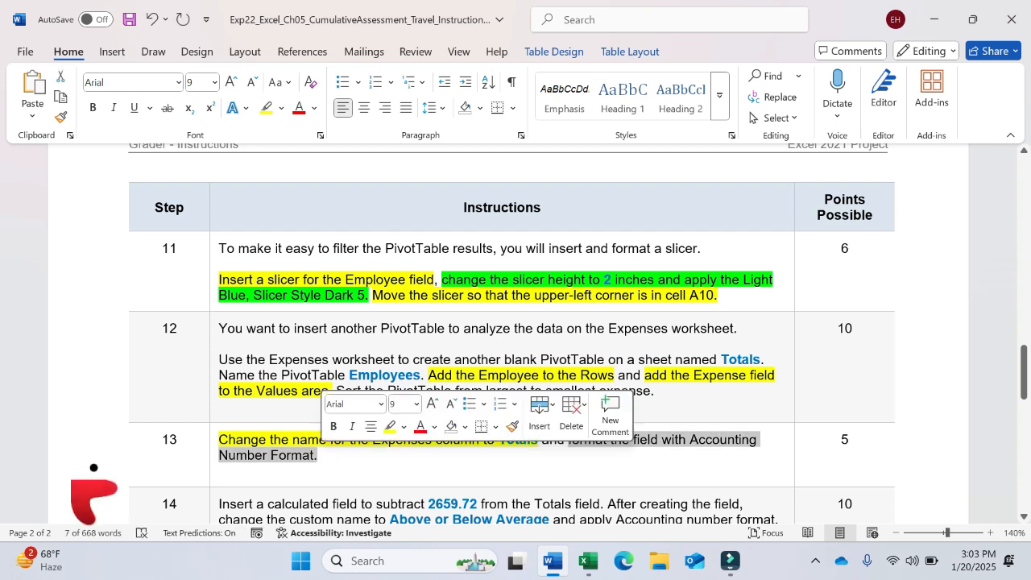
left_click(390, 427)
left_click(593, 478)
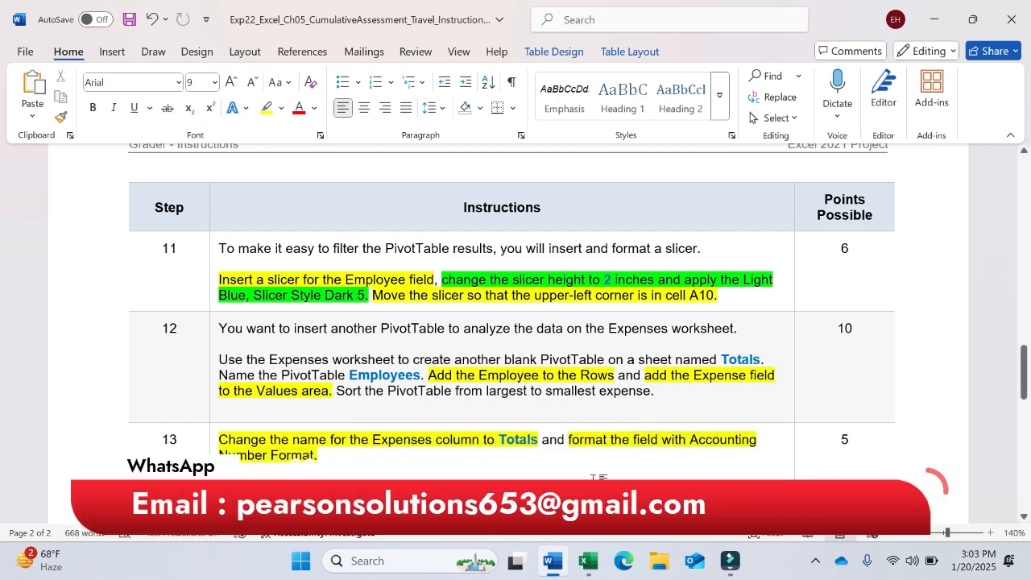
- In Excel, apply the Accounting number format with 2 decimal places and the $ symbol to the Totals value field, rechecking the instruction in Word
left_click(588, 560)
left_click_drag(120, 245, 135, 314)
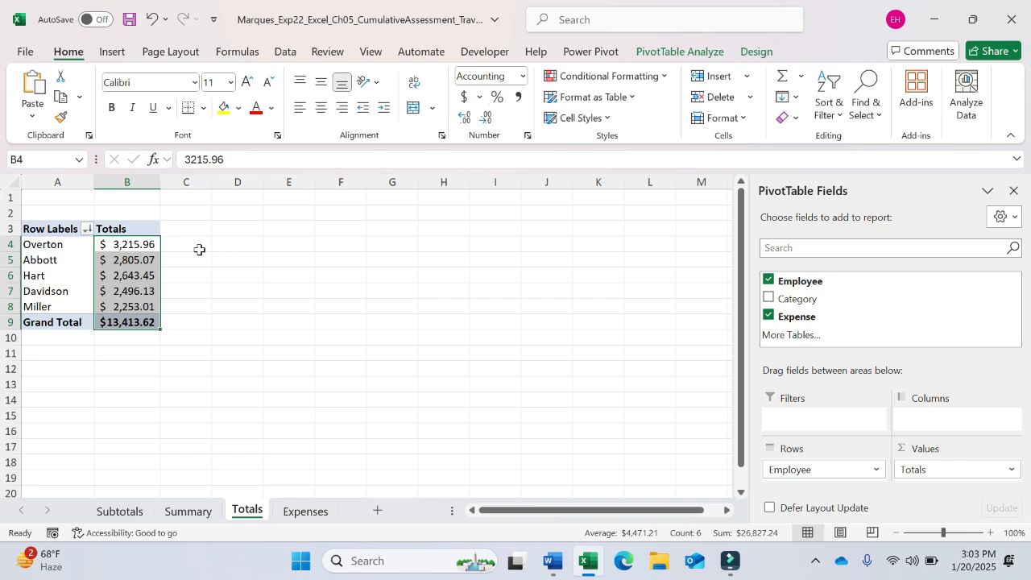
left_click(129, 246)
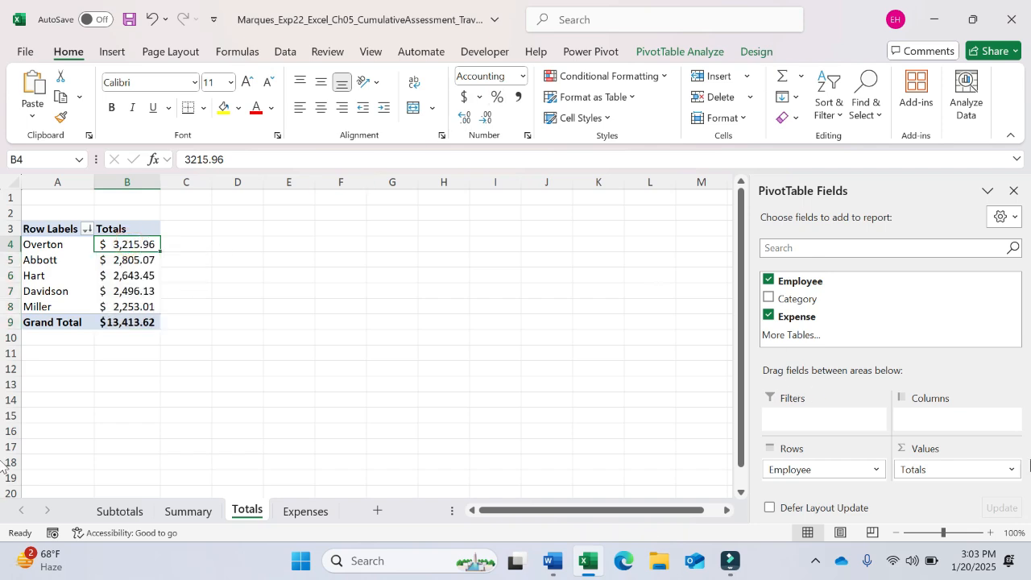
left_click(1012, 469)
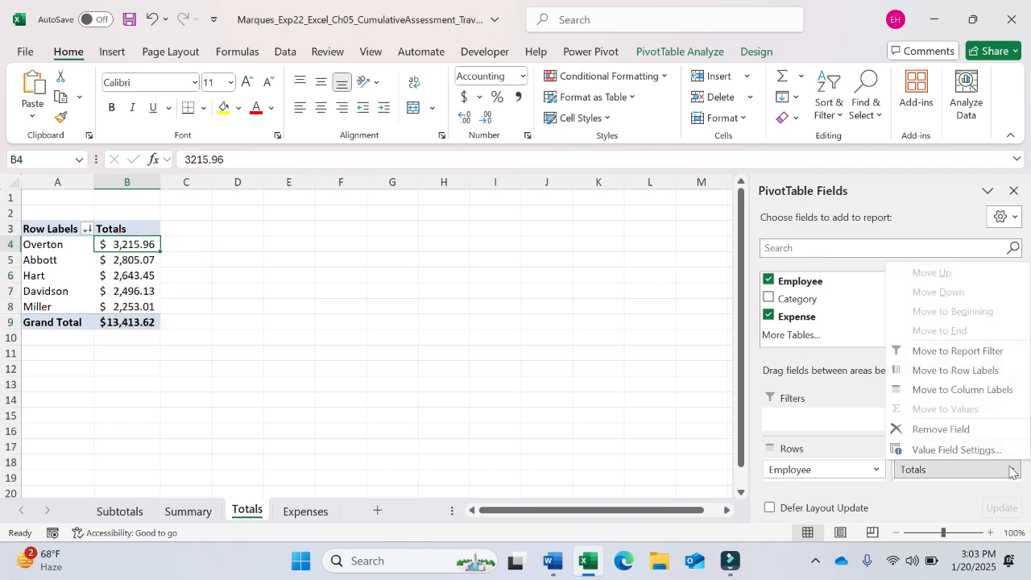
left_click(963, 452)
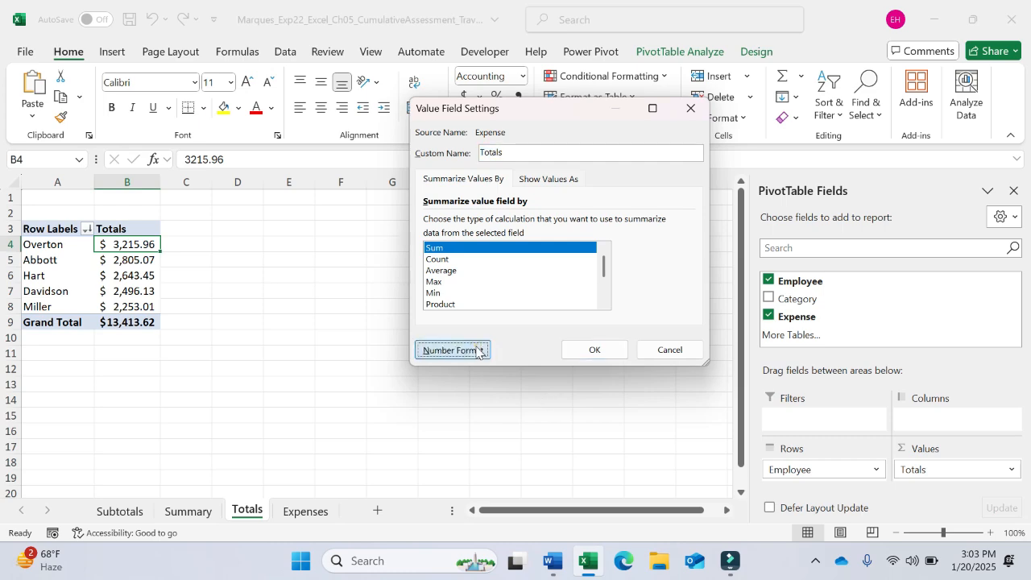
left_click(475, 350)
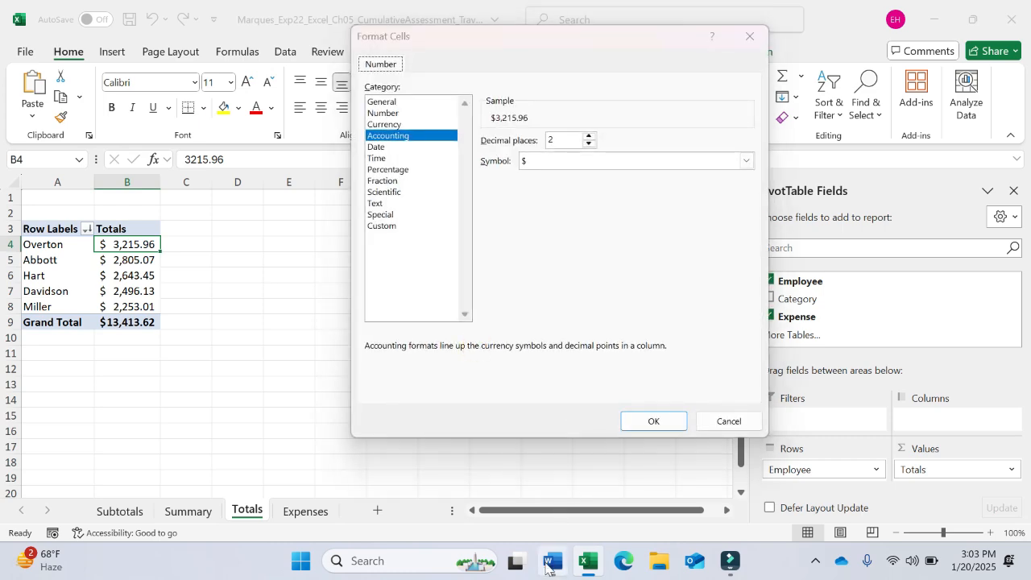
left_click(552, 562)
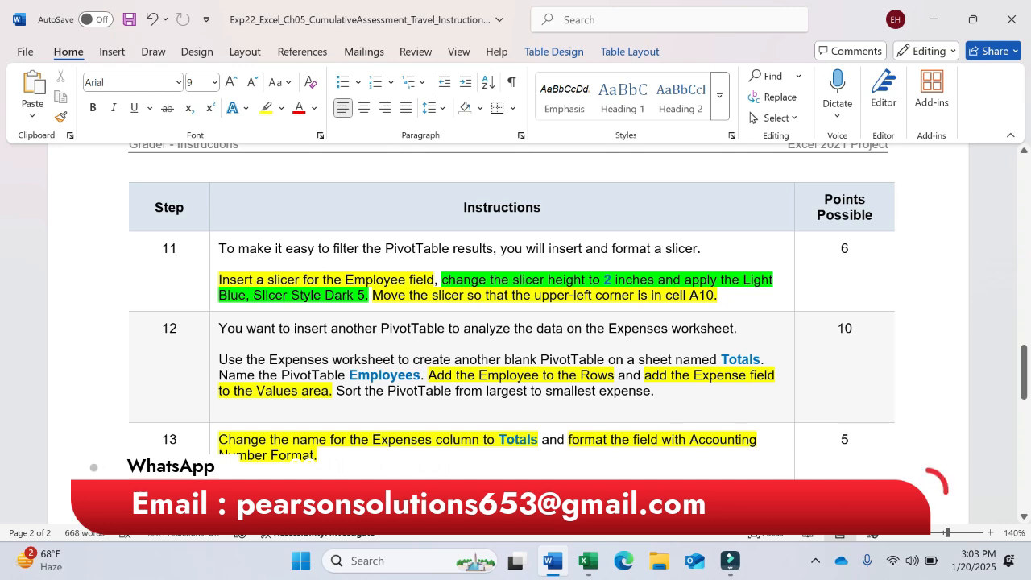
left_click(588, 561)
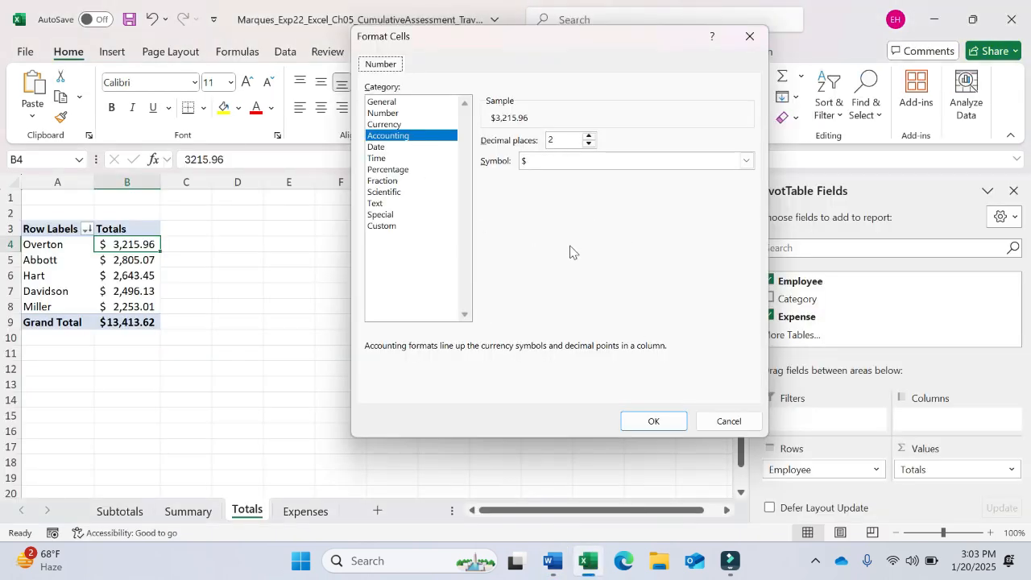
left_click(653, 422)
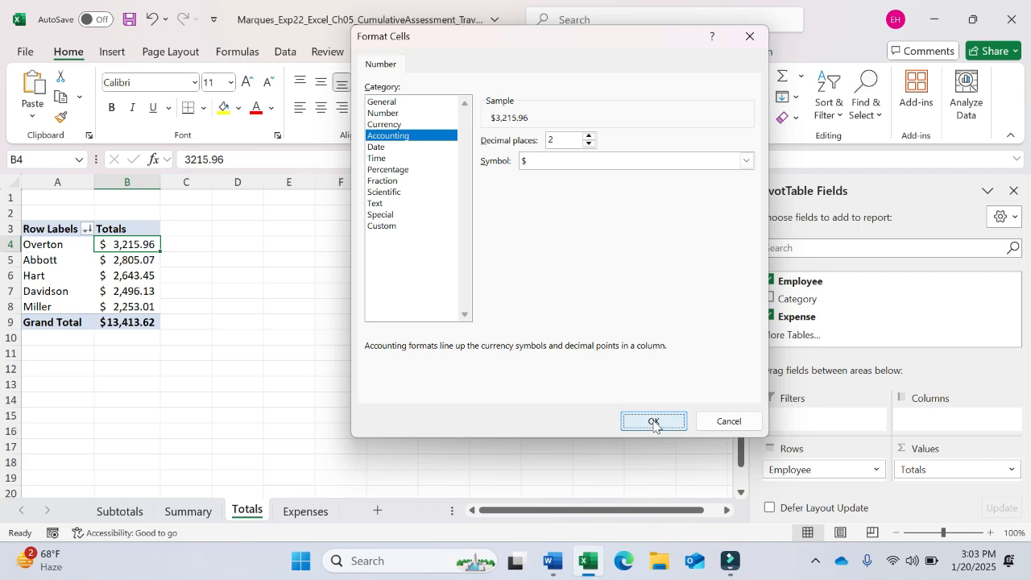
left_click(609, 351)
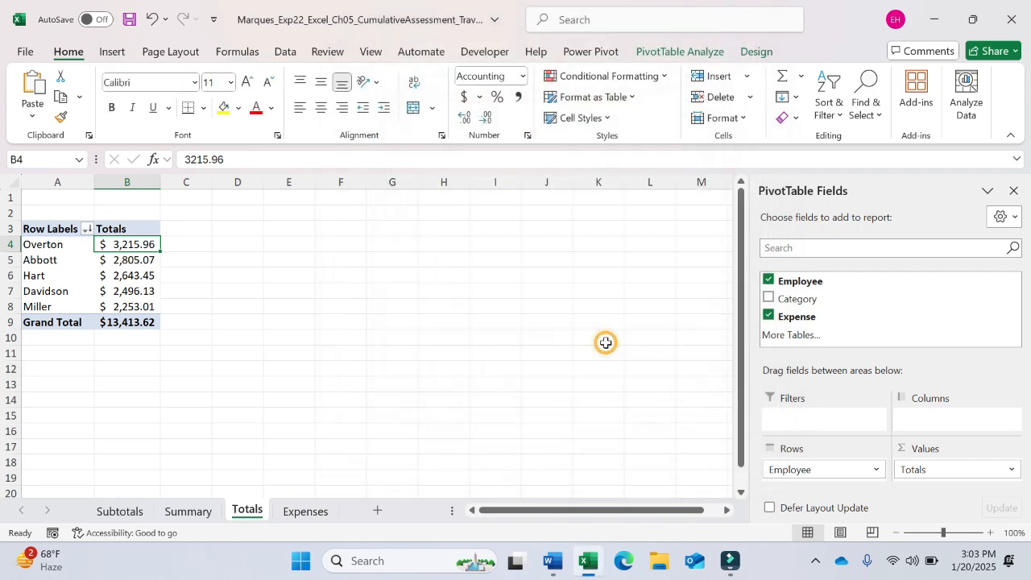
- Save the travel expenses workbook
key("ctrl+s")
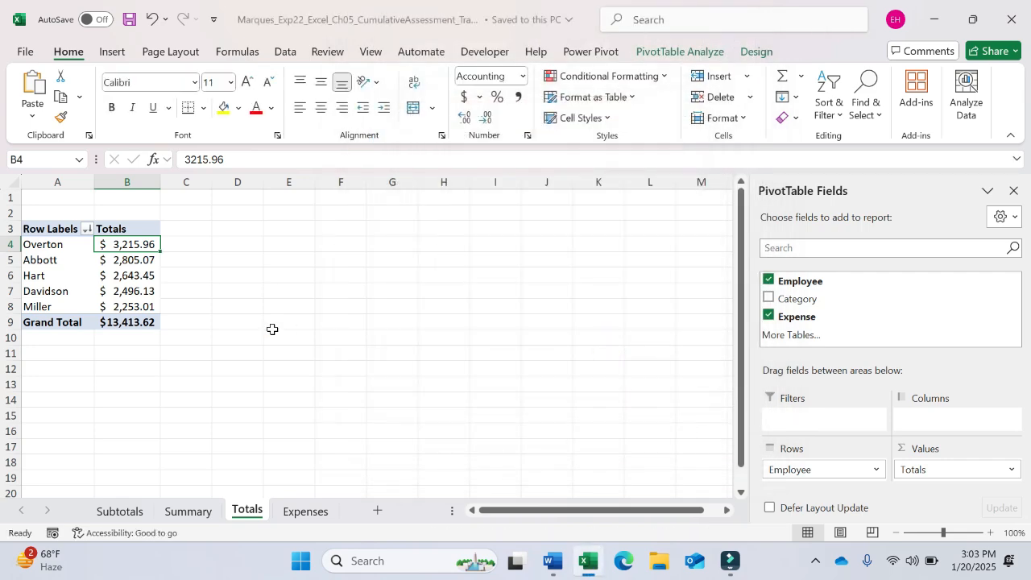
left_click(28, 53)
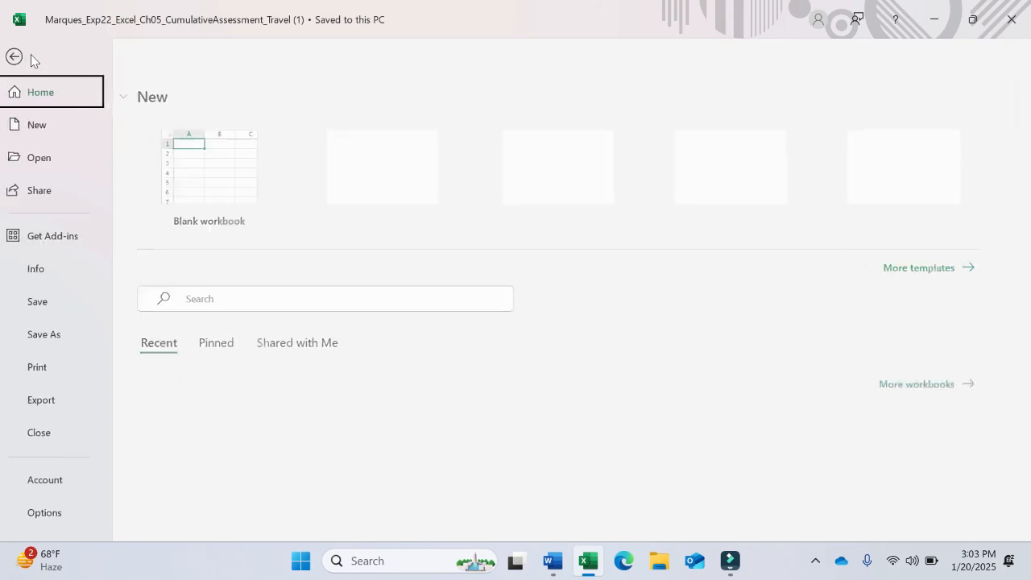
left_click(47, 302)
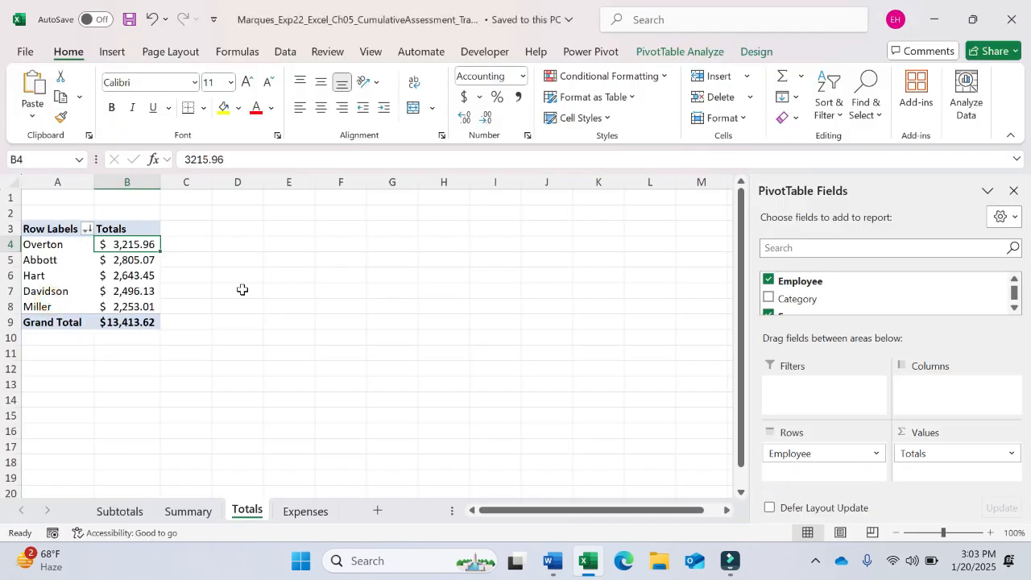
- Switch to Word and highlight "Insert a calculated field to subtract 2659.72 from the Totals field." in instruction 14 in yellow
left_click(548, 562)
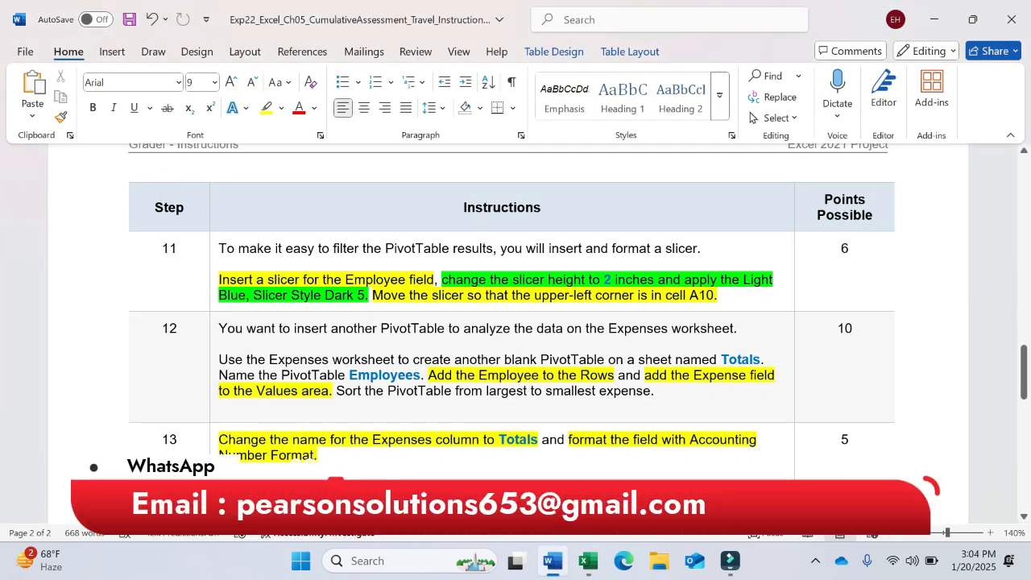
scroll(511, 322, "down", 2)
scroll(365, 507, "down", 3)
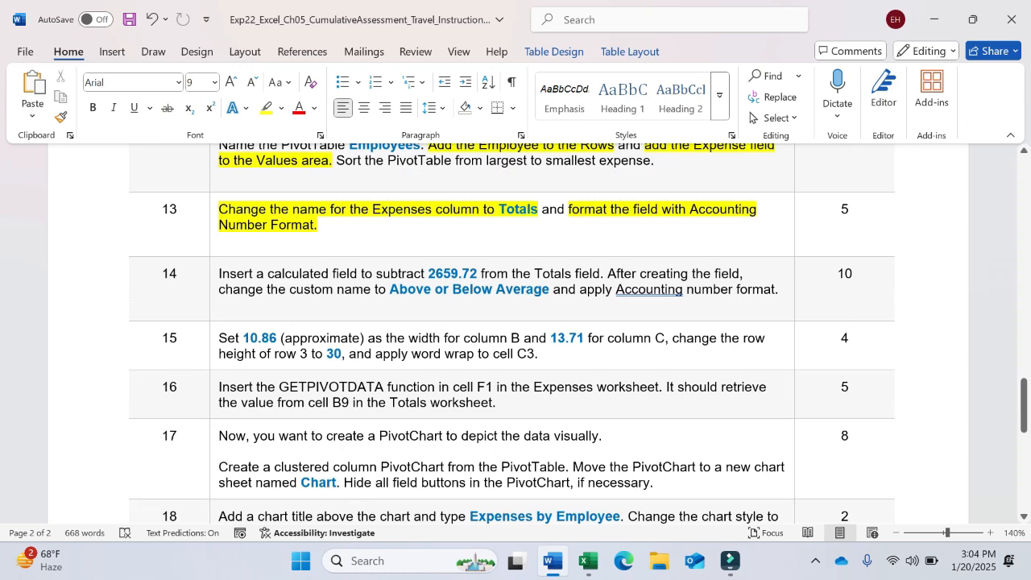
mouse_move(1025, 403)
left_mouse_down()
mouse_move(1024, 435)
mouse_move(1025, 391)
left_mouse_up()
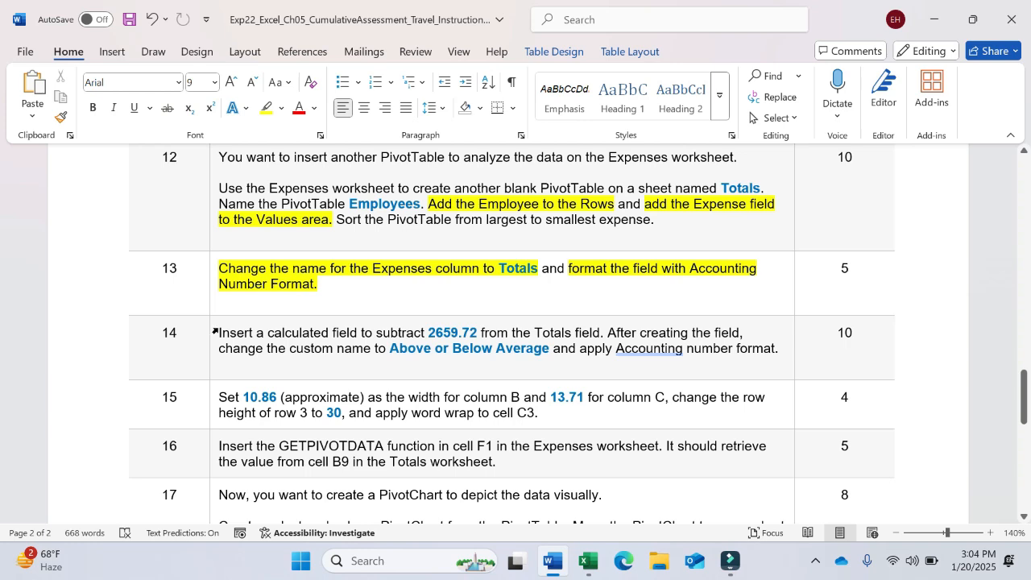
left_click_drag(219, 332, 604, 332)
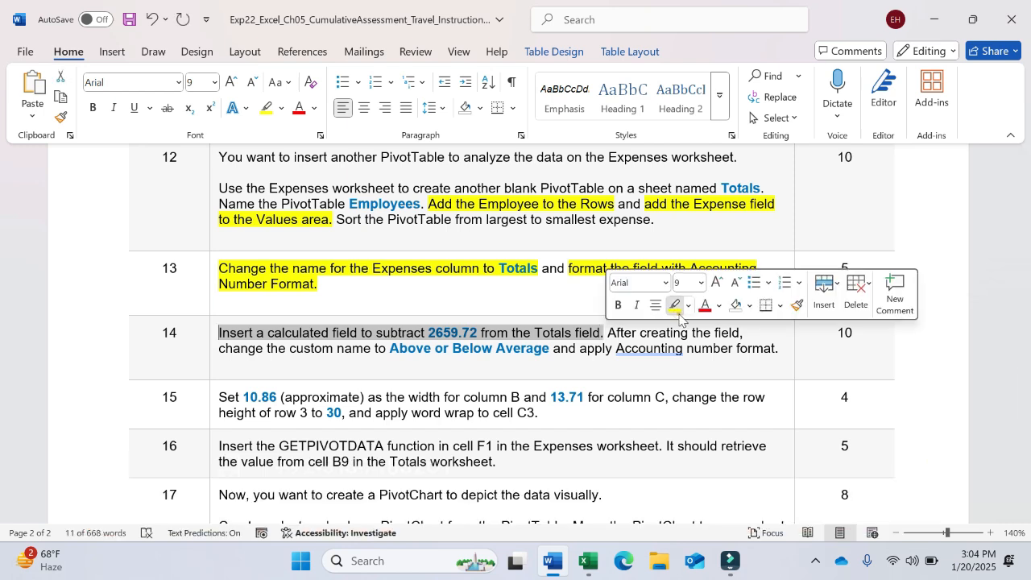
left_click(676, 308)
left_click(669, 330)
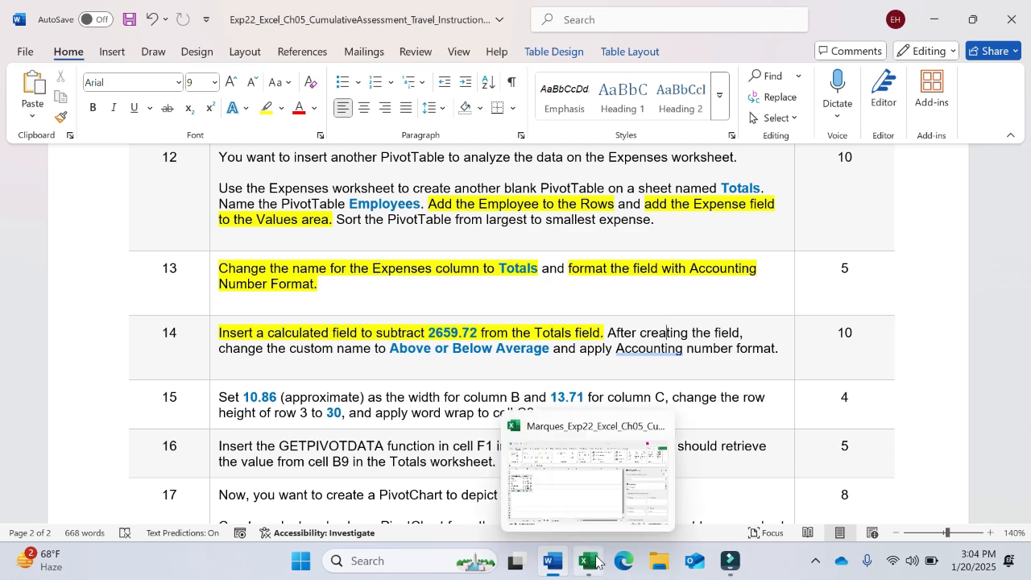
- In Excel, start a calculated field in the Totals sheet's PivotTable with the formula =Expense-2659.72, rechecking the amount in Word's instruction 14
left_click(597, 562)
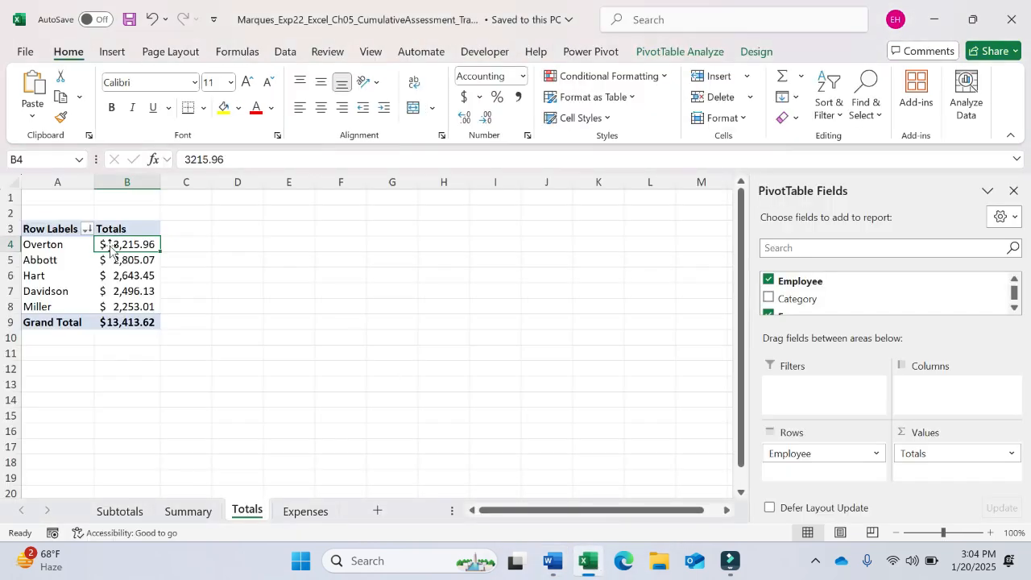
left_click(695, 51)
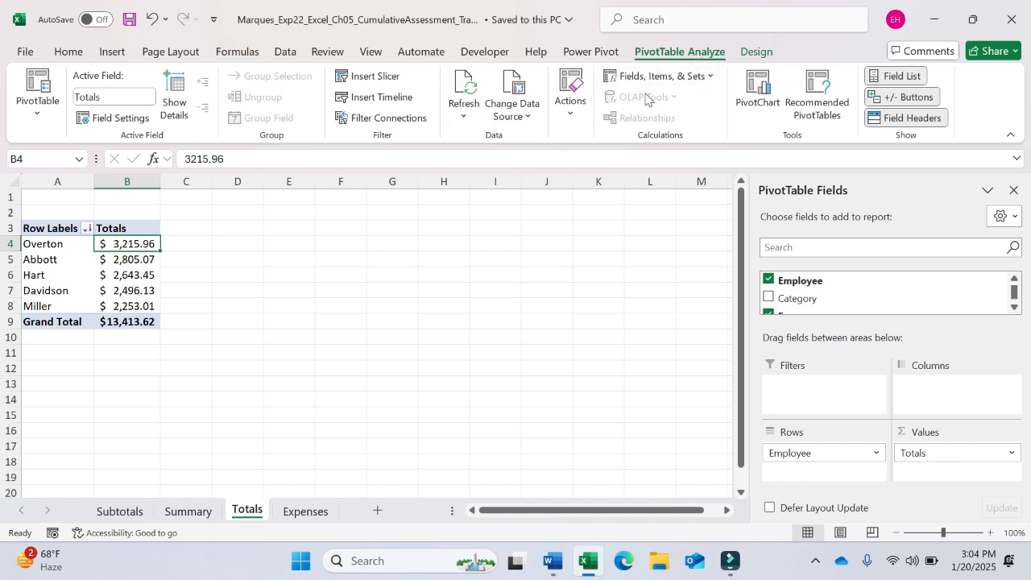
left_click(709, 77)
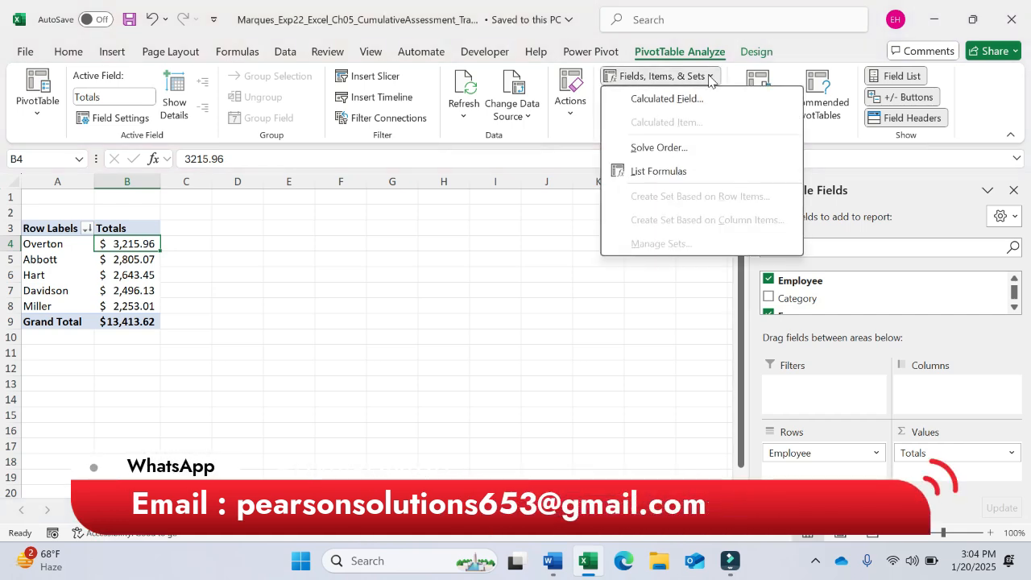
left_click(677, 99)
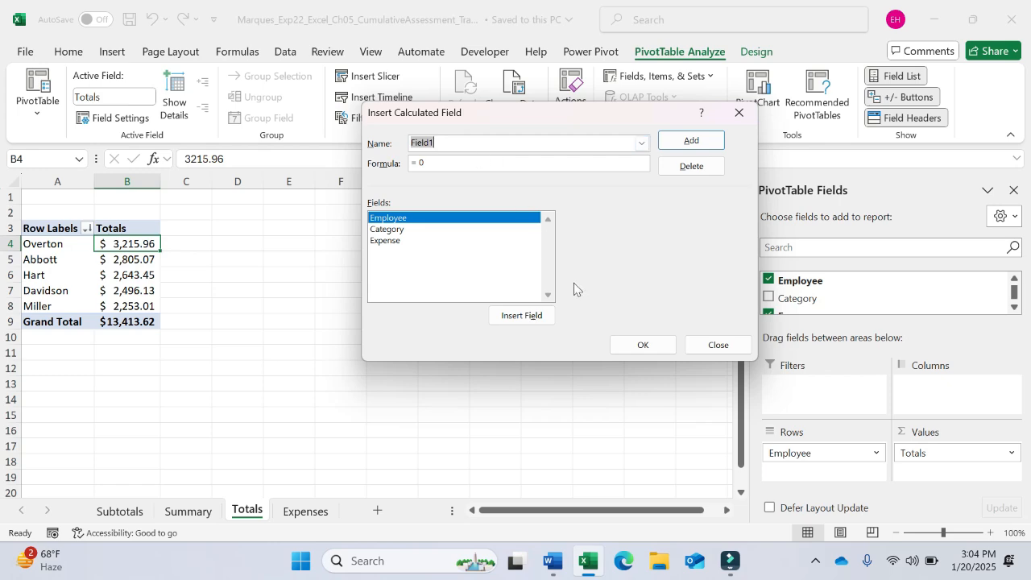
left_click(550, 561)
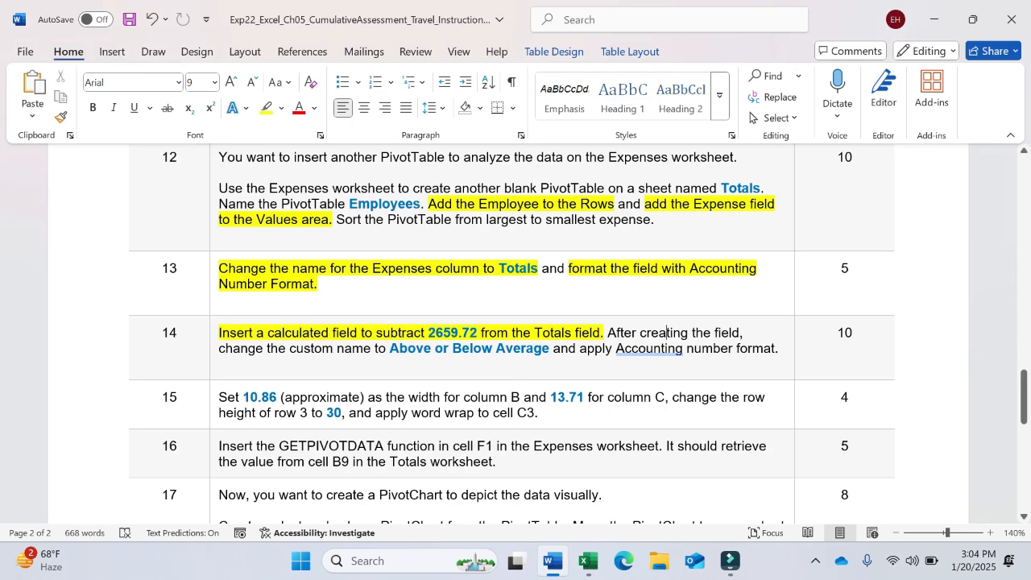
left_click_drag(428, 333, 477, 333)
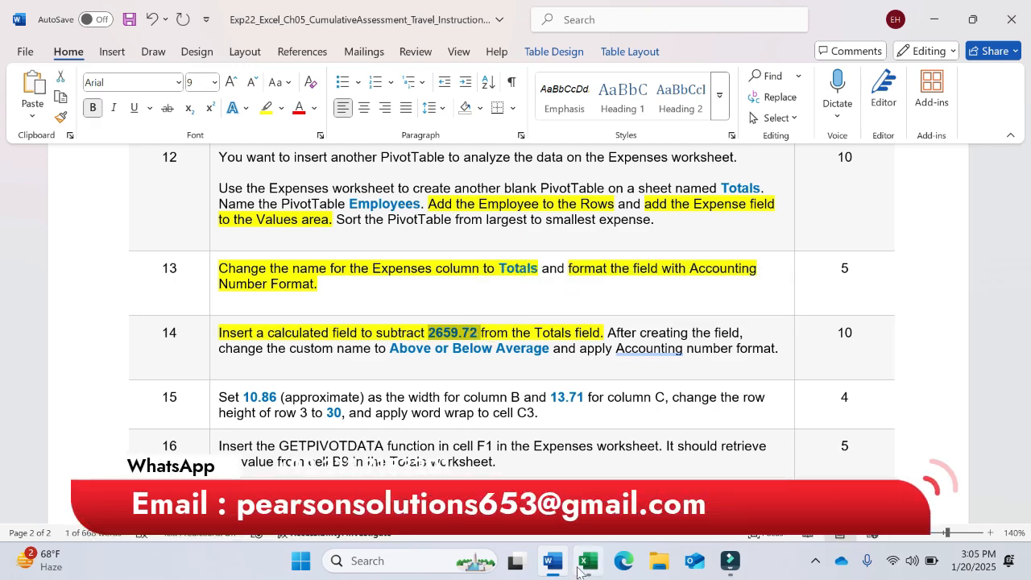
key("alt+Tab")
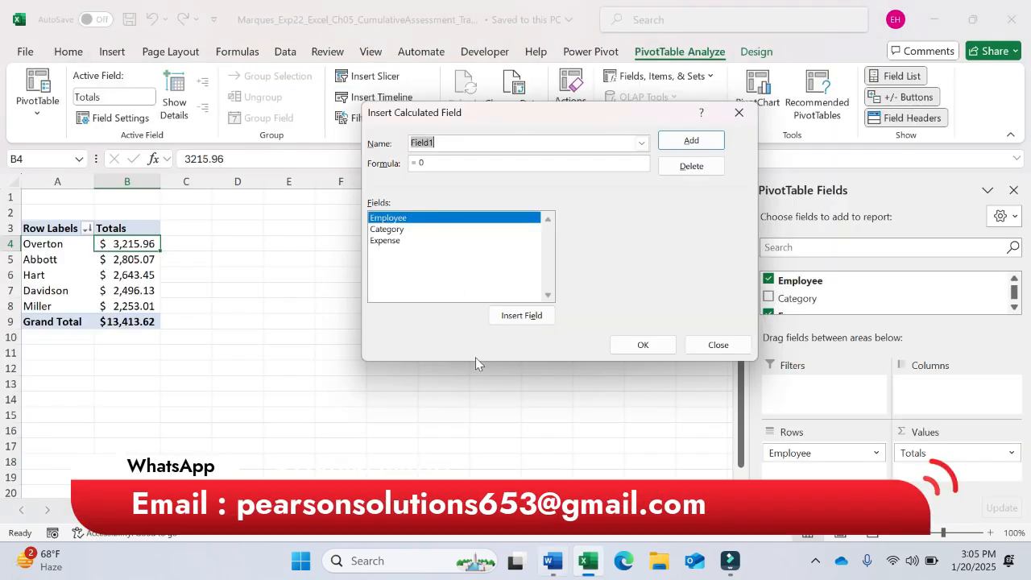
left_click(391, 241)
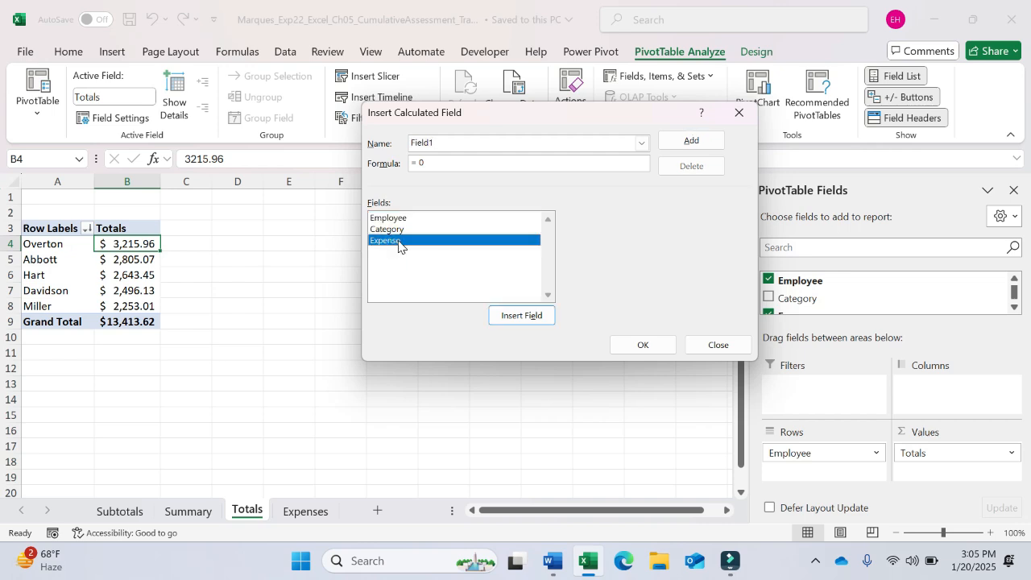
double_click(398, 241)
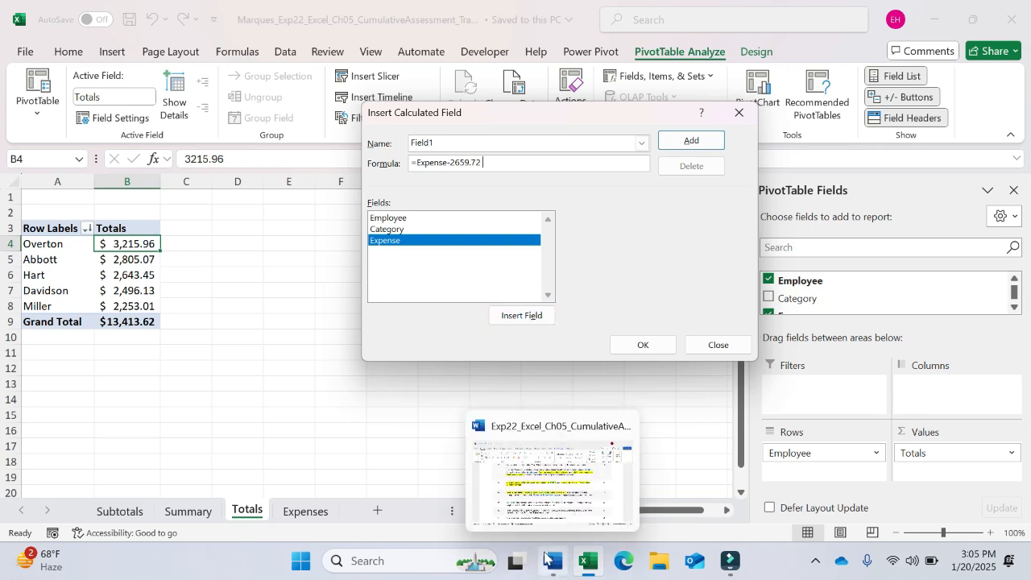
- Name the calculated field Above or Below Average, checking the wording in Word's instruction 14, and insert it into the PivotTable
left_click(546, 559)
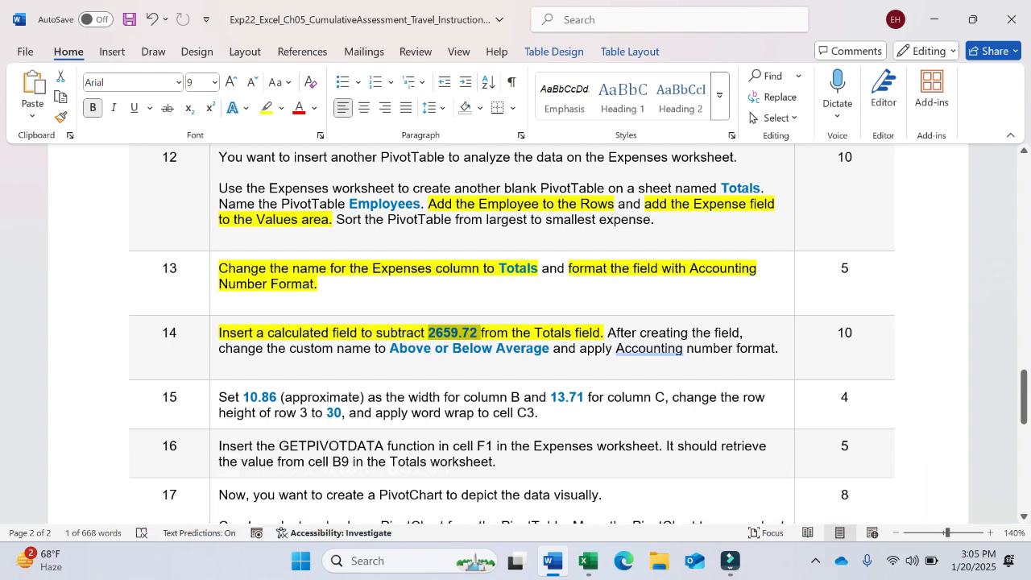
left_click_drag(390, 348, 551, 348)
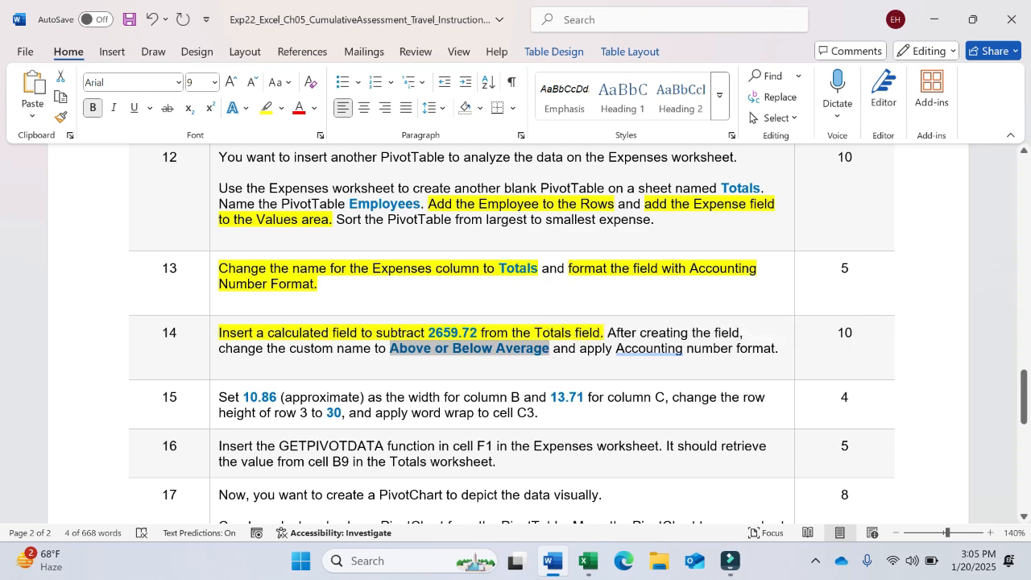
left_click(589, 561)
left_click(456, 142)
key("BackSpace")
key("BackSpace")
key("BackSpace")
key("BackSpace")
key("BackSpace")
key("BackSpace")
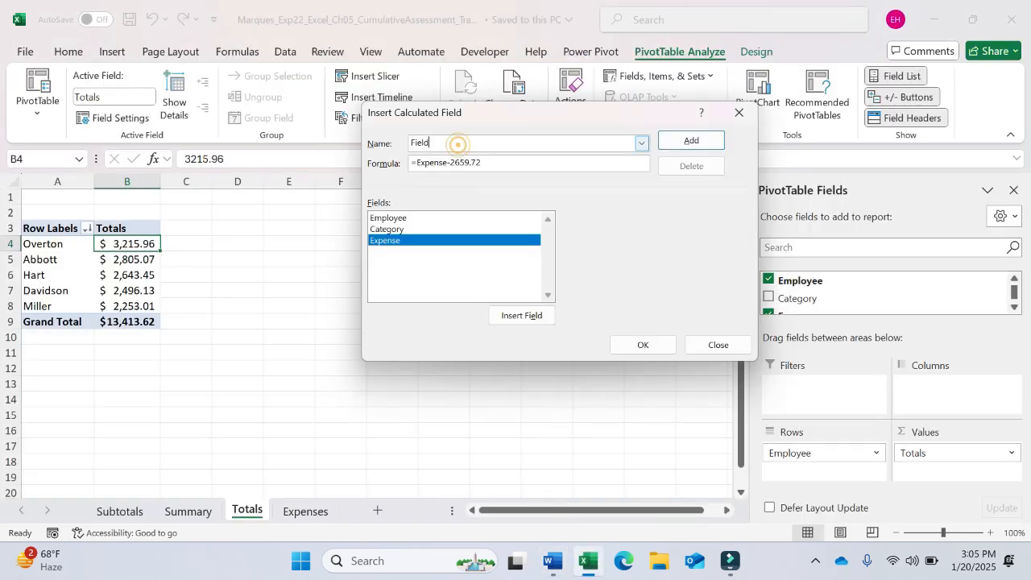
type("Above or Below ")
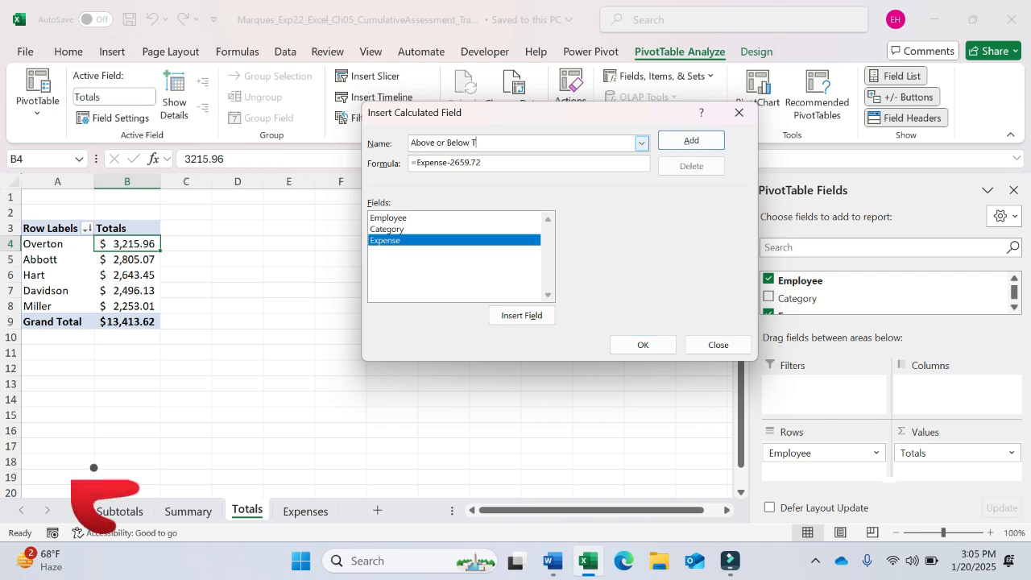
type("the Aver")
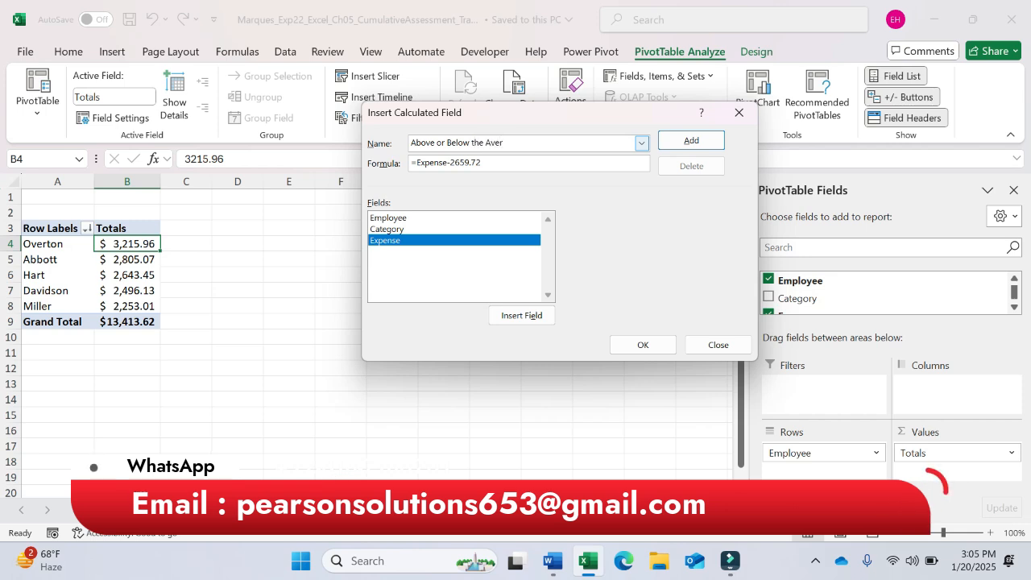
type("age")
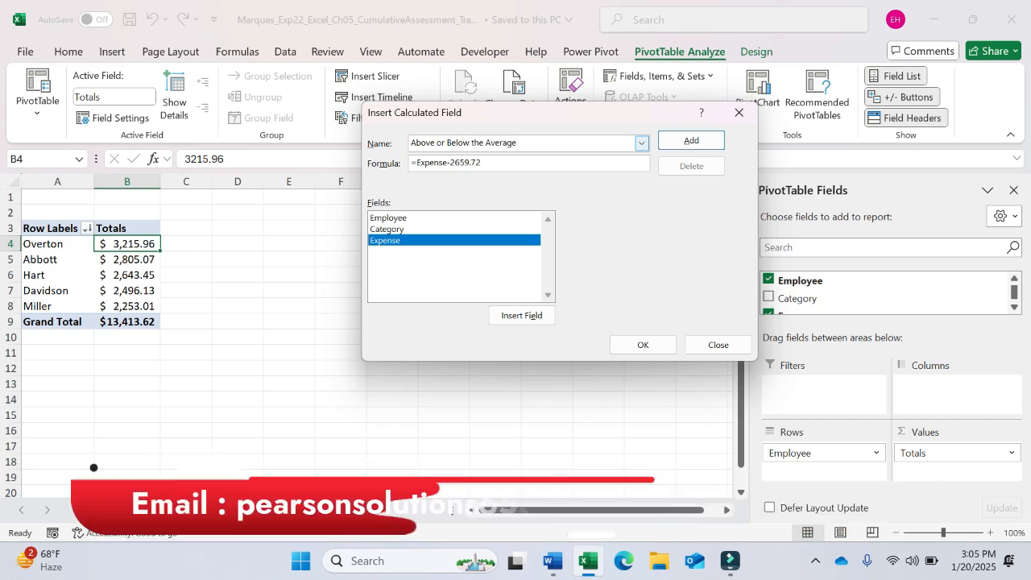
left_click_drag(518, 143, 412, 142)
type("Above or Below Average")
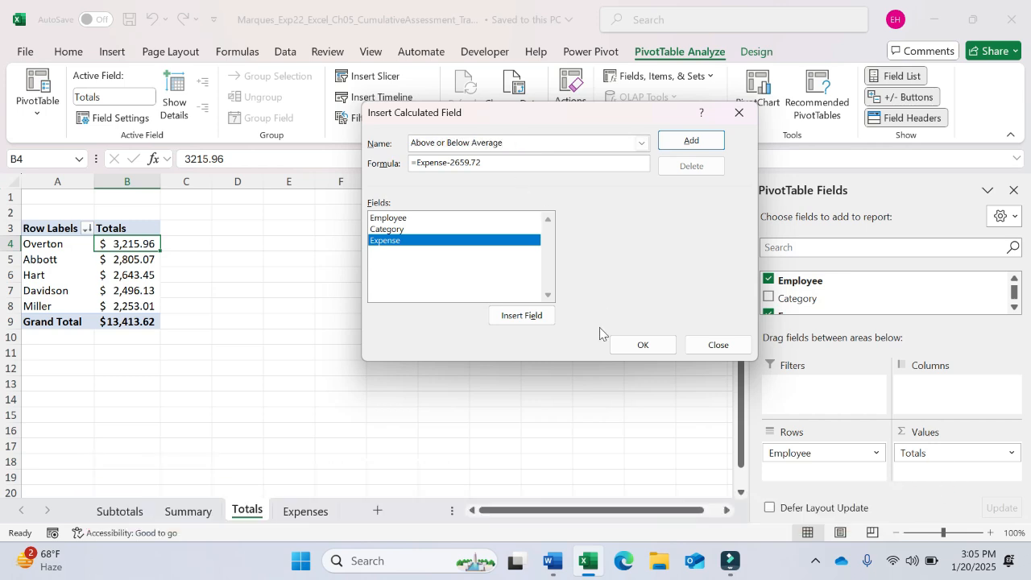
left_click(552, 561)
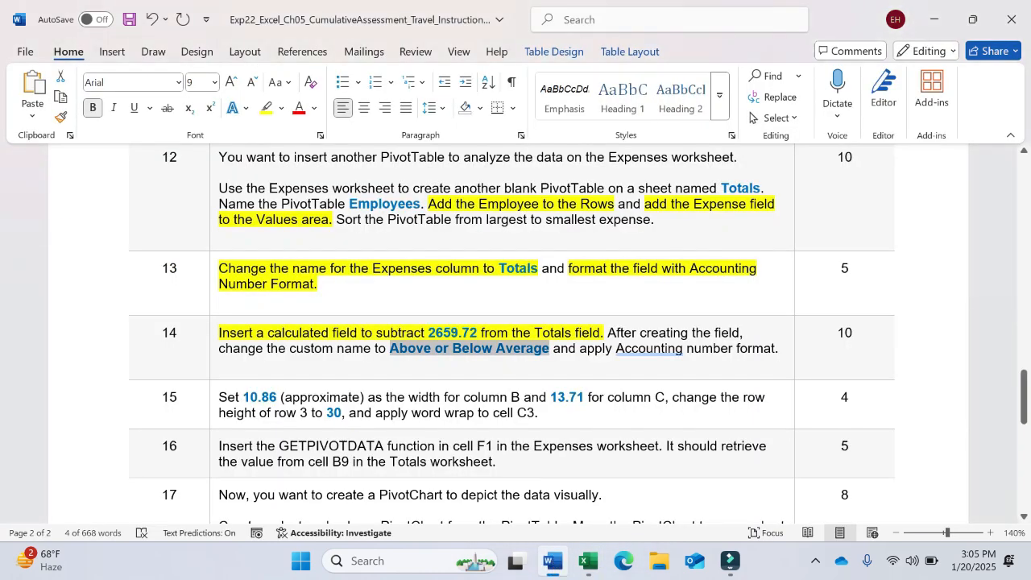
left_click(588, 561)
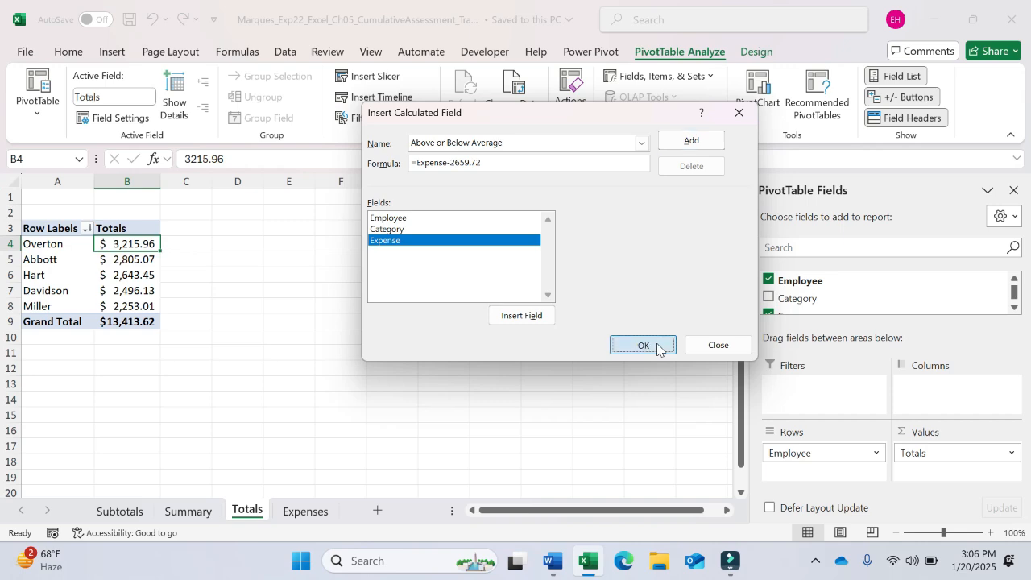
left_click(657, 346)
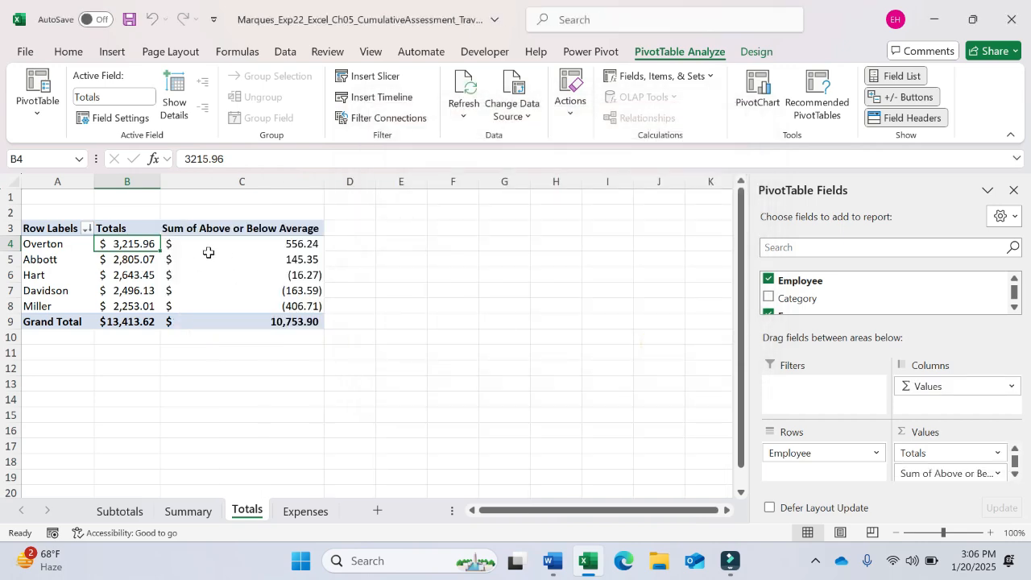
- Switch to Word and highlight "apply Accounting number format." in instruction 14 in yellow
left_click(552, 562)
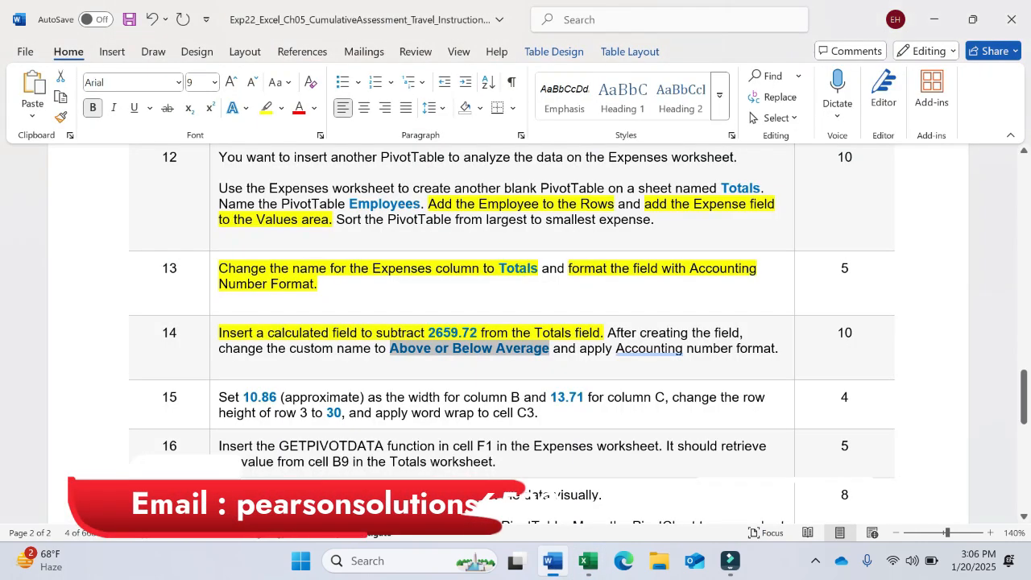
left_click(576, 348)
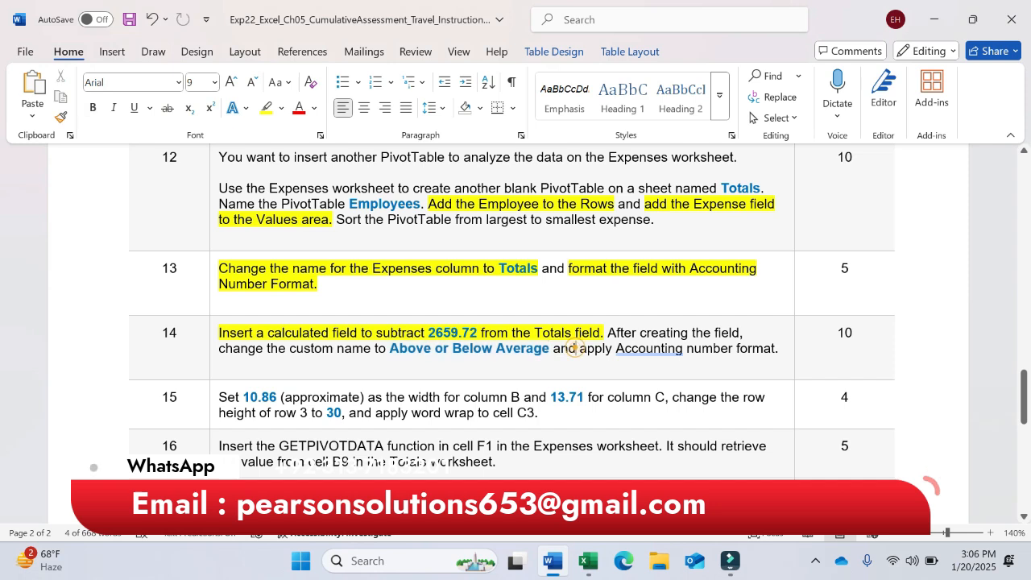
left_click_drag(579, 349, 778, 349)
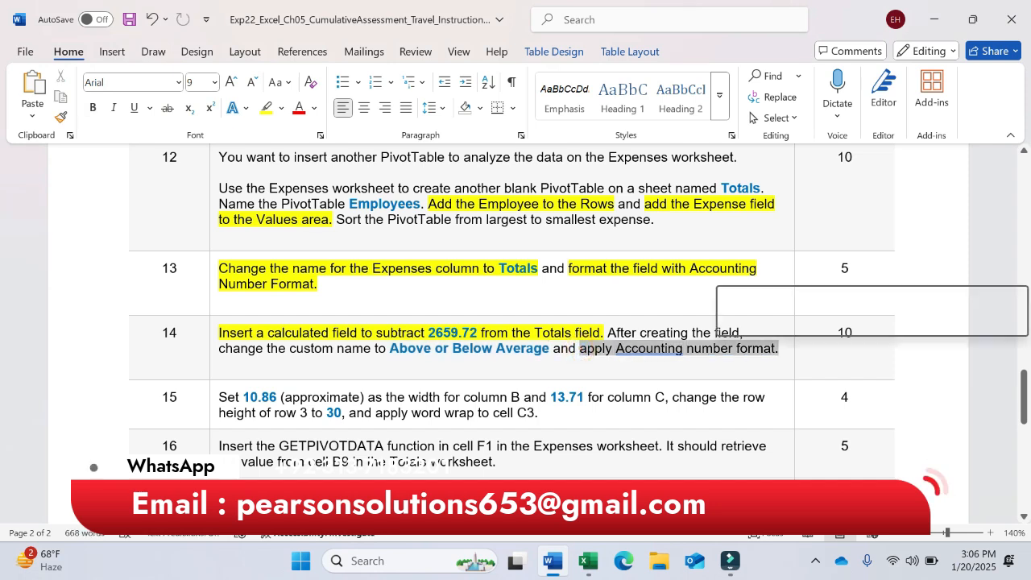
left_click(785, 324)
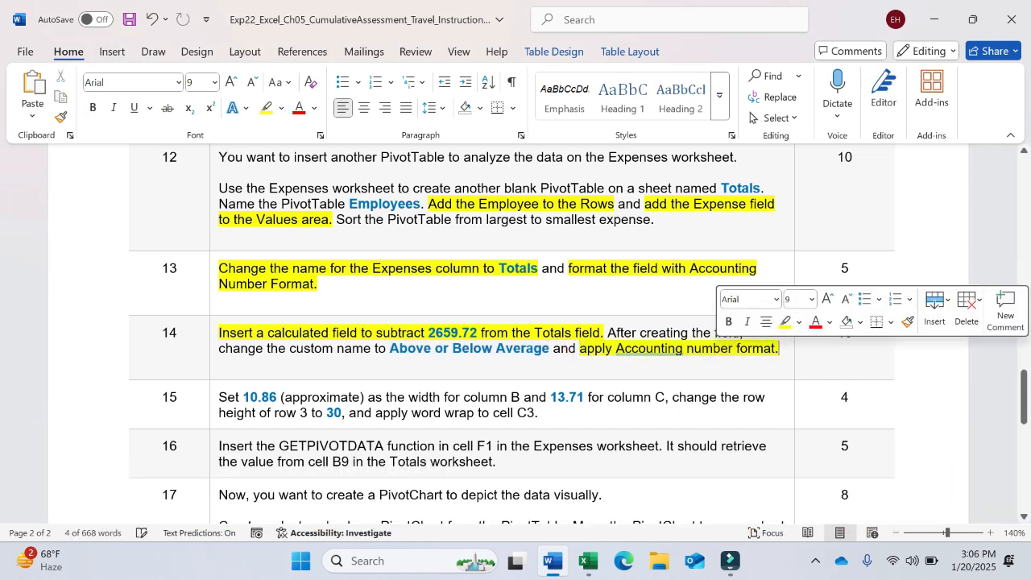
left_click(665, 383)
- In Excel, apply the Accounting number format with 2 decimal places and the $ symbol to the Sum of Above or Below Average value field
left_click(589, 561)
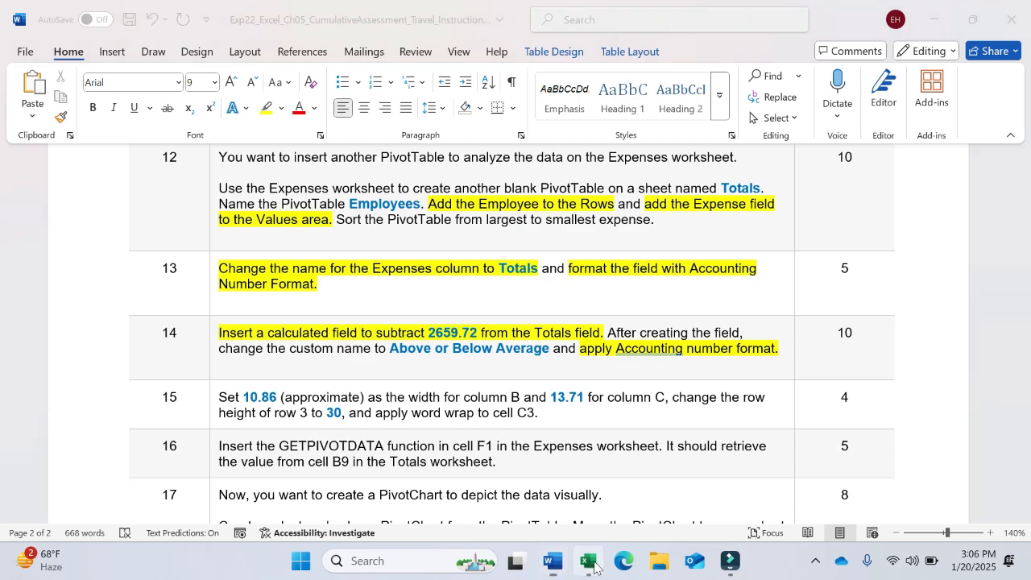
left_click(306, 274)
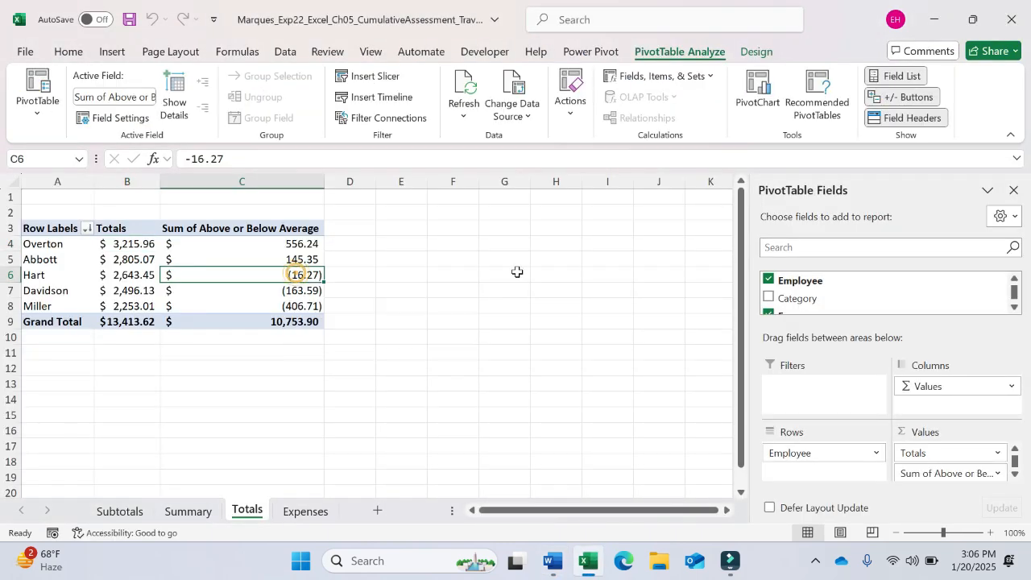
left_click(997, 473)
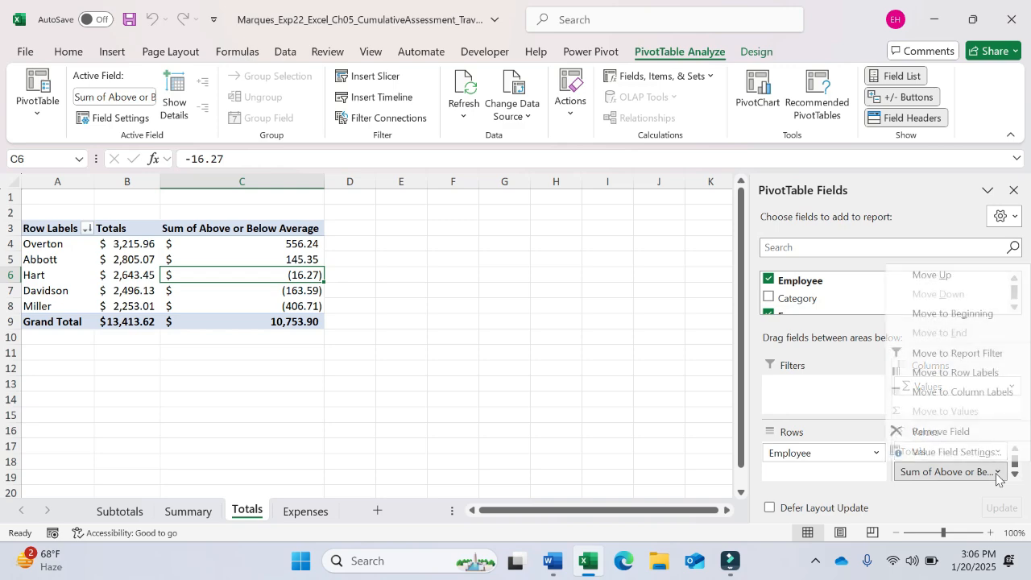
left_click(959, 452)
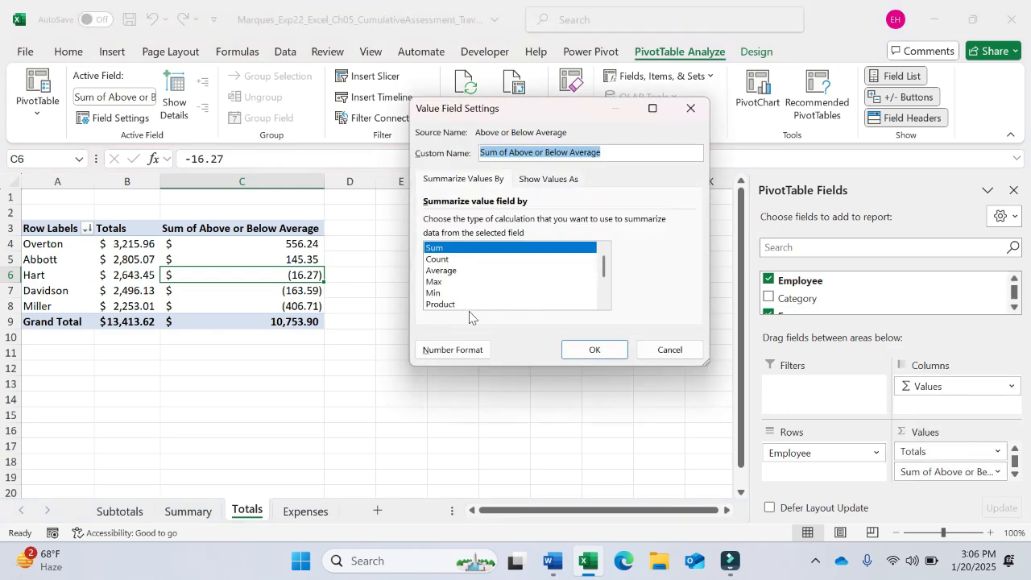
left_click(470, 351)
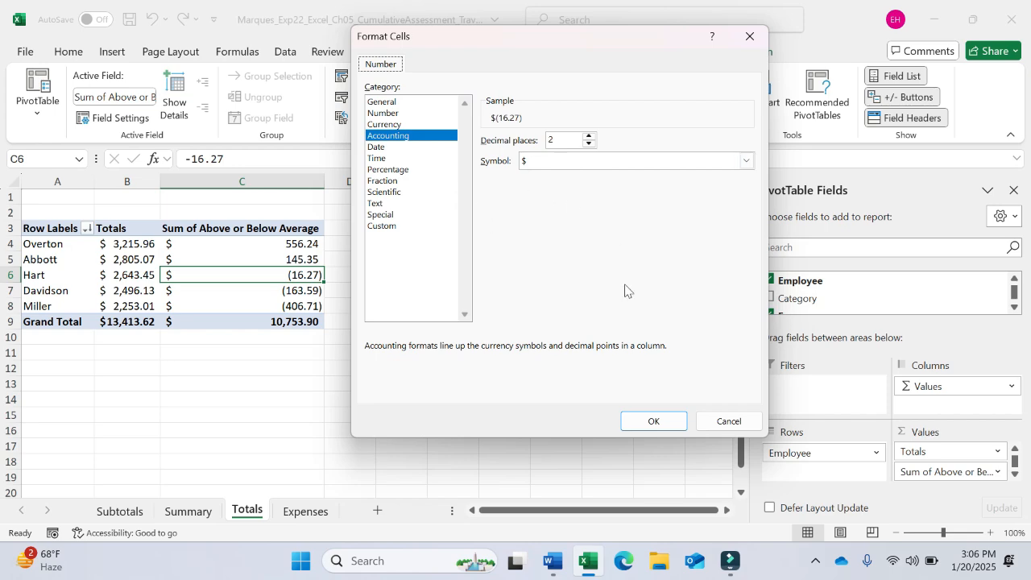
left_click(654, 421)
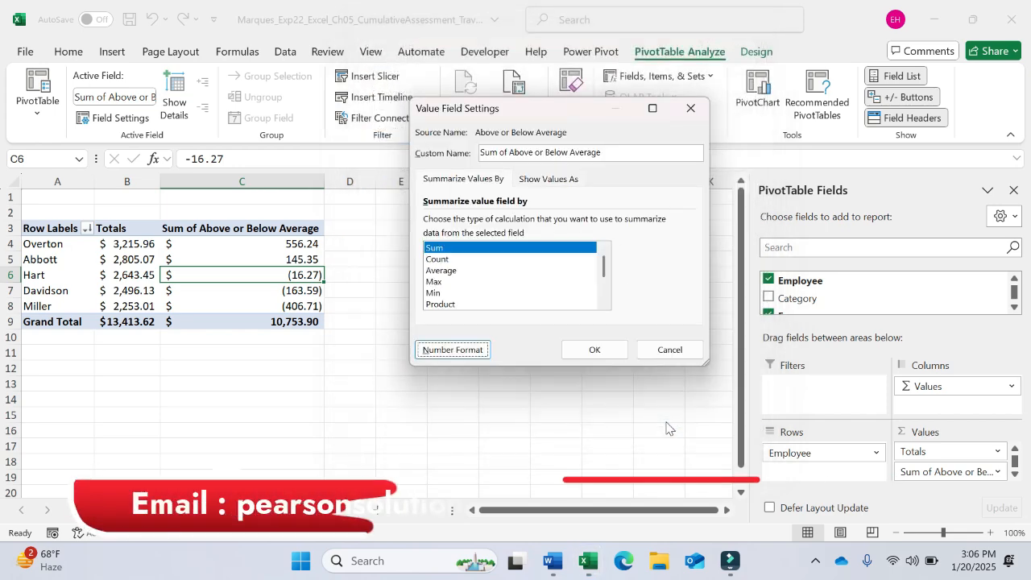
left_click(595, 349)
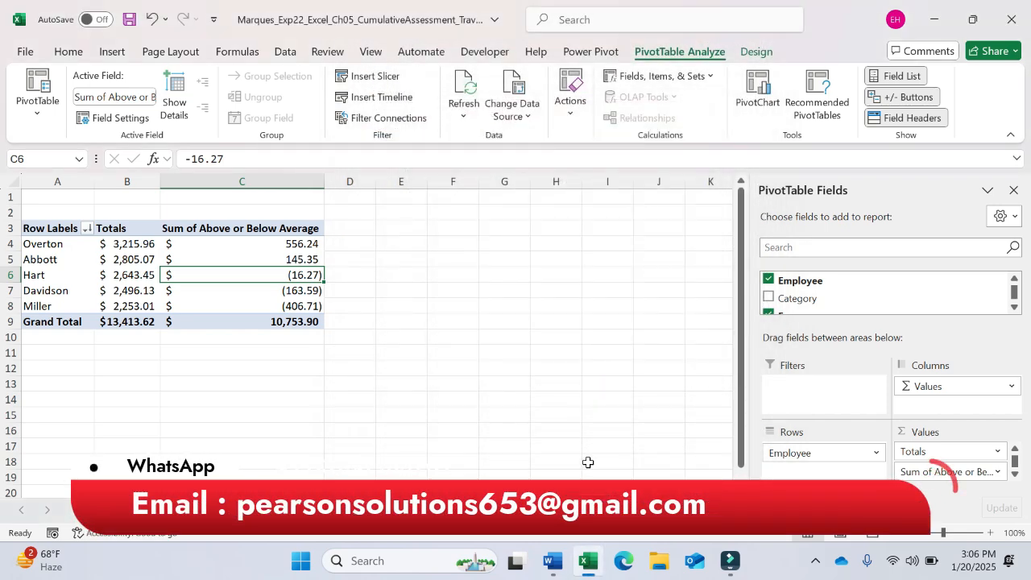
- Switch to Word and copy the custom name "Above or Below Average" from instruction 14
left_click(553, 559)
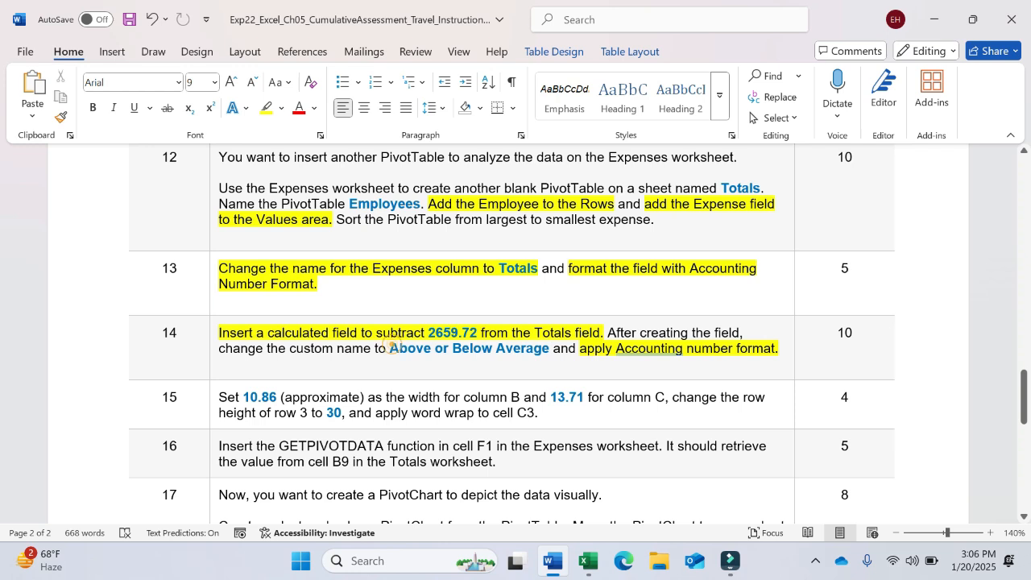
triple_click(391, 345)
left_click(392, 345)
left_click_drag(390, 348, 549, 355)
key("ctrl+c")
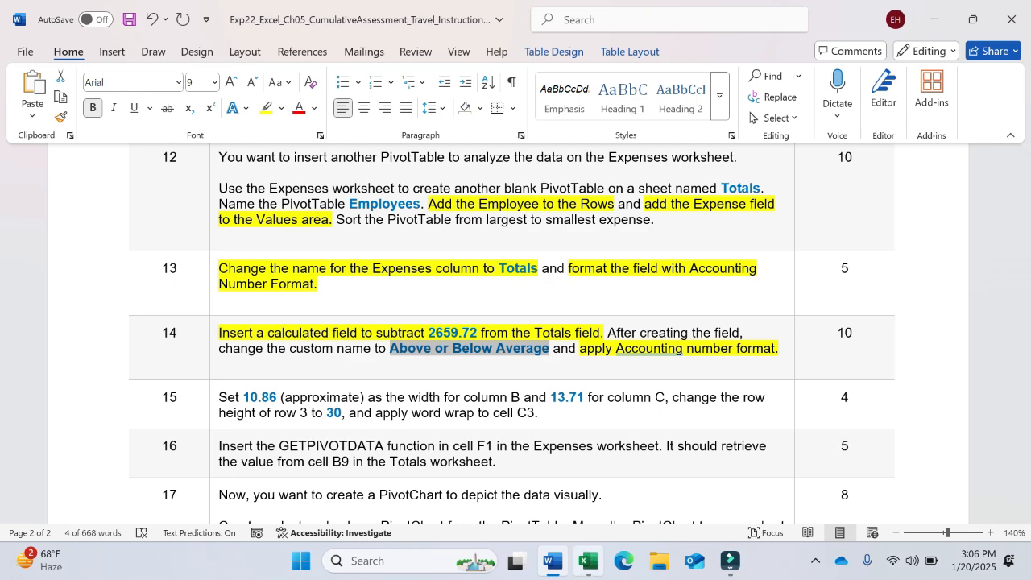
- In Excel, replace the heading in cell C3 of the Totals sheet with the copied custom name Above or Below Average
left_click(589, 561)
left_click(304, 233)
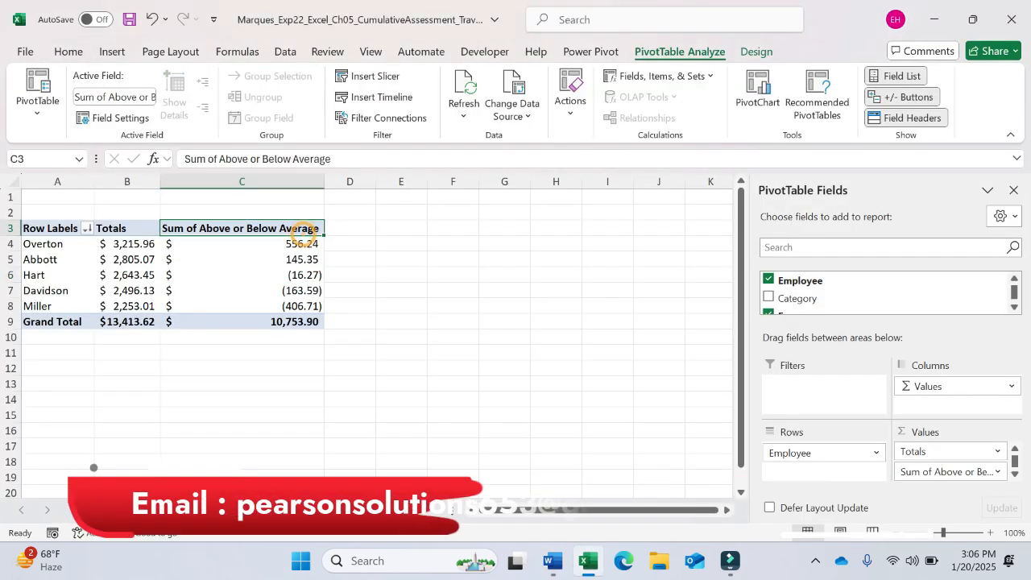
left_click_drag(185, 159, 341, 158)
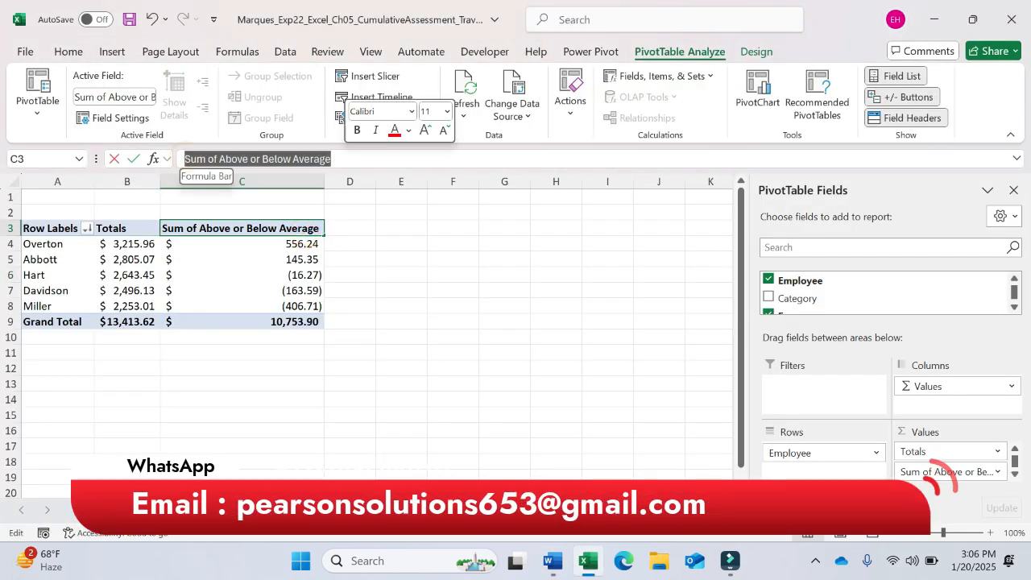
key("ctrl+v")
key("Return")
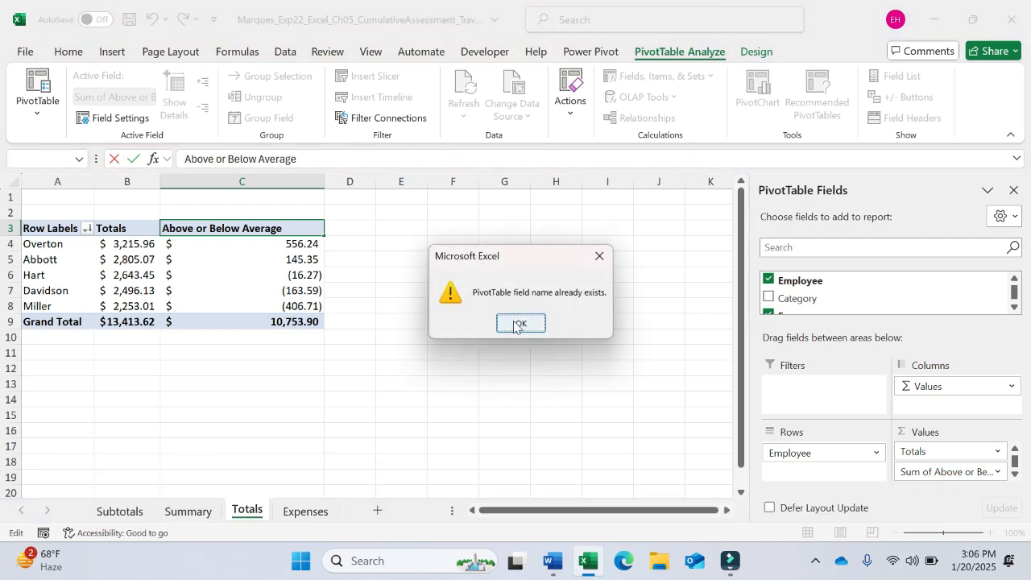
left_click(516, 324)
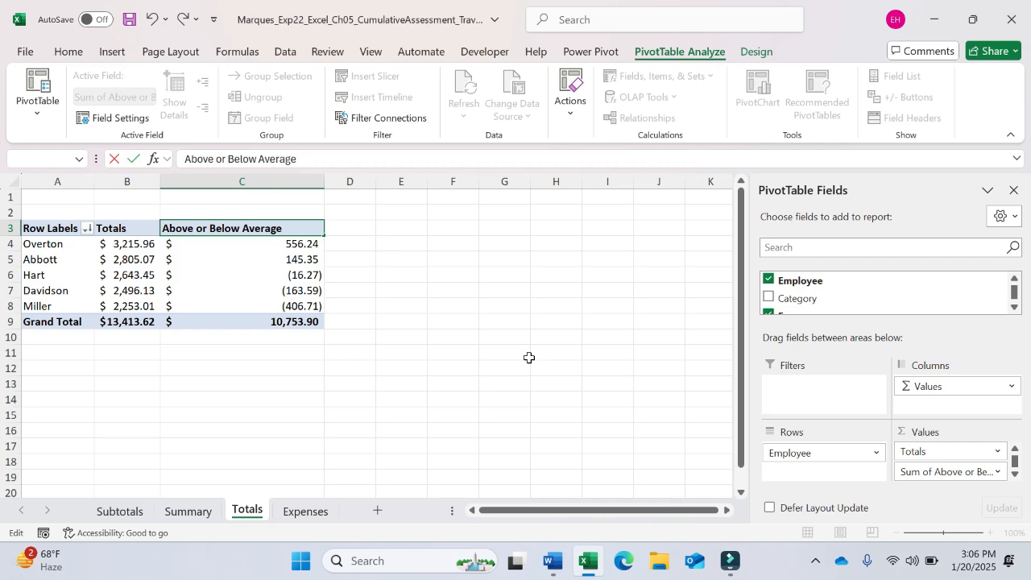
key("Return")
key("alt")
left_click(428, 332)
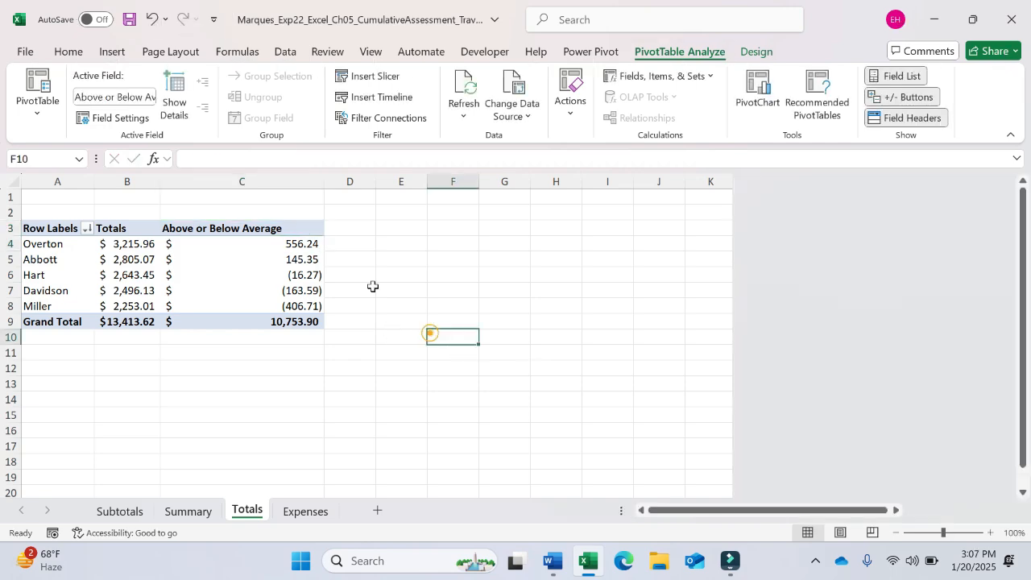
left_click(249, 229)
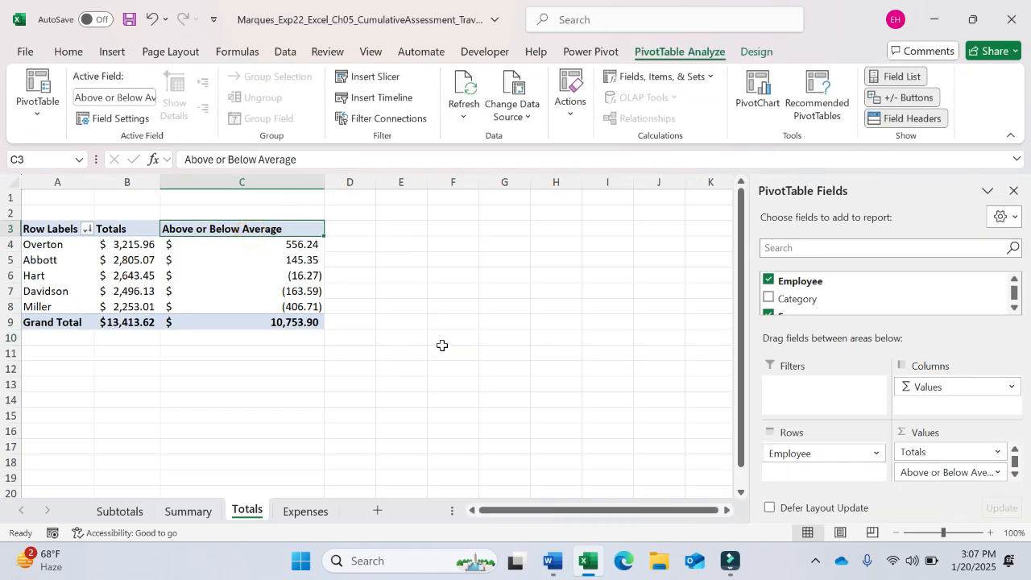
- Switch to Word and highlight "Set 10.86 (approximate) as the width for column B" in instruction 15 in yellow
left_click(552, 561)
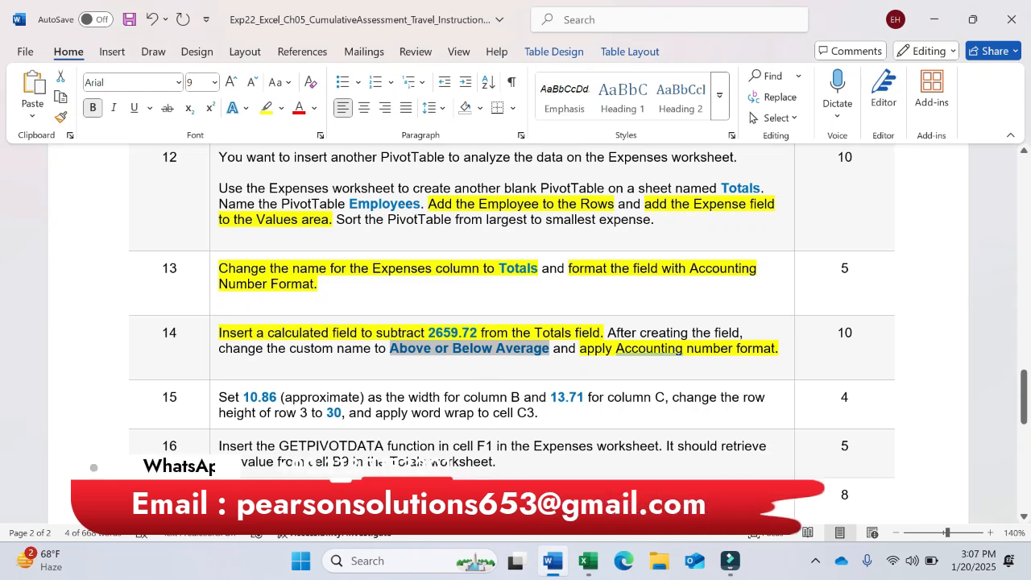
left_click(373, 396)
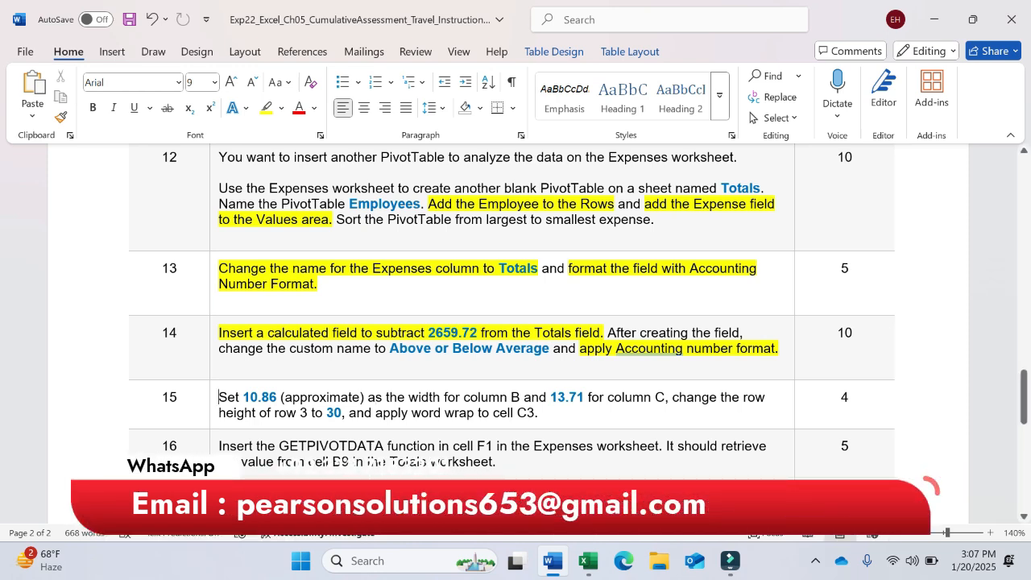
left_click_drag(218, 397, 360, 396)
left_click_drag(459, 398, 522, 401)
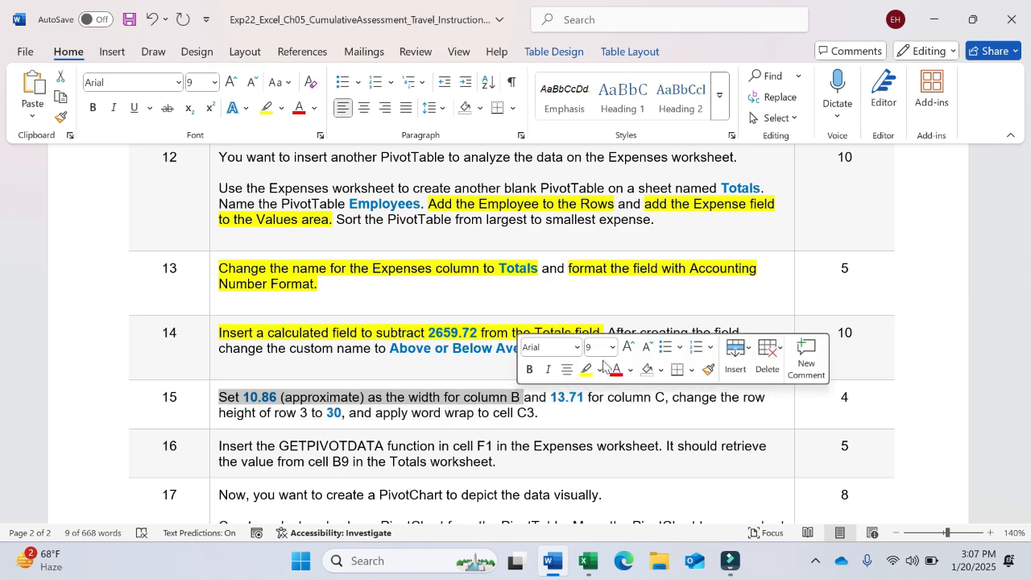
left_click(586, 370)
- In Excel, set the width of column B on the Totals sheet to 10.86, checking the value in Word's instruction 15
left_click(588, 562)
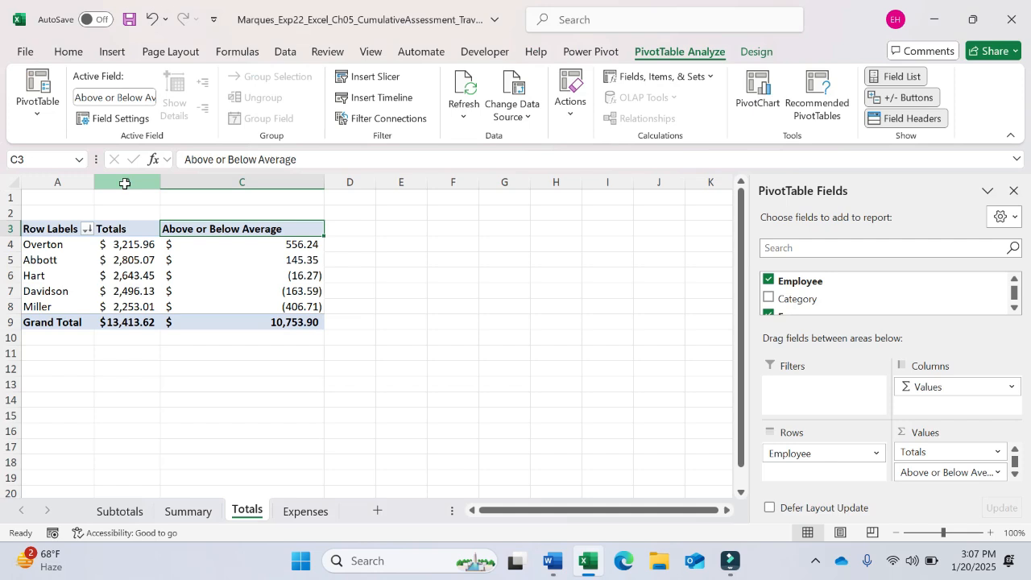
left_click(125, 183)
right_click(125, 181)
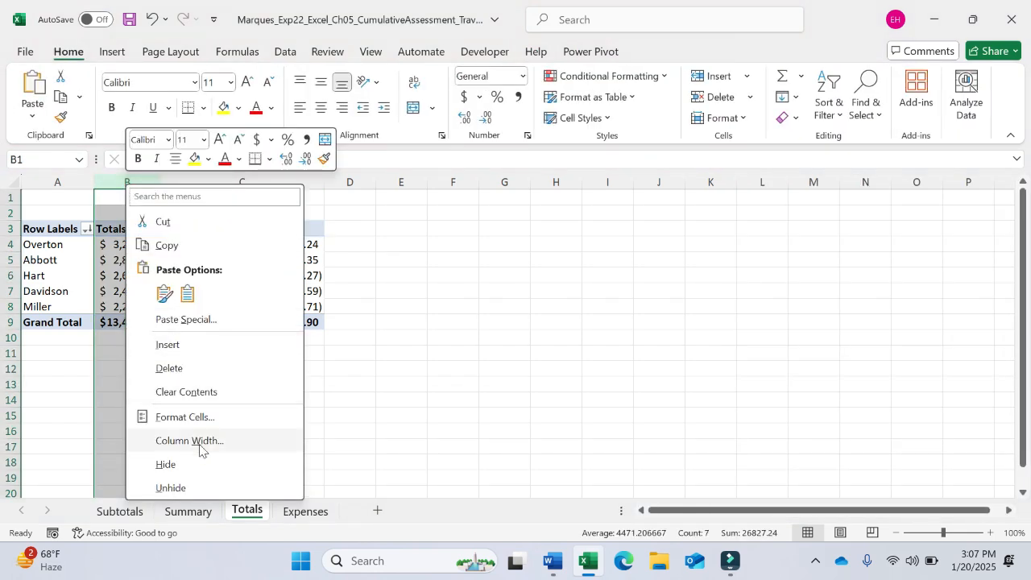
left_click(189, 441)
left_click(552, 562)
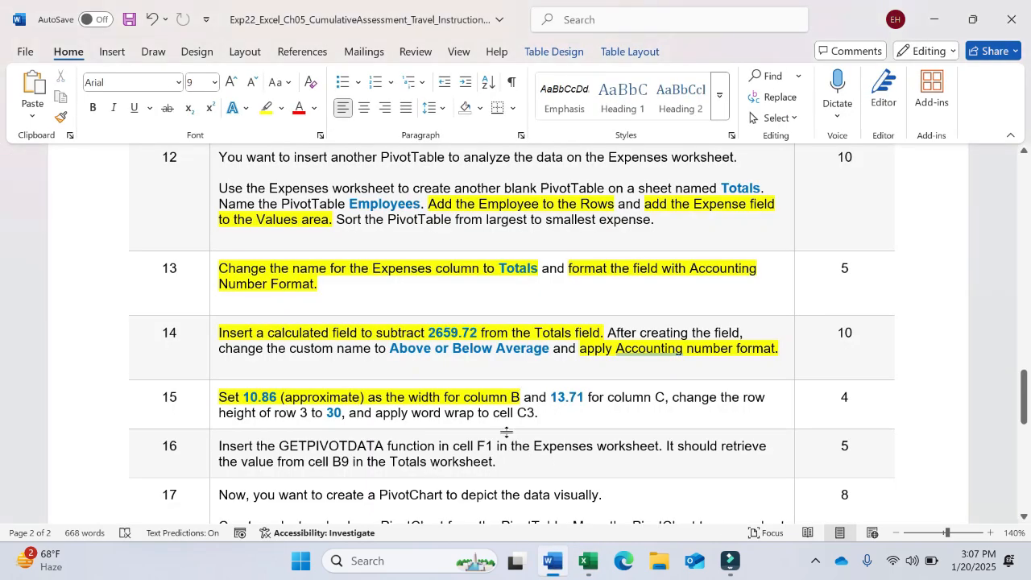
left_click(588, 562)
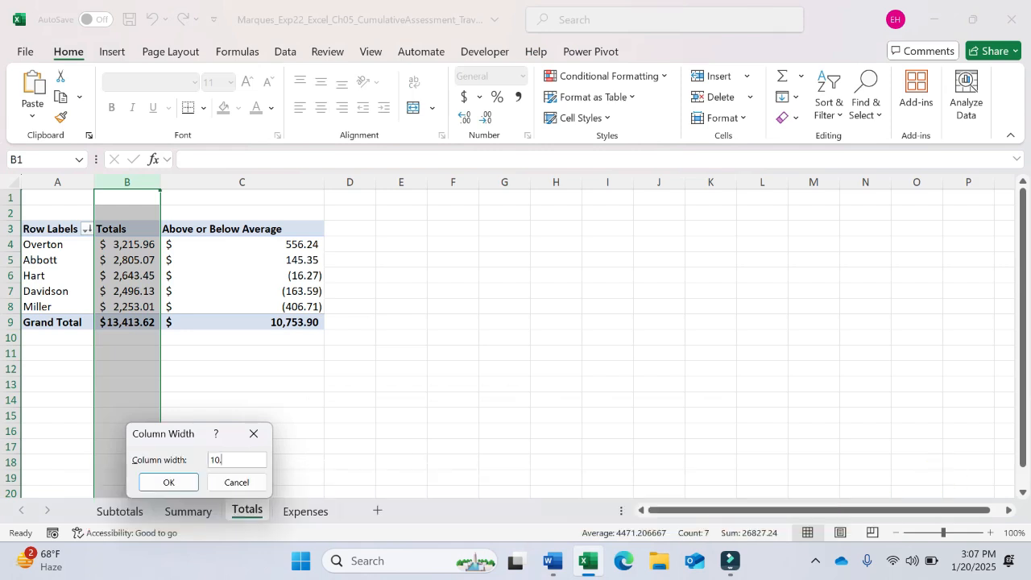
left_click(174, 484)
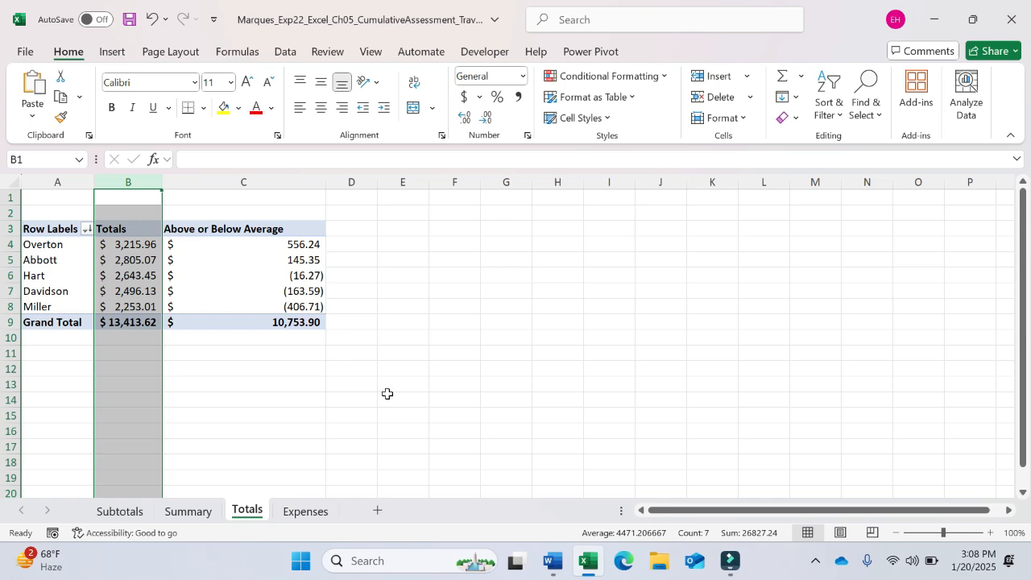
- Check column C's required width in Word's instruction 15 and set column C on Excel's Totals sheet to 13.71
left_click(554, 562)
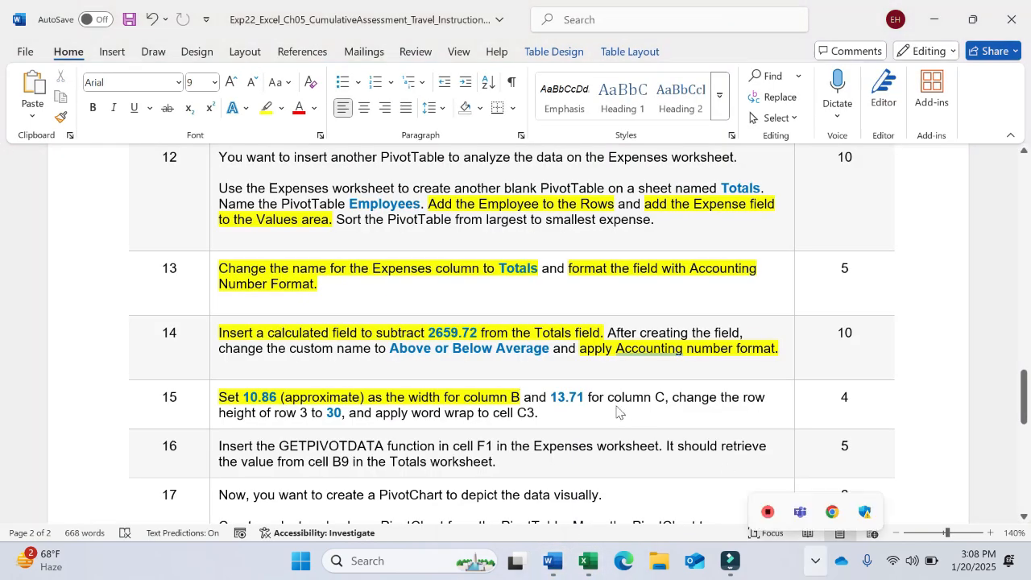
left_click(617, 412)
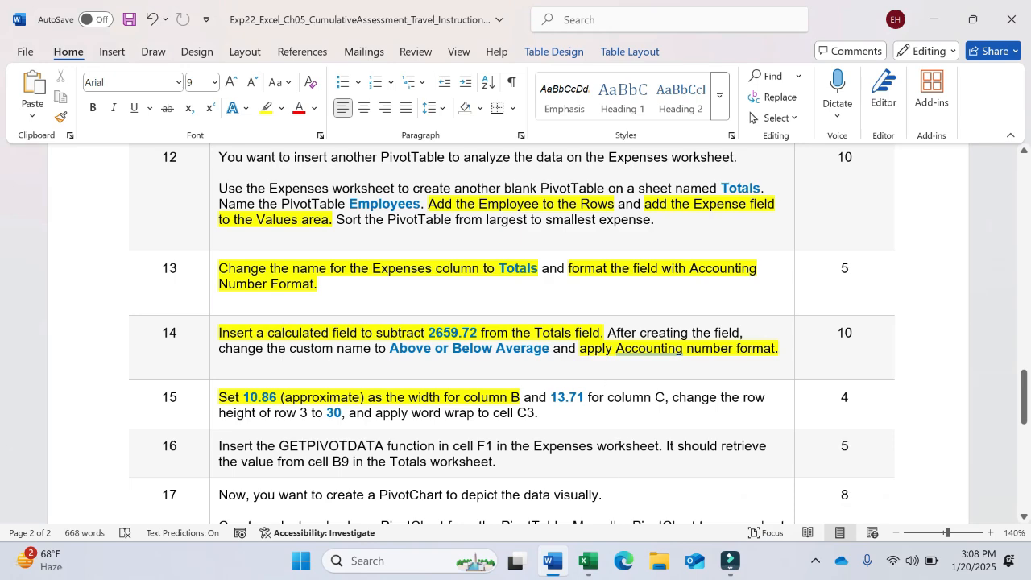
left_click(593, 566)
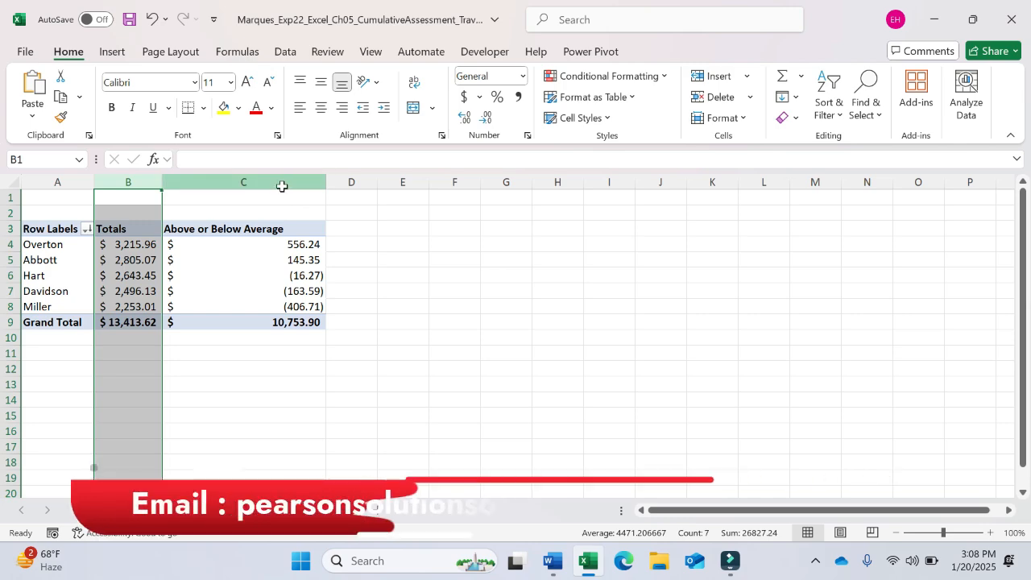
right_click(283, 183)
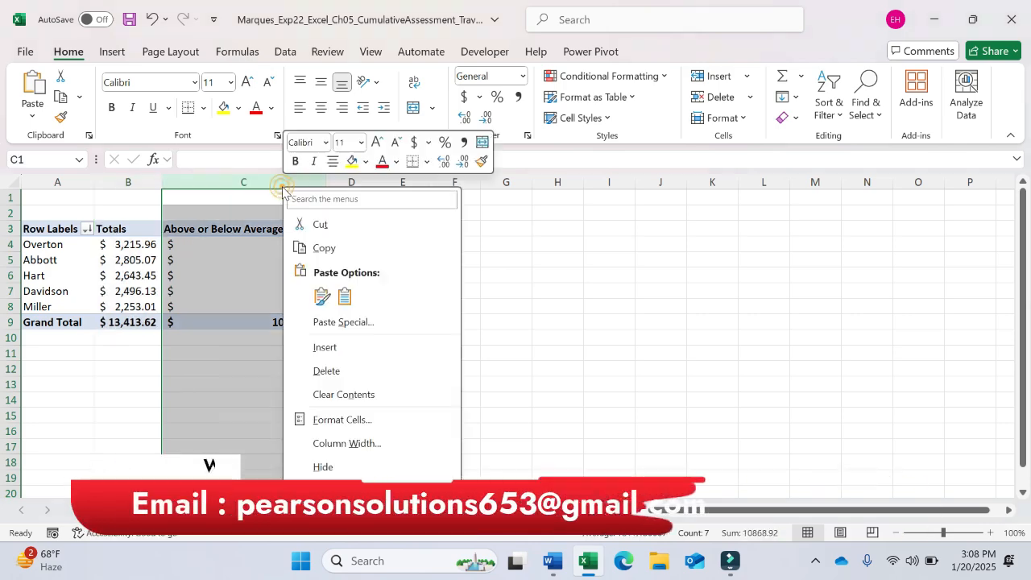
left_click(346, 443)
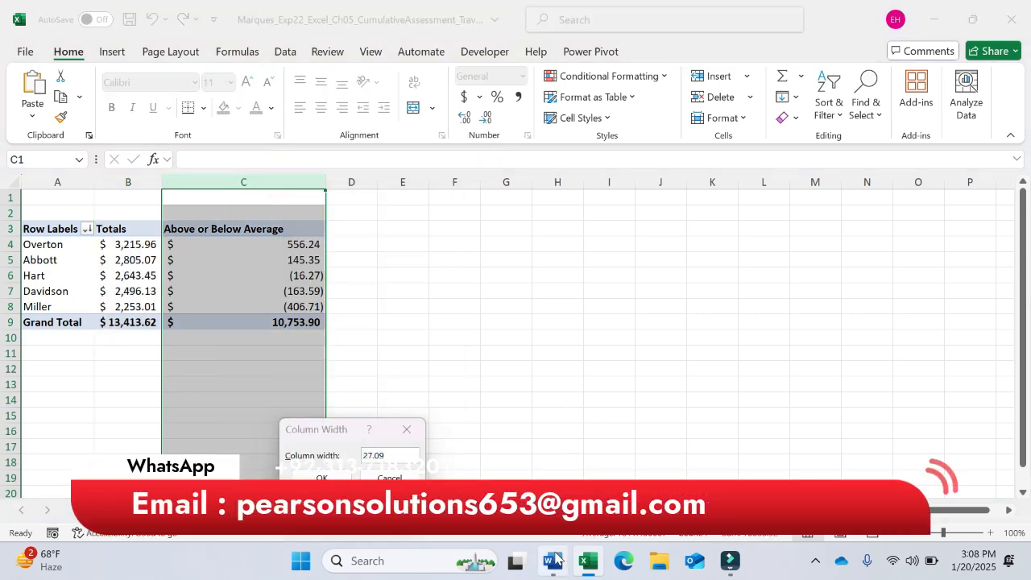
left_click(553, 560)
left_click(585, 559)
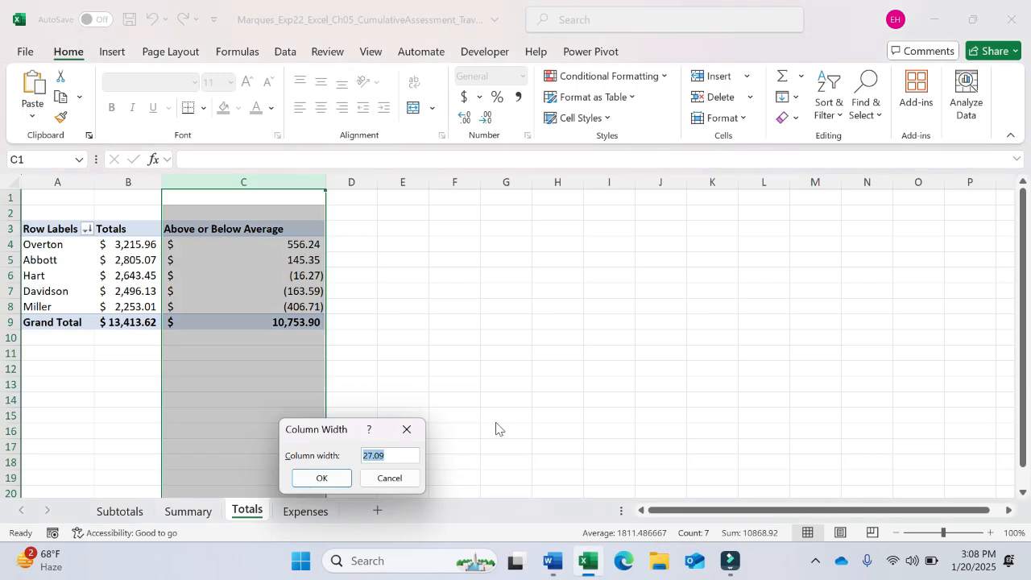
type("13.71")
key("Return")
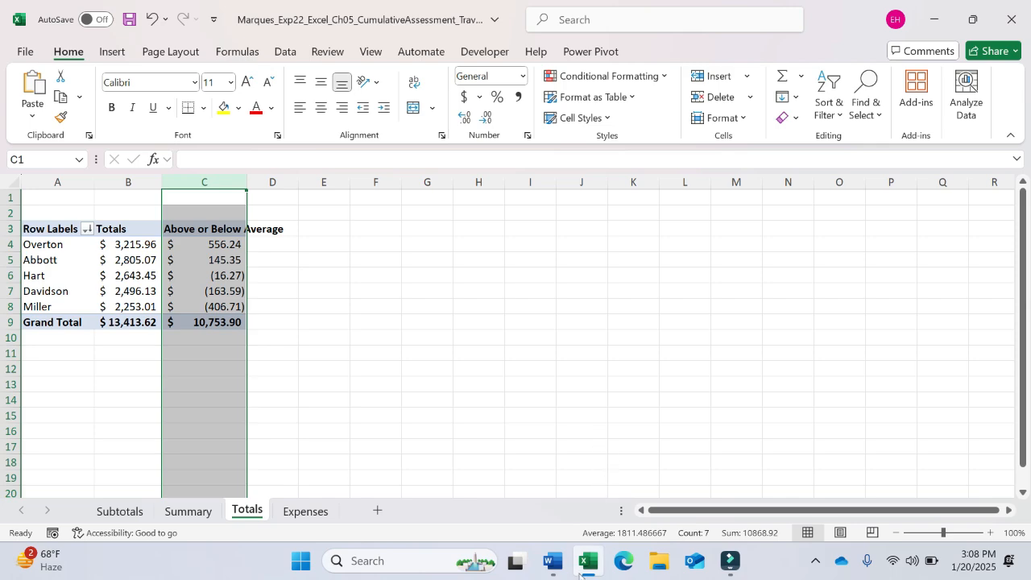
- Switch to Word and highlight "change the row height of row 3 to 30" in instruction 15 in yellow
left_click(554, 557)
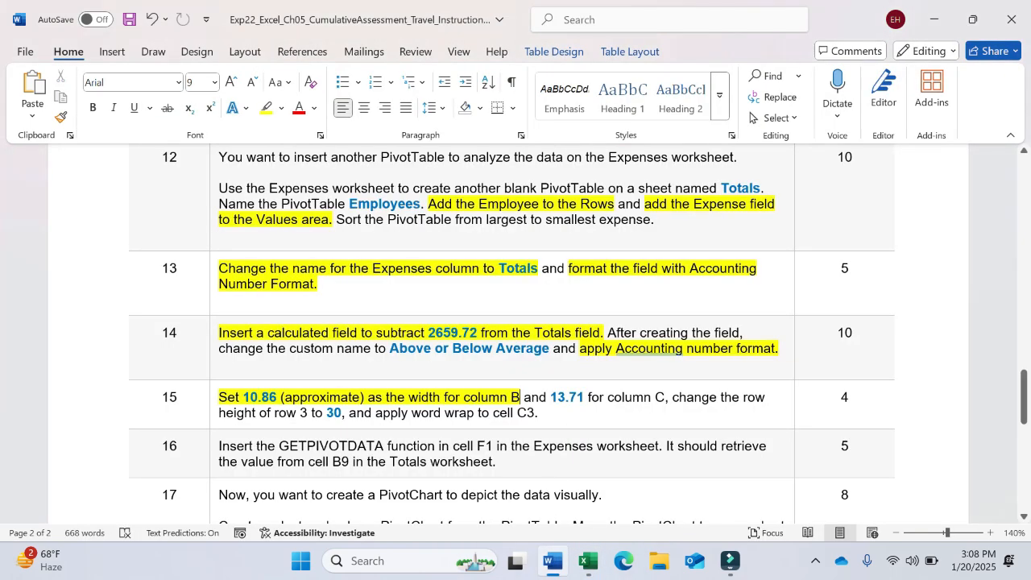
left_click_drag(672, 396, 342, 413)
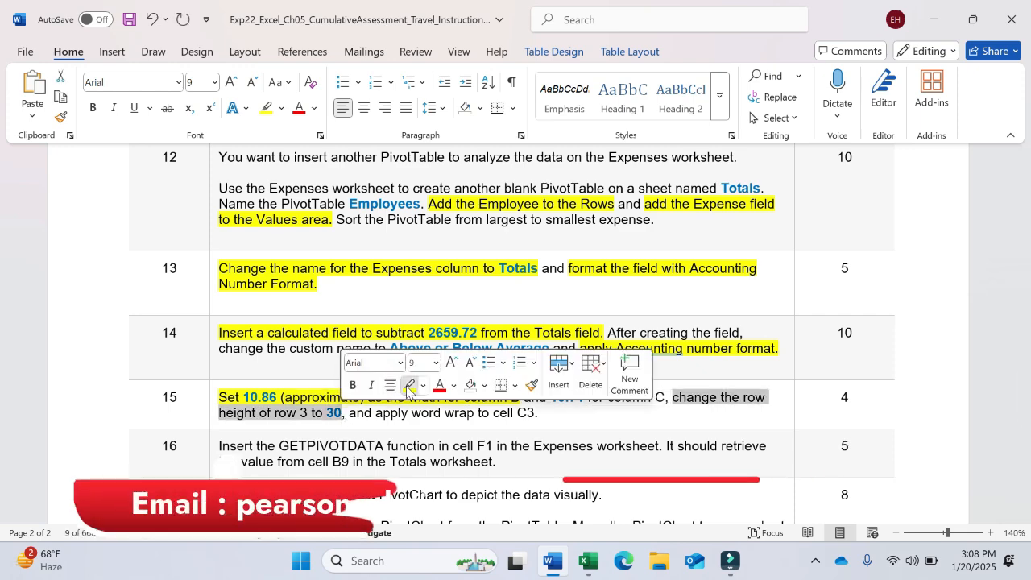
left_click(409, 388)
- In Excel, set the height of row 3 on the Totals sheet to 30
left_click(587, 564)
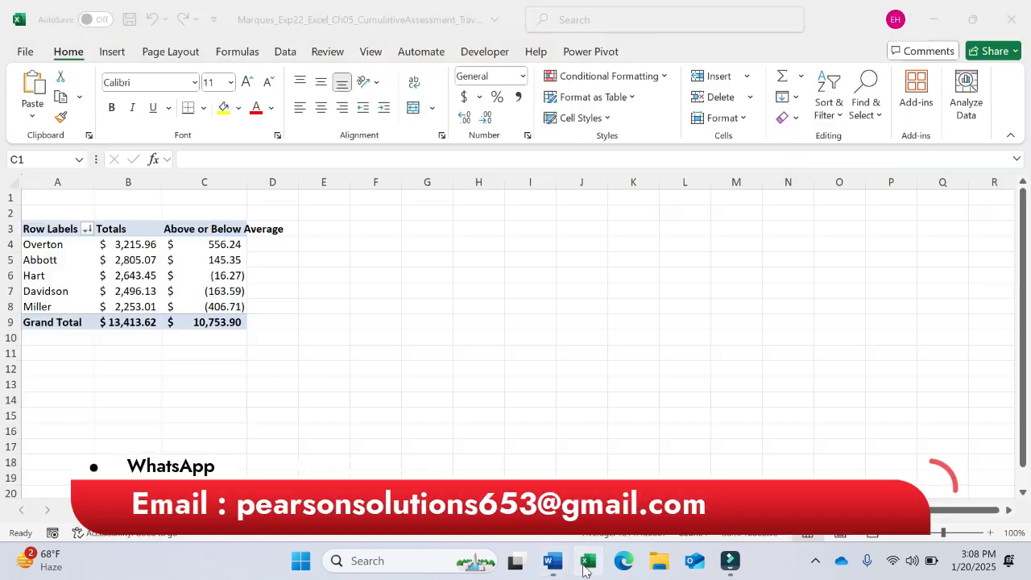
left_click(10, 229)
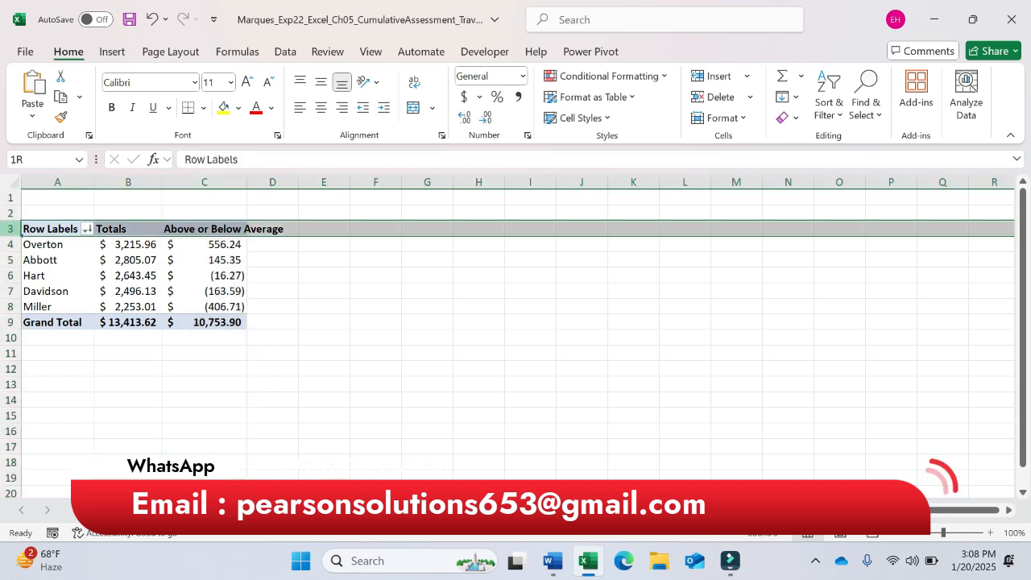
right_click(9, 228)
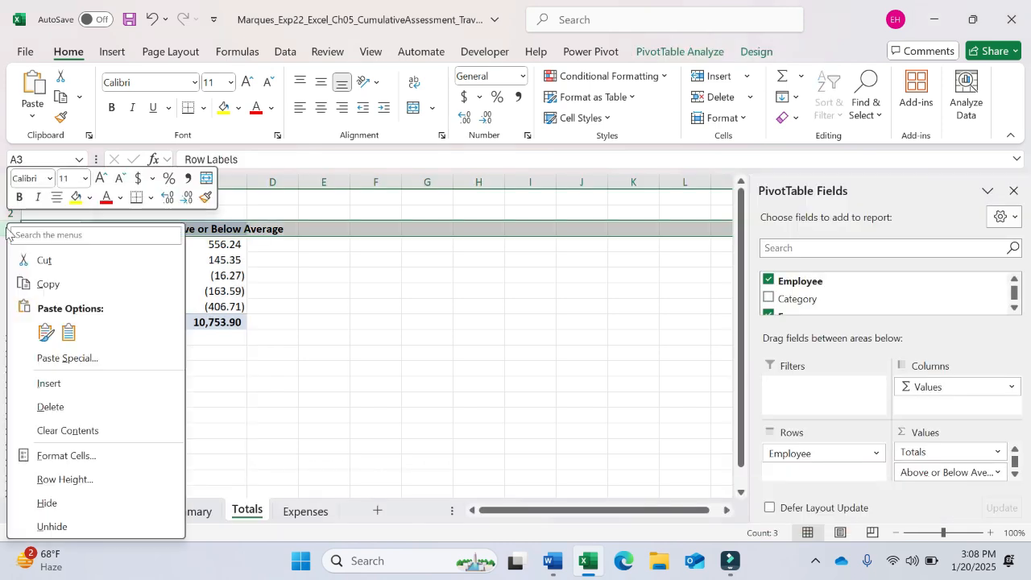
left_click(73, 482)
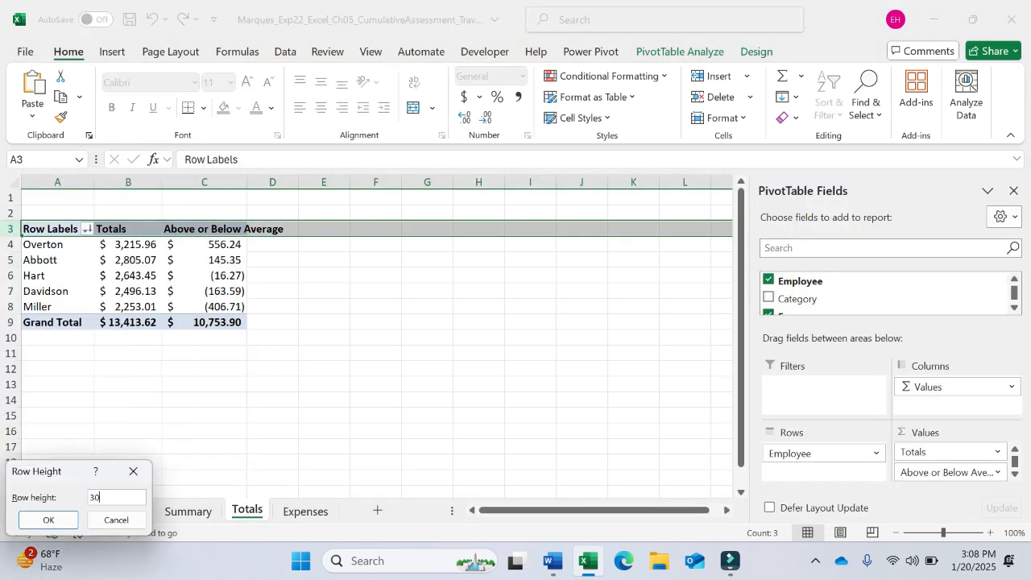
left_click(50, 520)
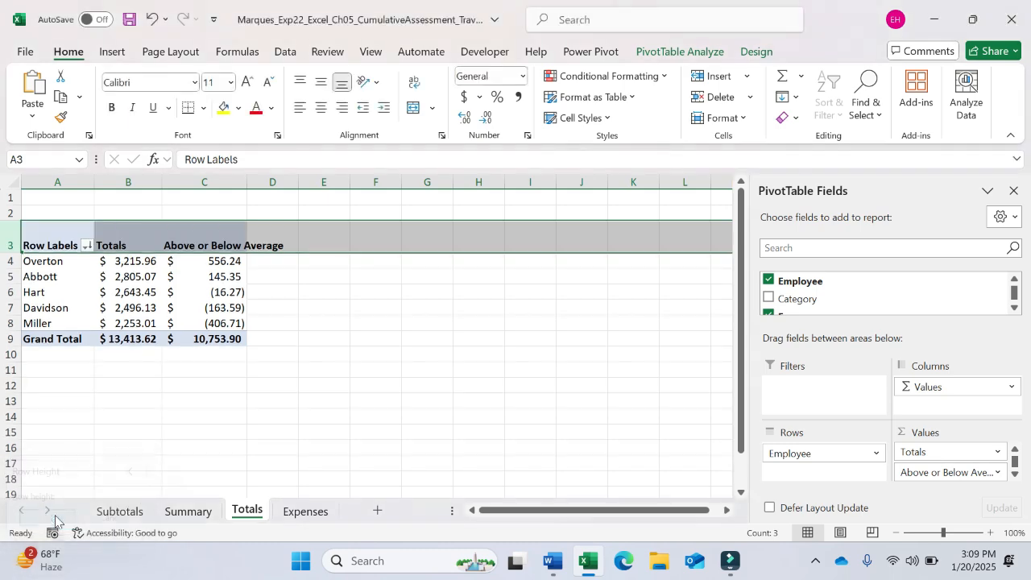
- Switch to Word and highlight "apply word wrap to cell C3." in instruction 15 in yellow
left_click(551, 562)
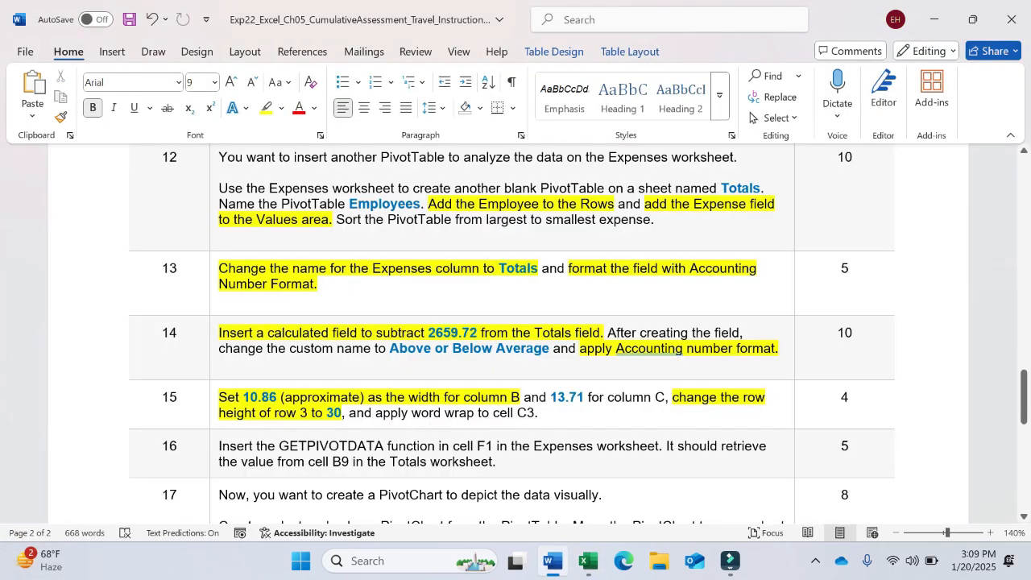
left_click_drag(375, 412, 539, 412)
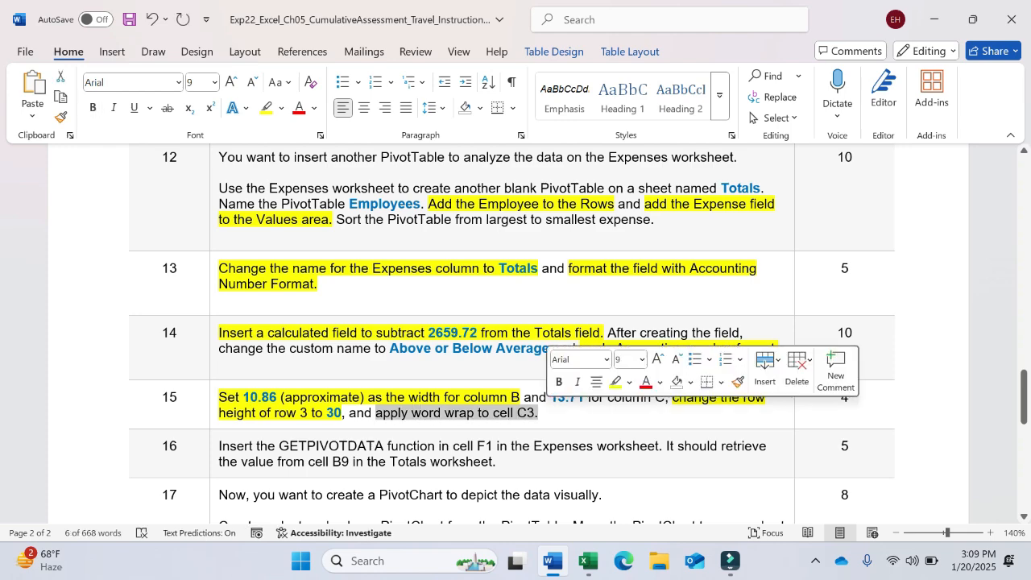
left_click(616, 382)
- In Excel, apply word wrap to cell C3 on the Totals sheet and return to the instructions in Word
left_click(589, 561)
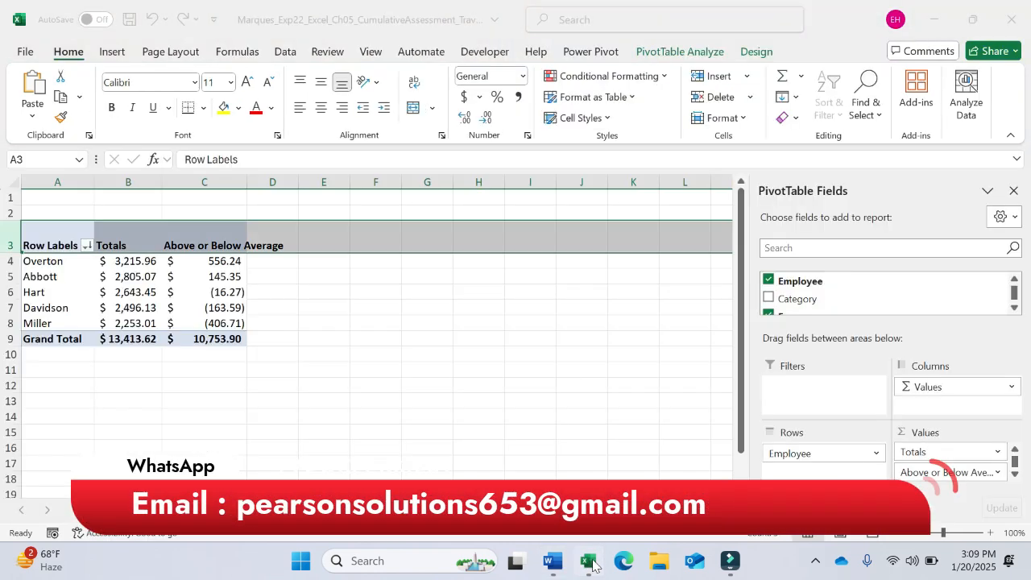
left_click(215, 246)
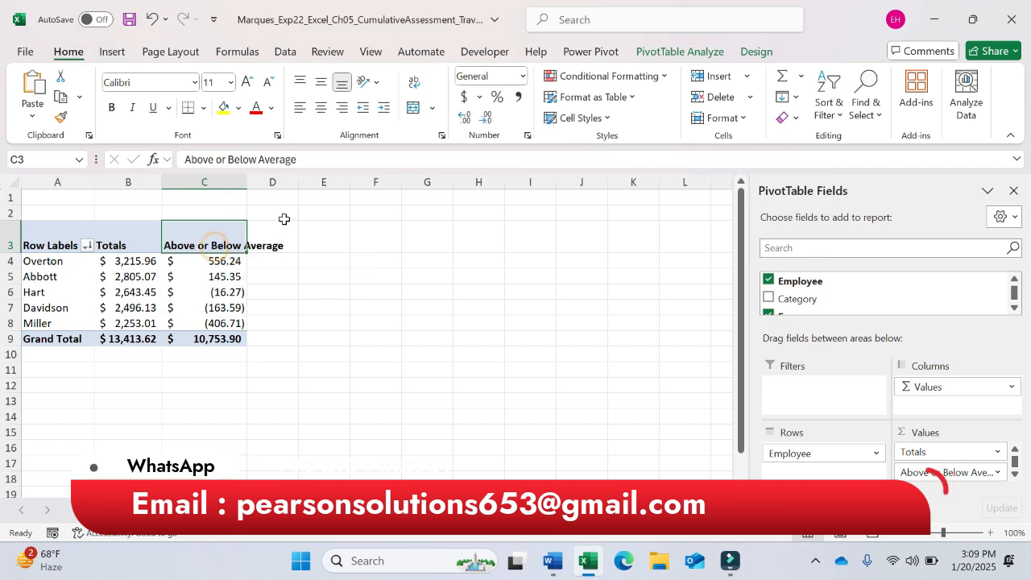
left_click(416, 85)
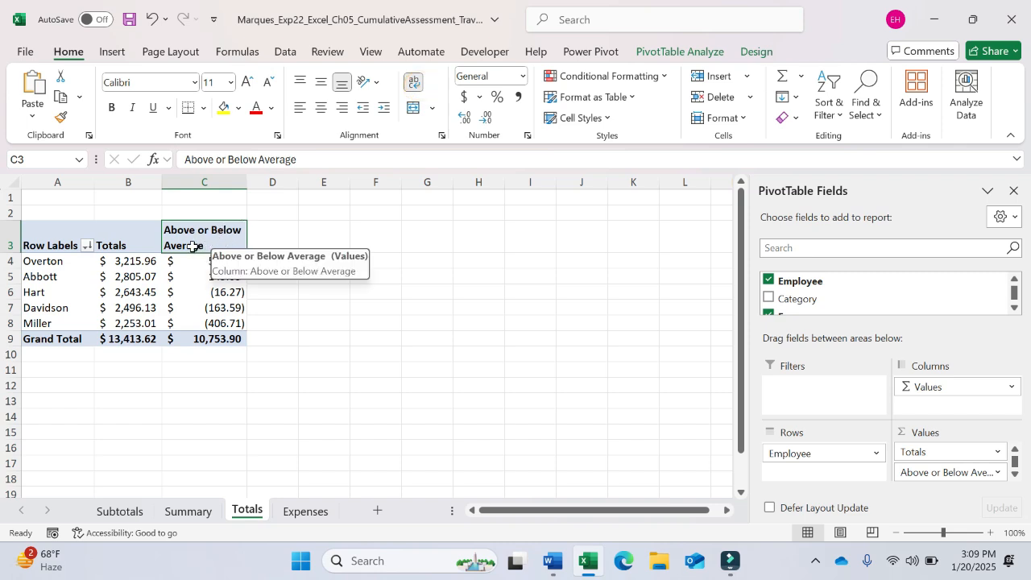
left_click(283, 235)
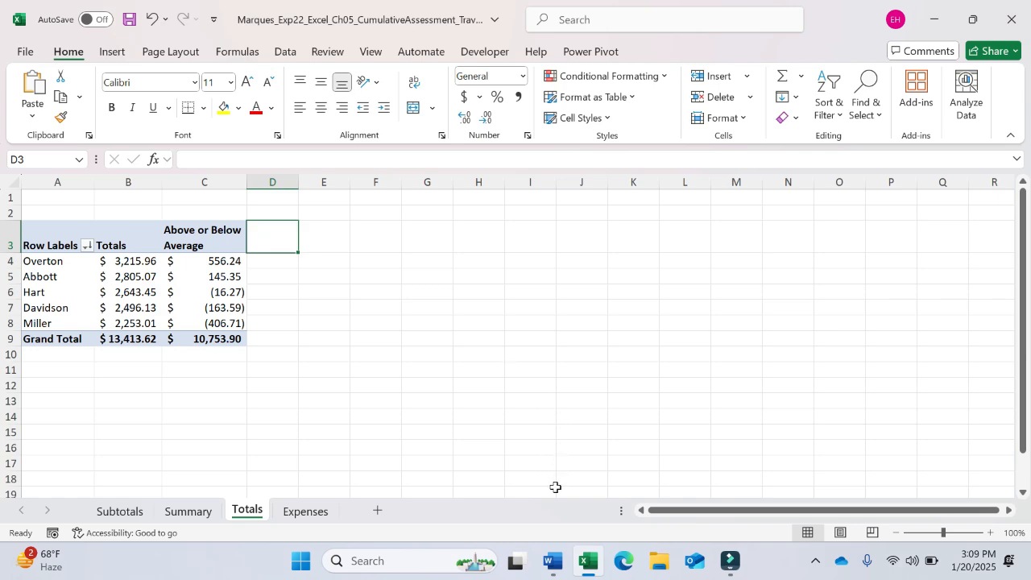
left_click(552, 562)
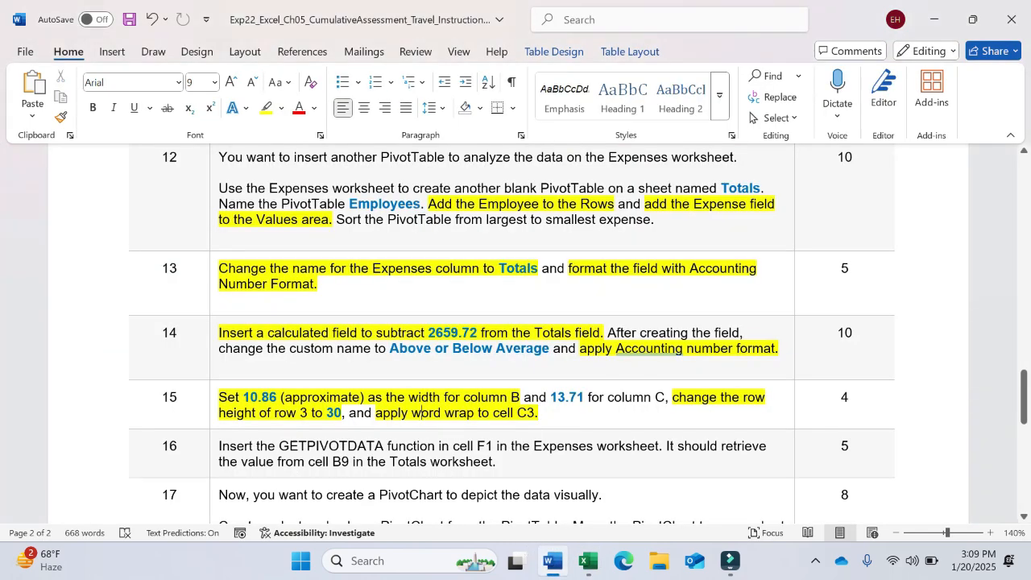
- Switch to the Excel workbook and select cell F1 on the Expenses worksheet
left_click(588, 562)
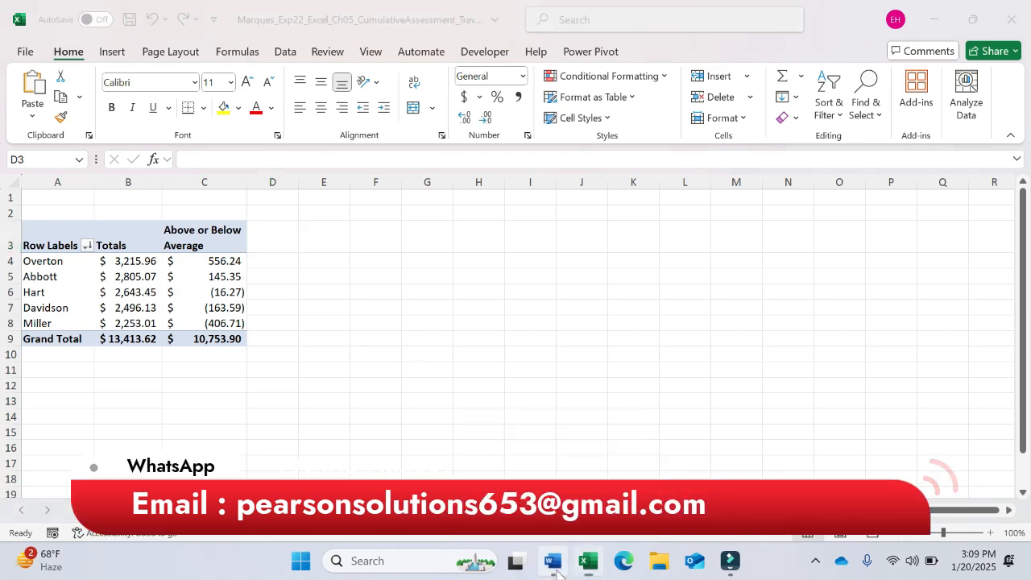
left_click(555, 563)
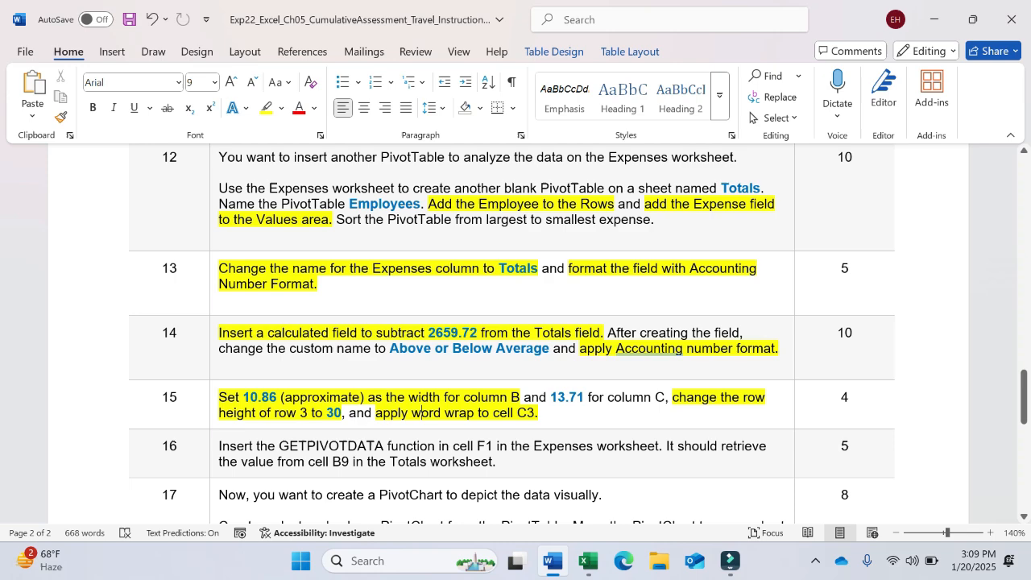
left_click(588, 563)
left_click(306, 512)
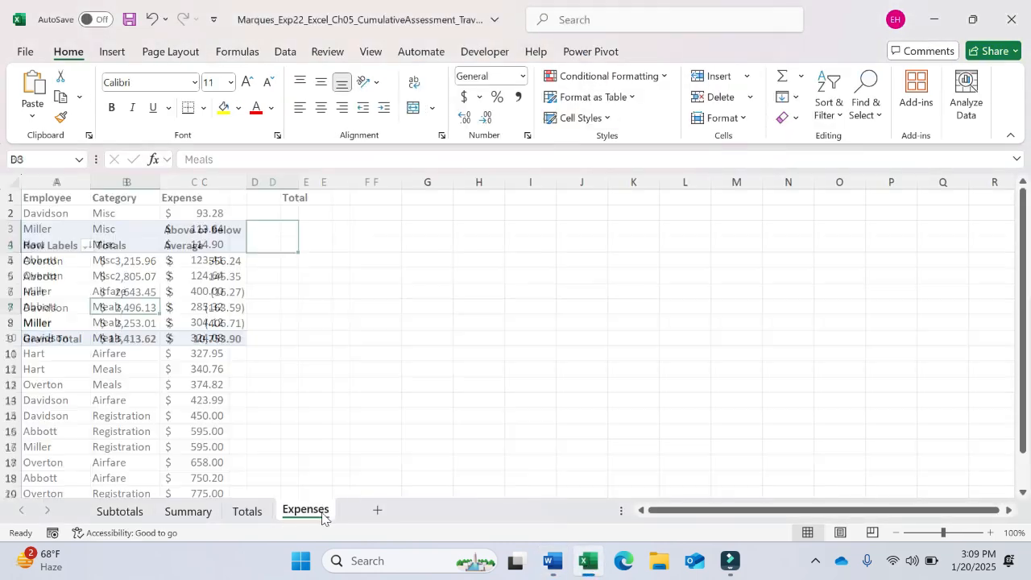
left_click(364, 197)
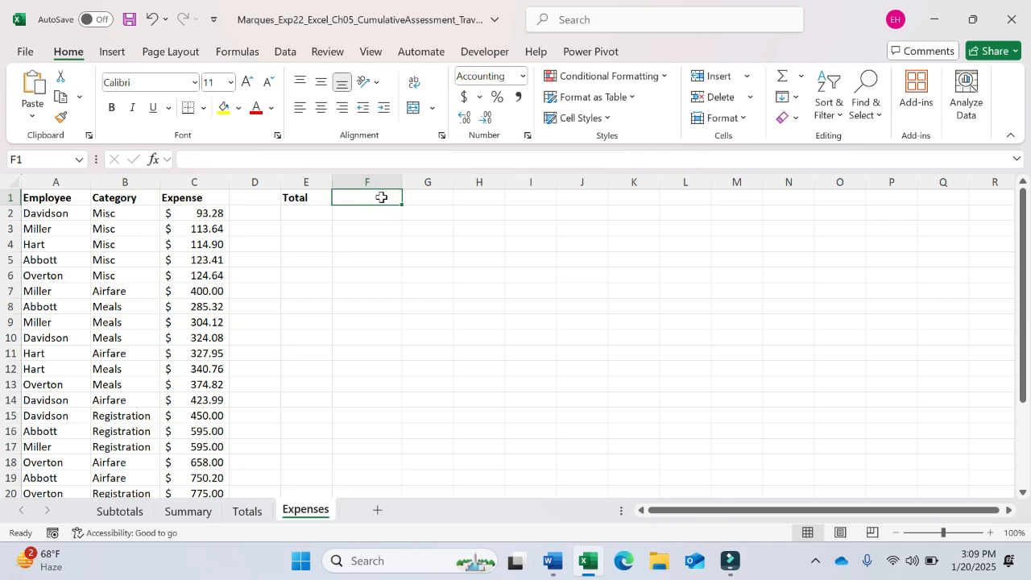
- Switch to Word and highlight "cell F1 in the Expenses worksheet" in instruction 16 in yellow
left_click(555, 565)
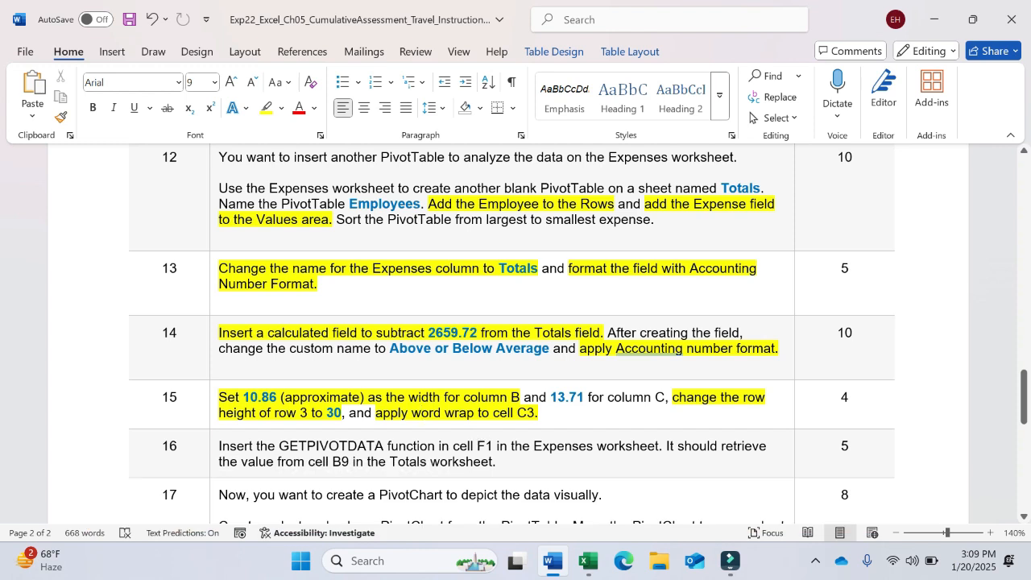
left_click_drag(453, 448, 633, 448)
left_click(698, 416)
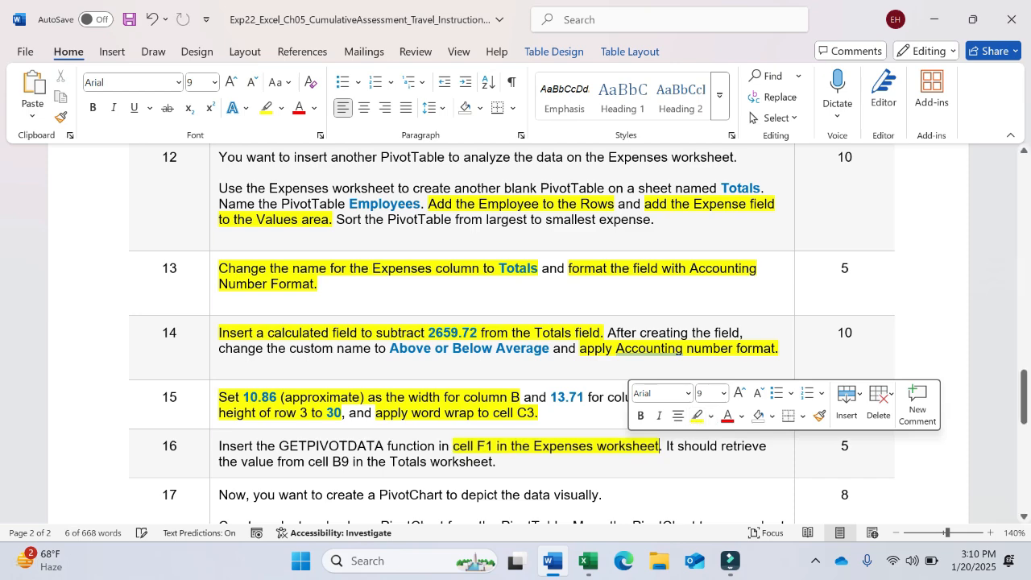
- In Excel, enter =GETPIVOTDATA("Totals",Totals!$A$3) in cell F1 of the Expenses worksheet by referencing cell B9 on the Totals sheet
left_click(589, 561)
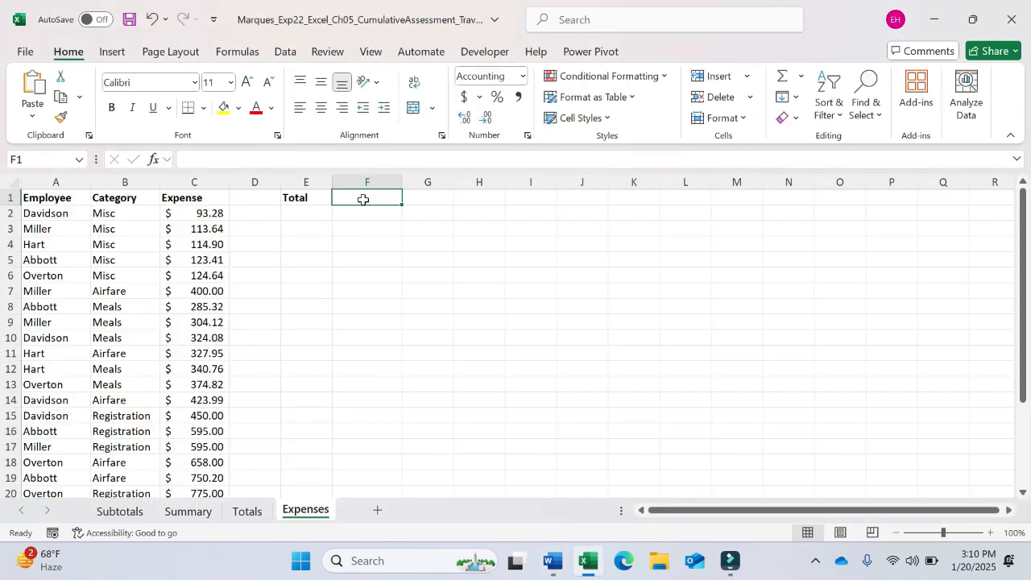
type("=")
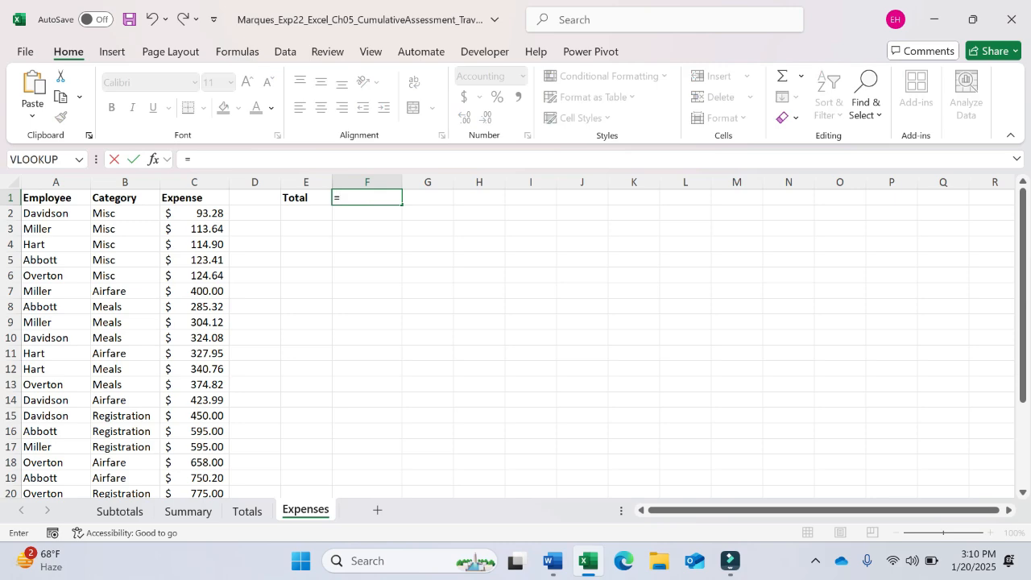
left_click(552, 562)
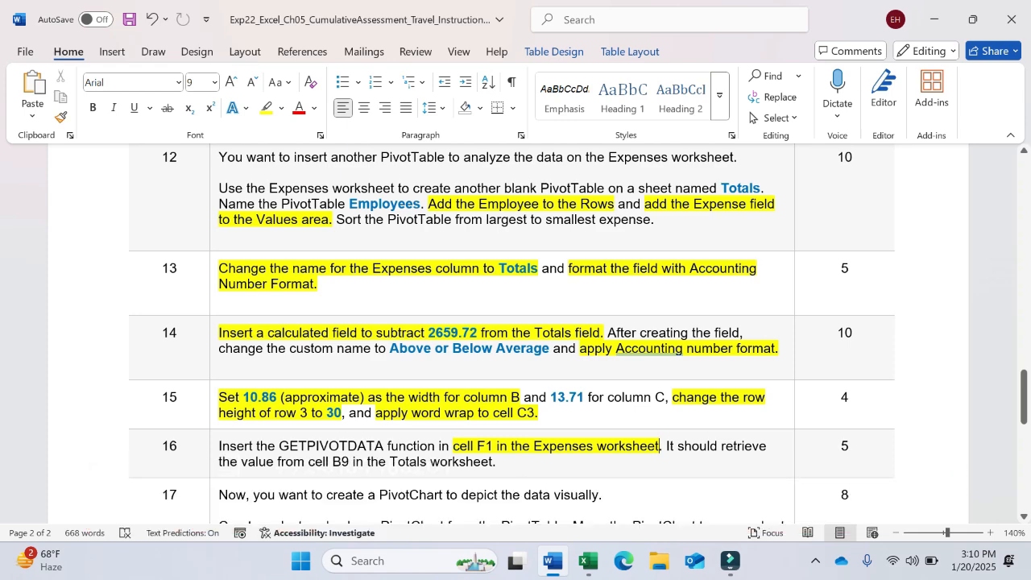
left_click(588, 561)
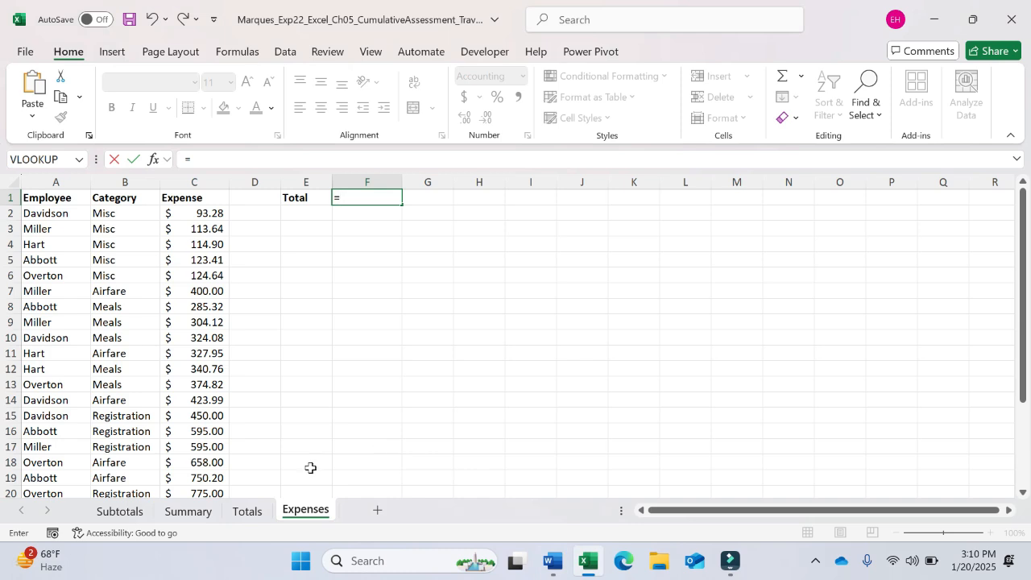
left_click(247, 512)
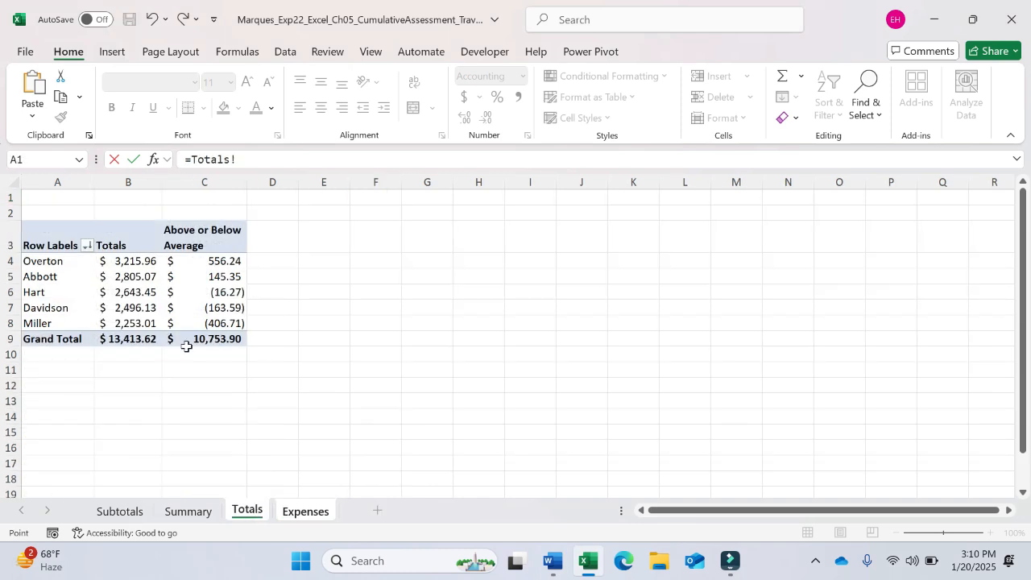
left_click(147, 339)
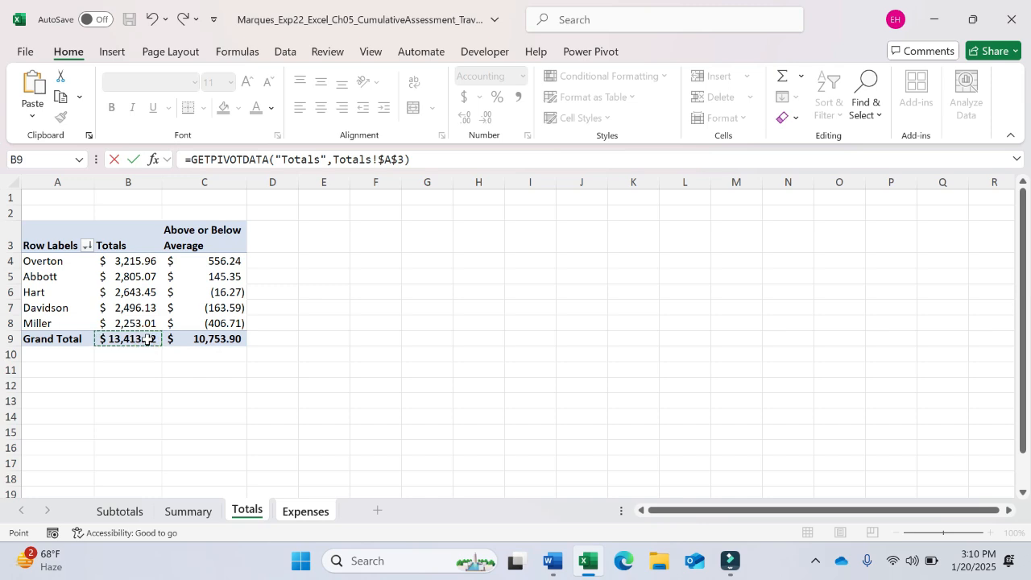
key("Return")
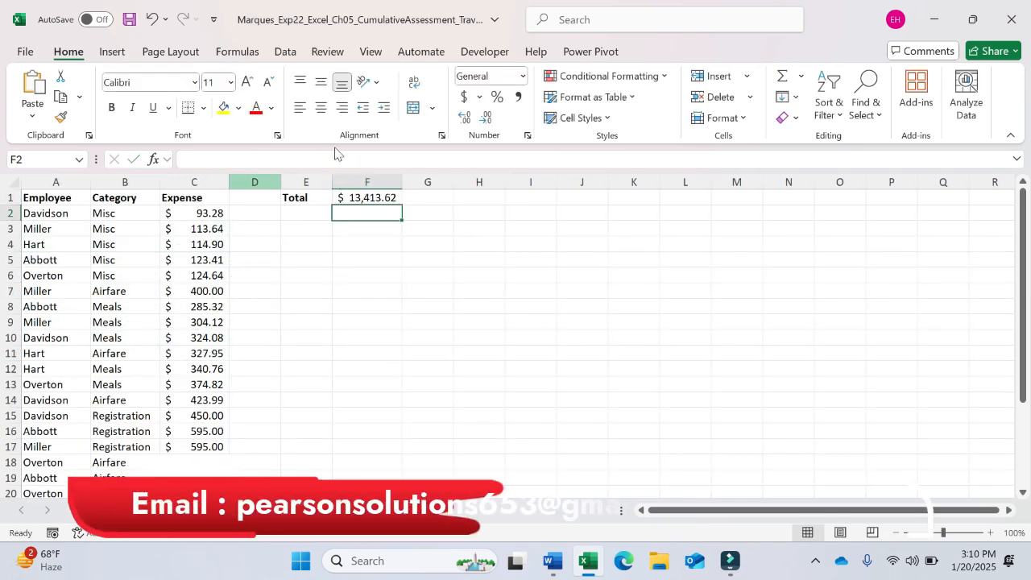
- Check the formula in F1 on the Expenses worksheet against the grand total on the Totals sheet
left_click(379, 196)
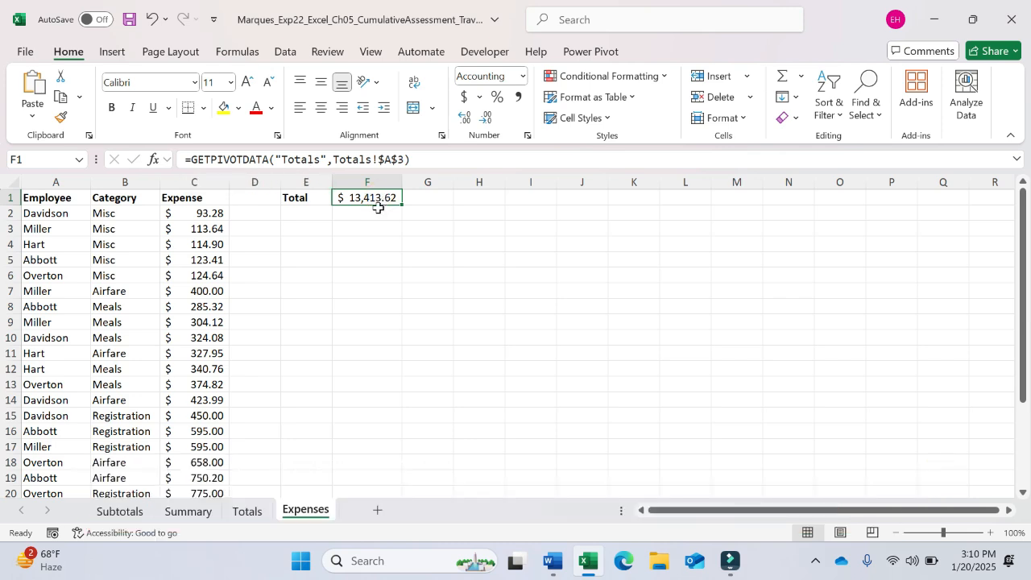
left_click(249, 511)
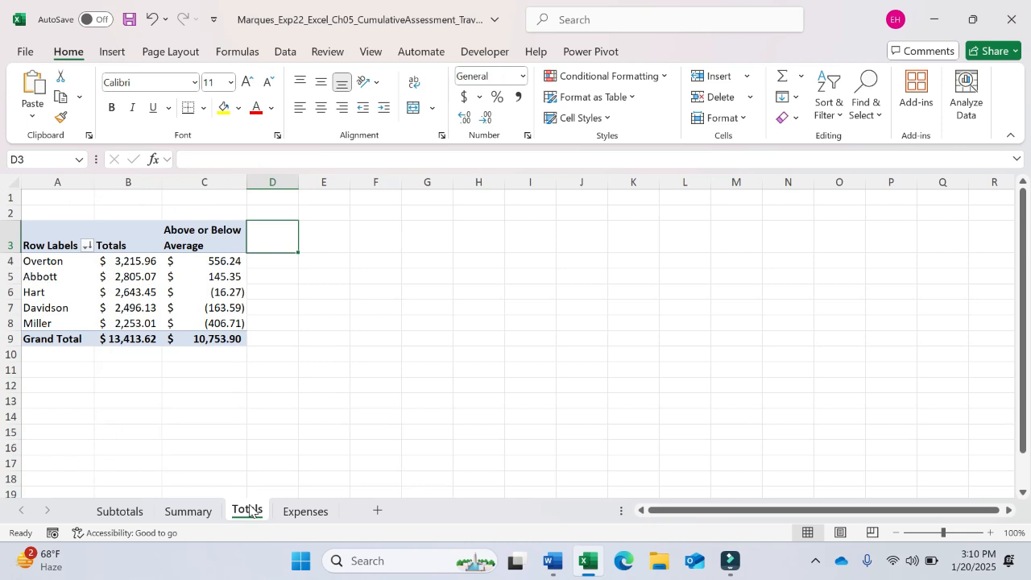
mouse_move(226, 340)
left_click(300, 510)
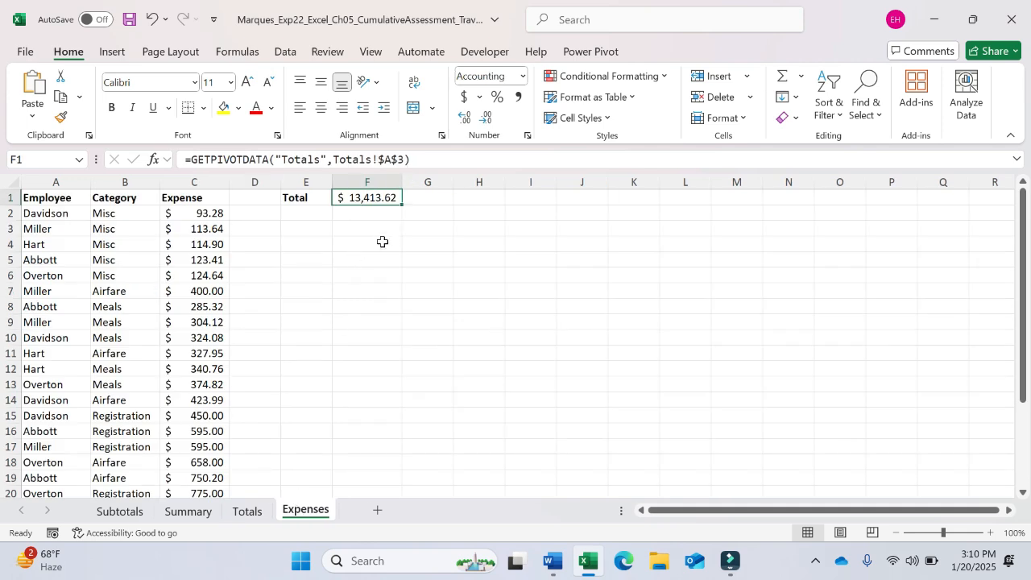
key("Down")
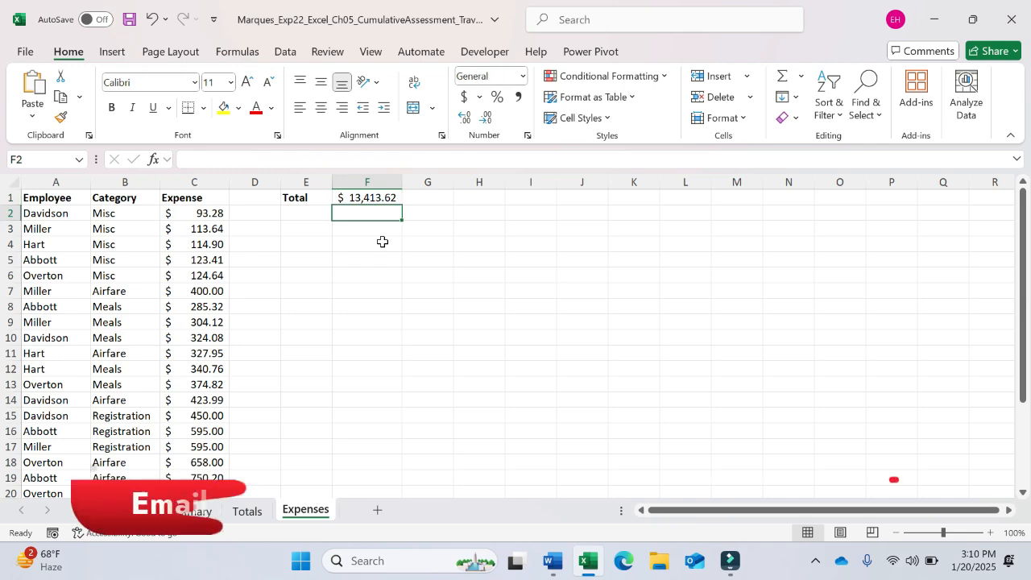
- Switch to Word and highlight the whole text of instruction 16 in yellow
left_click(552, 562)
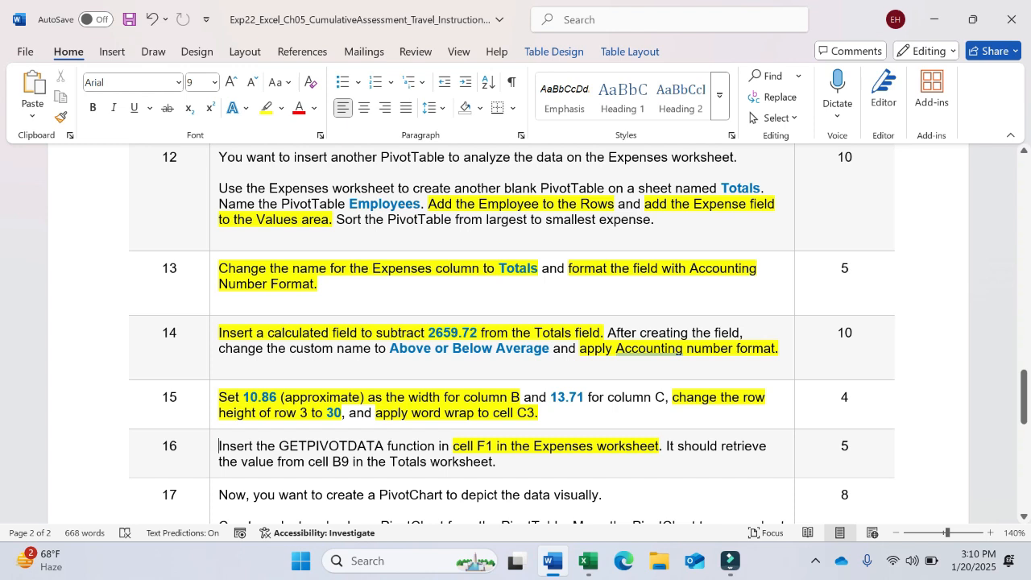
left_click_drag(219, 446, 524, 463)
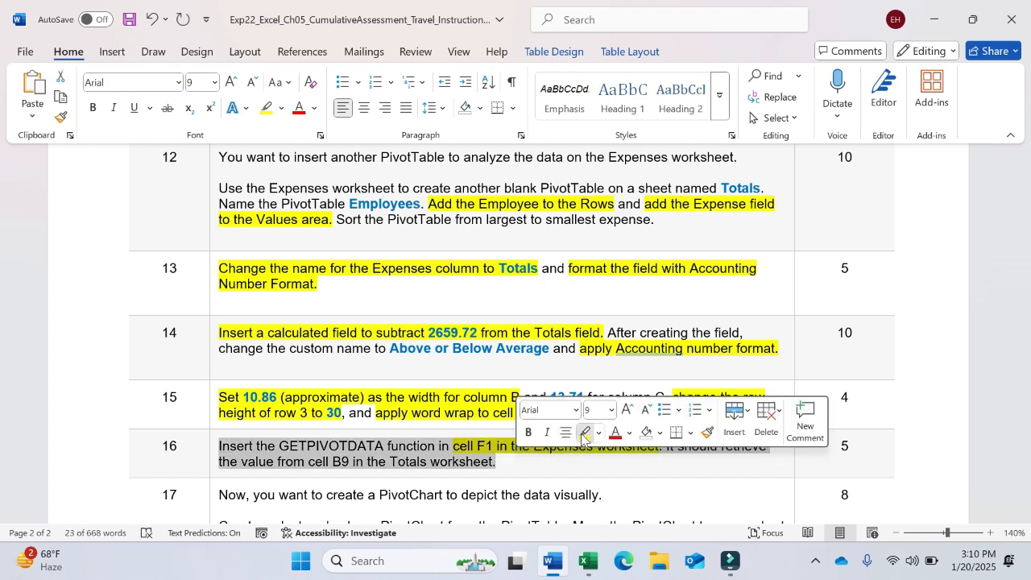
left_click(585, 436)
key("Right")
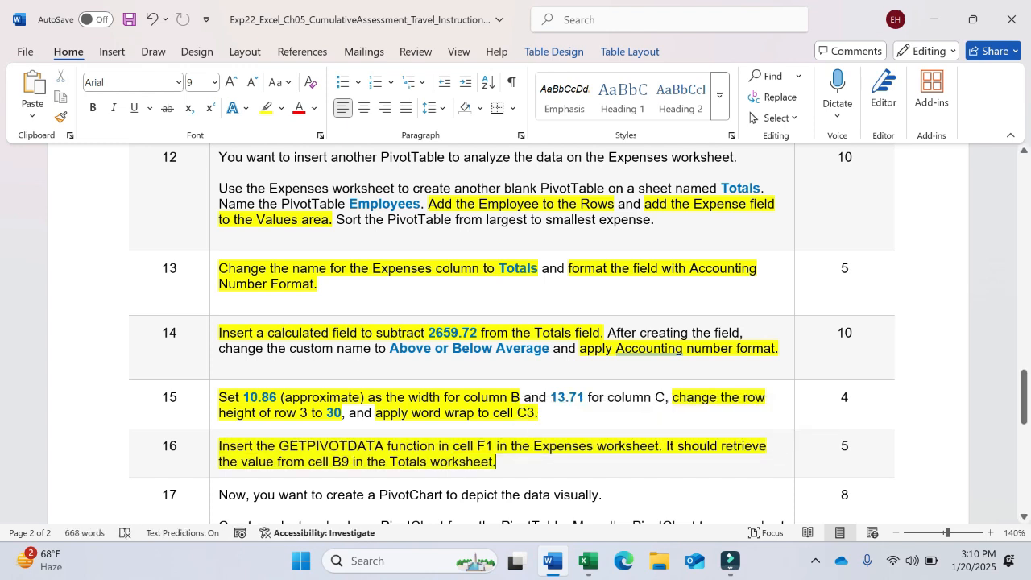
- Review instruction 17, and in Excel open the chart selection dialog for a PivotChart based on the Totals sheet's PivotTable
scroll(290, 504, "down", 5)
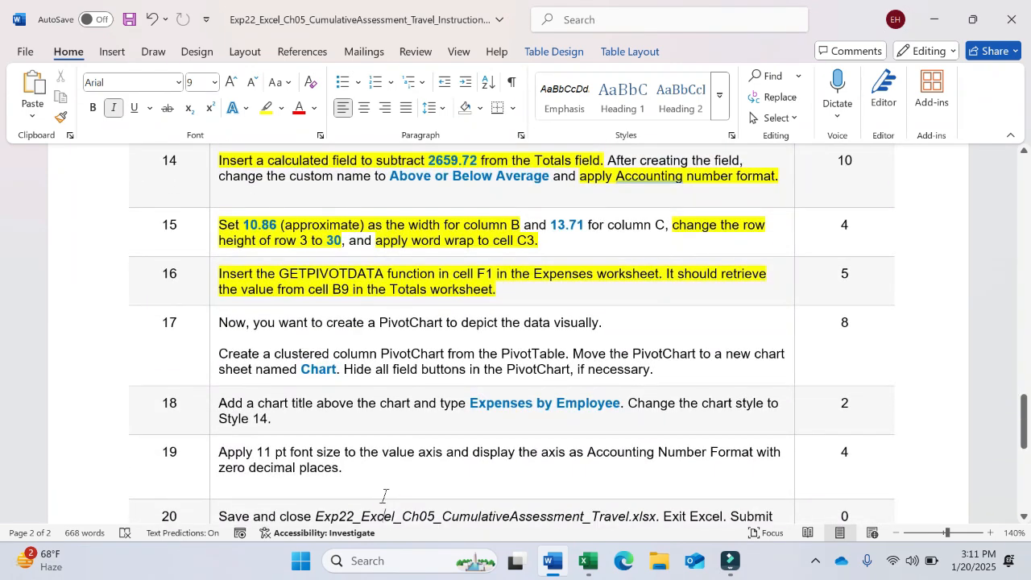
scroll(384, 495, "down", 1)
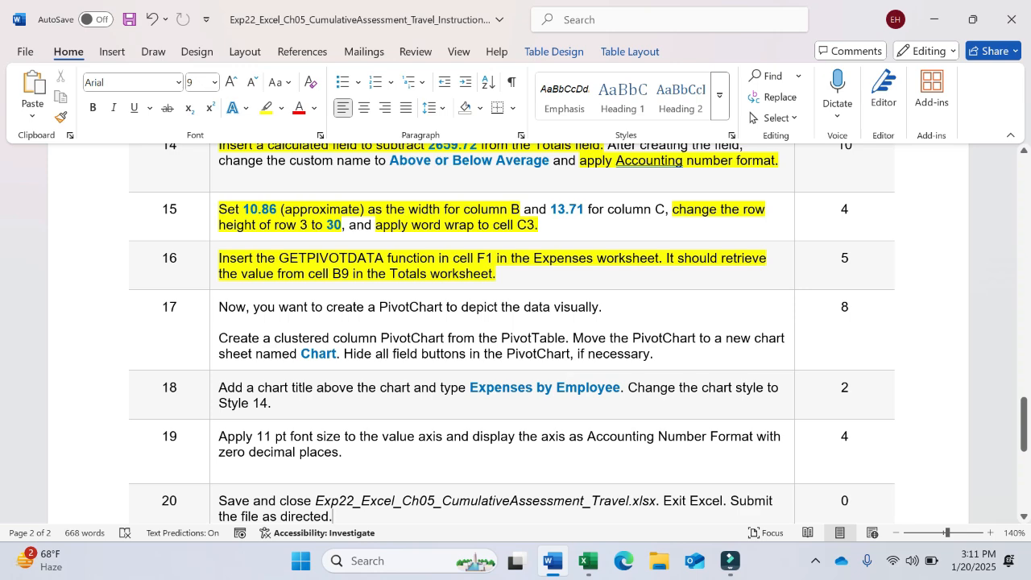
left_click(588, 561)
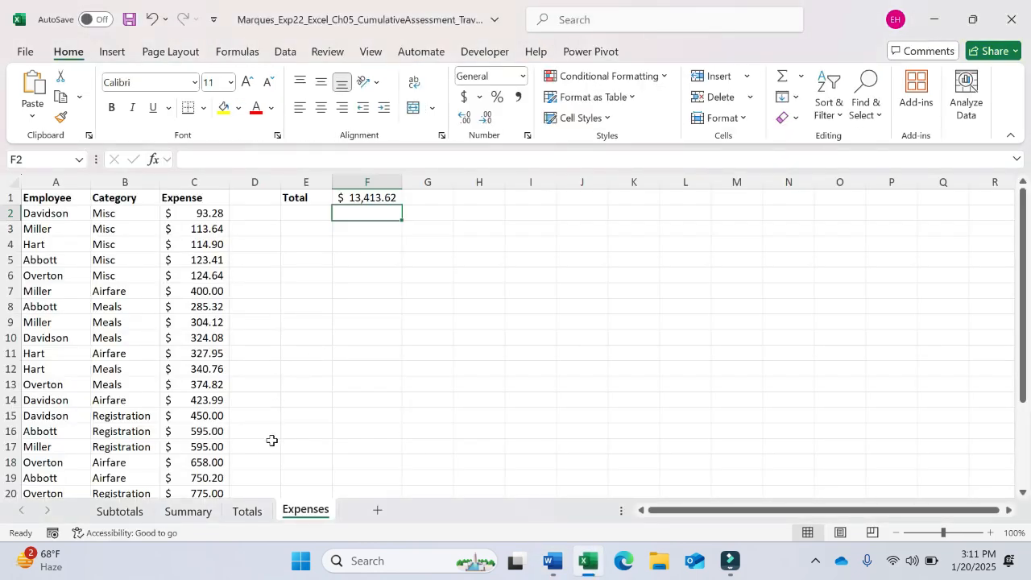
left_click(257, 517)
left_click(153, 292)
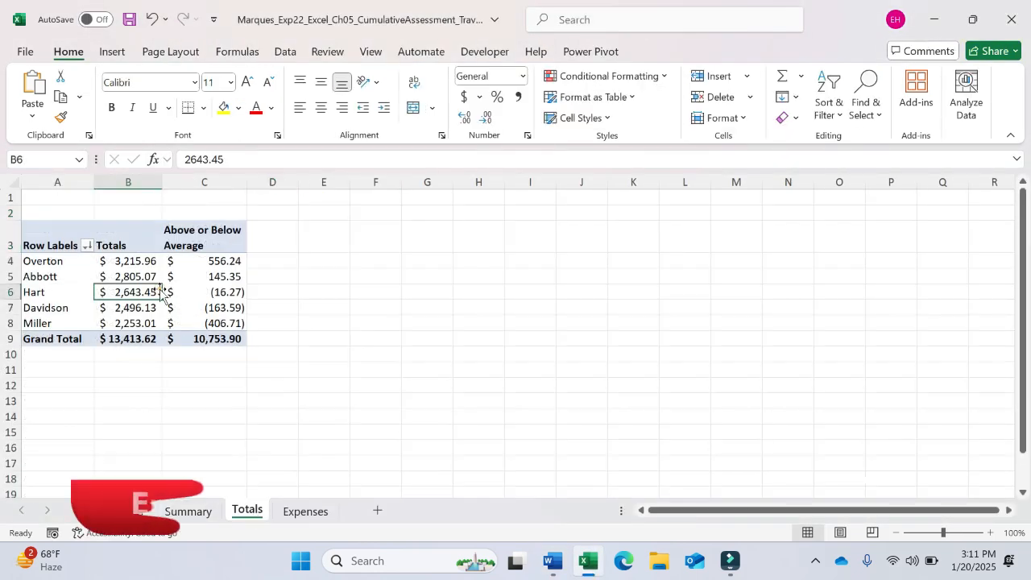
left_click(552, 562)
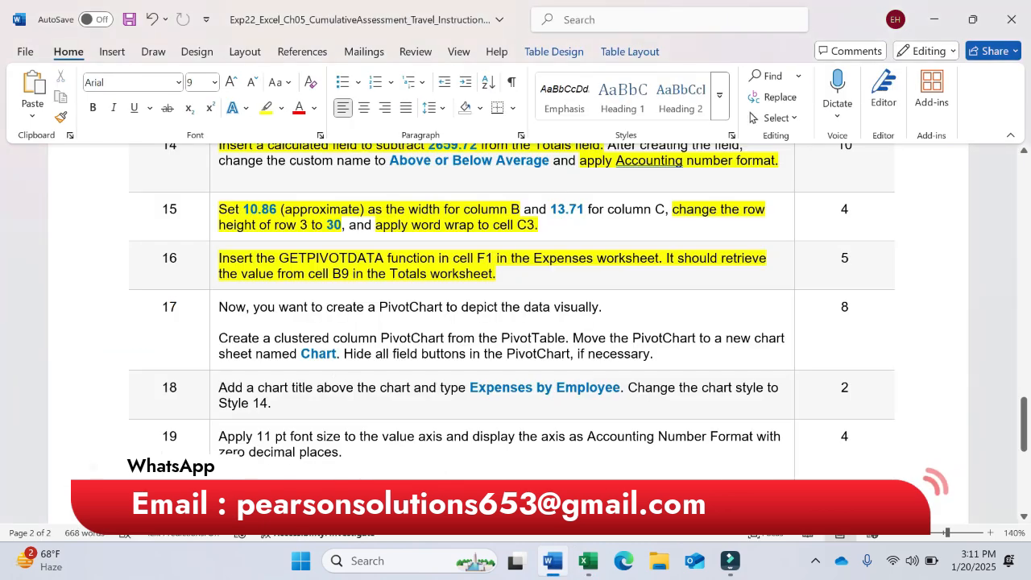
left_click(577, 570)
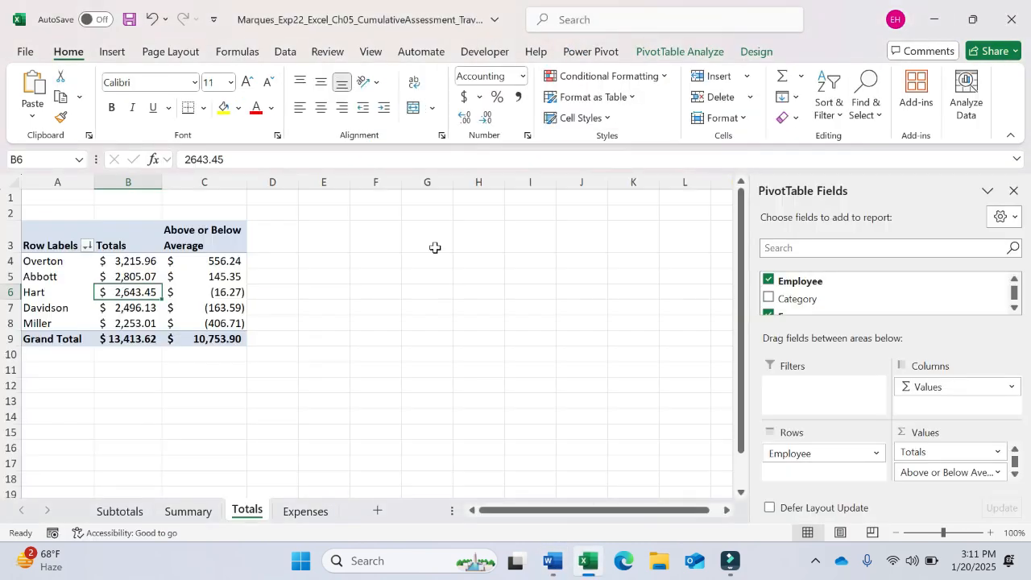
left_click(113, 53)
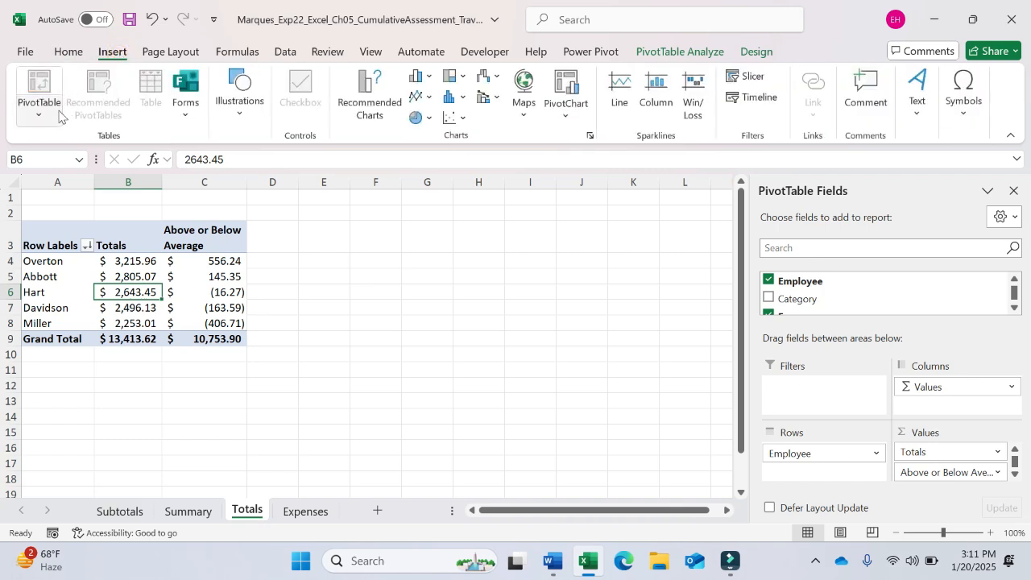
left_click(567, 118)
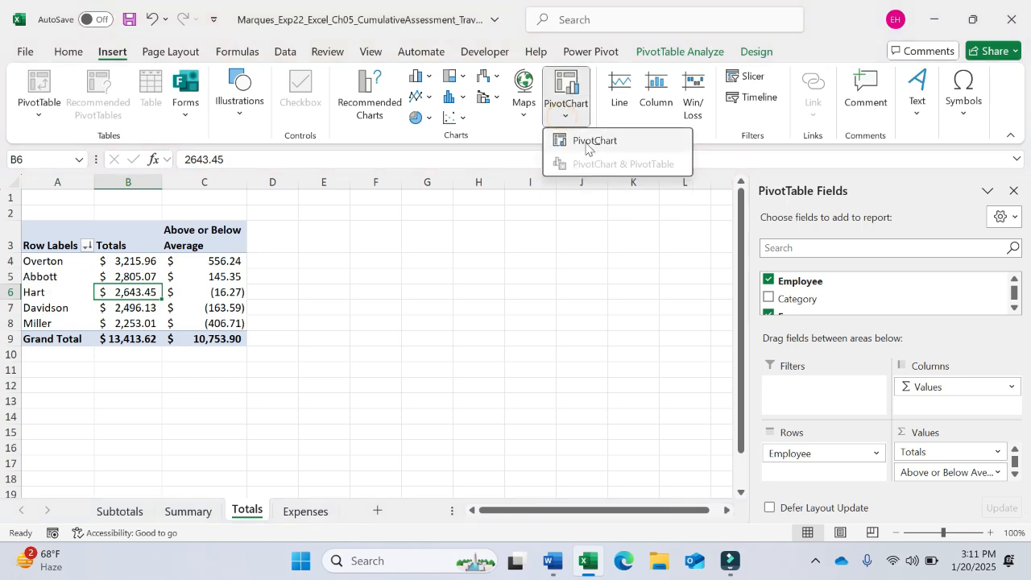
left_click(587, 144)
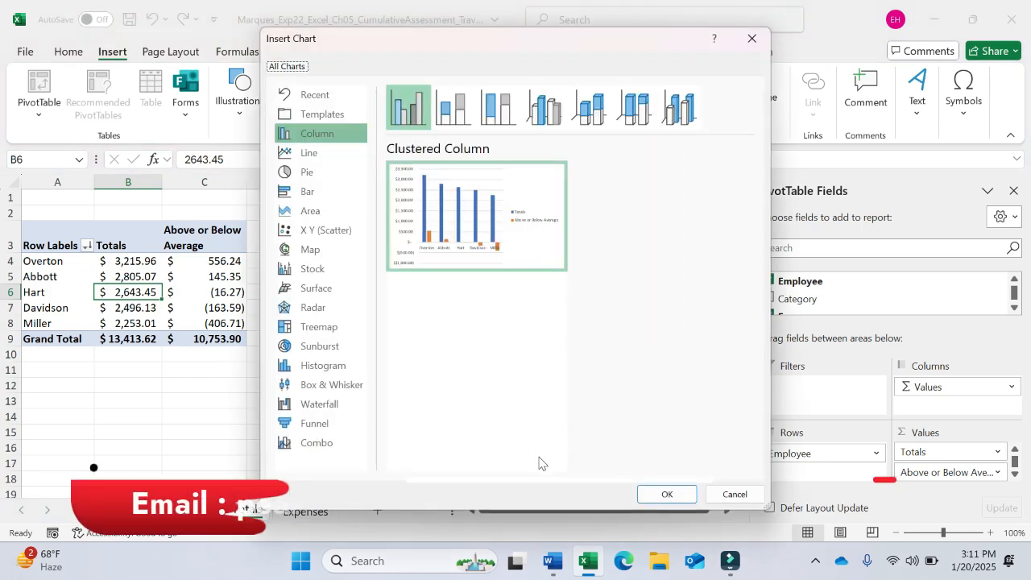
- Switch to Word and highlight "clustered column PivotChart" in instruction 17 in yellow
left_click(553, 561)
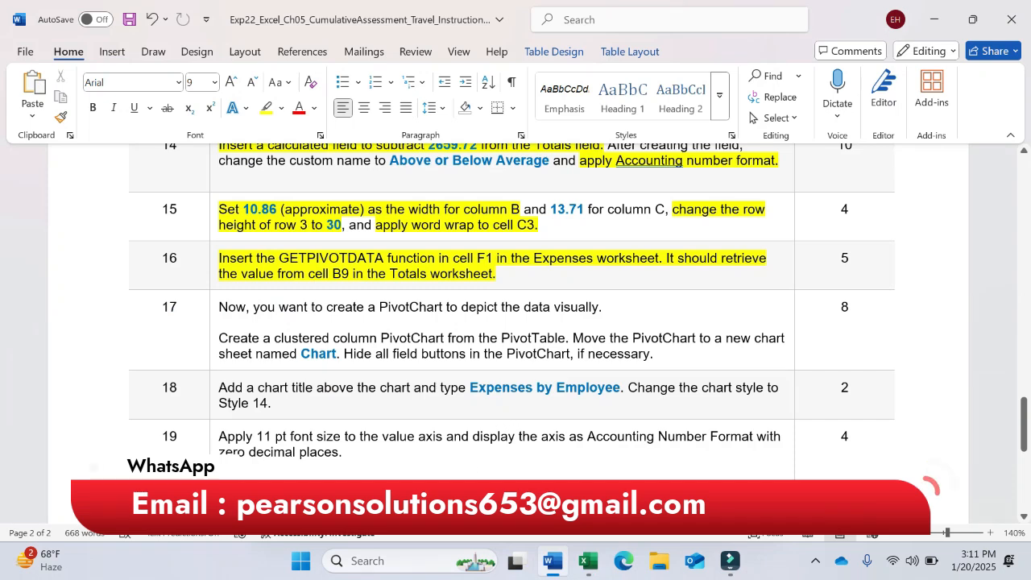
left_click_drag(275, 338, 447, 339)
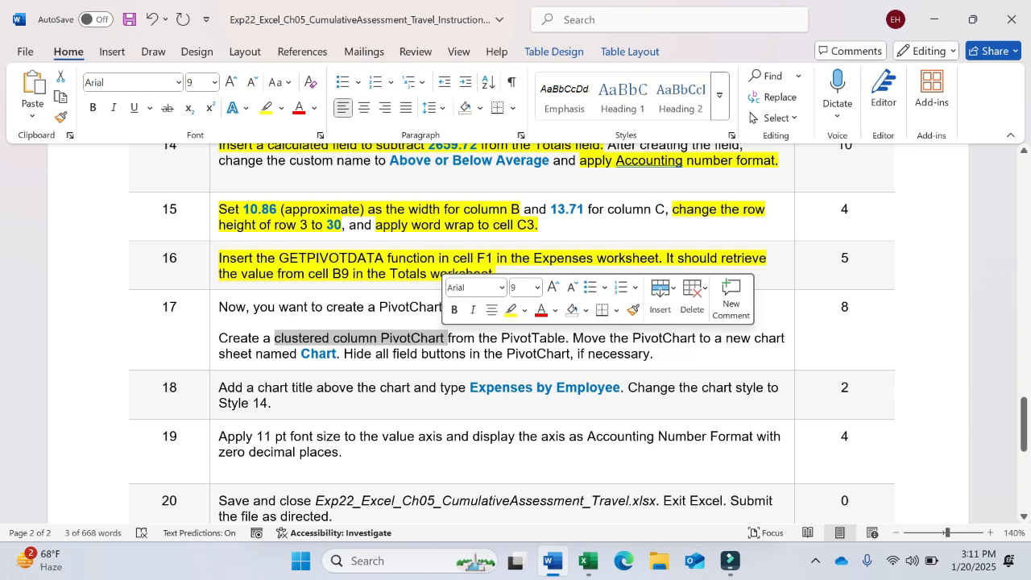
left_click(511, 310)
- In Excel, insert the Clustered Column PivotChart on the Totals sheet and consult instruction 17 in Word
left_click(589, 558)
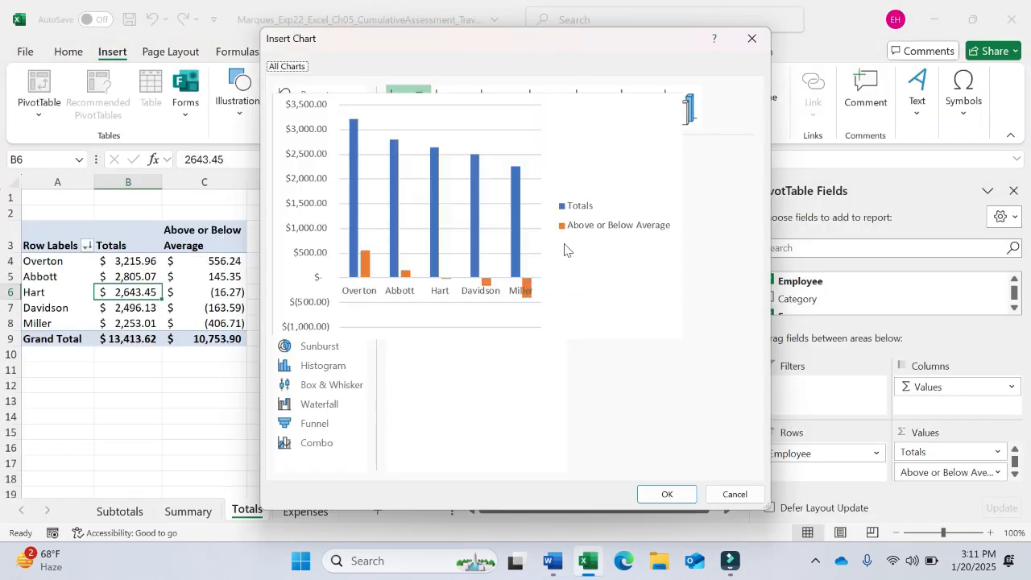
left_click(674, 496)
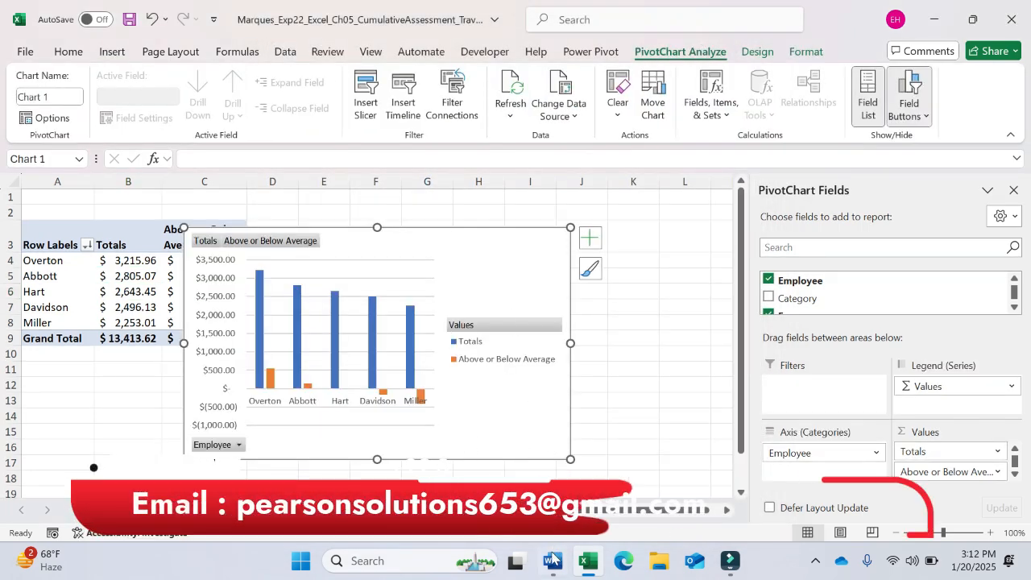
left_click(553, 561)
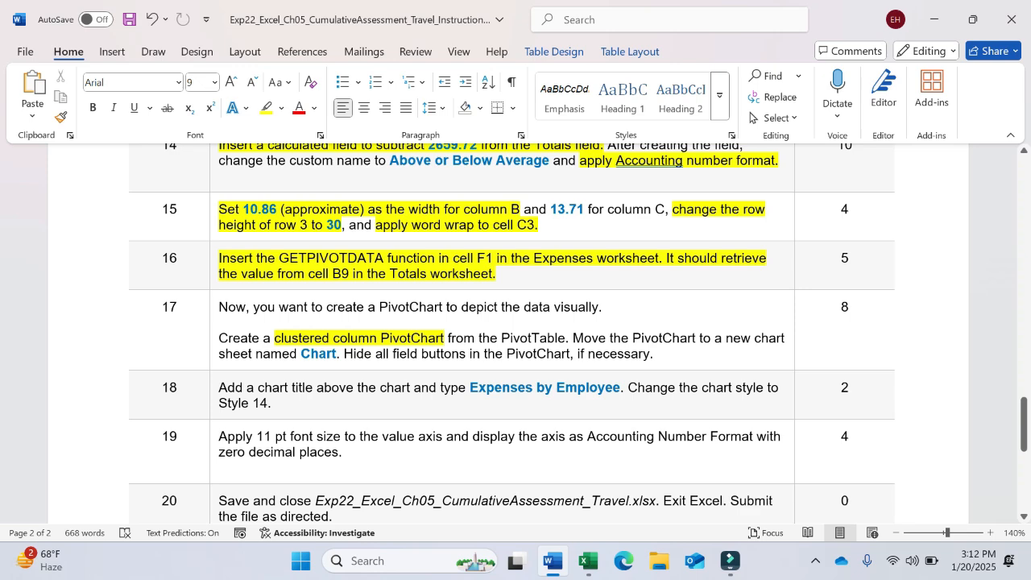
left_click(588, 561)
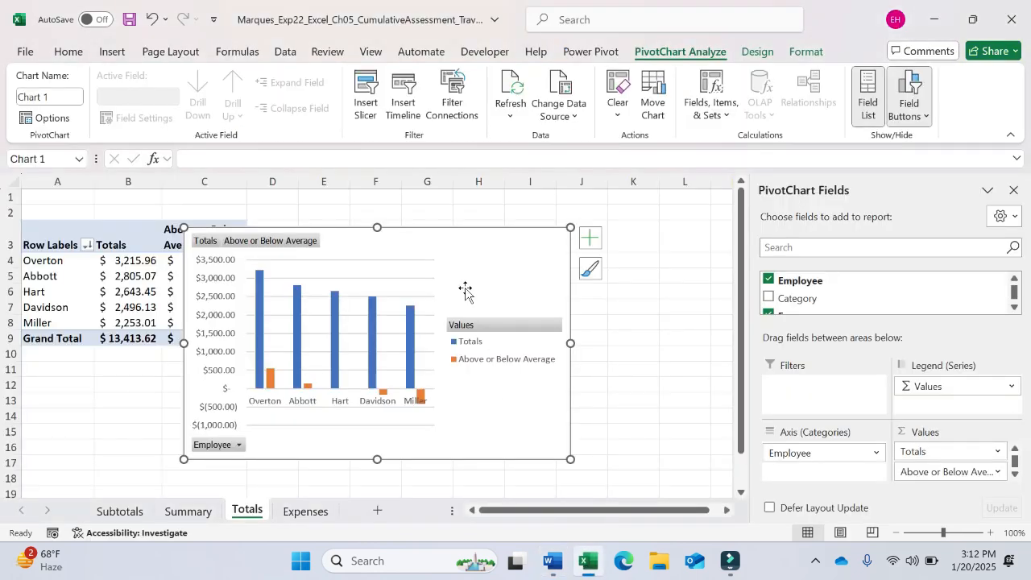
- Move the PivotChart from the Totals sheet to a new chart sheet named Chart, checking the name against instruction 17 in Word
left_click(758, 53)
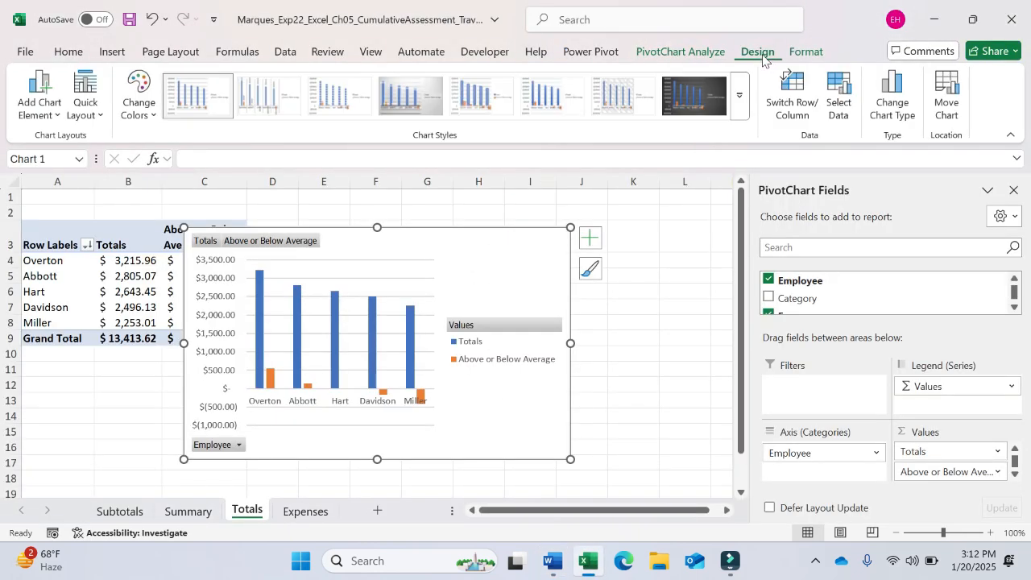
left_click(944, 113)
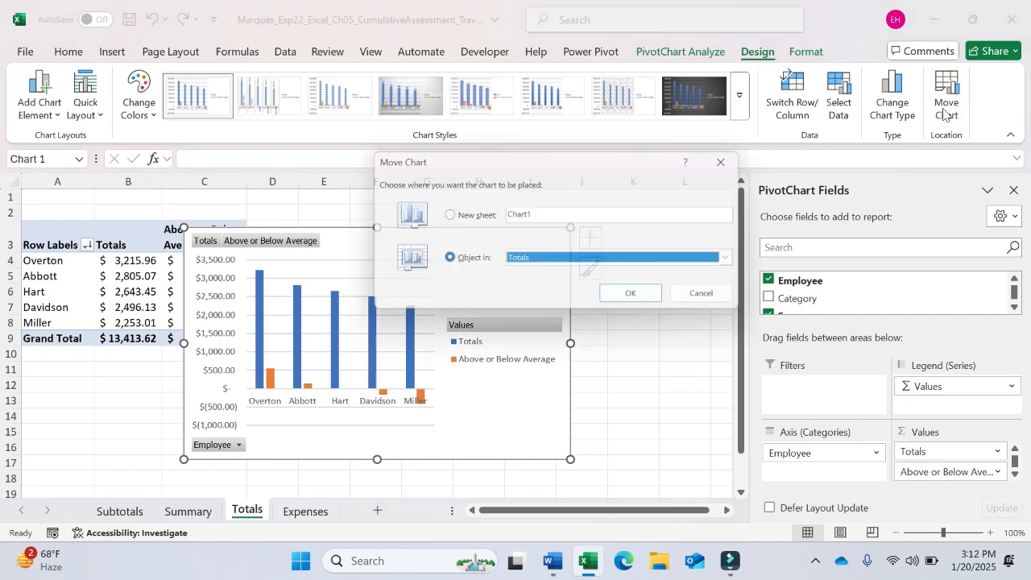
left_click(474, 223)
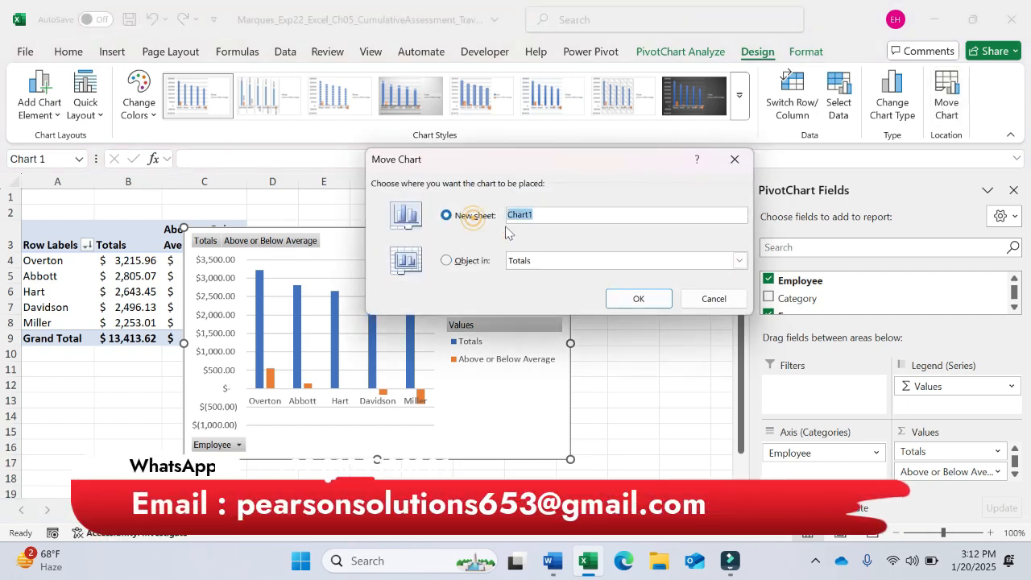
left_click(552, 561)
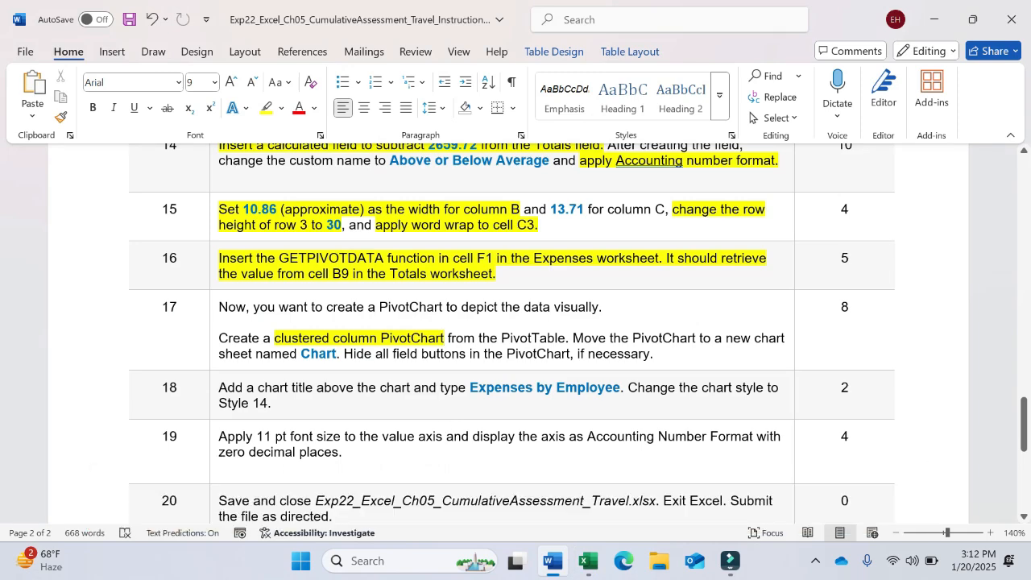
left_click(589, 562)
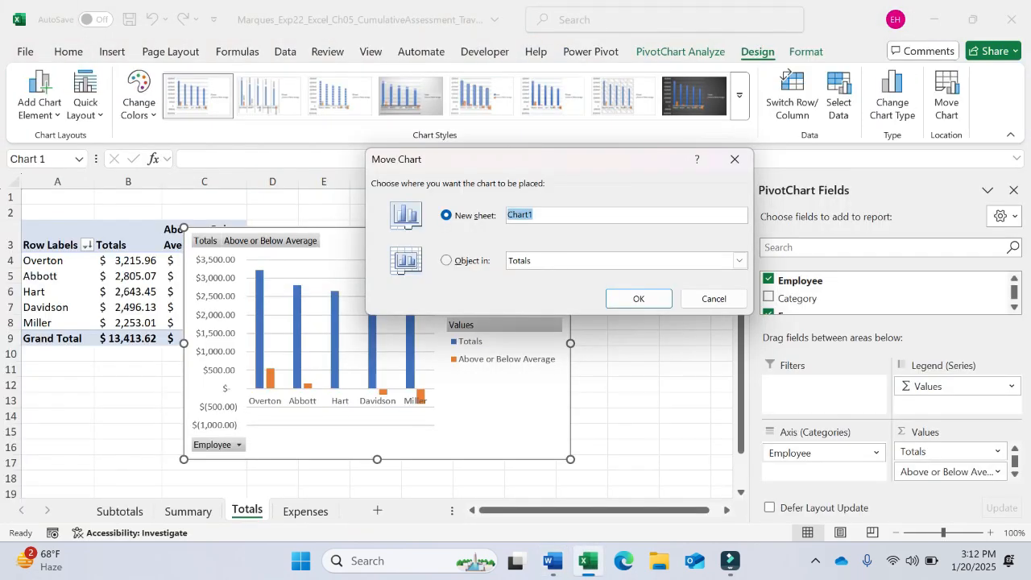
type("Ch")
left_click(639, 299)
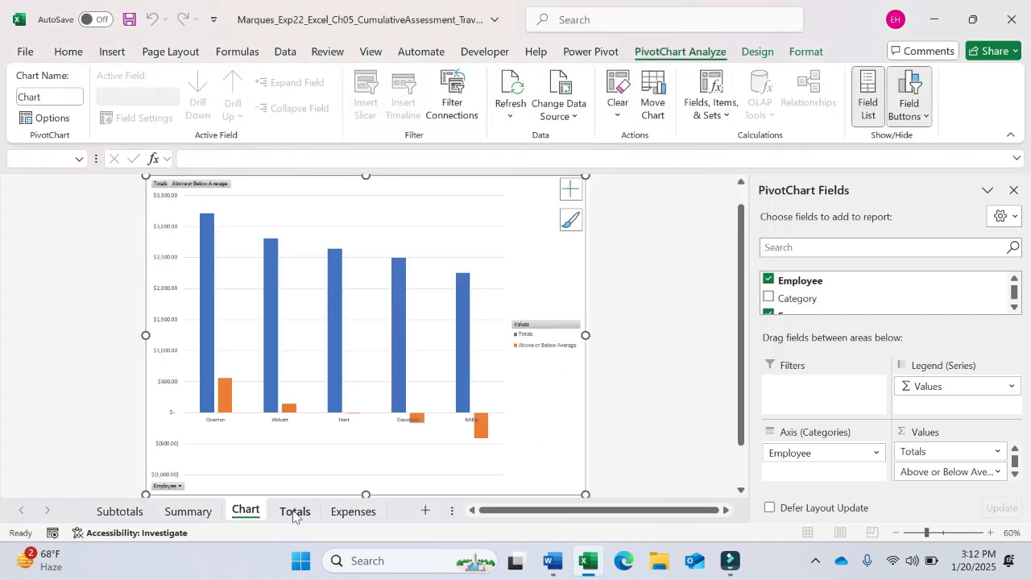
left_click(356, 518)
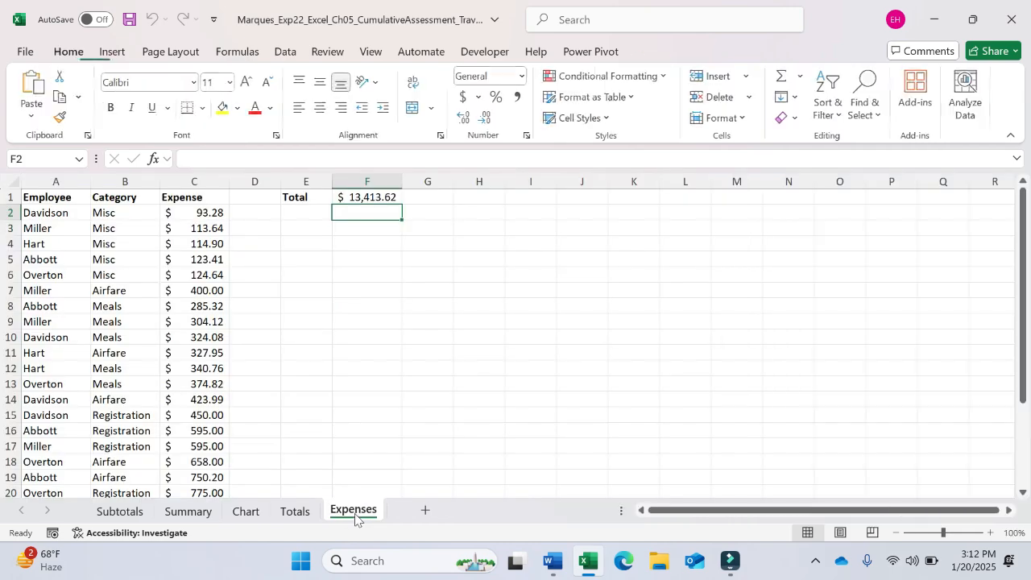
left_click(300, 517)
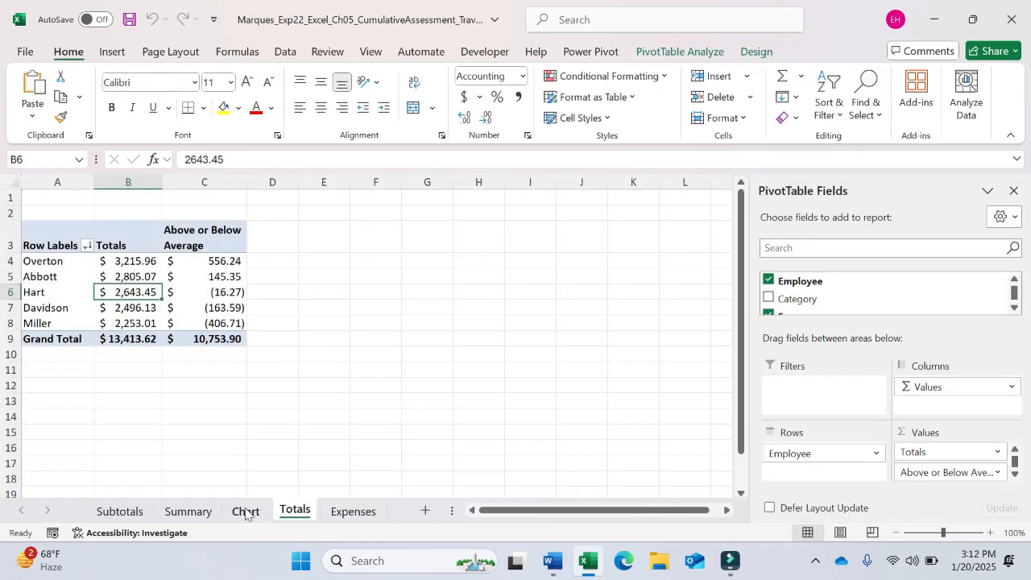
left_click(246, 511)
- Switch to Word and highlight "Hide all field buttons in the PivotChart, if necessary." in instruction 17 in yellow
left_click(551, 560)
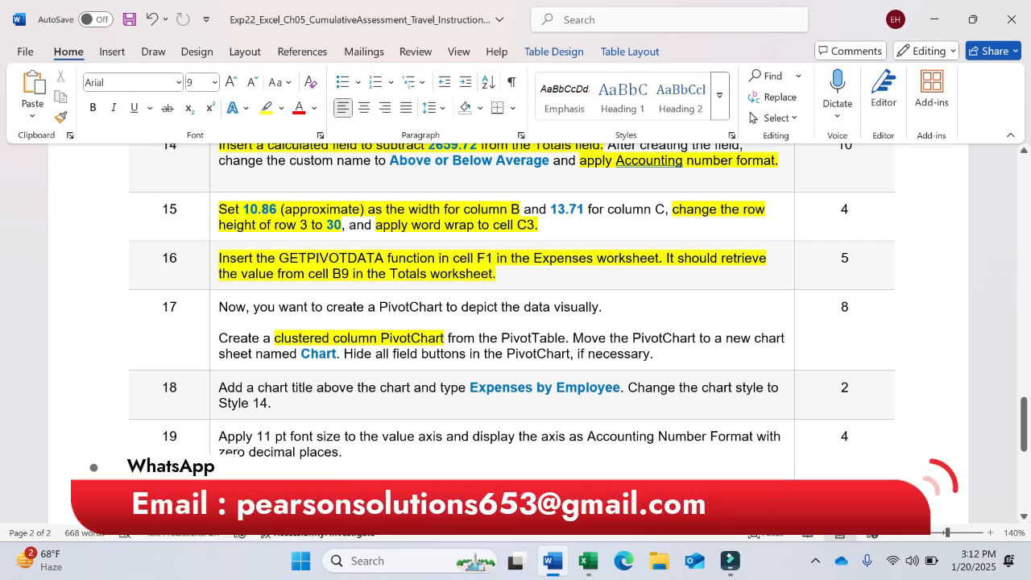
left_click_drag(344, 353, 653, 354)
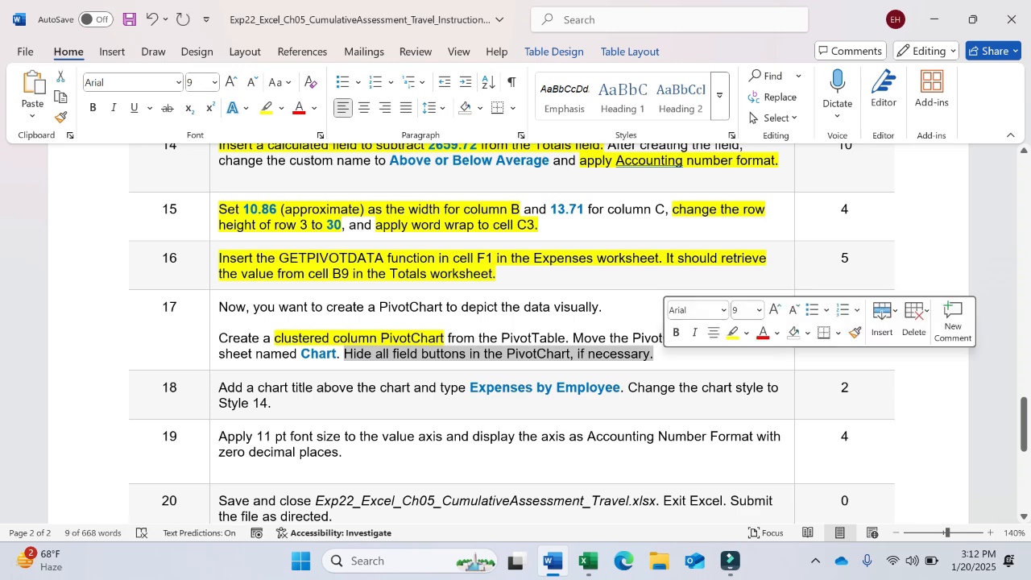
left_click(734, 336)
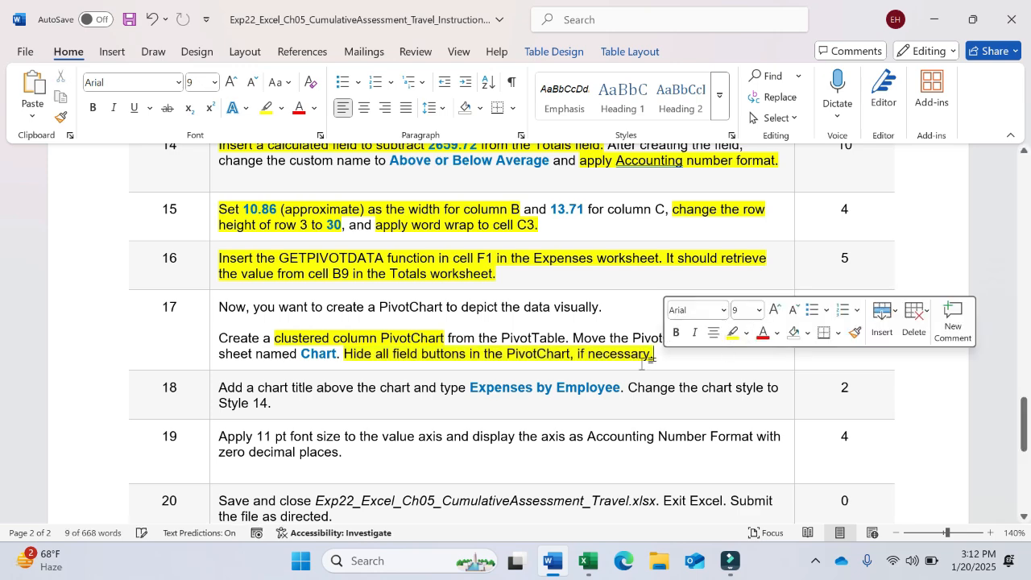
left_click(620, 363)
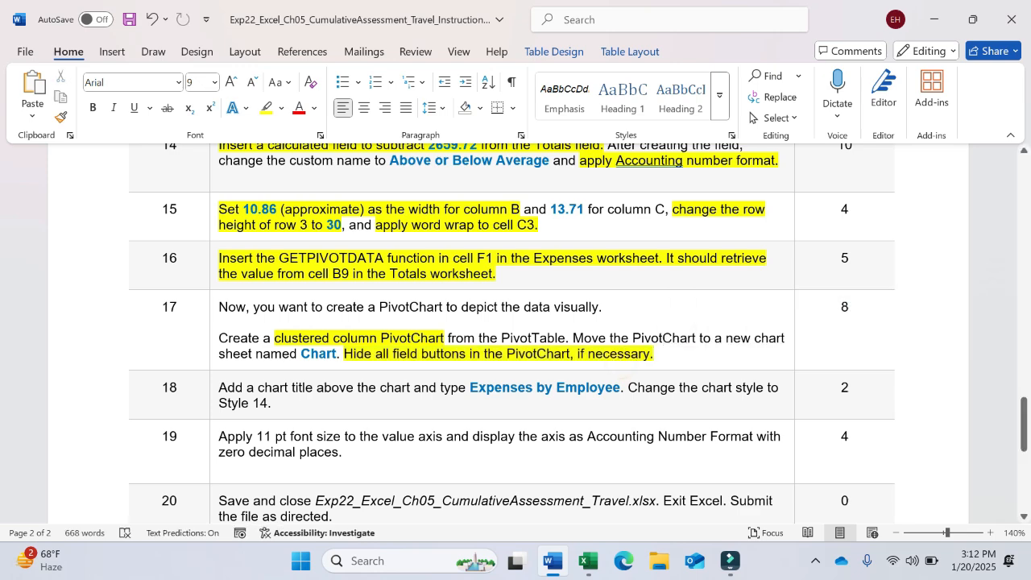
- Return to Excel and hide all field buttons in the PivotChart on the Chart sheet
left_click(588, 561)
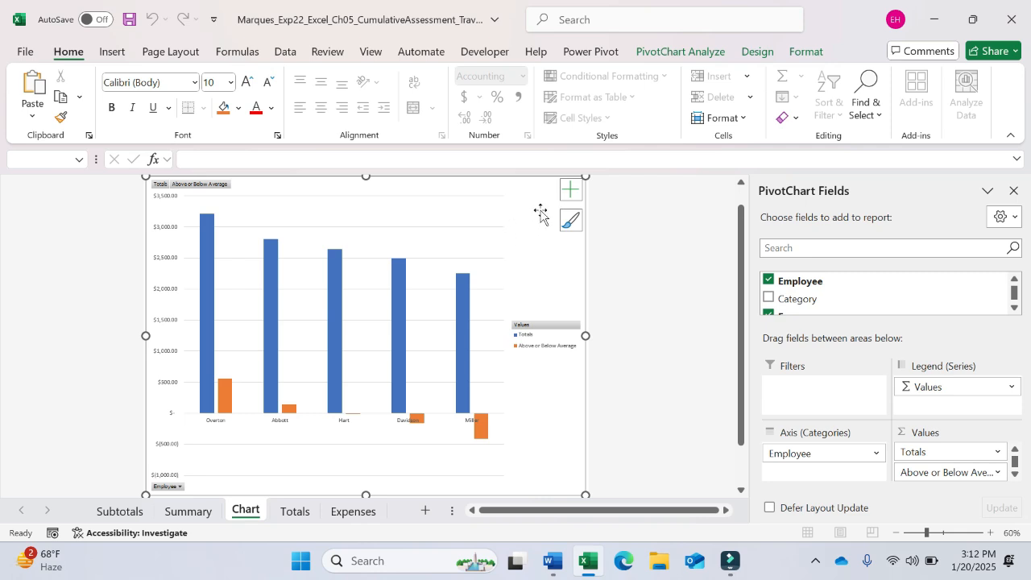
left_click(675, 61)
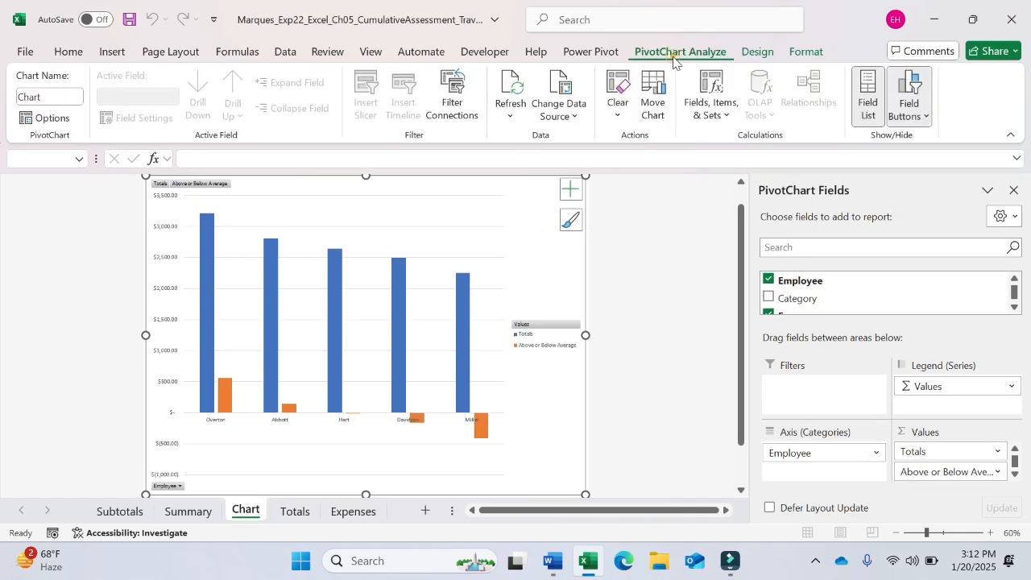
left_click(923, 121)
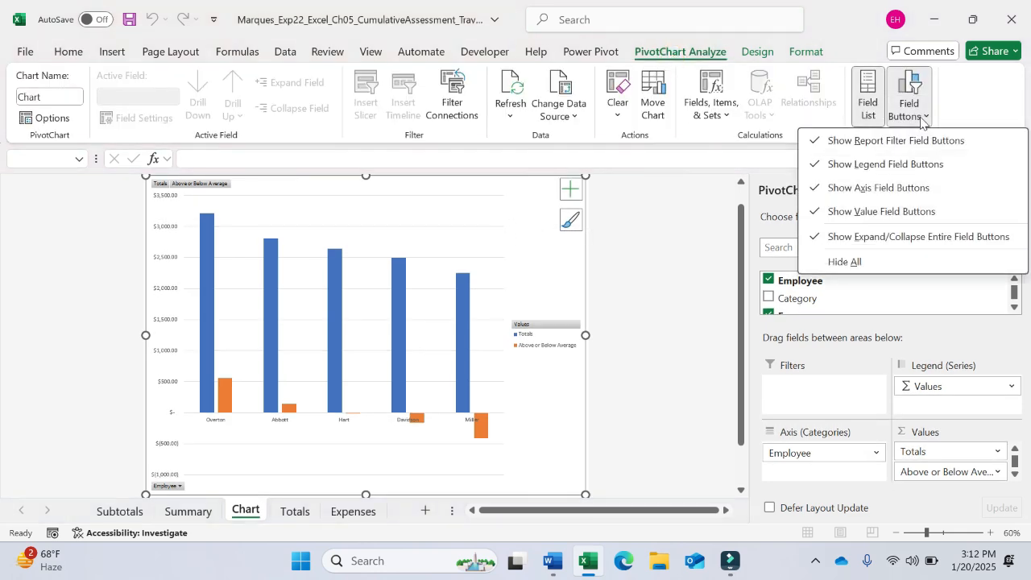
left_click(863, 264)
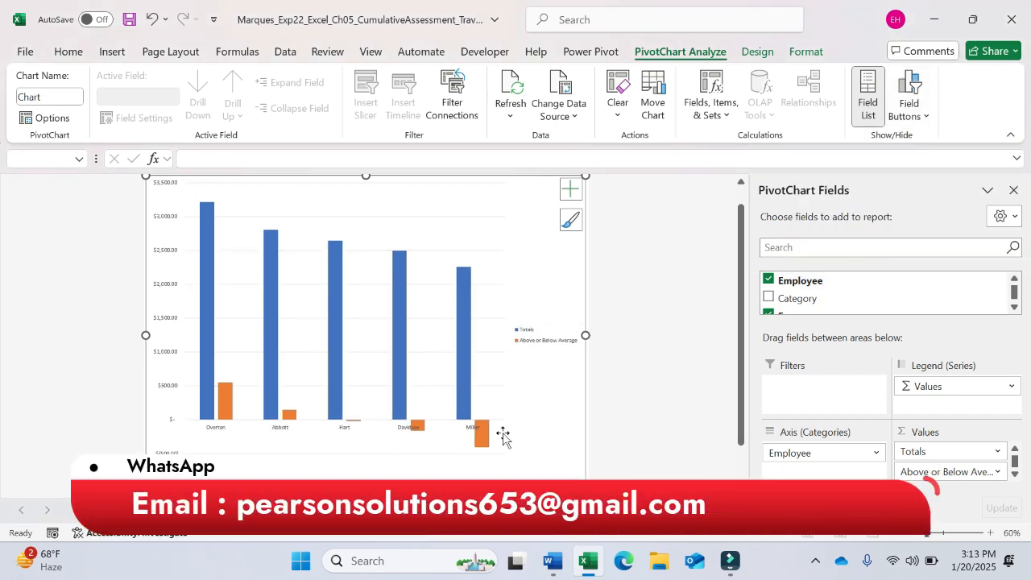
- Switch to Word and highlight "Add a chart title above the chart and type Expenses by Employee" in instruction 18 in yellow
left_click(551, 569)
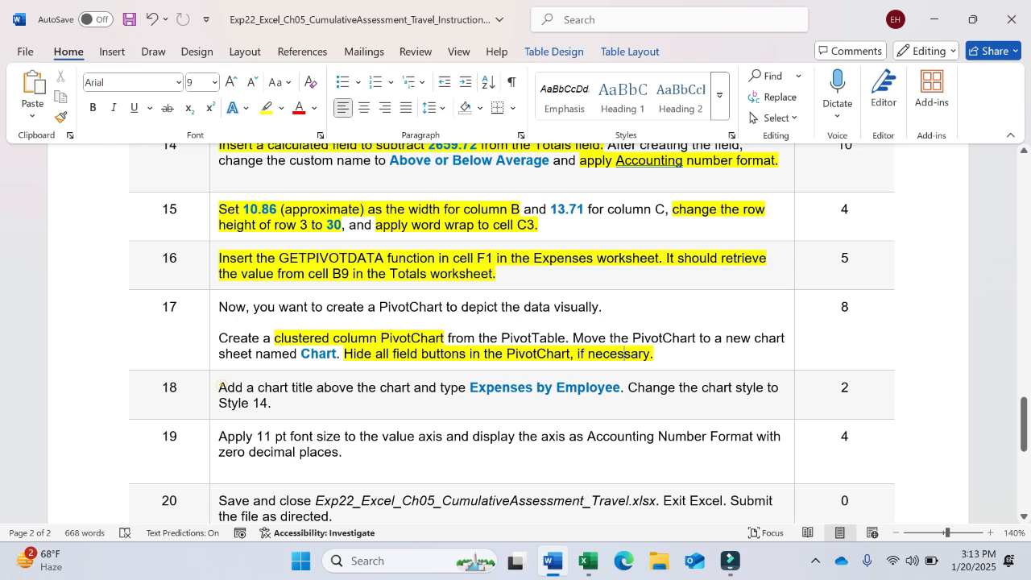
left_click_drag(219, 388, 621, 390)
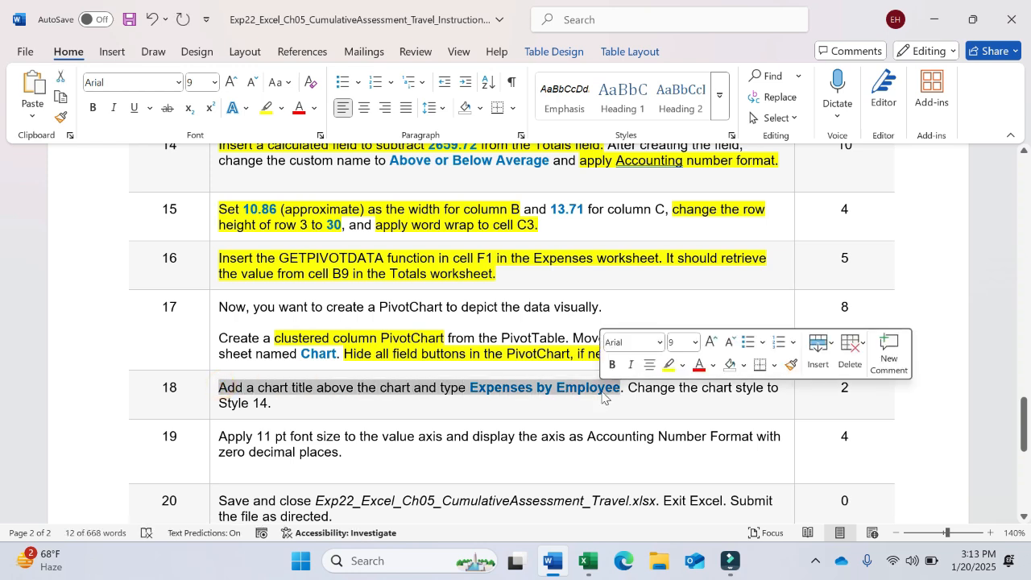
left_click(667, 366)
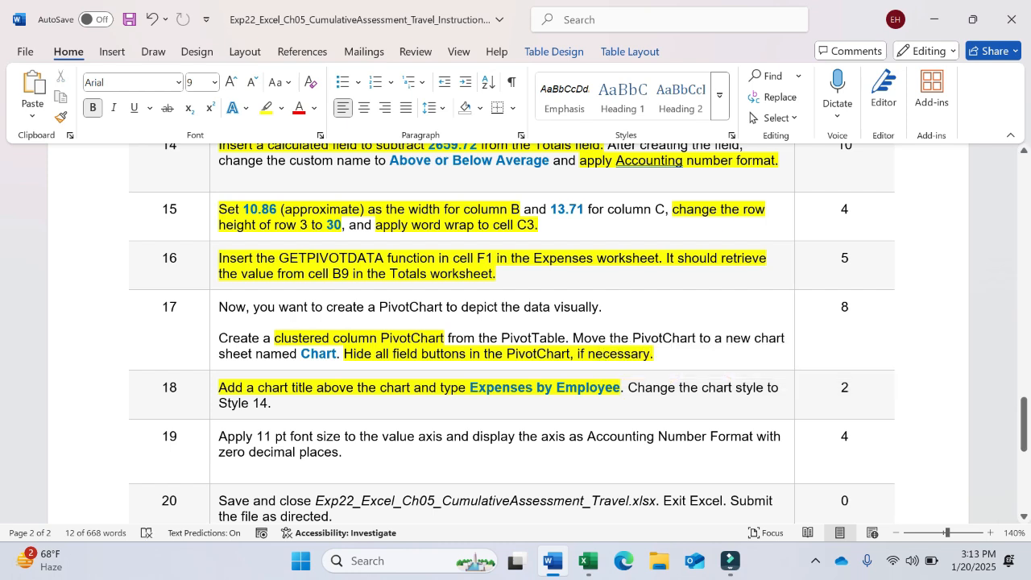
key("Right")
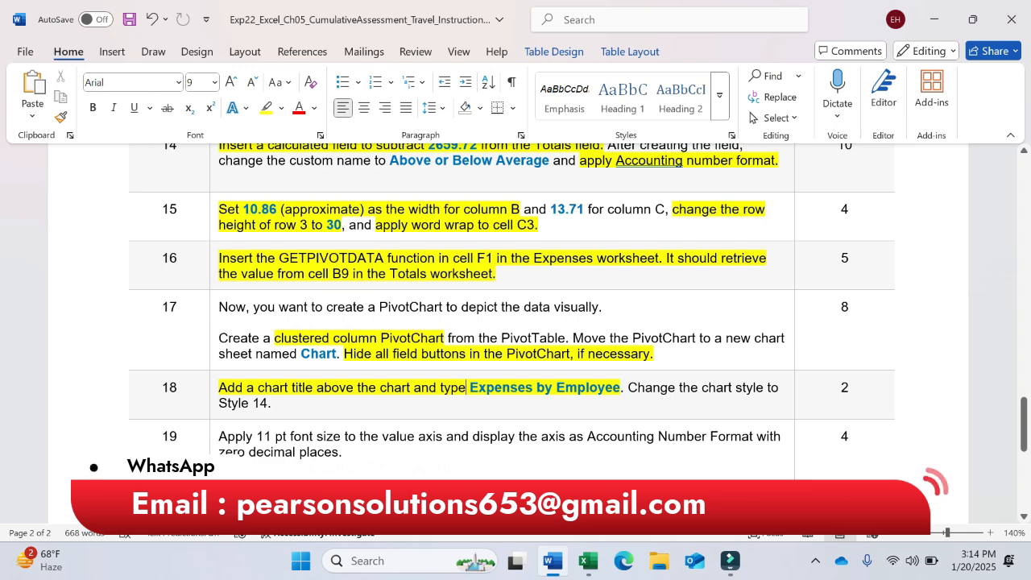
- Copy "Expenses by Employee" from instruction 18, and in Excel add a title above the PivotChart with that text
left_click_drag(469, 387, 619, 389)
key("ctrl+c")
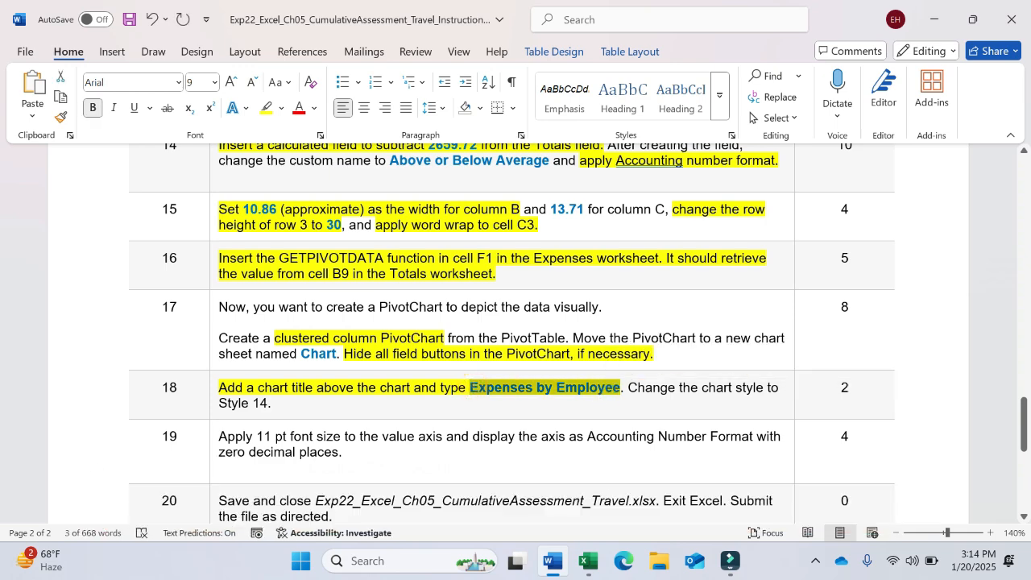
key("alt+Tab")
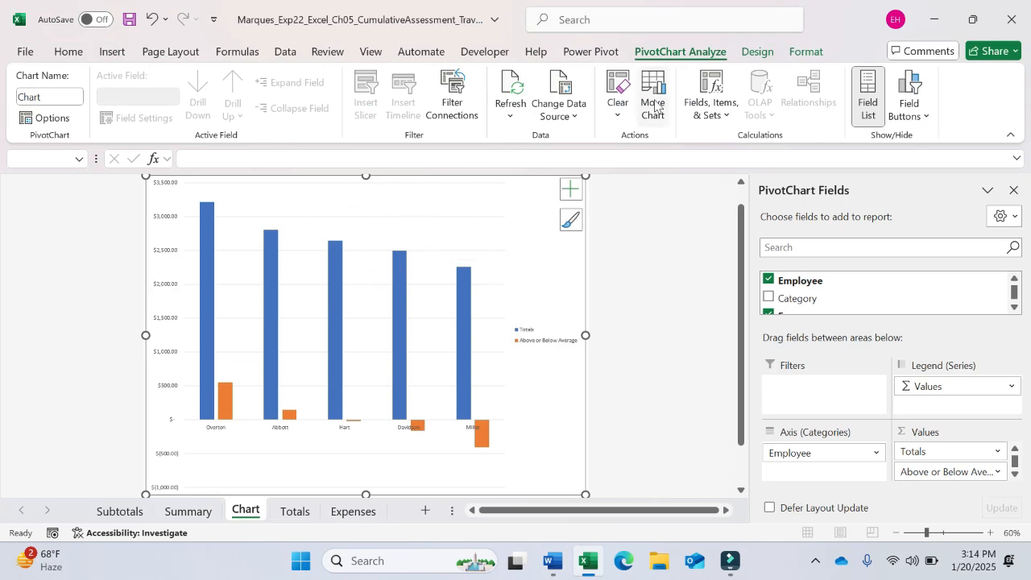
left_click(758, 51)
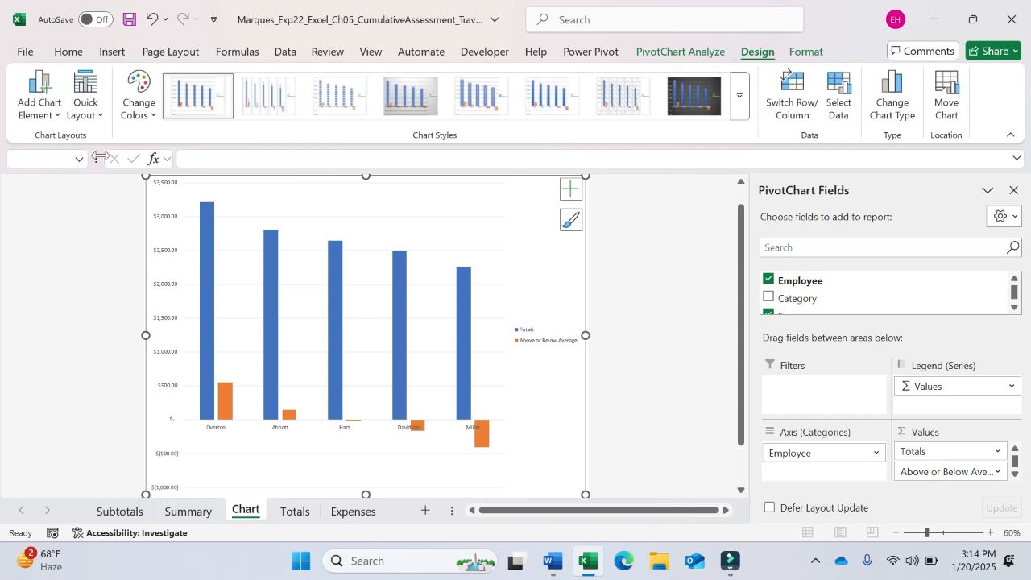
left_click(56, 110)
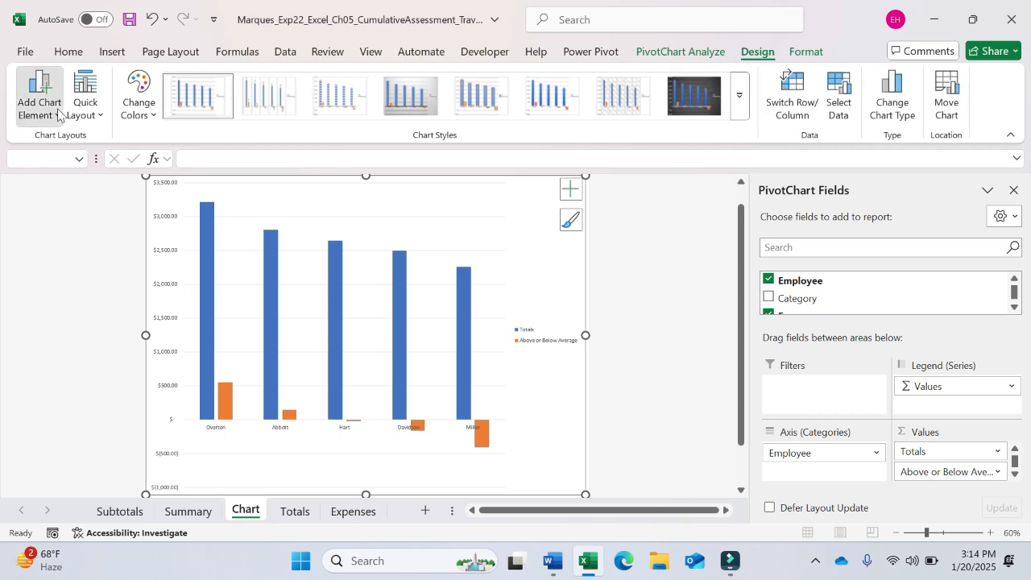
mouse_move(89, 188)
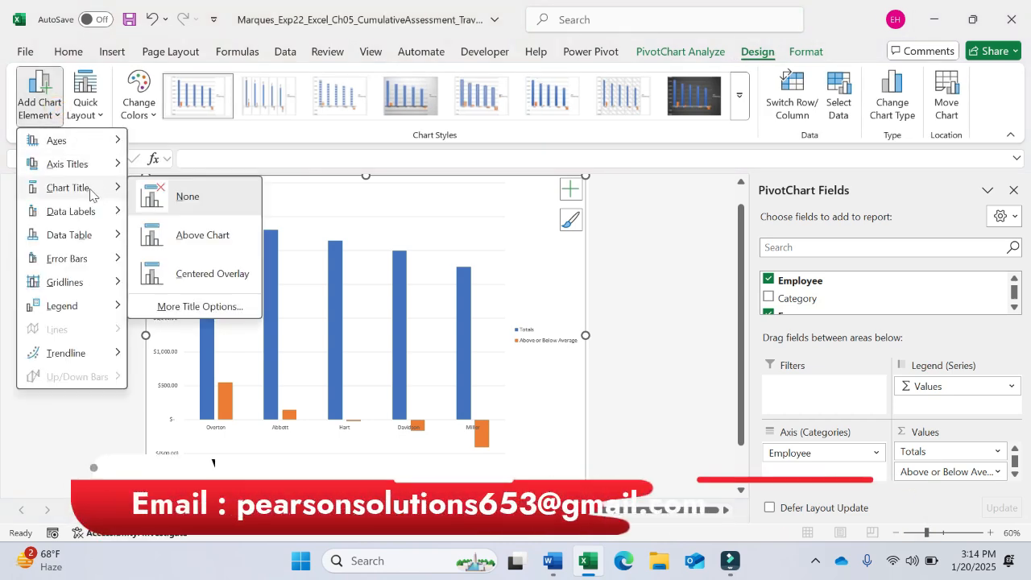
left_click(197, 234)
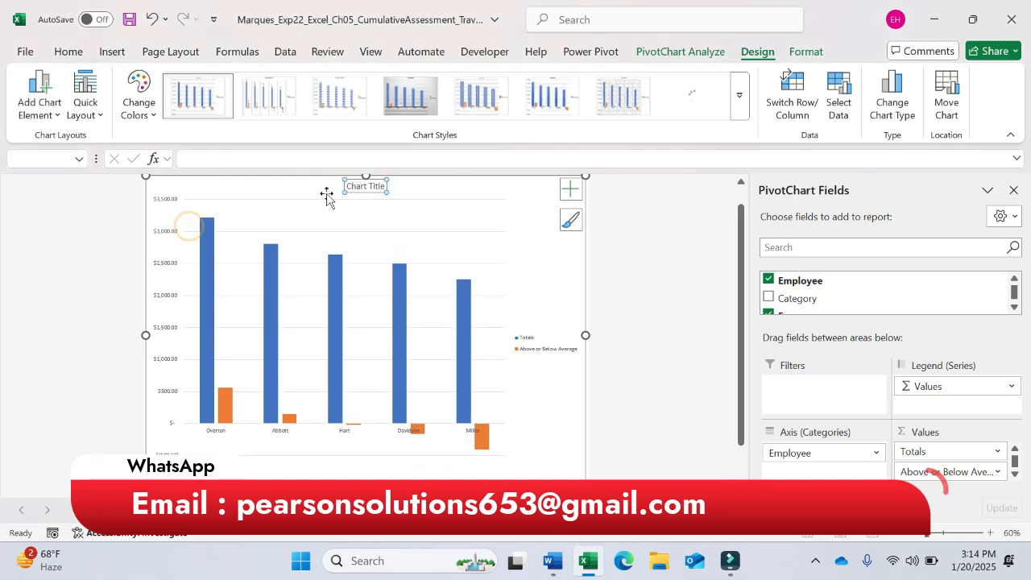
type("Expenses by Employee")
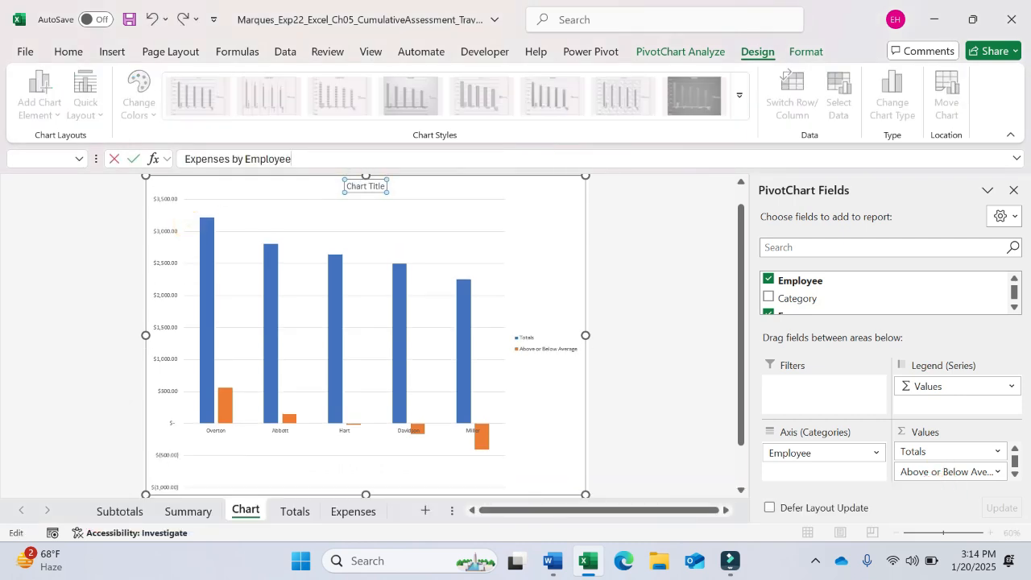
key("Return")
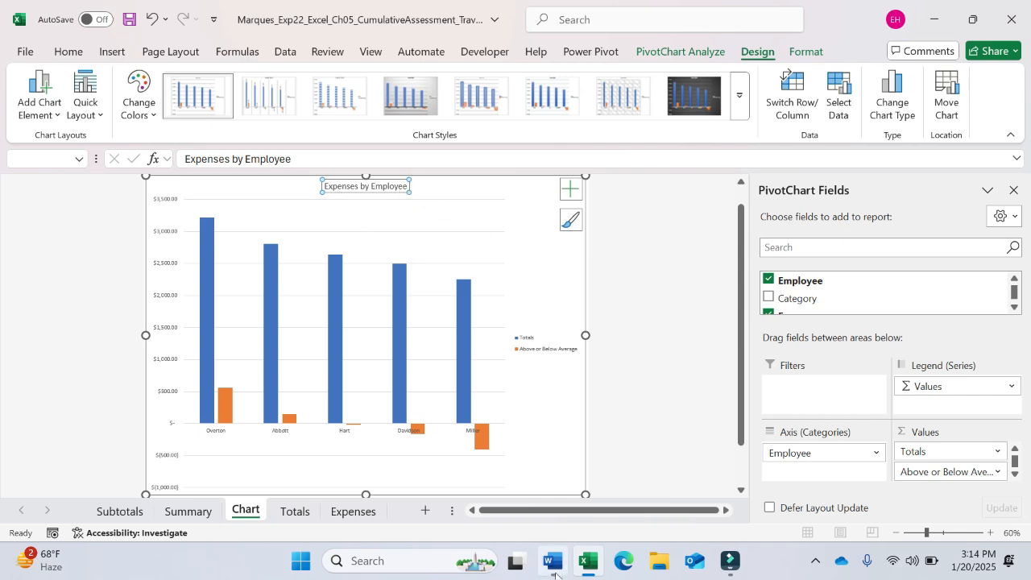
- Consult instruction 18 in Word, and in Excel apply chart style Style 14 to the PivotChart
left_click(552, 572)
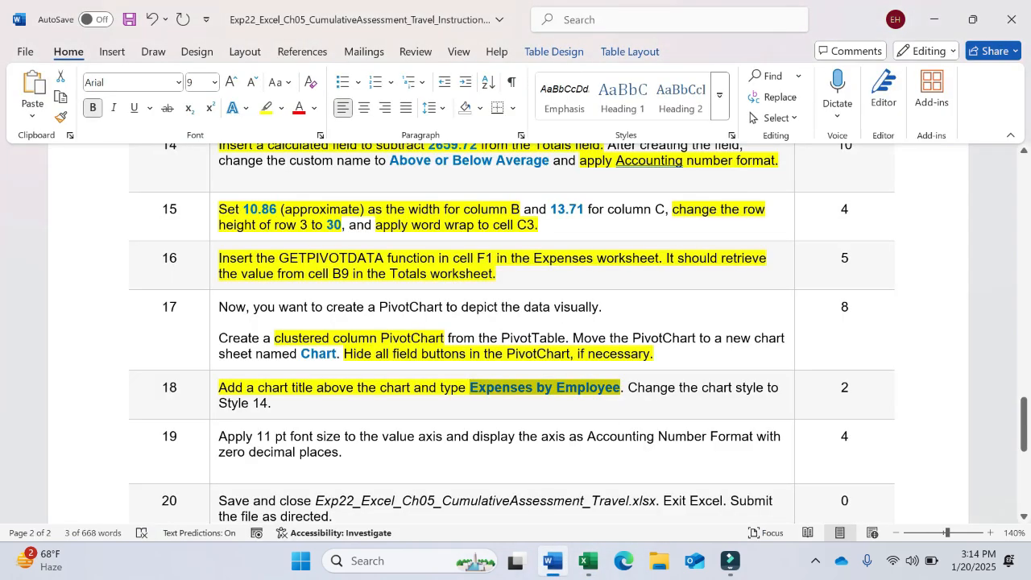
left_click(588, 562)
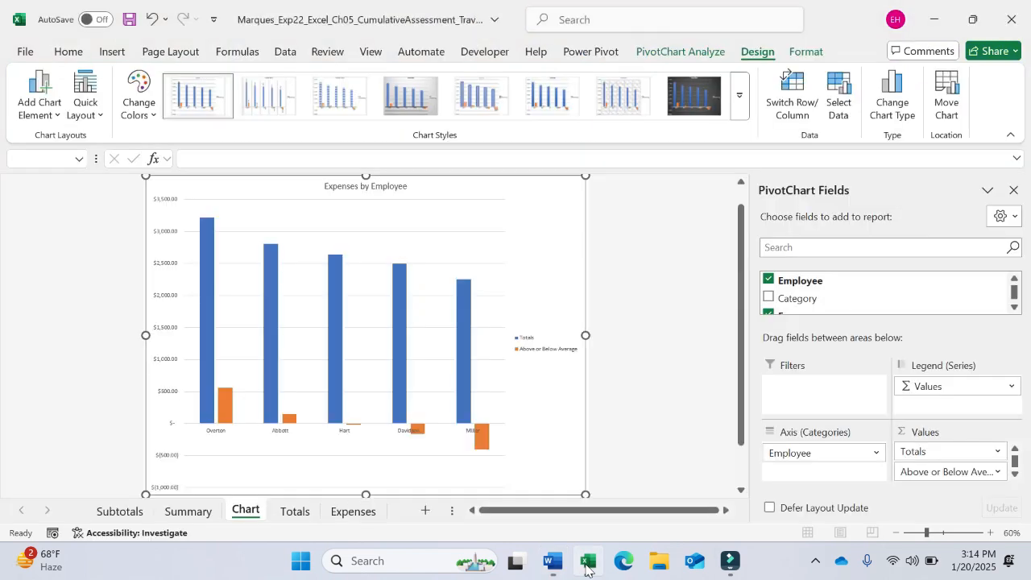
left_click(534, 187)
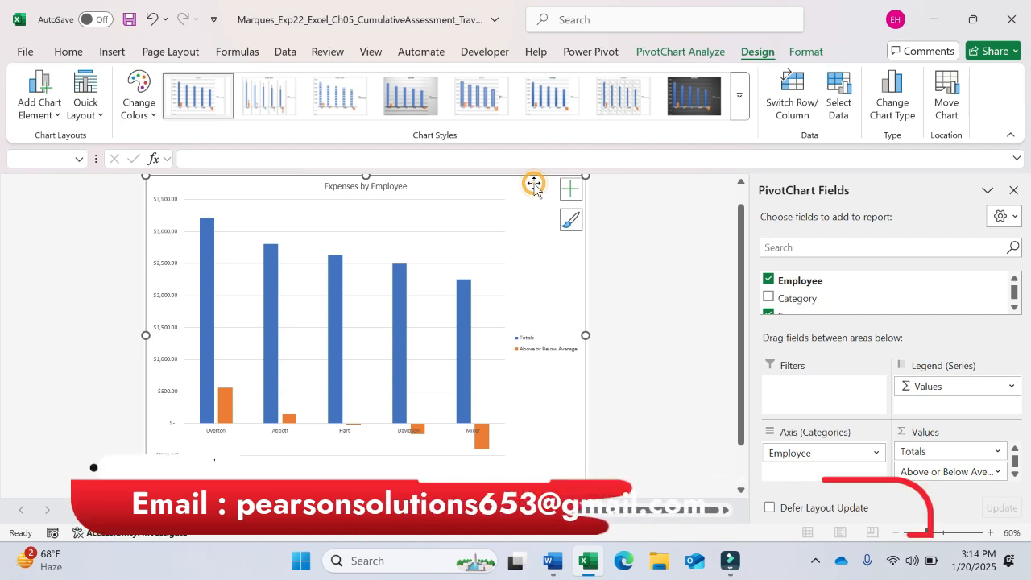
left_click(570, 222)
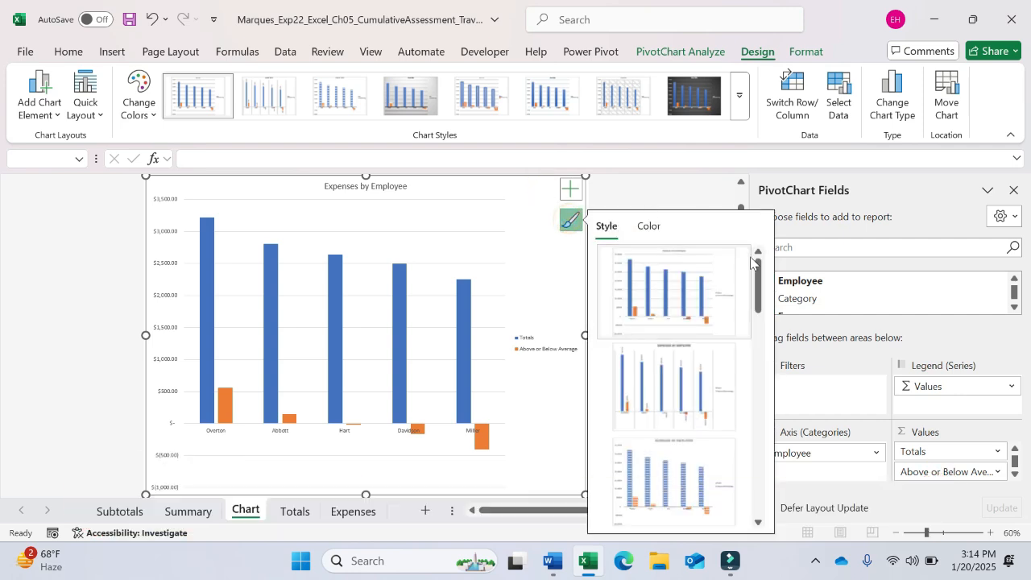
left_click_drag(763, 284, 742, 512)
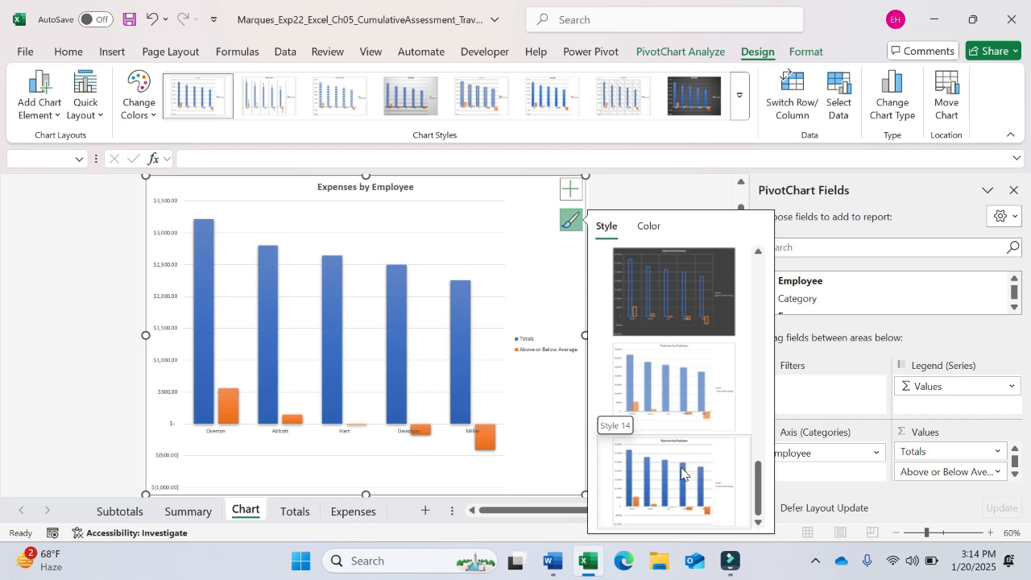
left_click(682, 474)
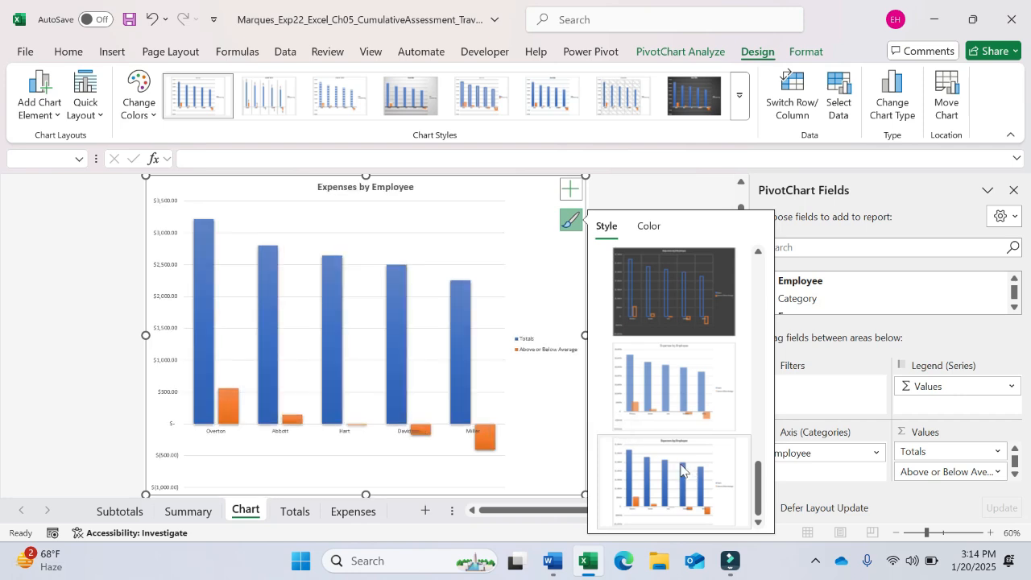
left_click(571, 219)
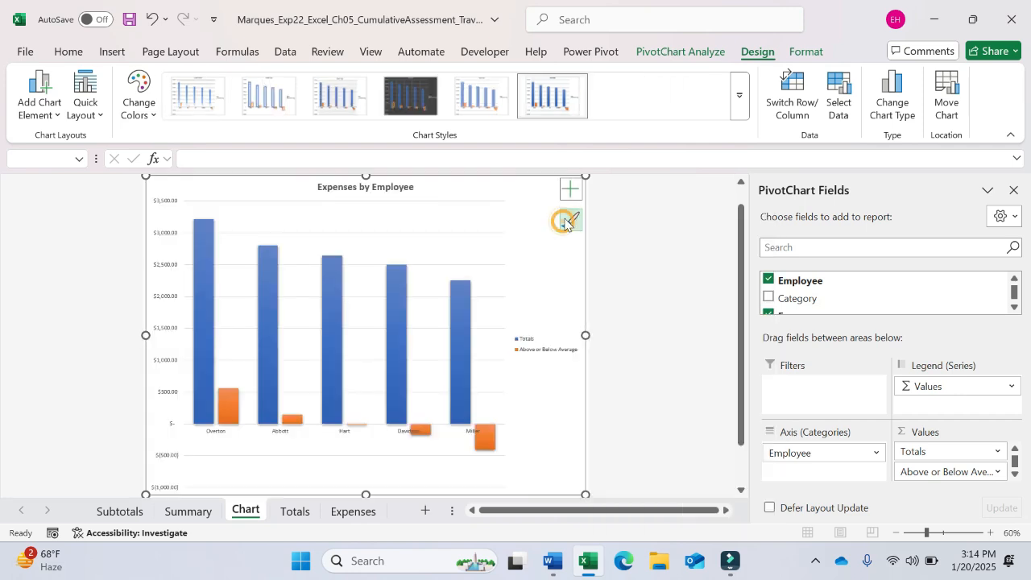
- Check that Style 14 is the PivotChart's applied chart style and save the workbook
left_click(740, 104)
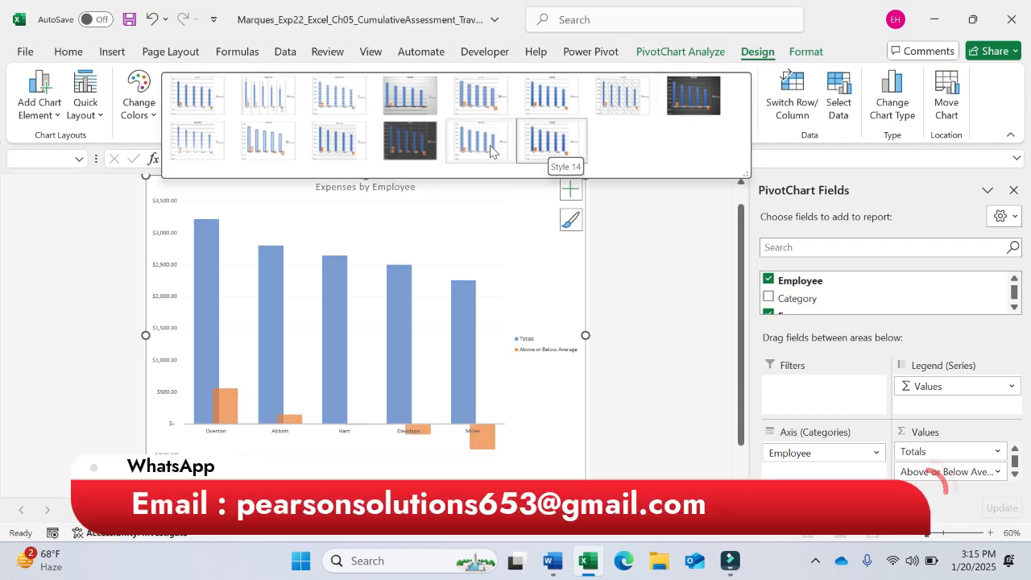
left_click(656, 272)
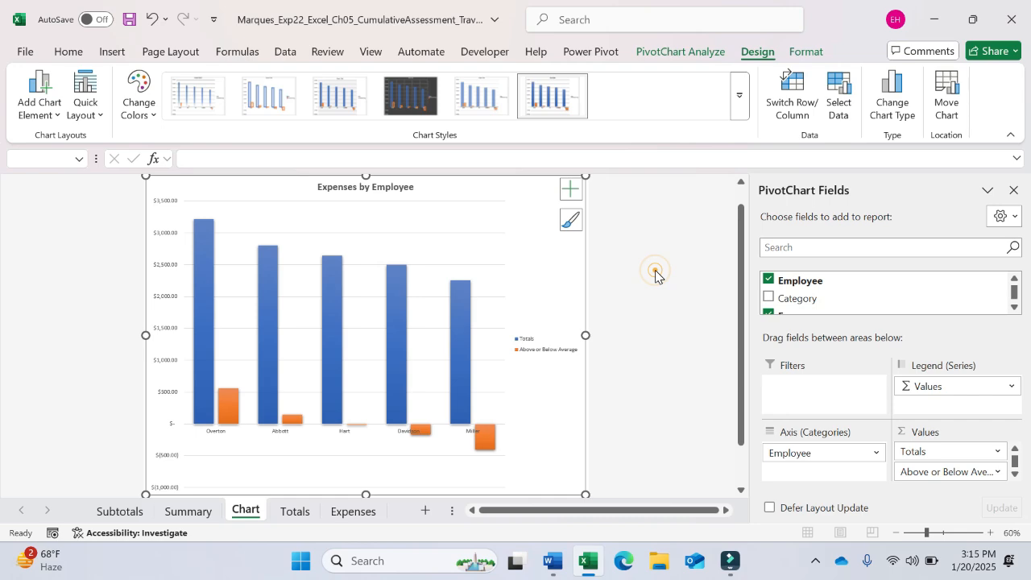
key("ctrl+s")
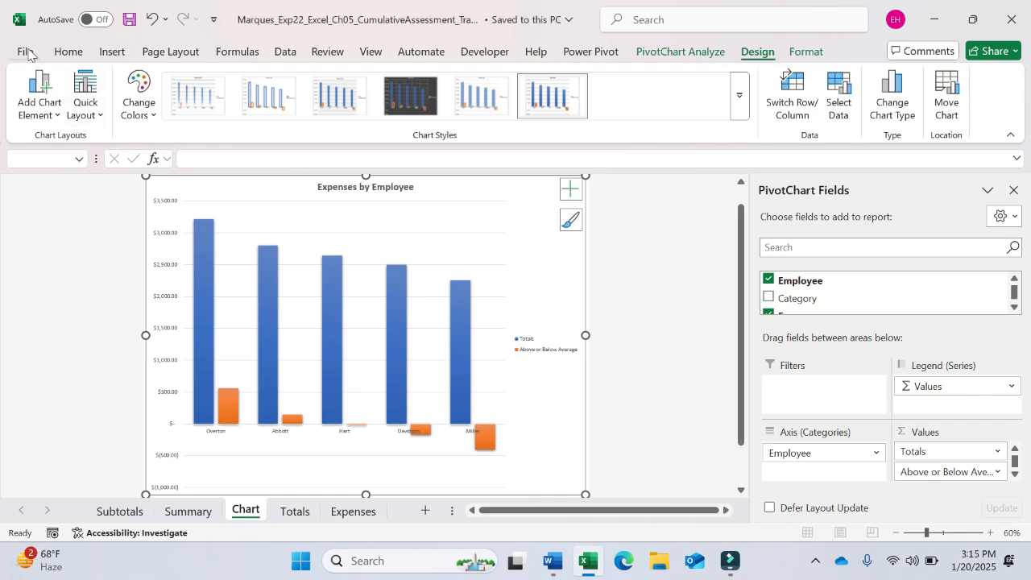
left_click(27, 52)
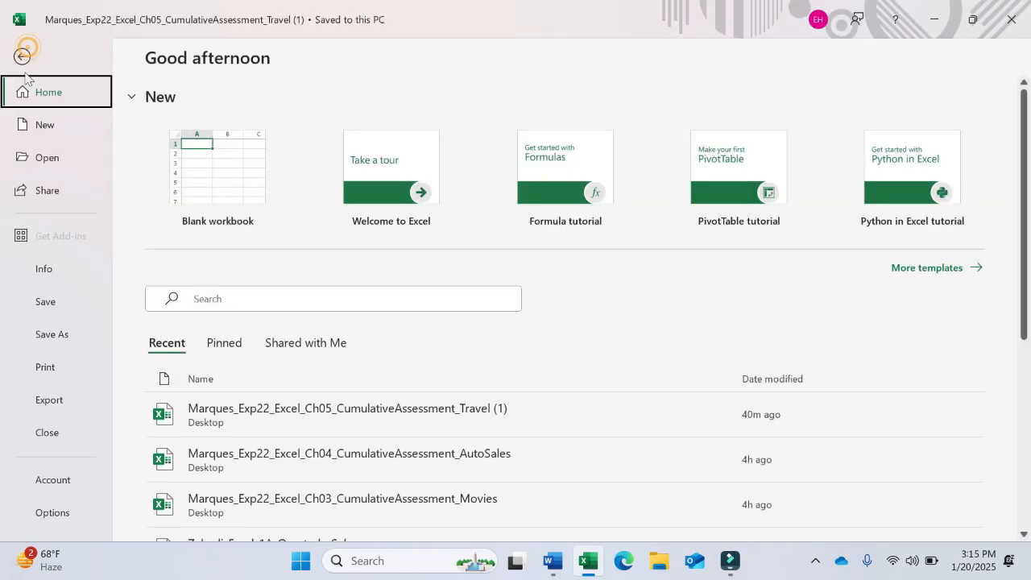
left_click(44, 300)
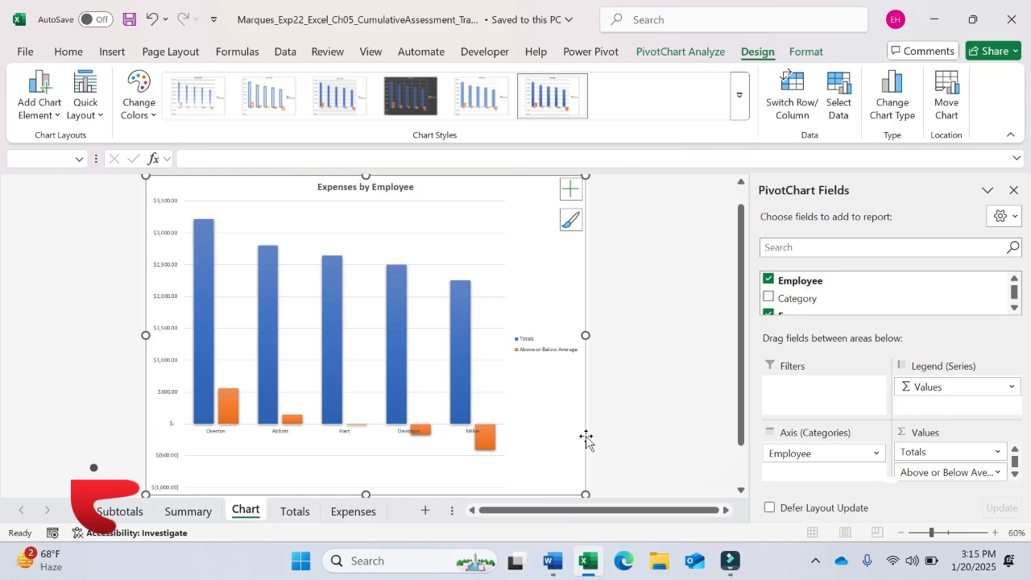
- Consult instruction 19 in Word, and in Excel set the font size of the PivotChart's value axis to 11 pt
left_click(554, 562)
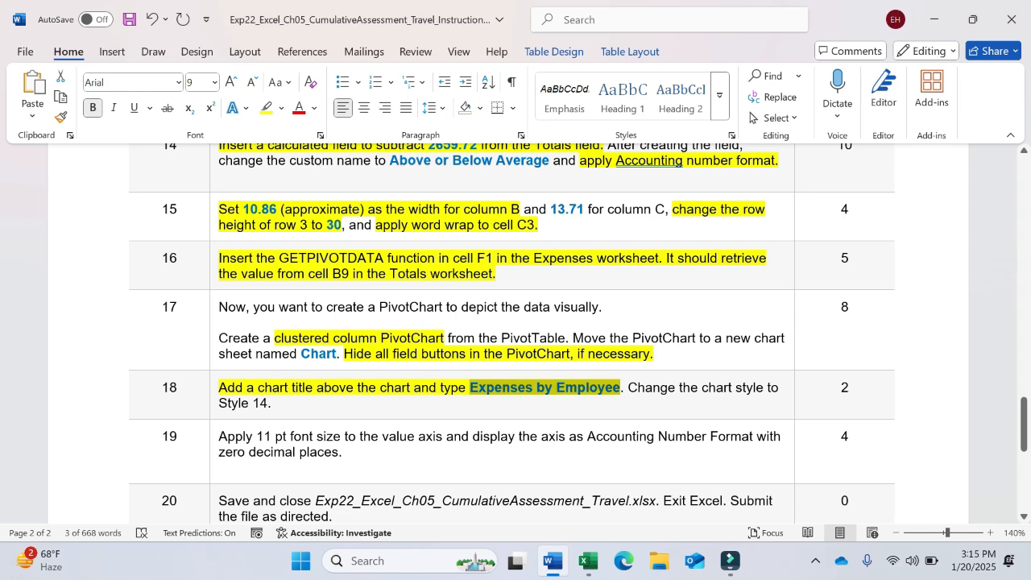
left_click(589, 563)
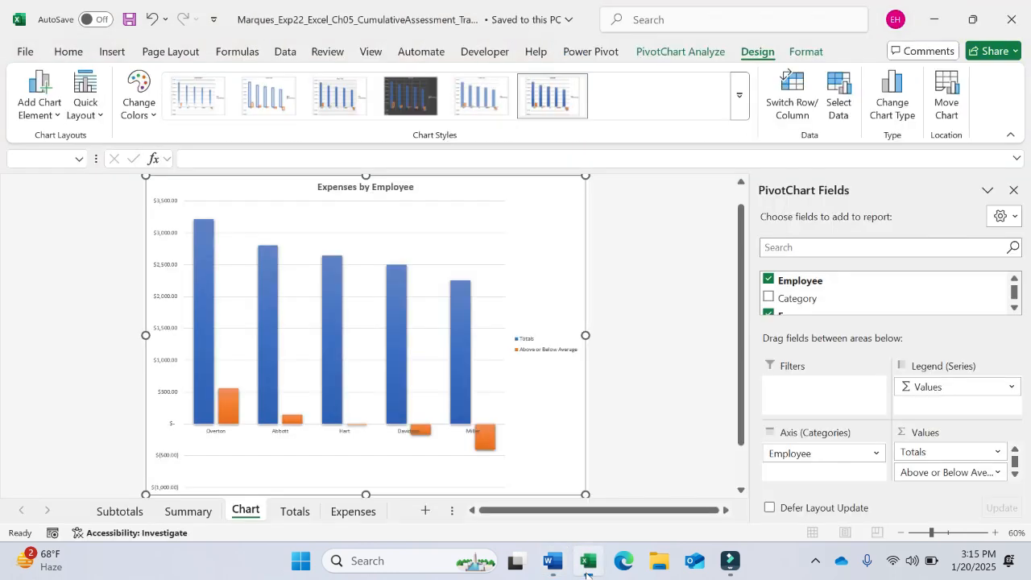
left_click(169, 369)
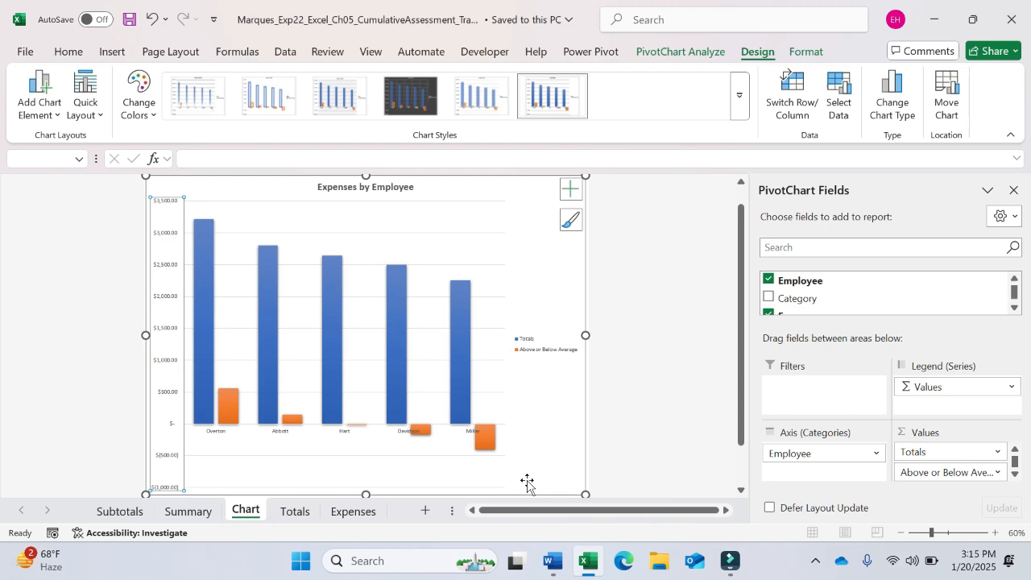
left_click(553, 562)
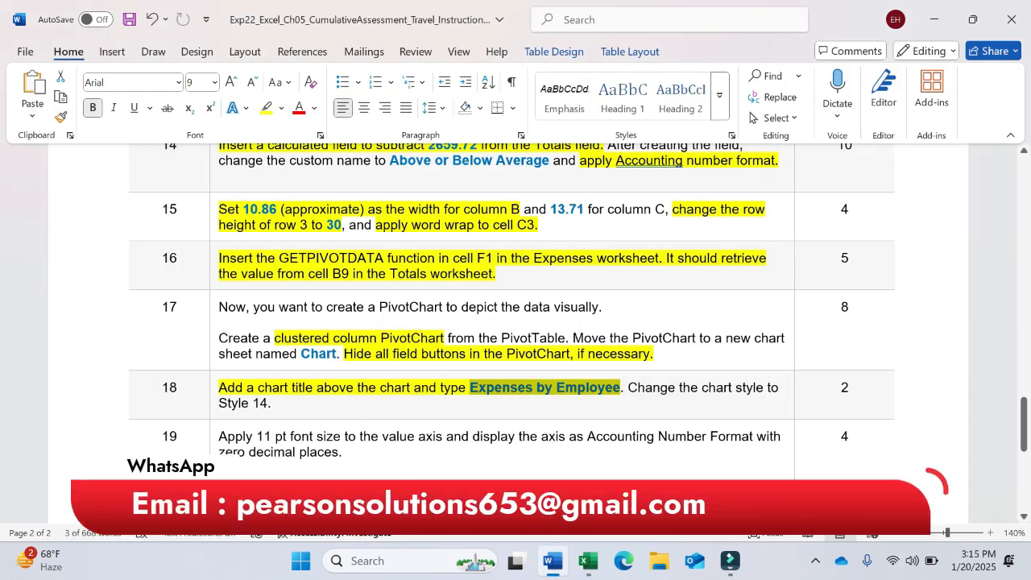
left_click(588, 561)
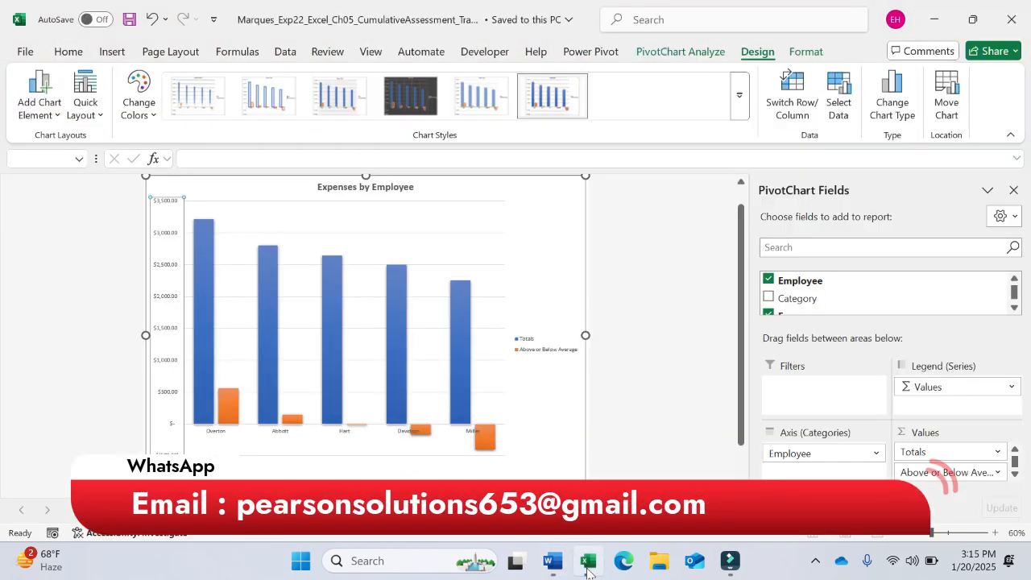
left_click(69, 50)
left_click(231, 83)
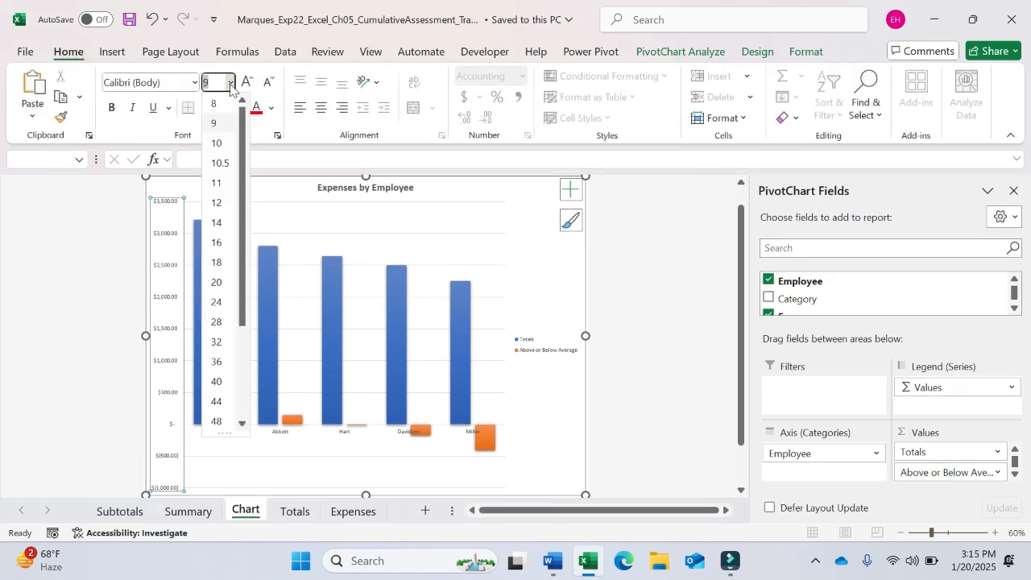
left_click(217, 184)
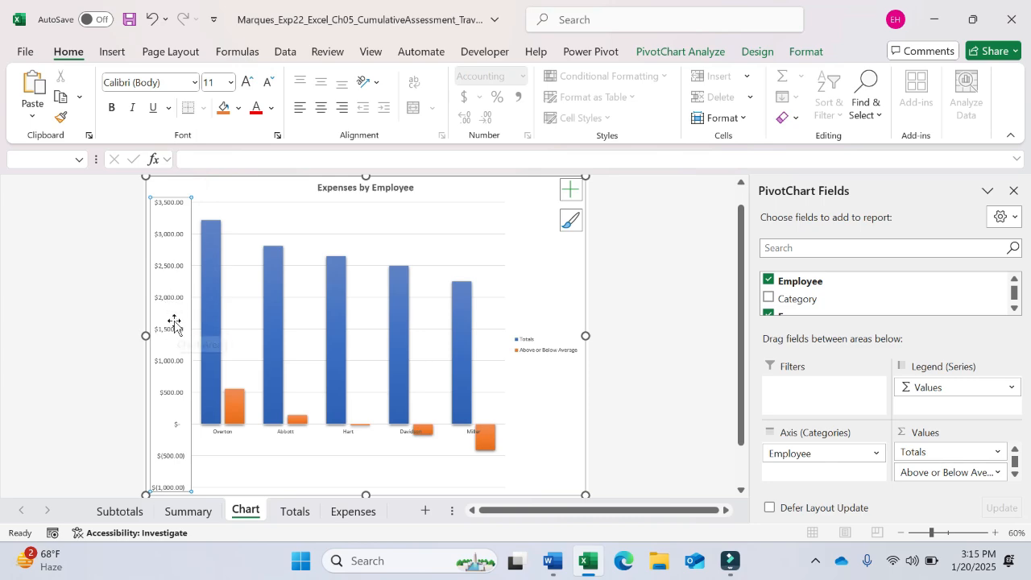
- Reread instruction 19 in Word, and in Excel look over the available commands for the PivotChart's value axis
left_click(552, 564)
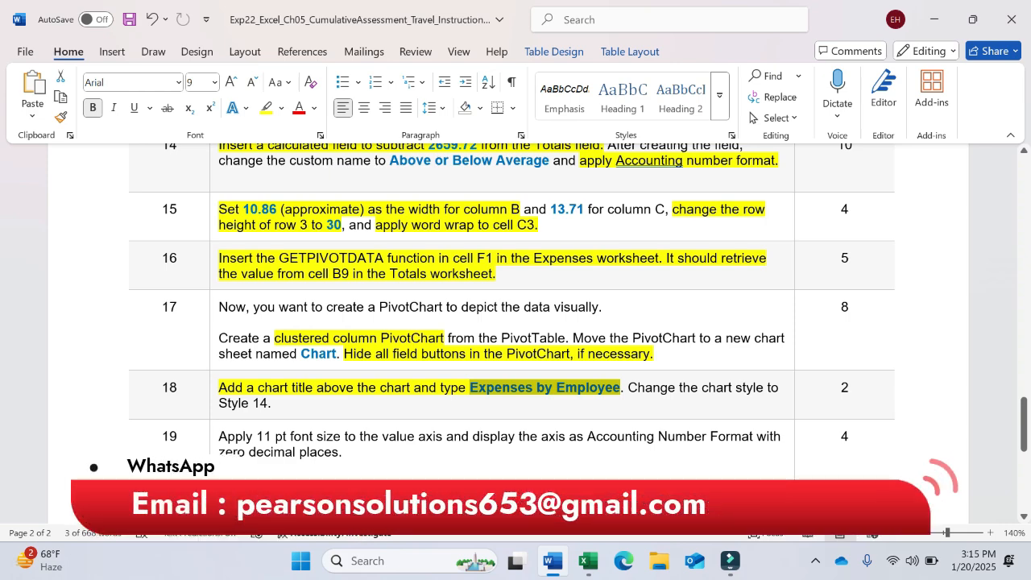
left_click(584, 571)
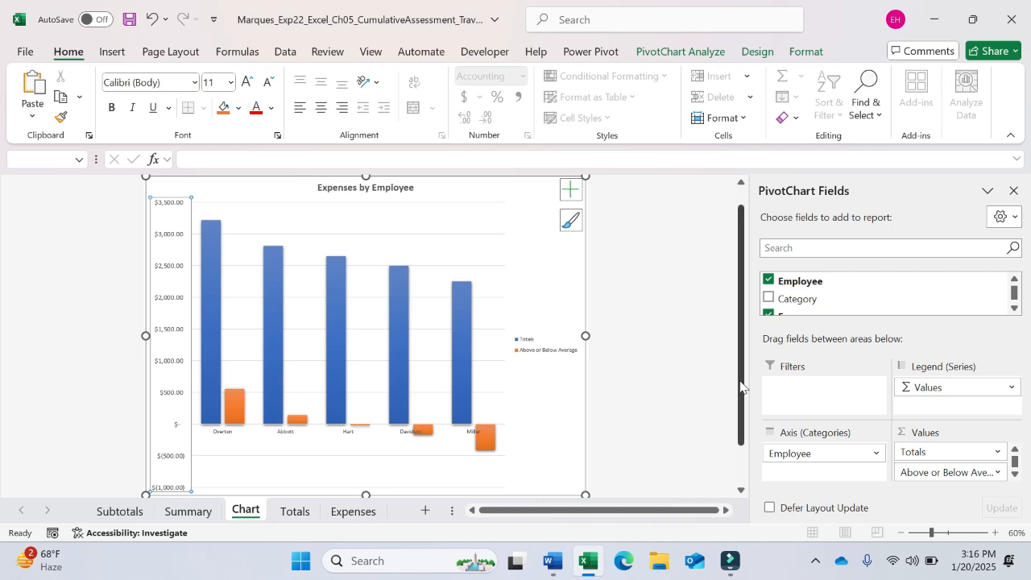
mouse_move(745, 390)
left_mouse_down()
mouse_move(743, 426)
mouse_move(739, 395)
left_mouse_up()
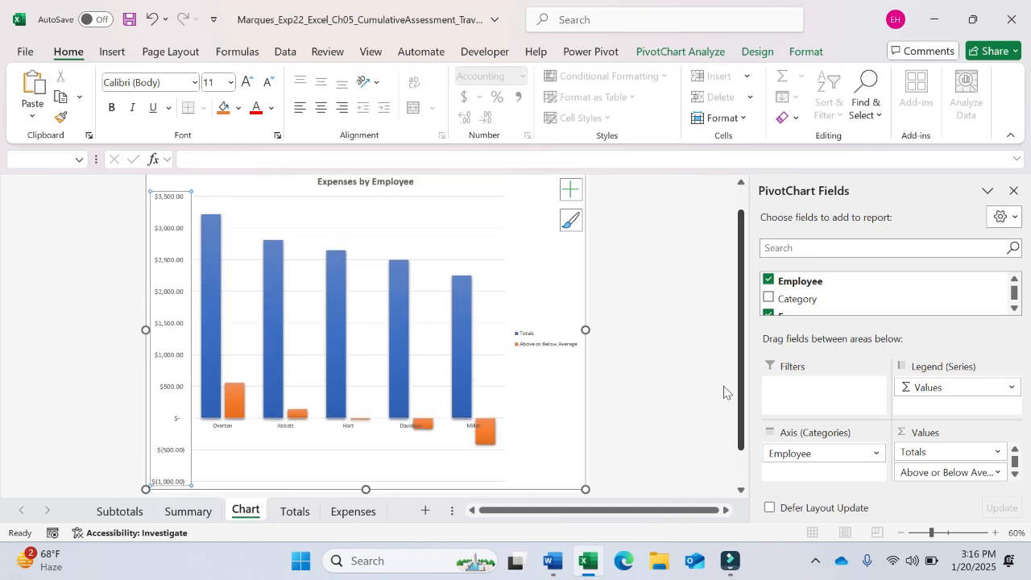
right_click(177, 387)
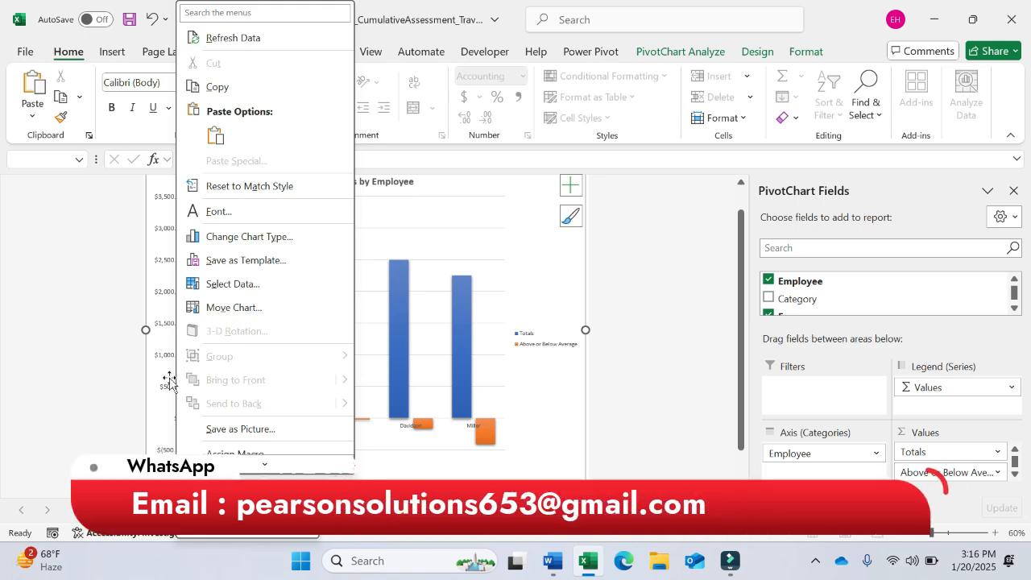
key("Escape")
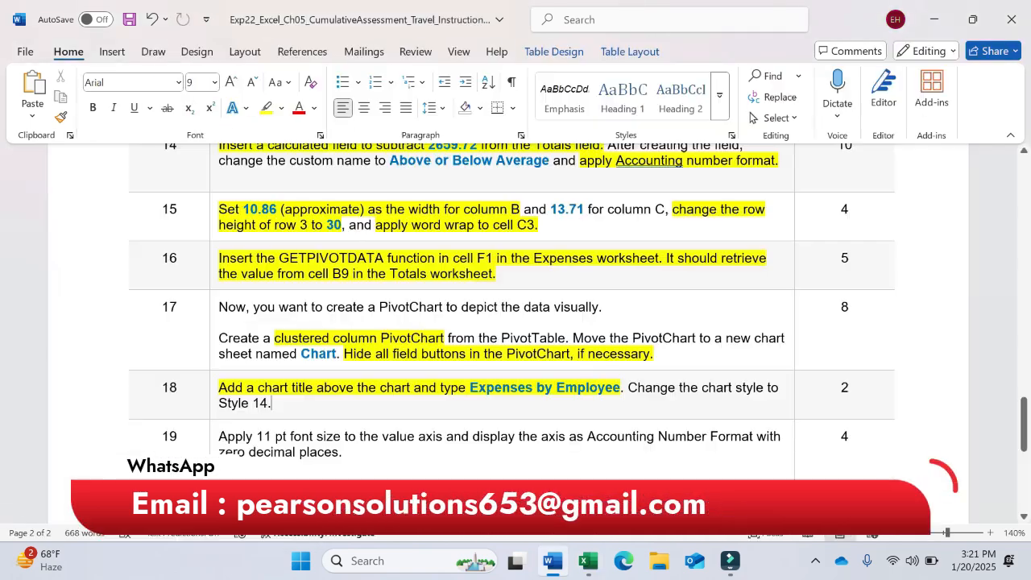
- In Word, highlight the text of instruction 19 about the value axis font size and Accounting Number Format in yellow
key("alt")
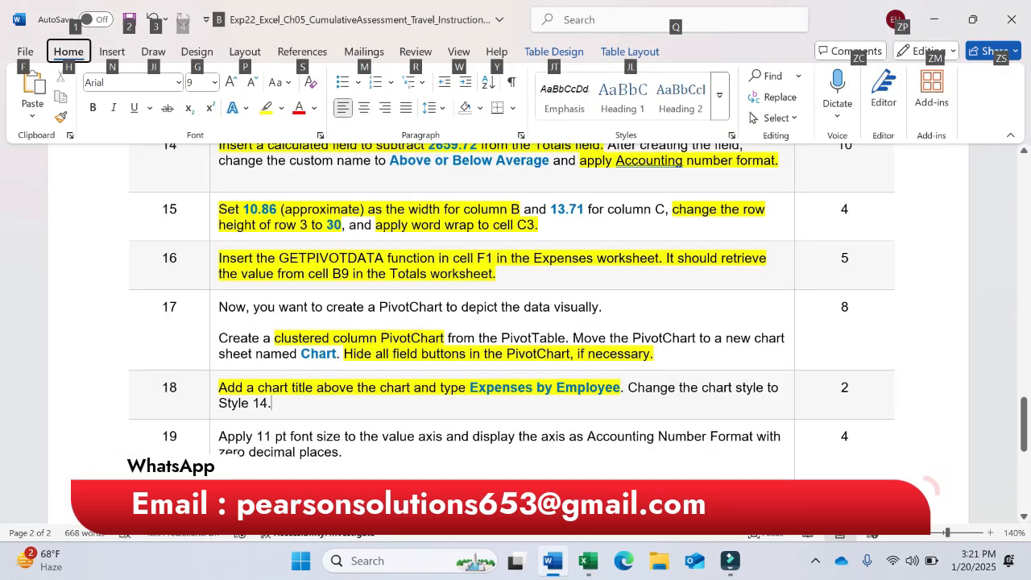
left_click(342, 452)
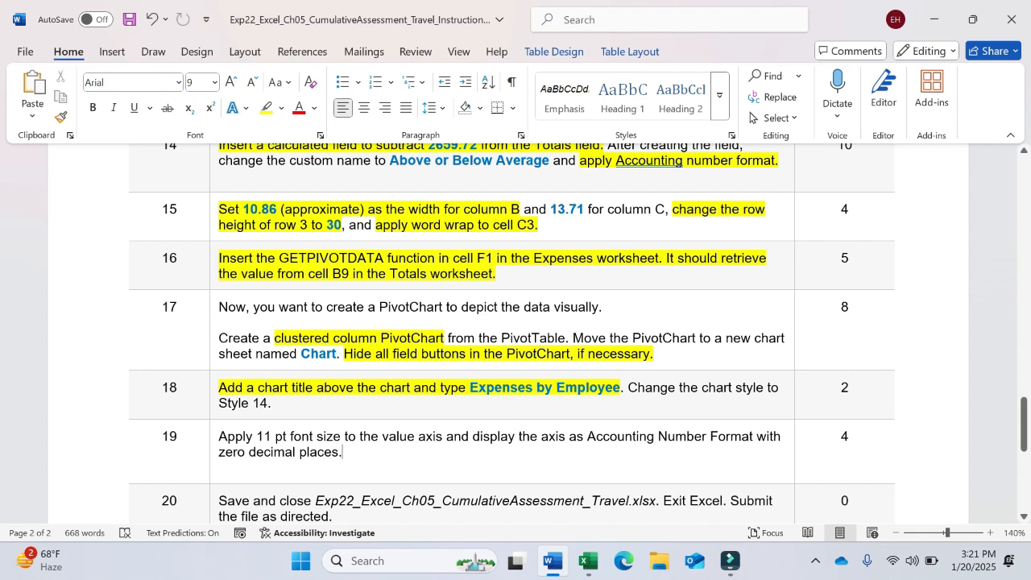
mouse_move(473, 437)
left_mouse_down()
mouse_move(702, 431)
mouse_move(755, 415)
mouse_move(775, 430)
mouse_move(350, 445)
left_mouse_up()
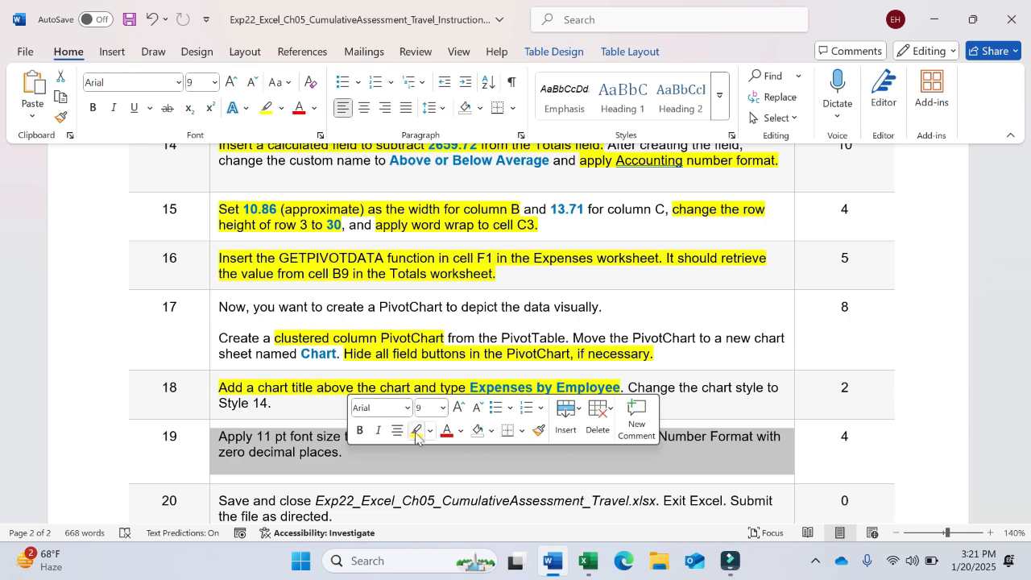
left_click(417, 430)
- Switch to Excel and set the value axis's Accounting number format to 0 decimal places
left_click(588, 562)
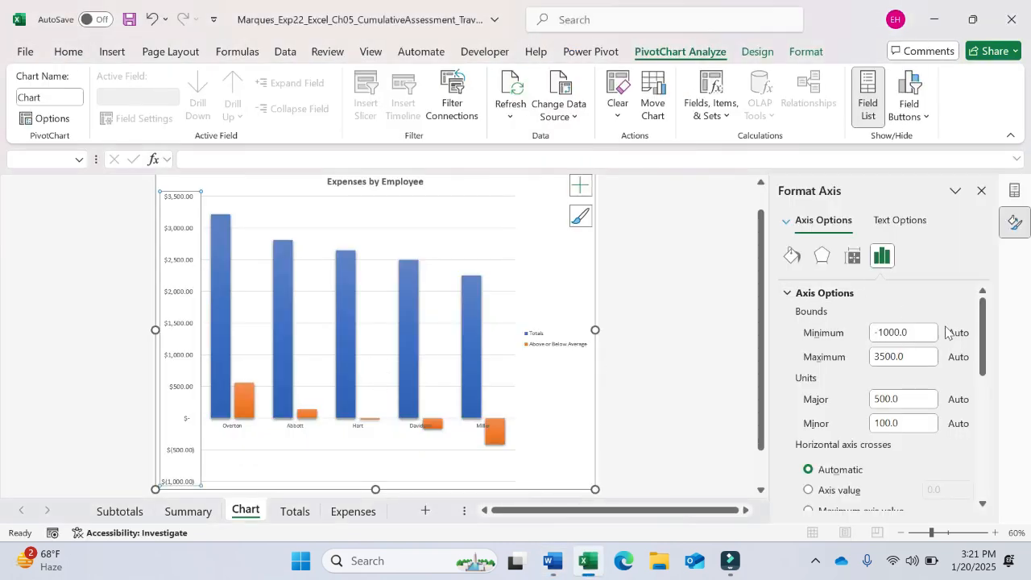
left_click_drag(983, 362, 981, 487)
left_click(792, 334)
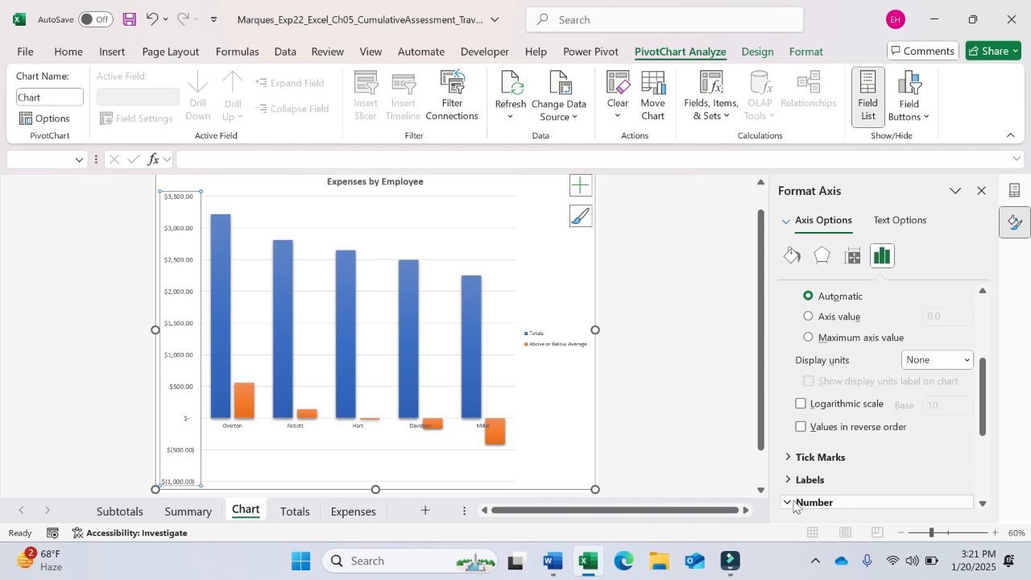
left_click_drag(984, 426, 986, 470)
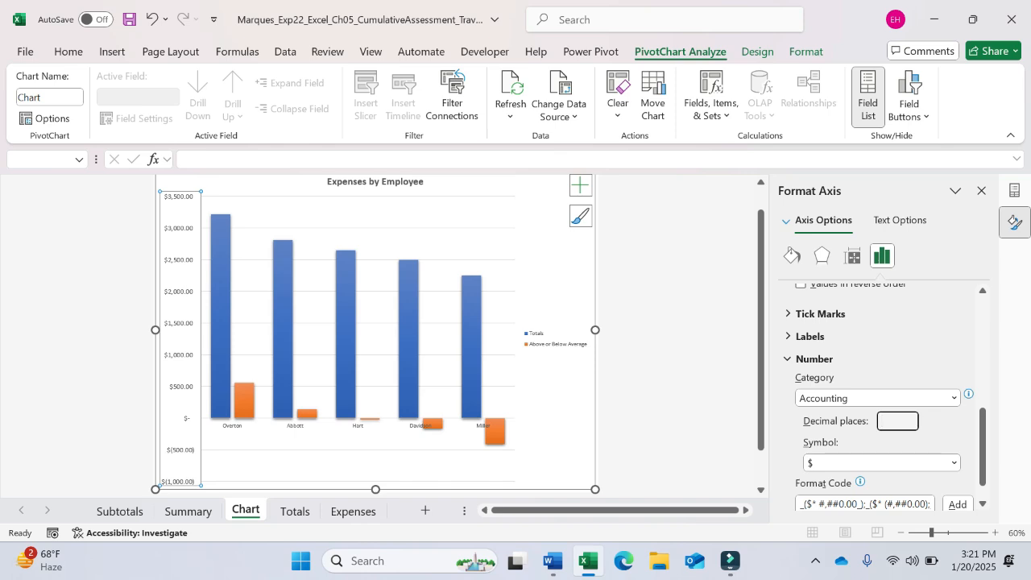
type("0")
key("Return")
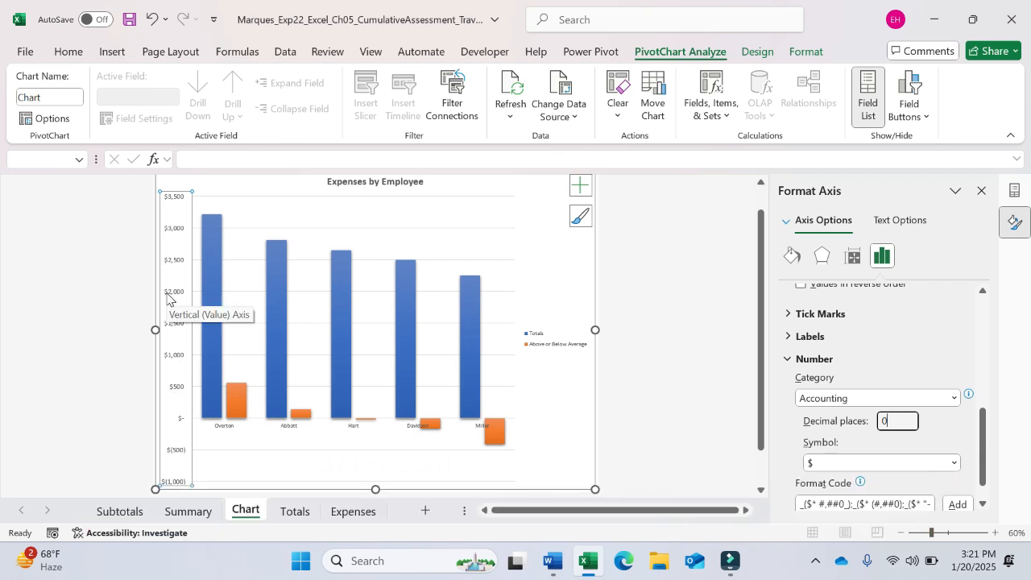
- Close the axis formatting and PivotChart field settings, save the workbook, and deselect the chart
left_click(980, 192)
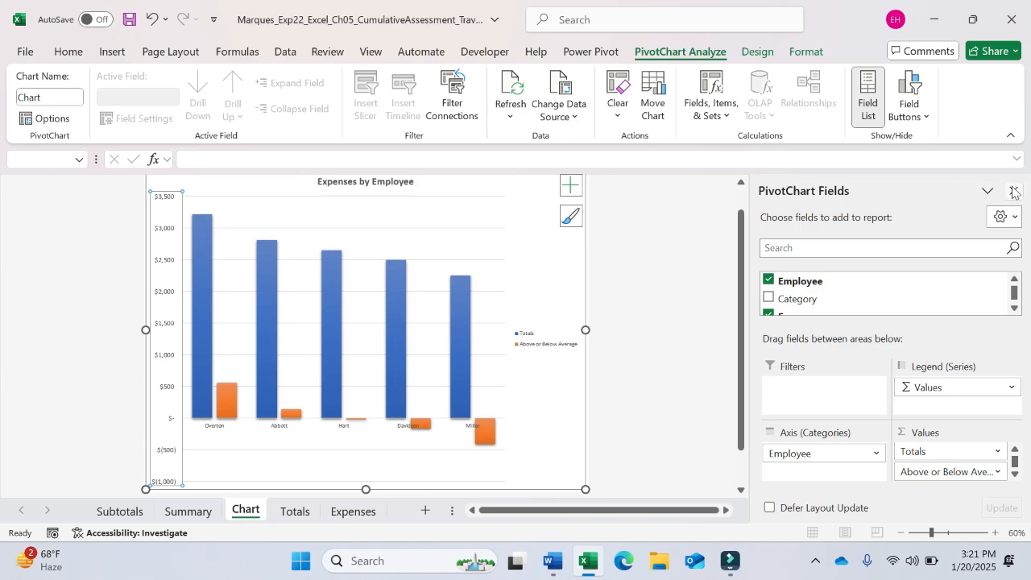
left_click(1013, 192)
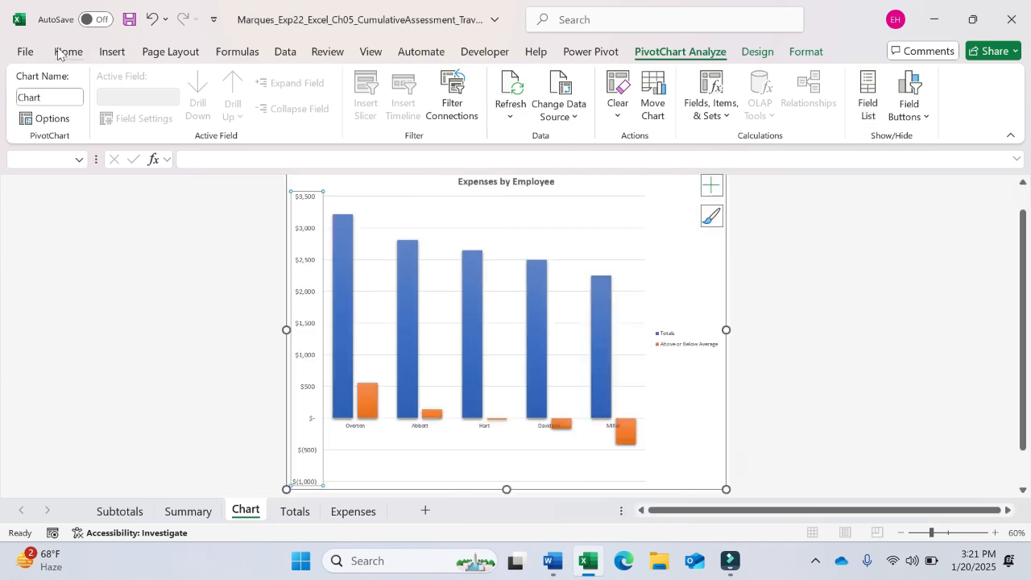
left_click(31, 51)
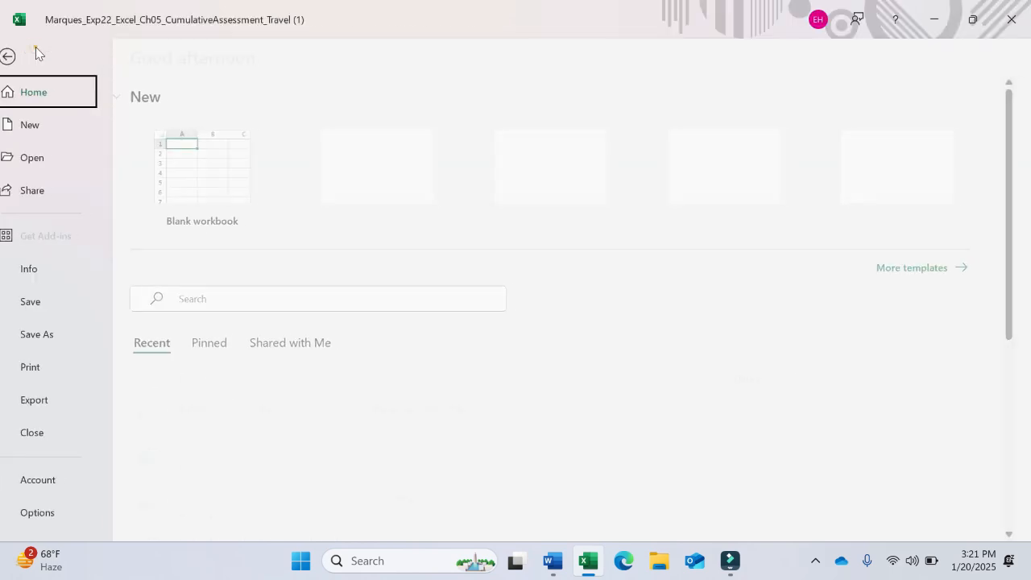
left_click(55, 302)
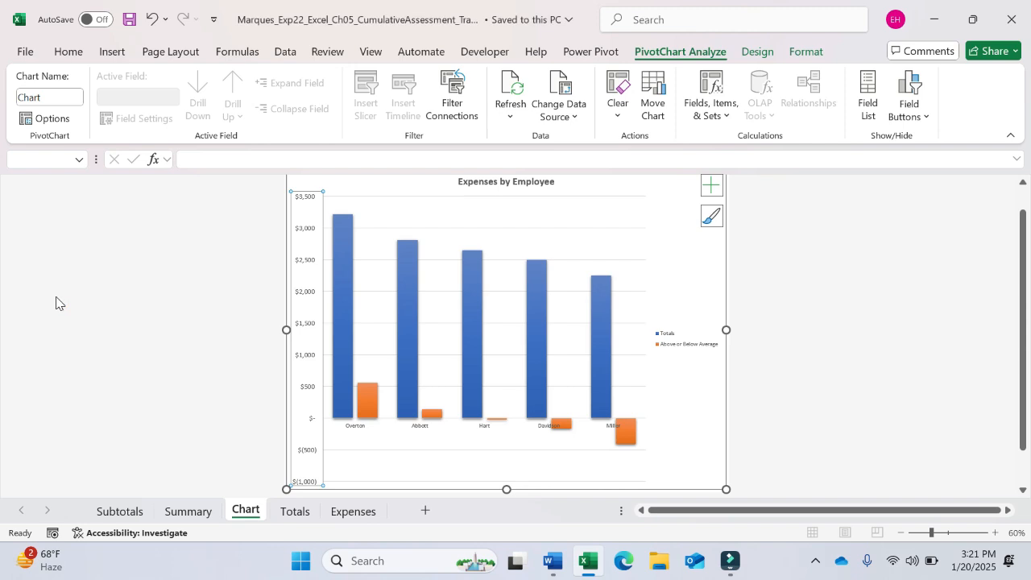
left_click(55, 302)
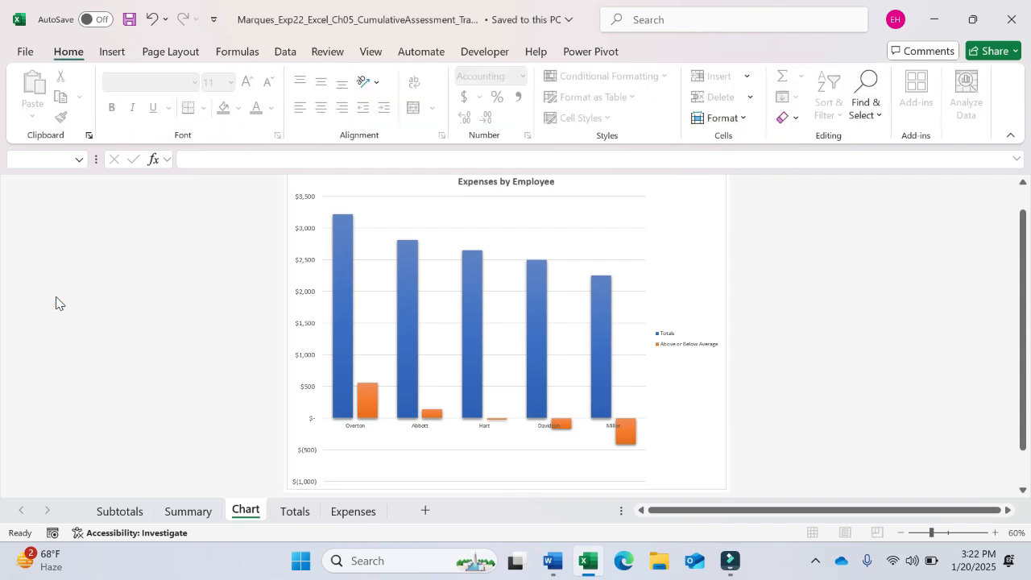